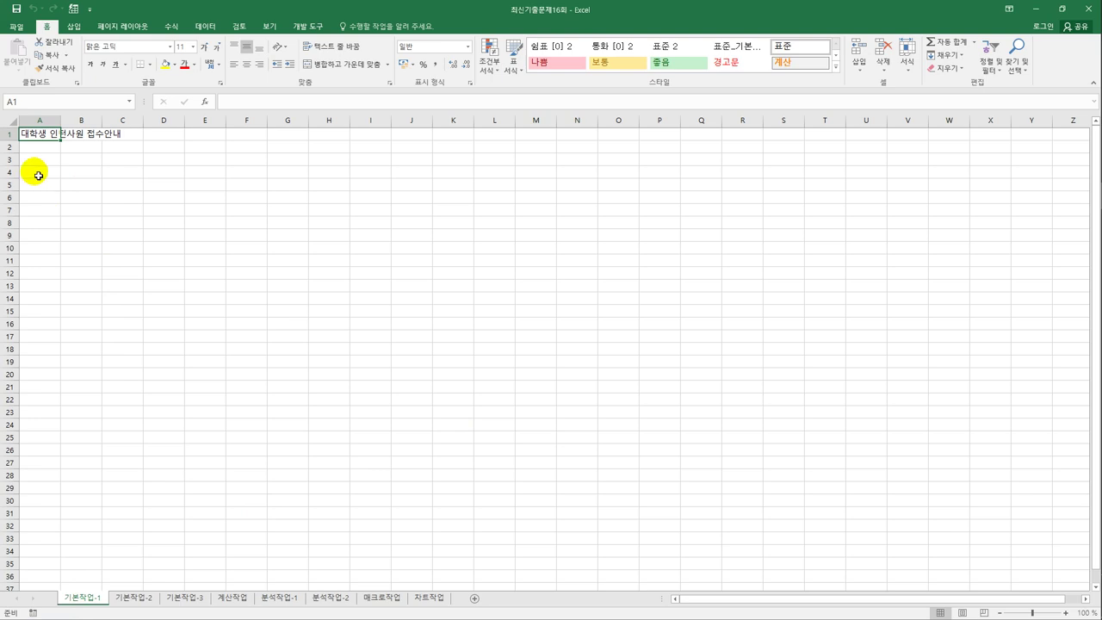
{"action": "left_click", "coordinate": [37, 163]}
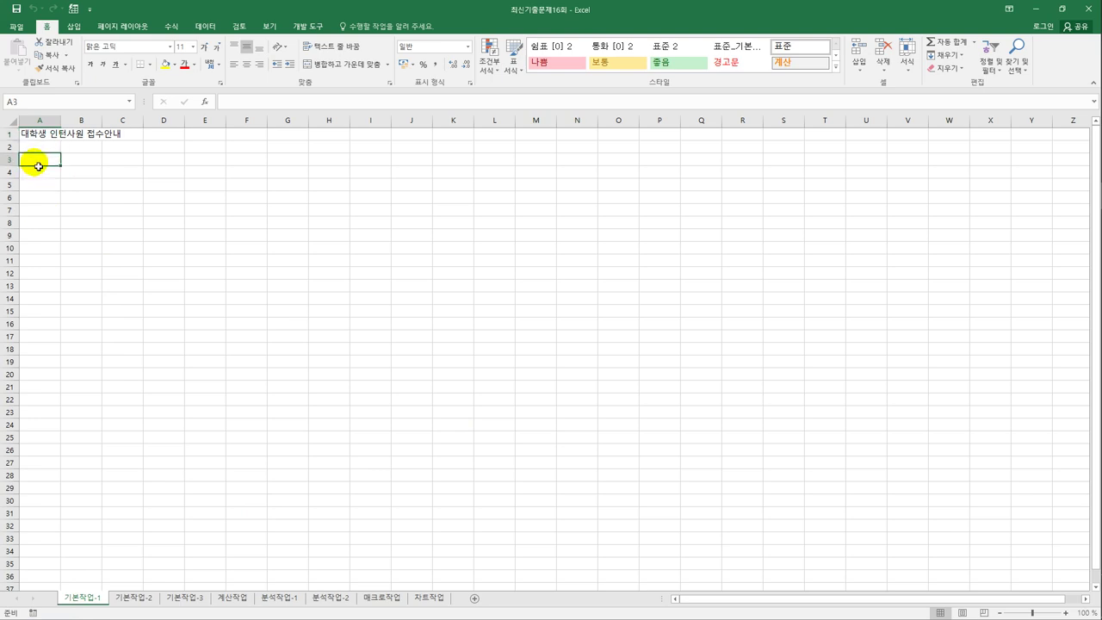
{"action": "left_click_drag", "start_coordinate": [38, 165], "coordinate": [288, 253]}
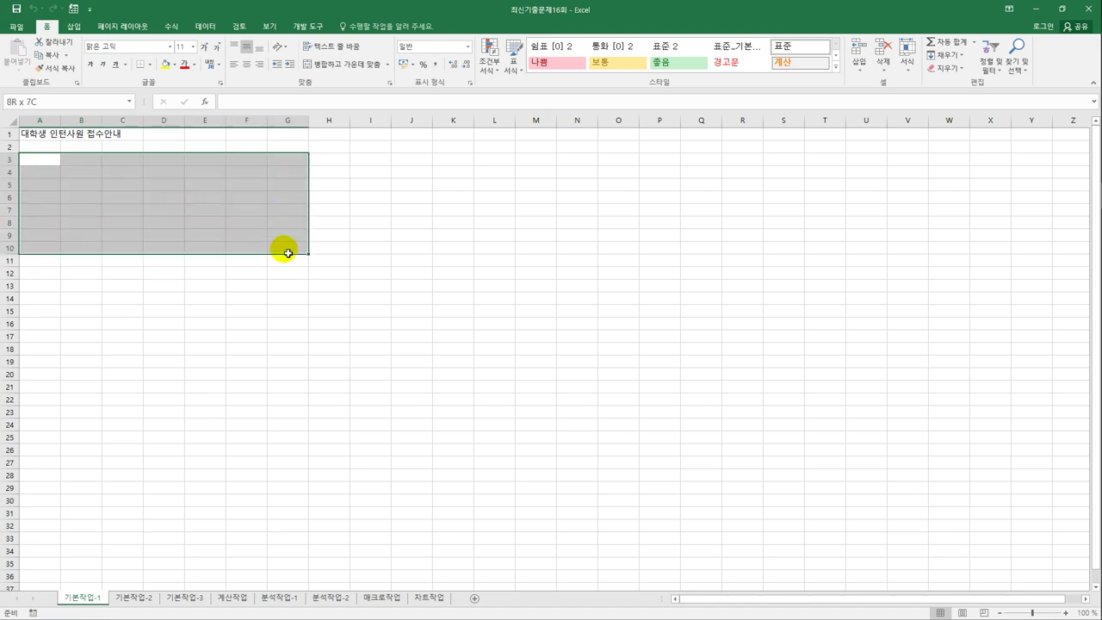
{"action": "left_click_drag", "start_coordinate": [288, 253], "coordinate": [288, 253]}
- On the 기본작업-2 sheet, merge and center the title across A1:G1
{"action": "left_click", "coordinate": [134, 598]}
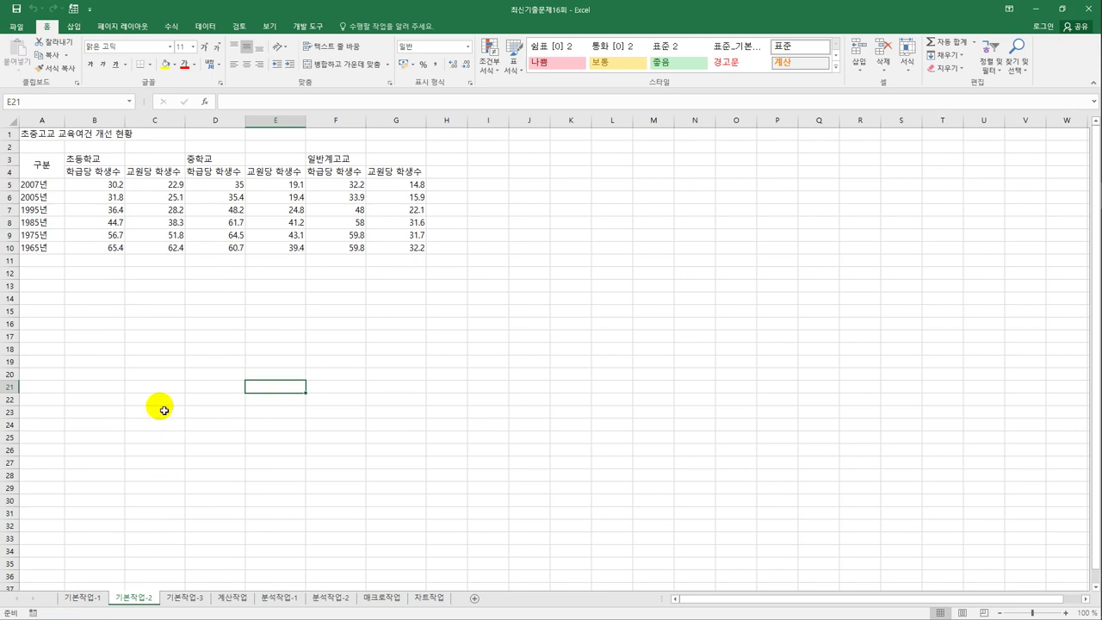
{"action": "left_click", "coordinate": [39, 136]}
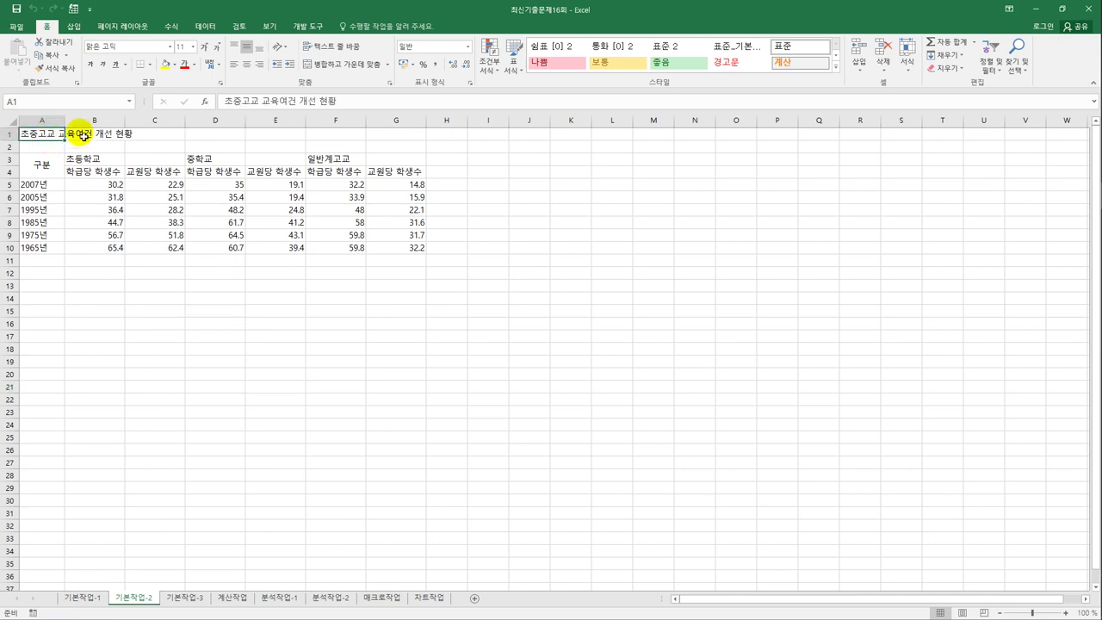
{"action": "left_click_drag", "start_coordinate": [82, 136], "coordinate": [388, 139]}
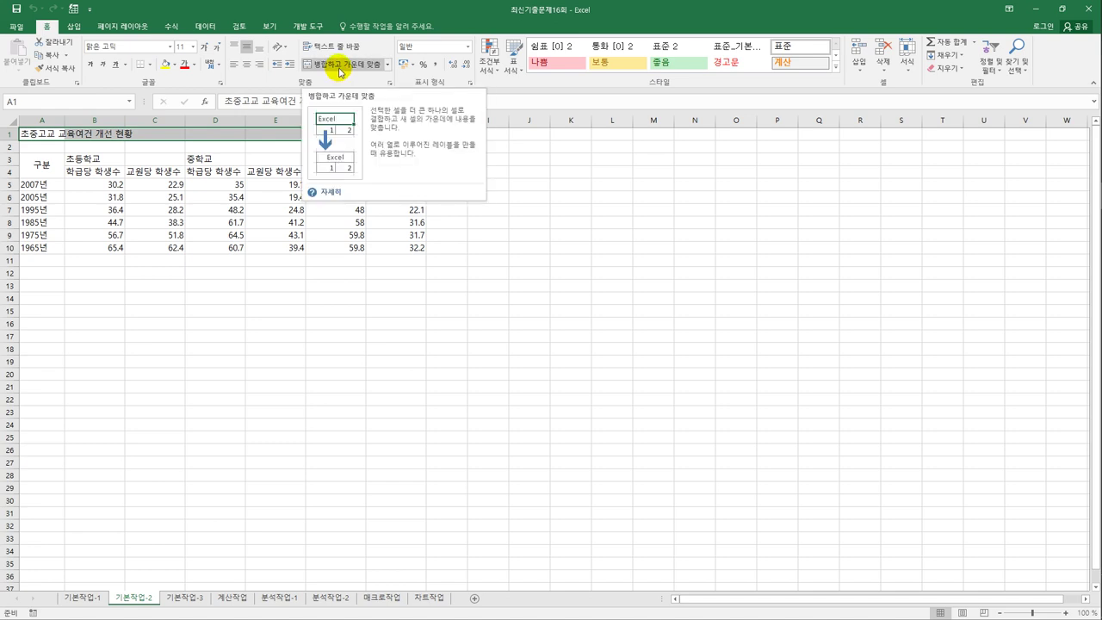
{"action": "left_click", "coordinate": [341, 72]}
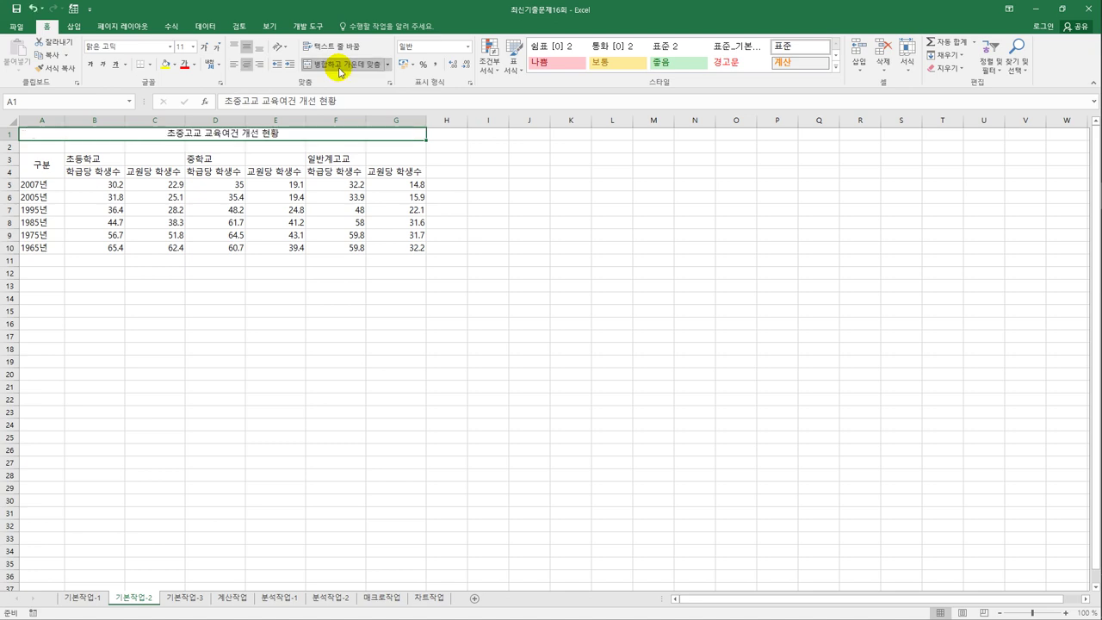
- Set the title's font to 궁서체 at size 17
{"action": "left_click", "coordinate": [171, 48]}
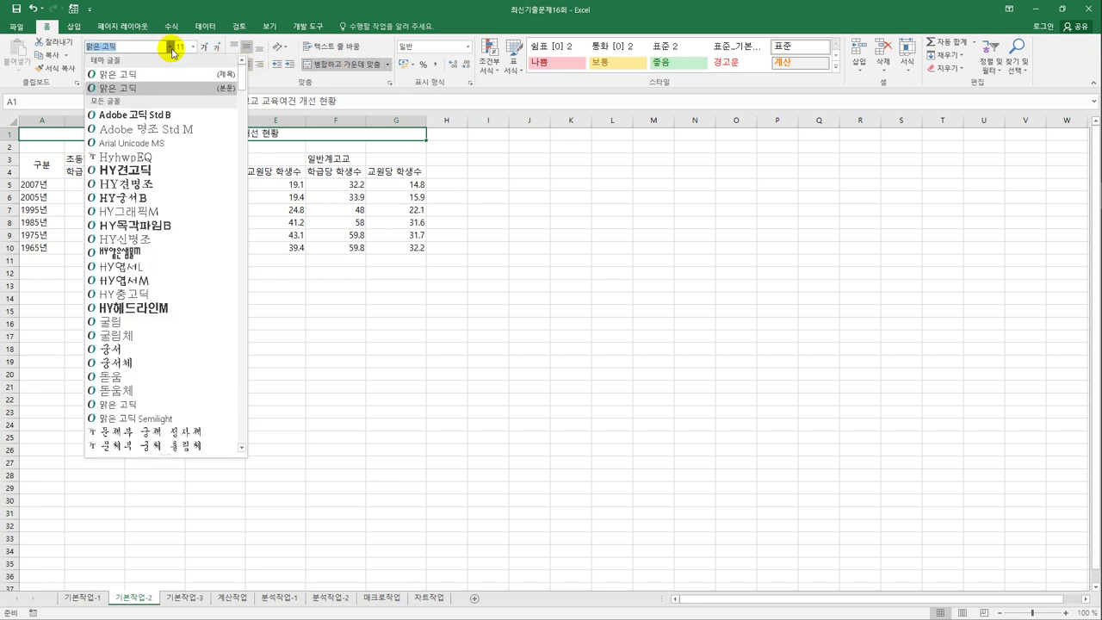
{"action": "left_click", "coordinate": [172, 366]}
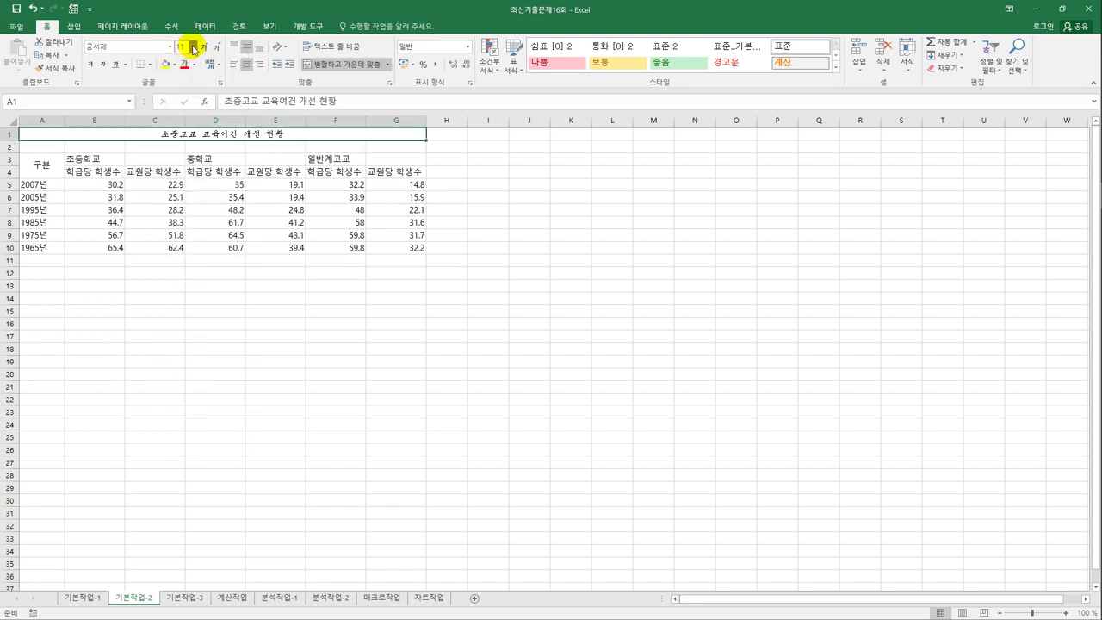
{"action": "left_click", "coordinate": [193, 46]}
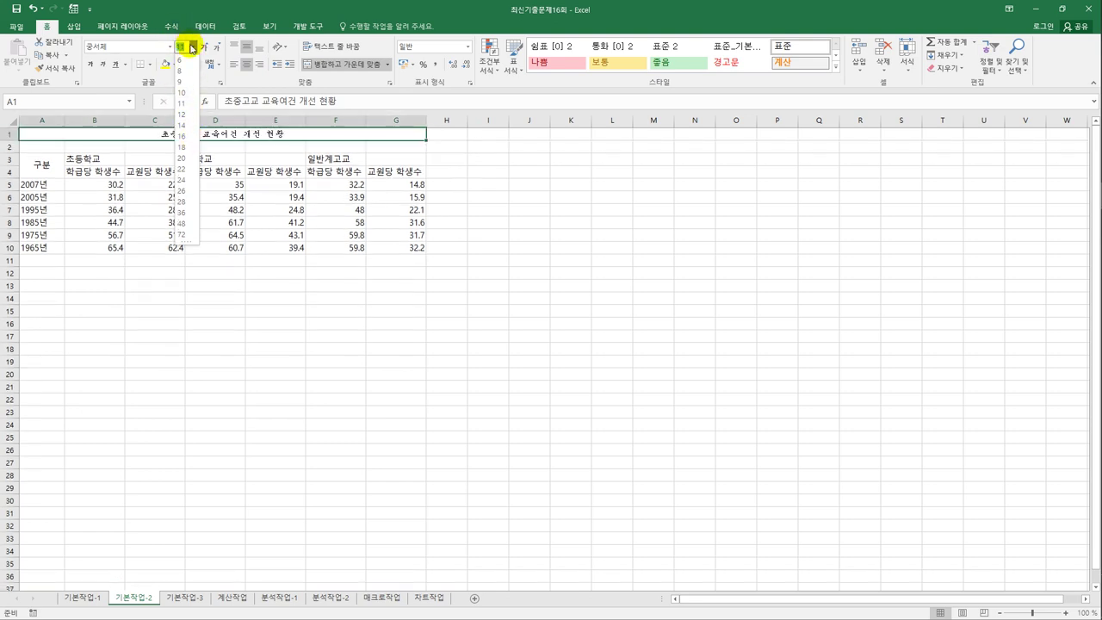
{"action": "type", "text": "17"}
{"action": "key", "text": "Return"}
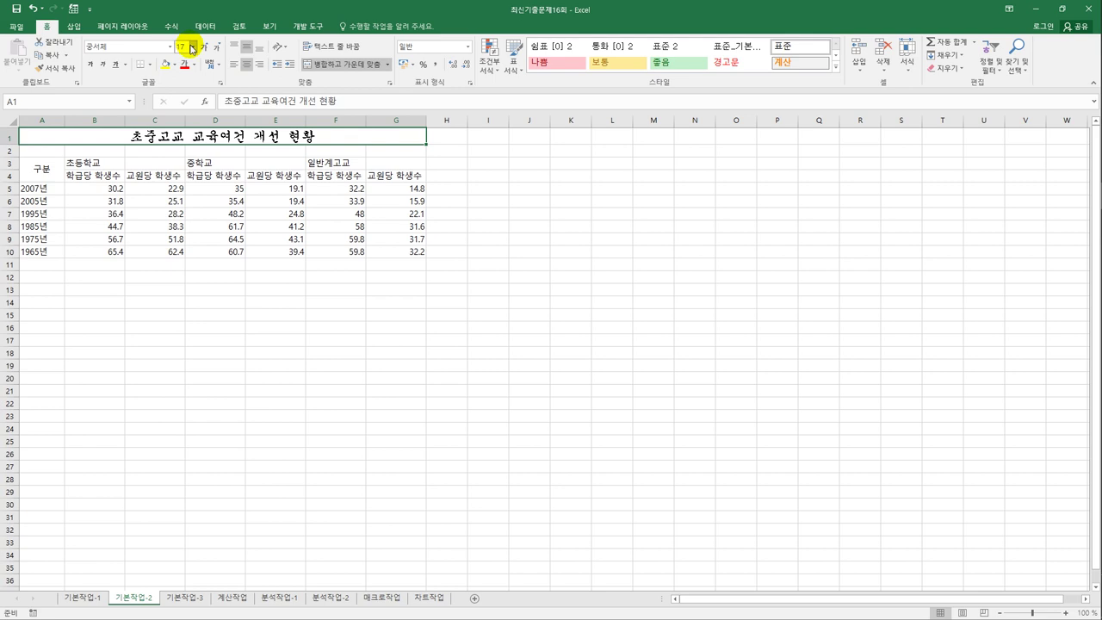
- Make the title in row 1 bold and give it a single underline
{"action": "left_click", "coordinate": [92, 64]}
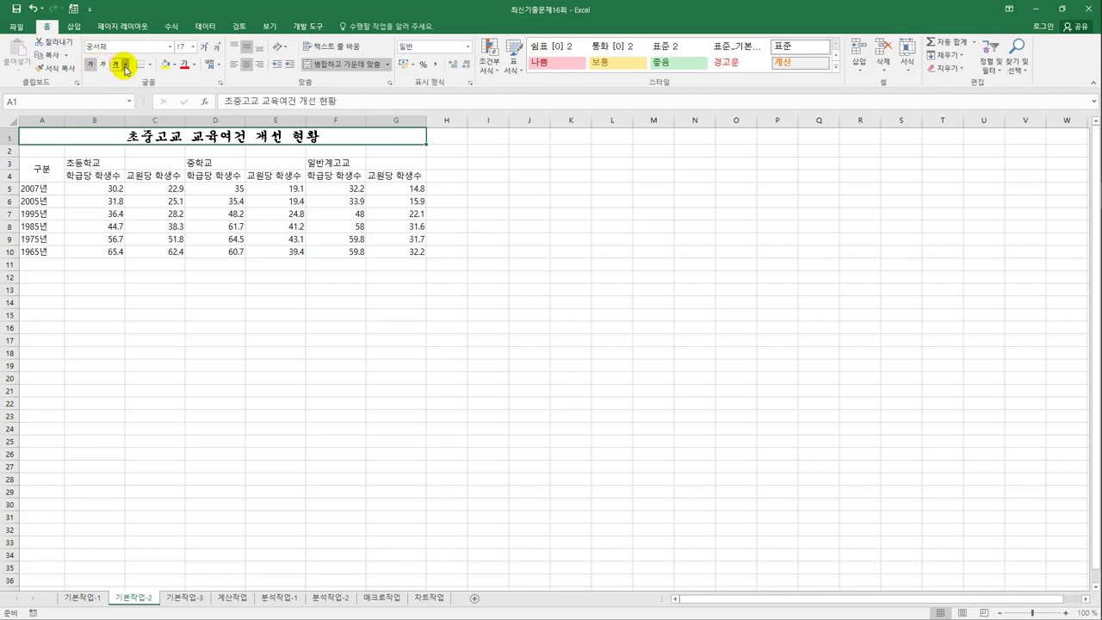
{"action": "left_click", "coordinate": [125, 65]}
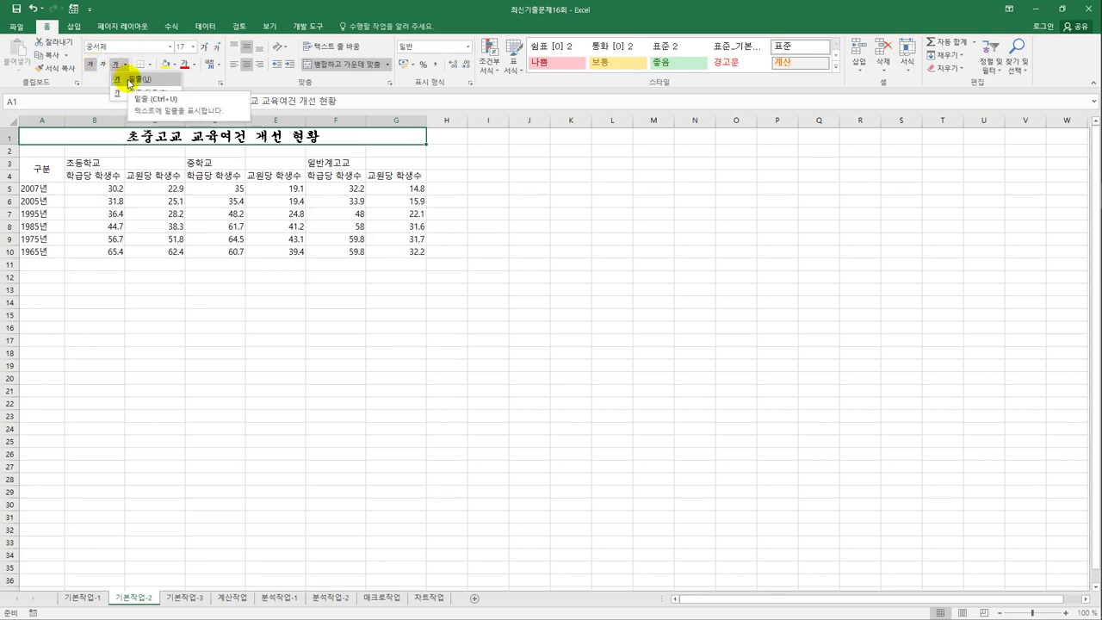
{"action": "left_click", "coordinate": [130, 80]}
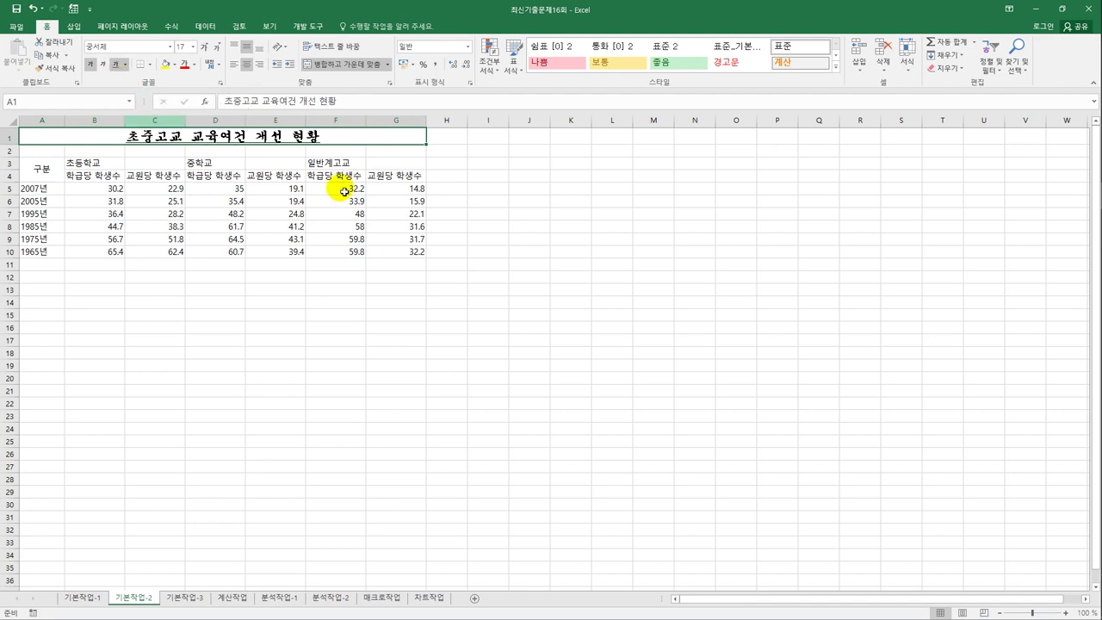
{"action": "left_click", "coordinate": [502, 249]}
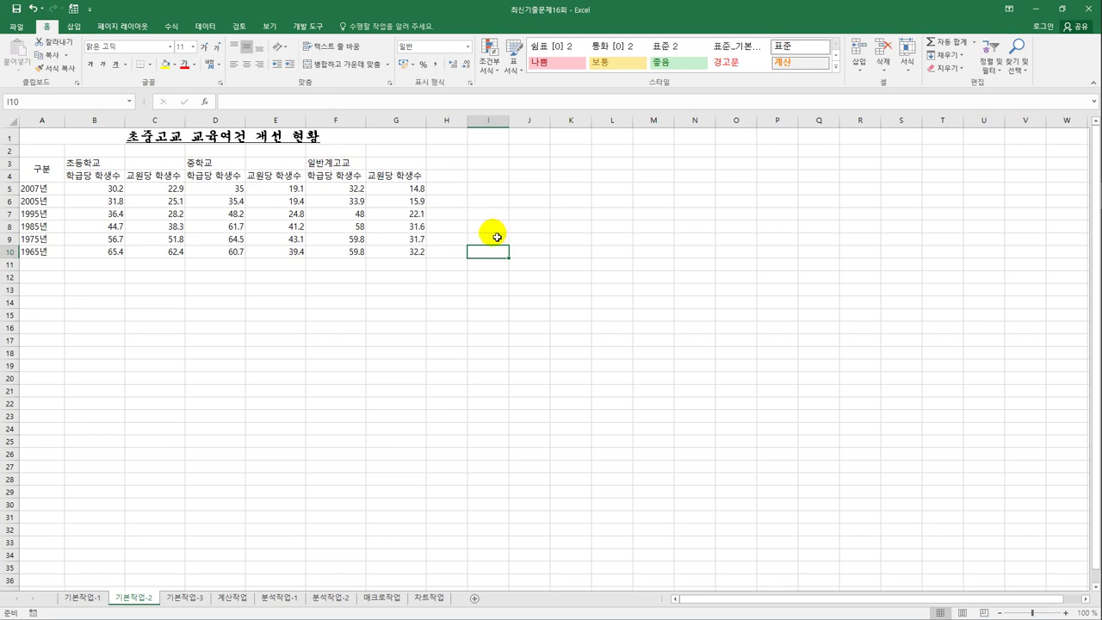
- Merge and center the school headings separately across B3:C3, D3:E3 and F3:G3
{"action": "left_click_drag", "start_coordinate": [89, 160], "coordinate": [133, 165]}
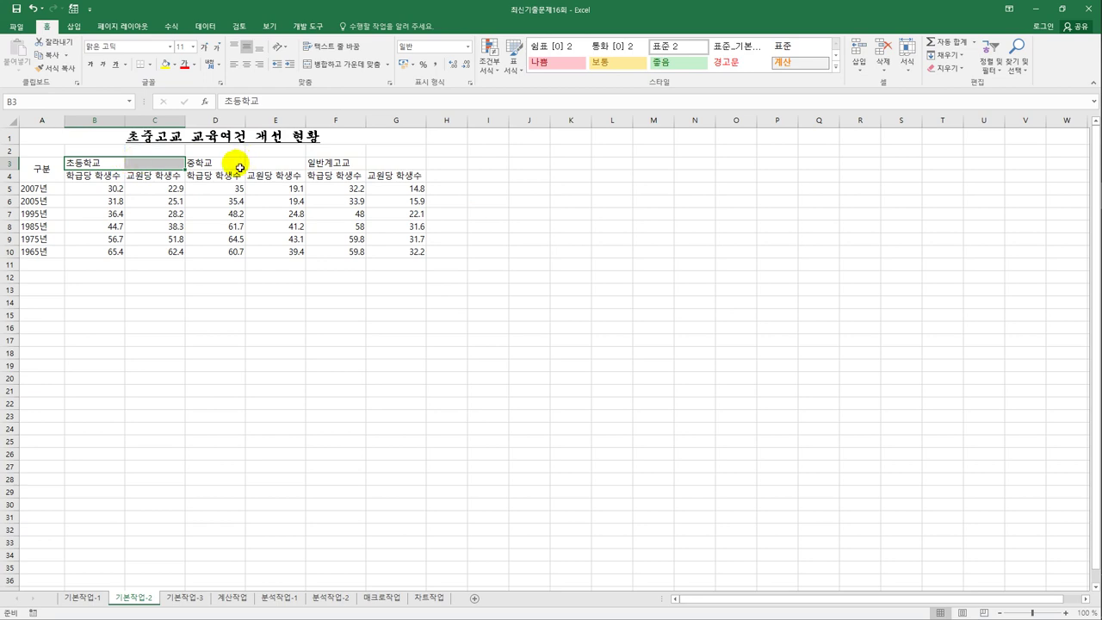
{"action": "left_click_drag", "start_coordinate": [240, 167], "coordinate": [404, 169]}
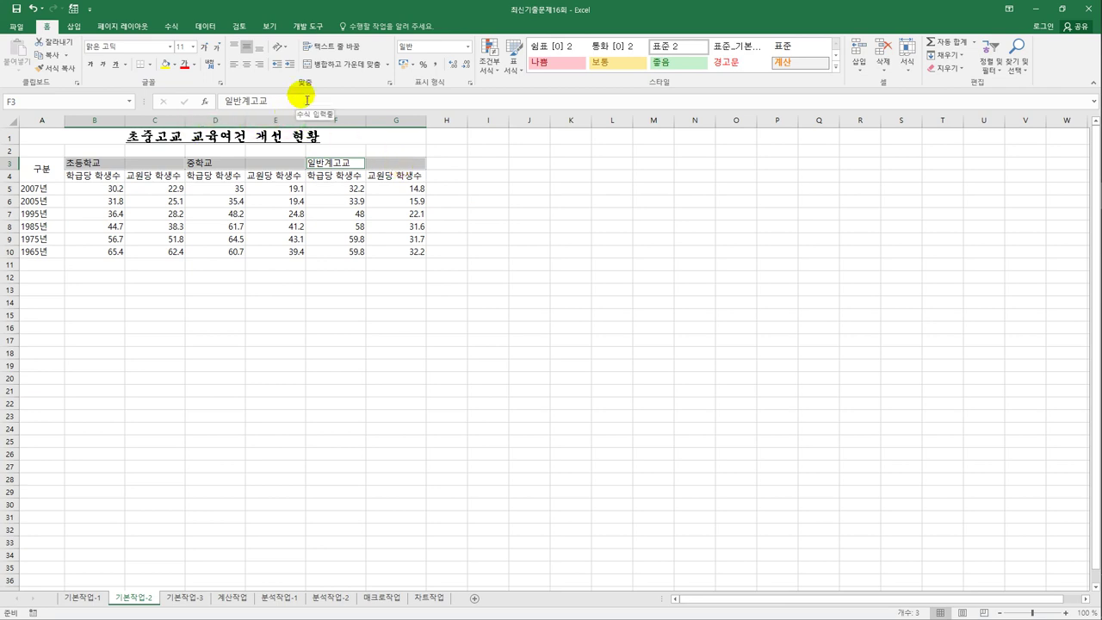
{"action": "left_click", "coordinate": [342, 71]}
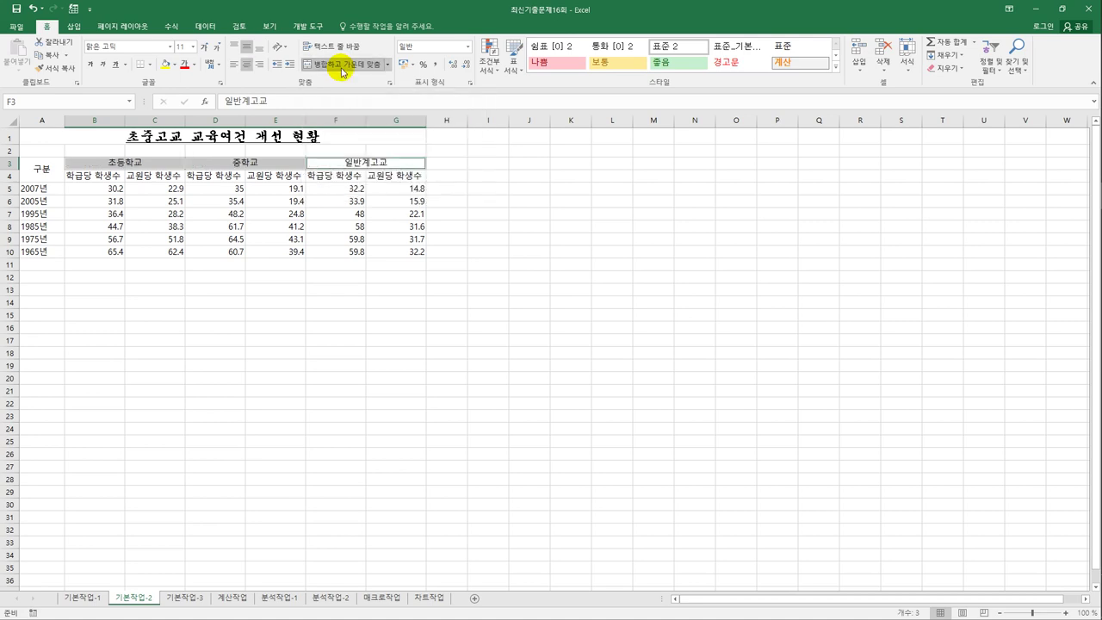
- Set the three merged school headings in row 3 to the 굴림체 font at size 12
{"action": "left_click", "coordinate": [171, 48]}
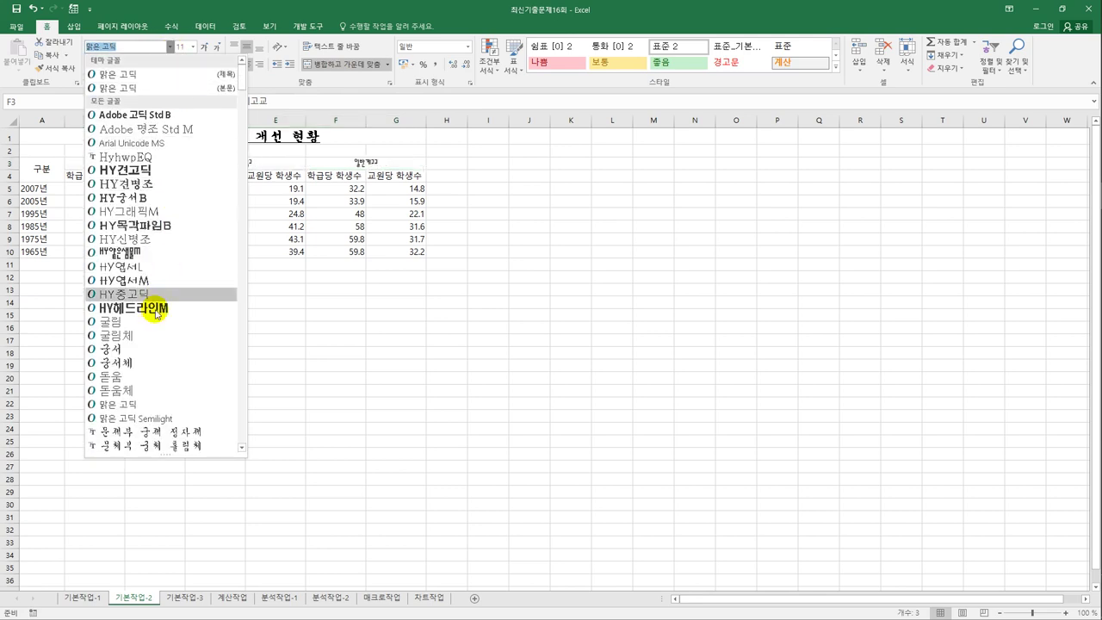
{"action": "left_click", "coordinate": [159, 340]}
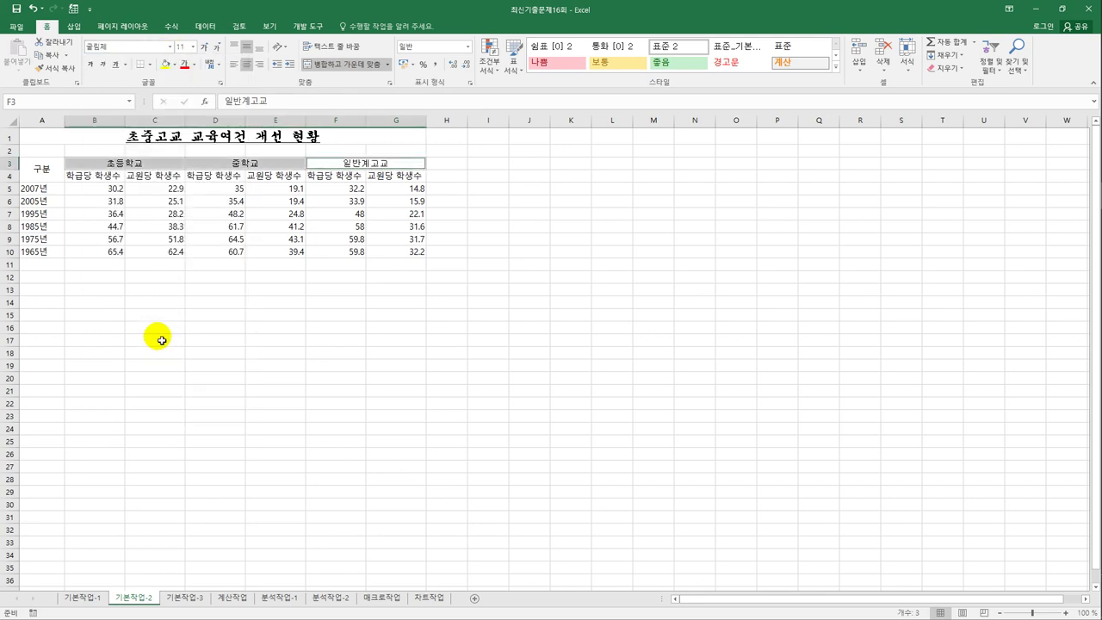
{"action": "left_click", "coordinate": [194, 47]}
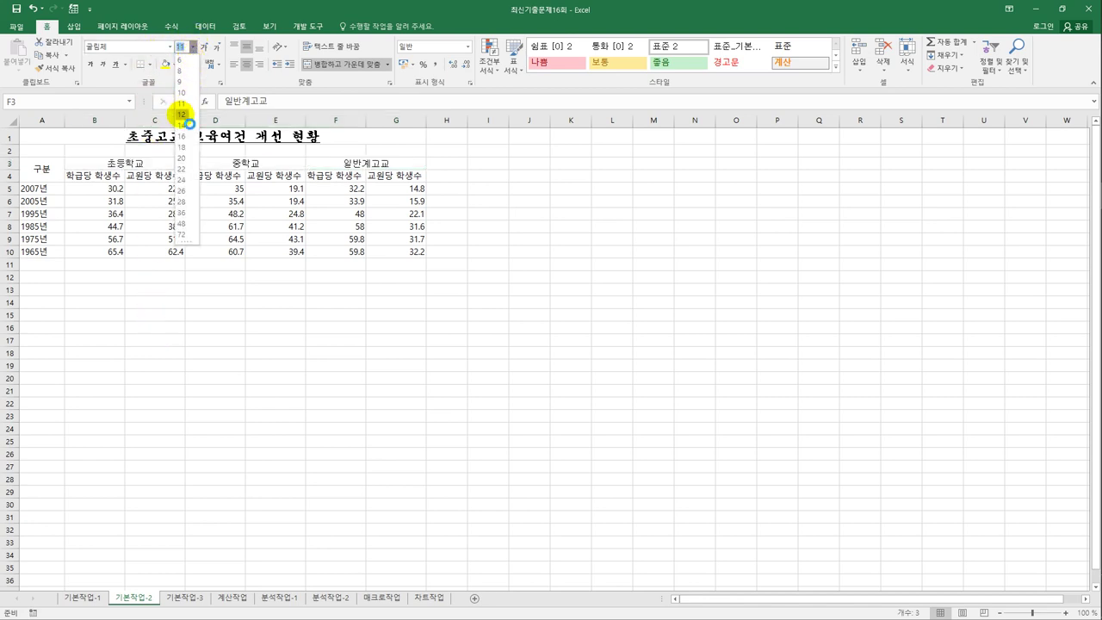
{"action": "left_click", "coordinate": [181, 115]}
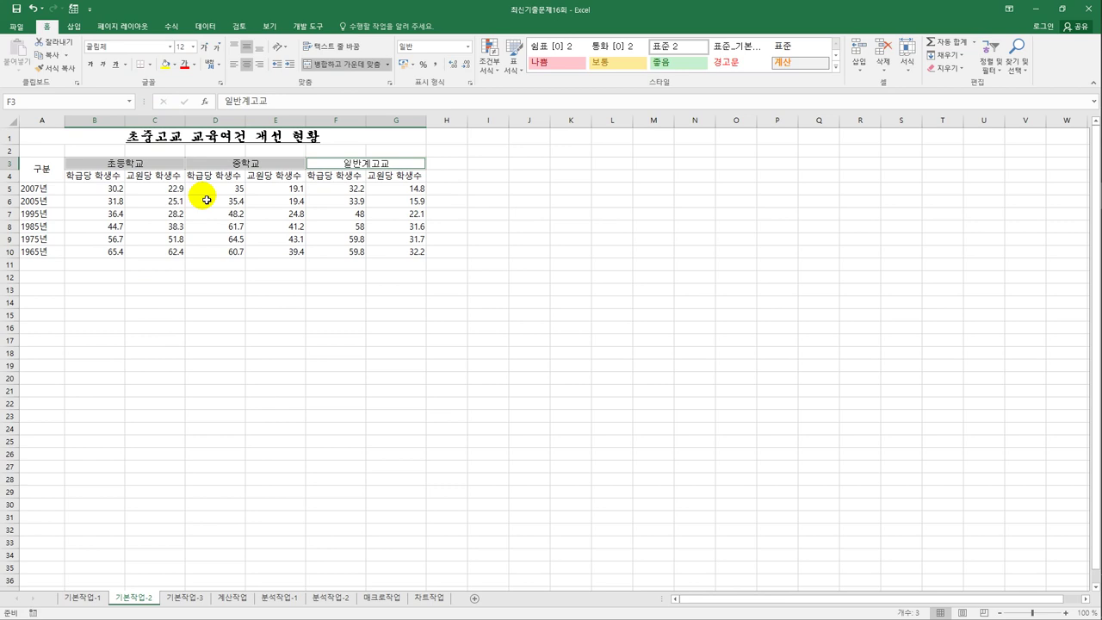
- Give the row 3 school headings the standard blue font color and a standard yellow fill
{"action": "left_click", "coordinate": [194, 65]}
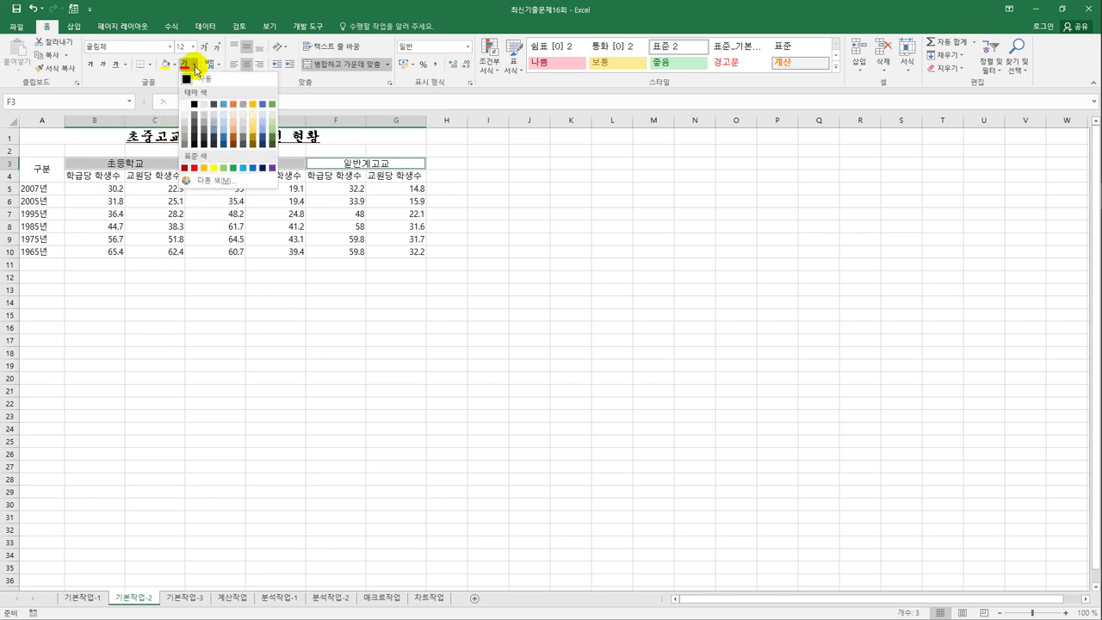
{"action": "left_click", "coordinate": [253, 169]}
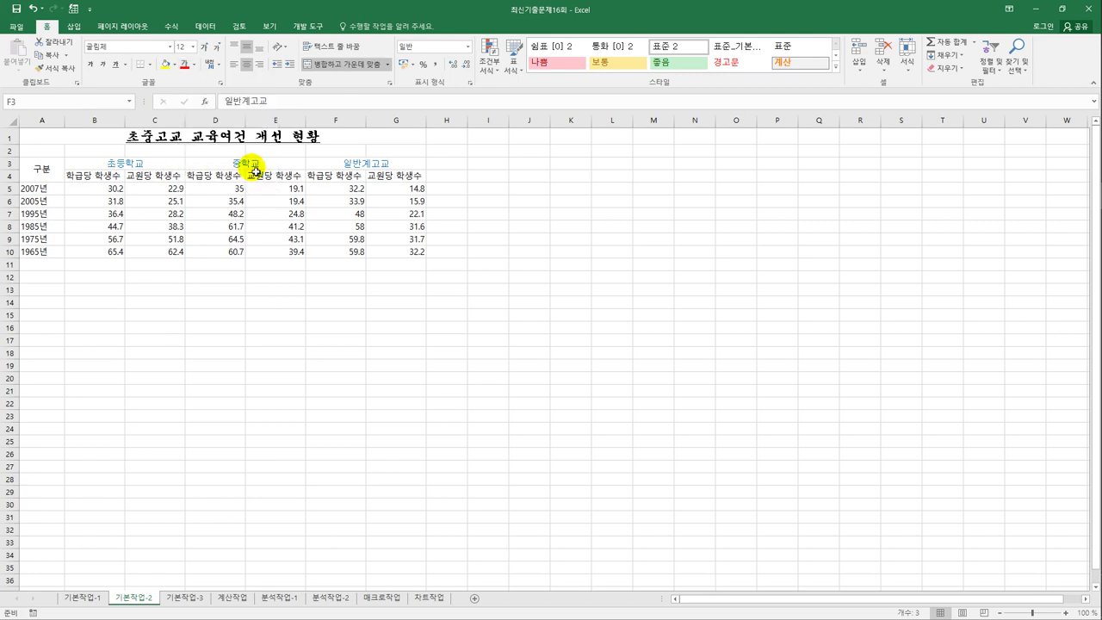
{"action": "left_click", "coordinate": [173, 66]}
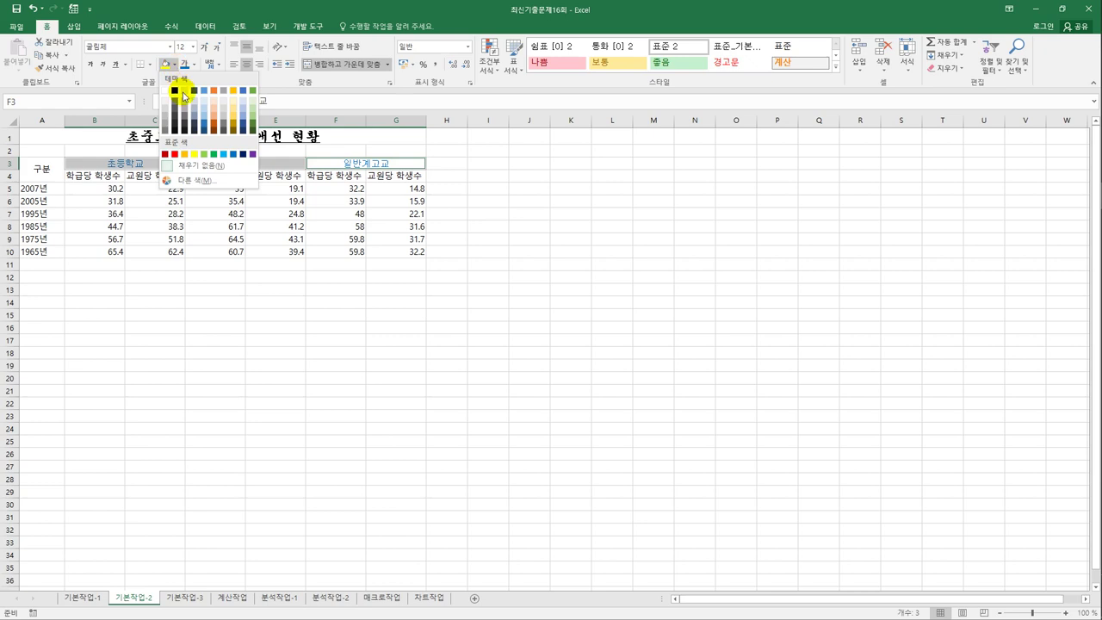
{"action": "left_click", "coordinate": [194, 154]}
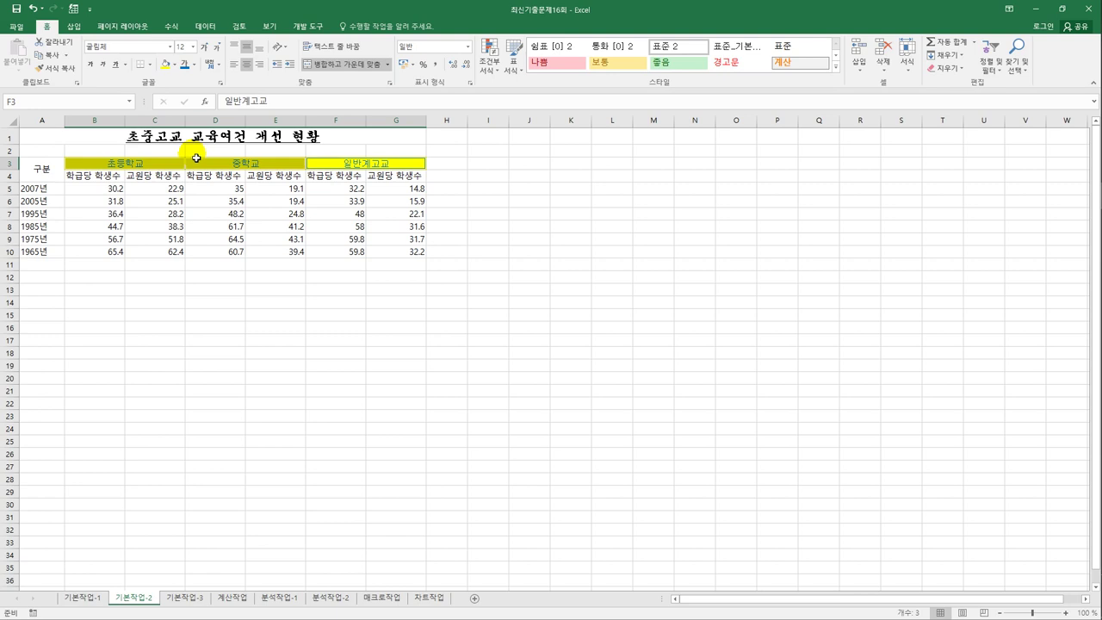
- Apply the custom number format G/표준"명" to the values in B5:G10
{"action": "left_click", "coordinate": [112, 190]}
{"action": "left_click_drag", "start_coordinate": [136, 201], "coordinate": [400, 256]}
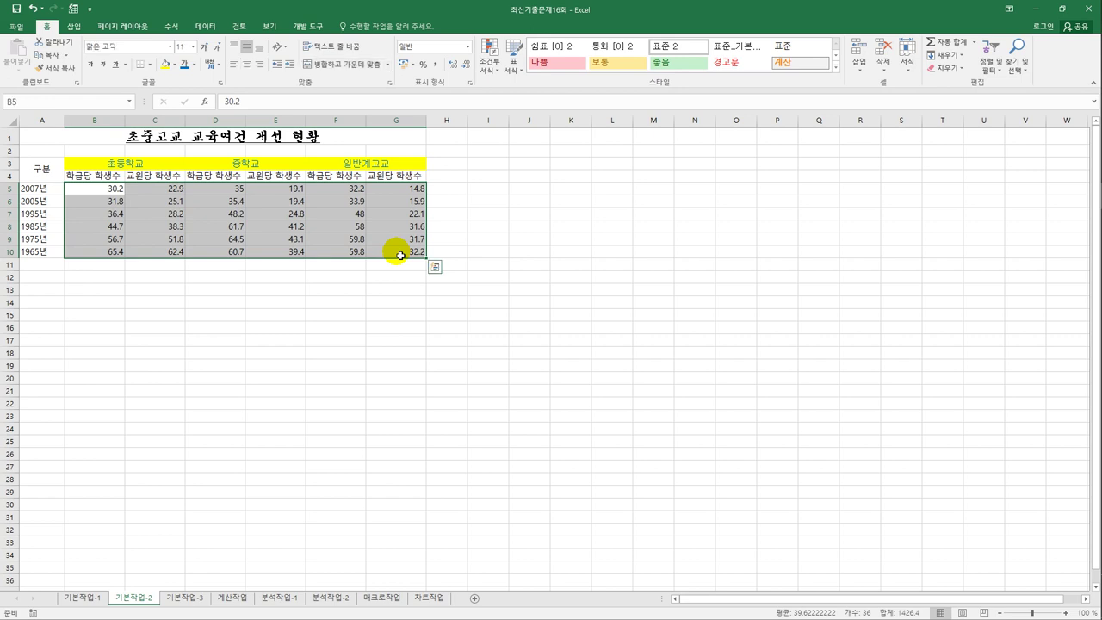
{"action": "right_click", "coordinate": [277, 203]}
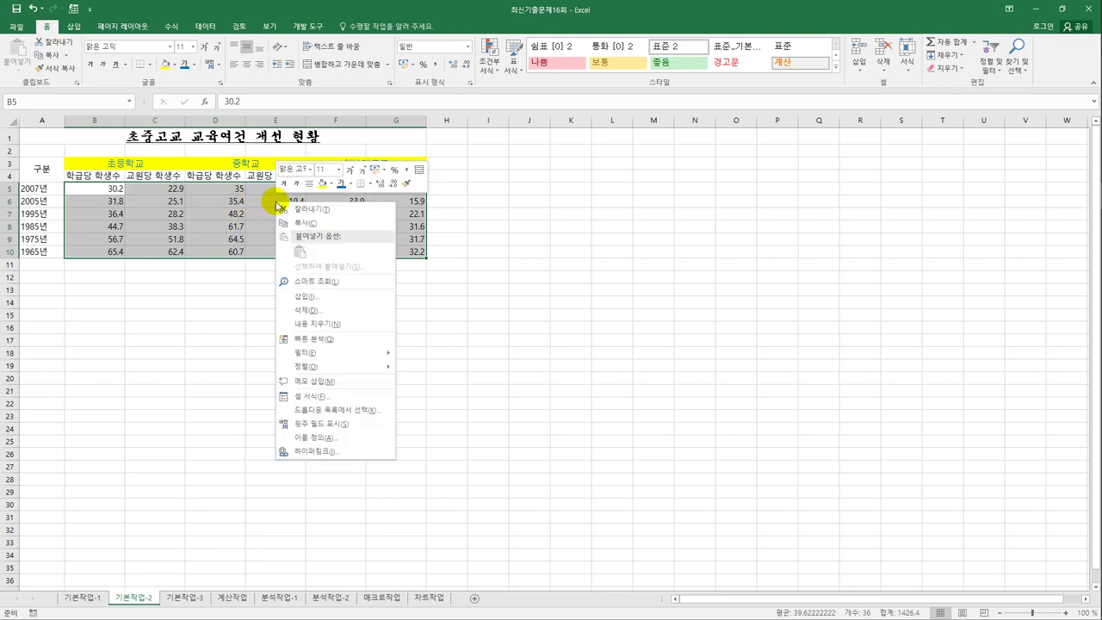
{"action": "left_click", "coordinate": [352, 402]}
{"action": "left_click_drag", "start_coordinate": [376, 250], "coordinate": [669, 159]}
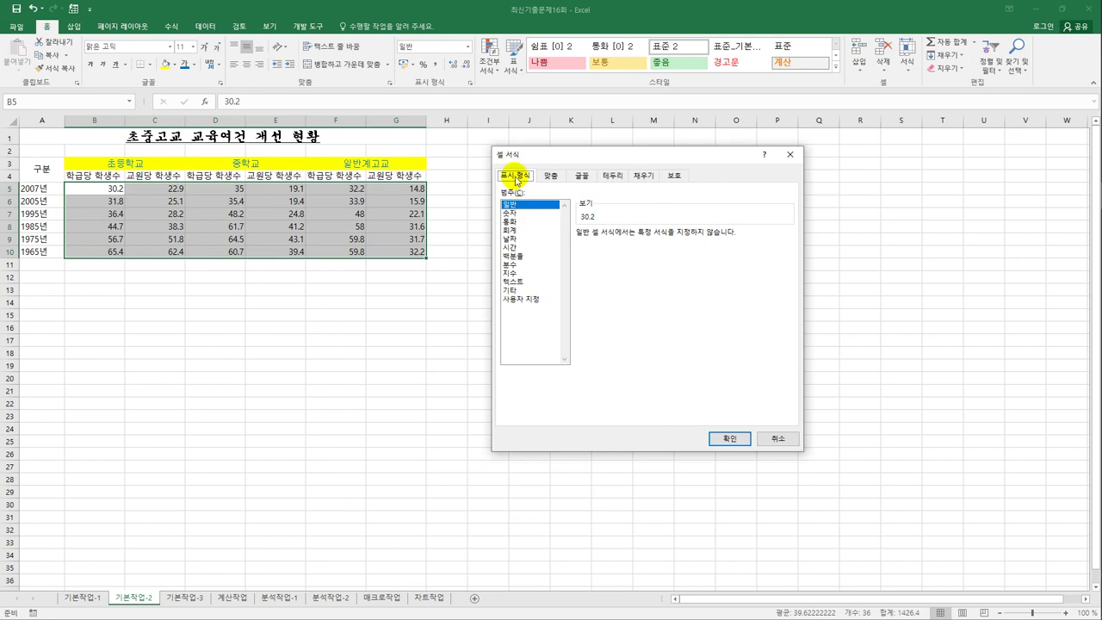
{"action": "left_click", "coordinate": [529, 300]}
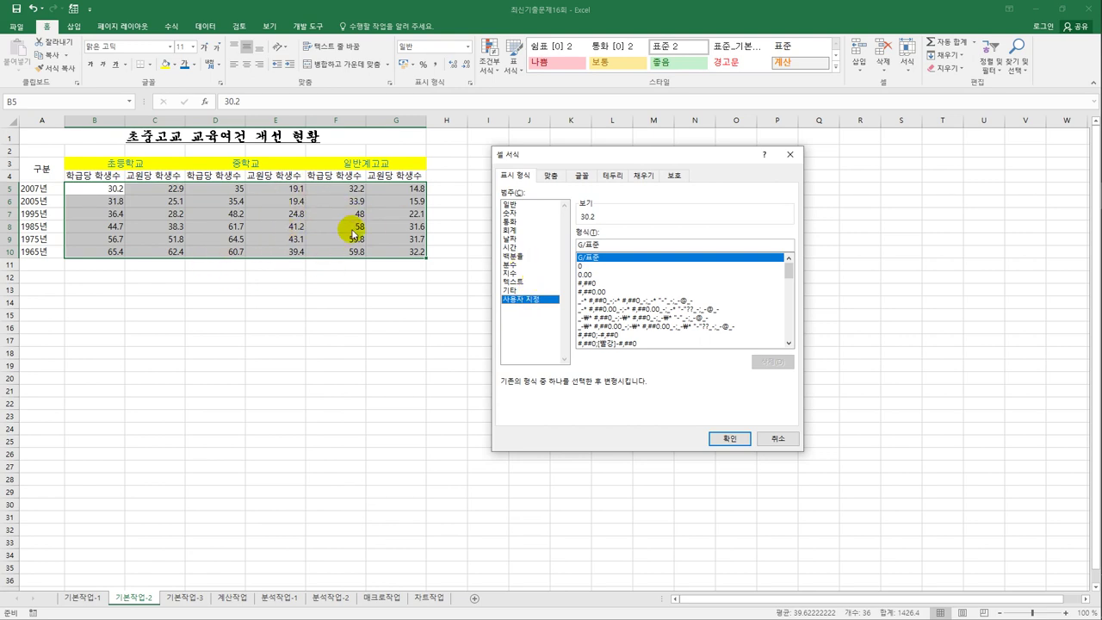
{"action": "left_click", "coordinate": [614, 247]}
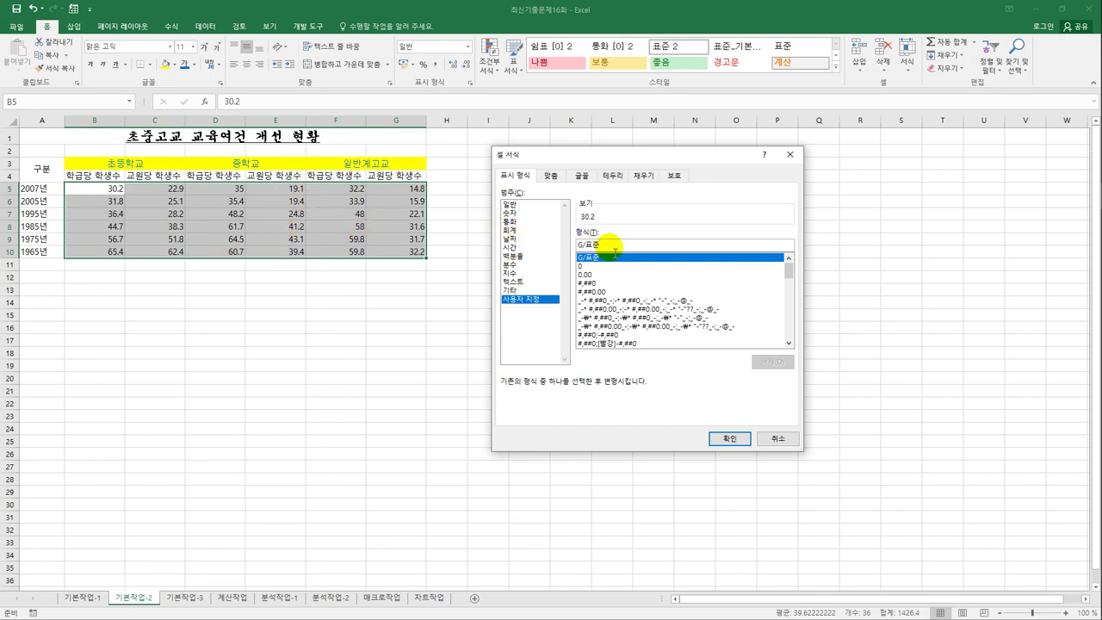
{"action": "type", "text": "\""}
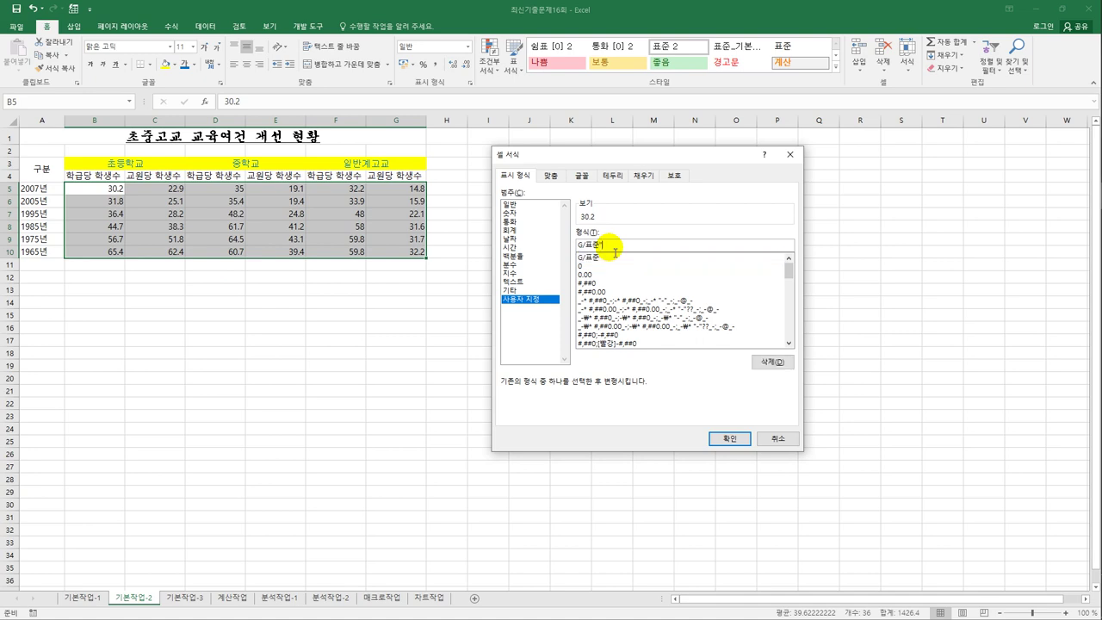
{"action": "type", "text": "명\""}
{"action": "left_click", "coordinate": [714, 438]}
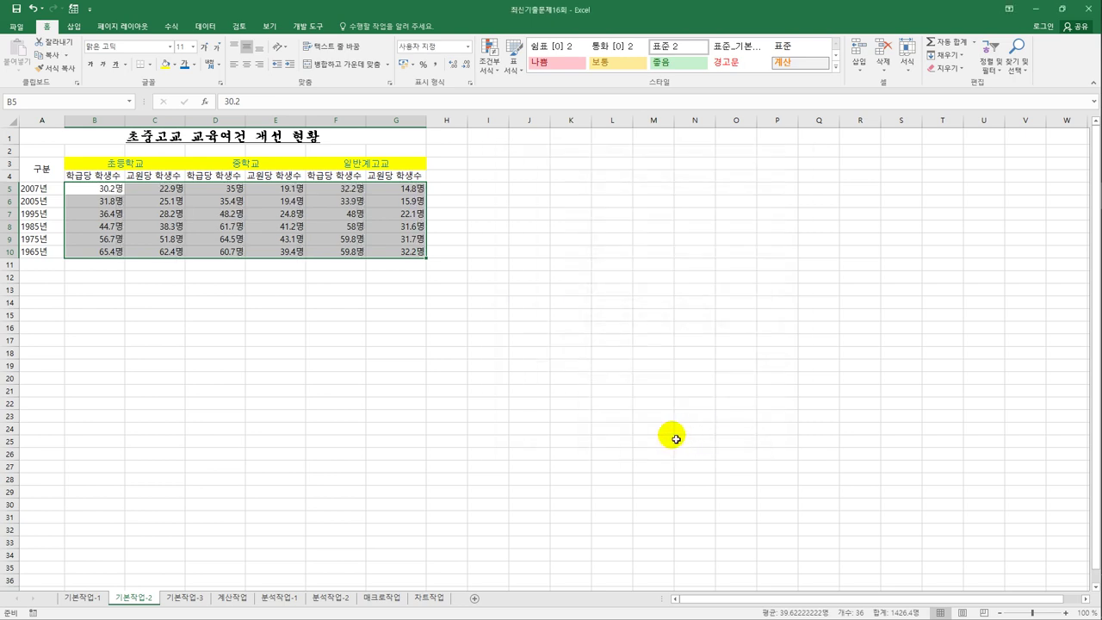
- Insert a comment on cell B10 containing only the text "초등학교 교원당 최고학생 수", without the default author name
{"action": "left_click", "coordinate": [94, 257]}
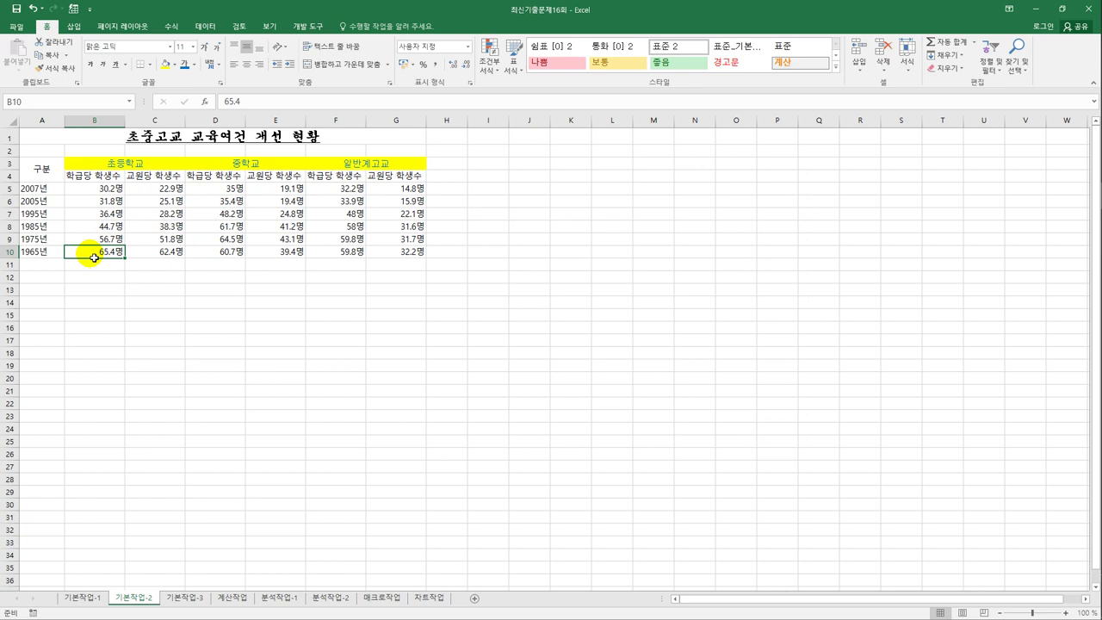
{"action": "right_click", "coordinate": [93, 257]}
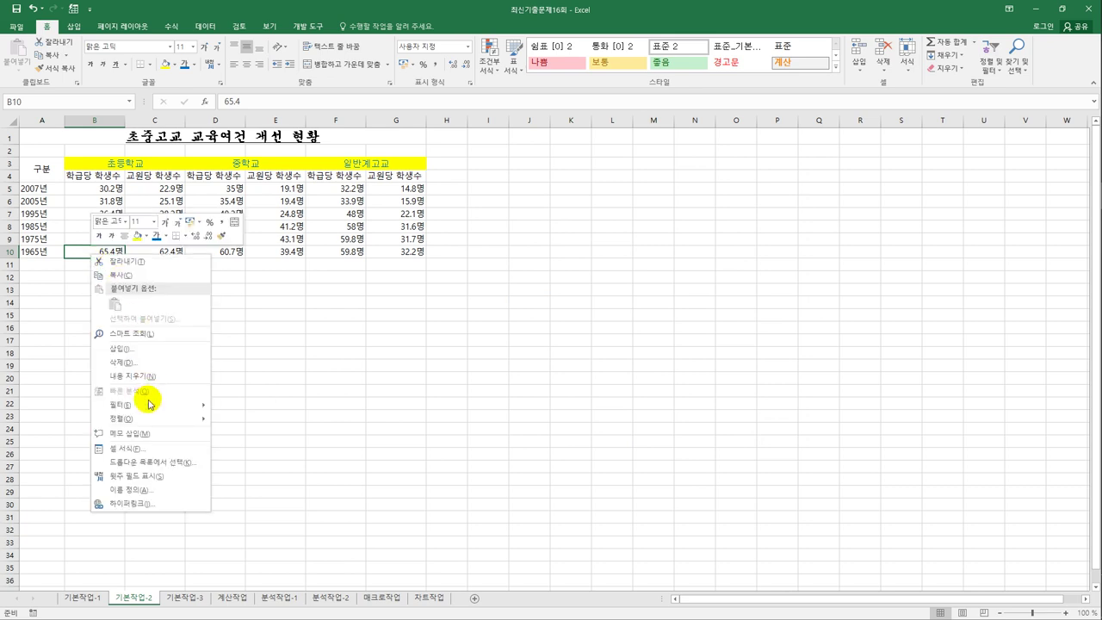
{"action": "left_click", "coordinate": [151, 441]}
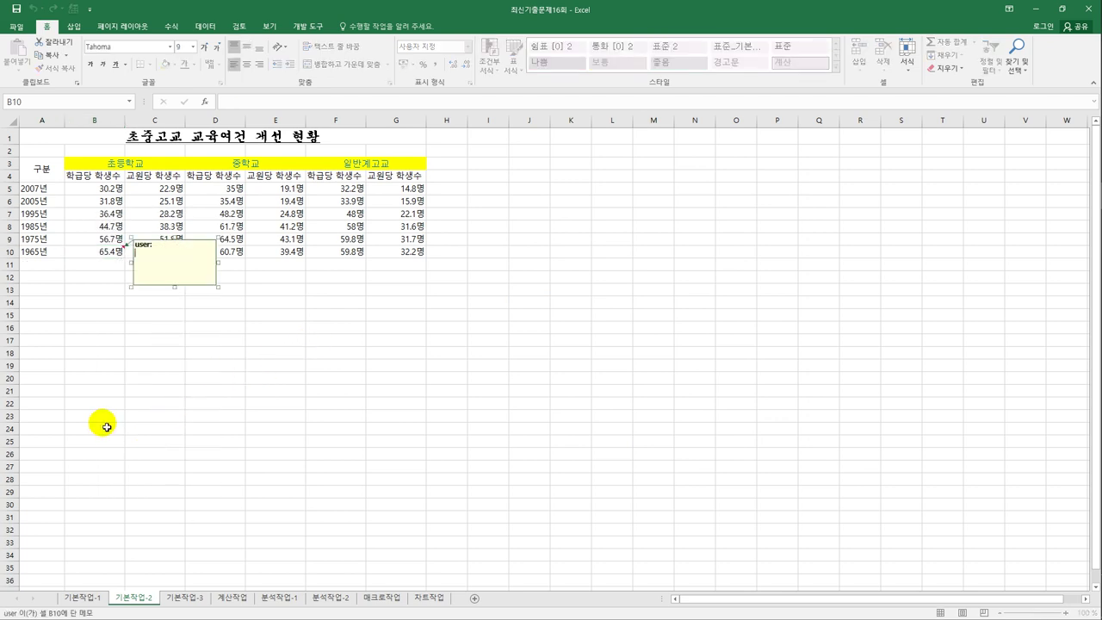
{"action": "key", "text": "ctrl+a"}
{"action": "key", "text": "BackSpace"}
{"action": "type", "text": "초등학ㄱ"}
{"action": "type", "text": "교 교원당"}
{"action": "type", "text": " 최고학생 수"}
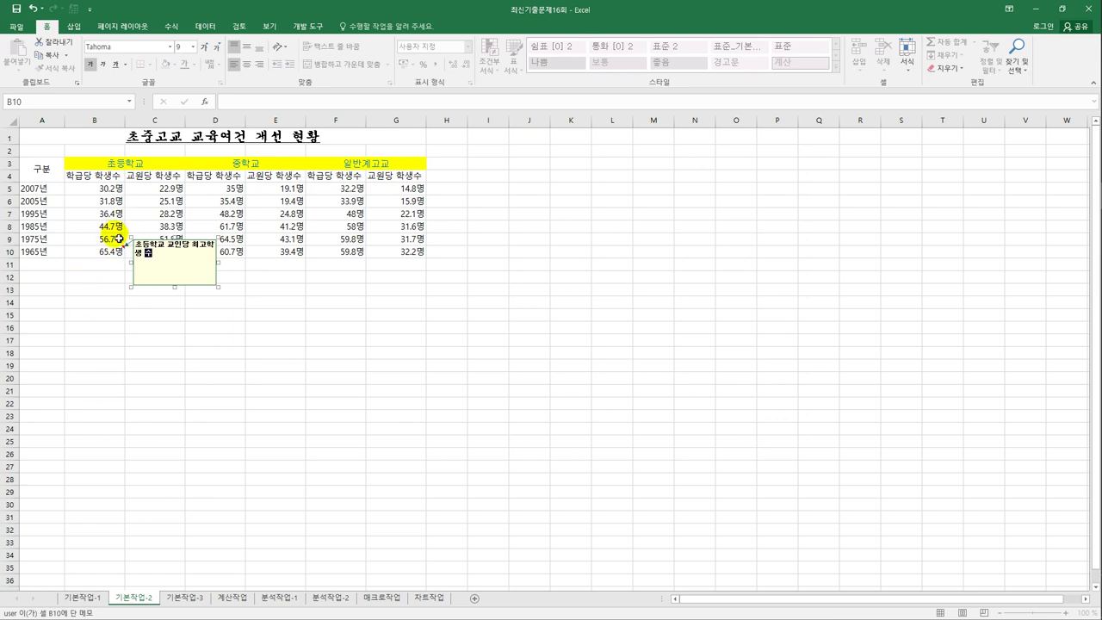
- Set the comment on cell B10 to stay displayed at all times
{"action": "left_click", "coordinate": [98, 253]}
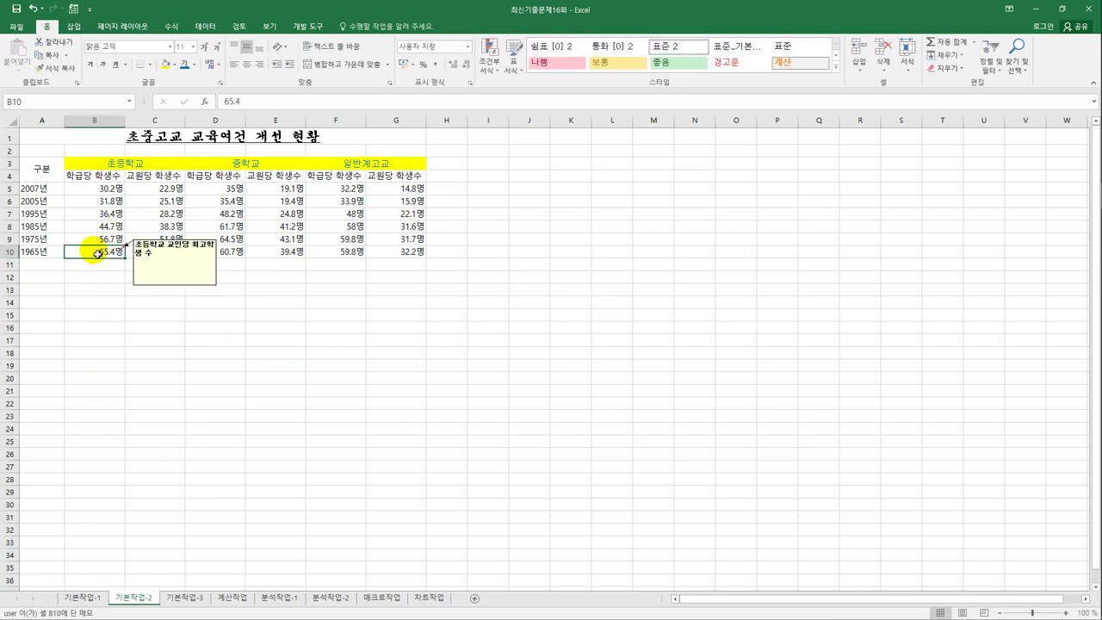
{"action": "right_click", "coordinate": [94, 250]}
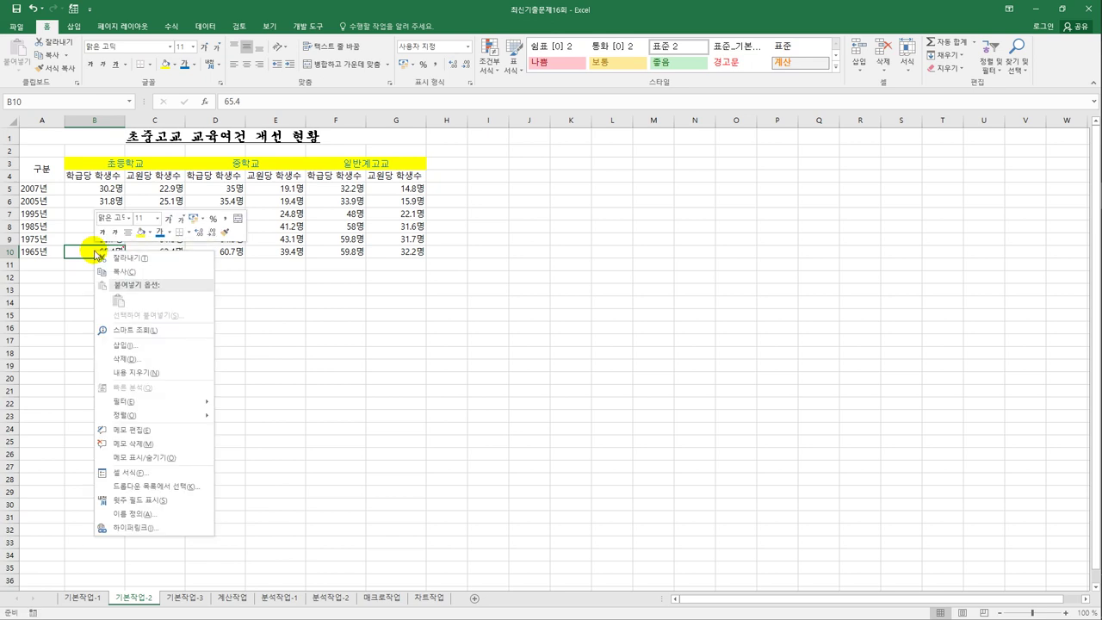
{"action": "left_click", "coordinate": [174, 457]}
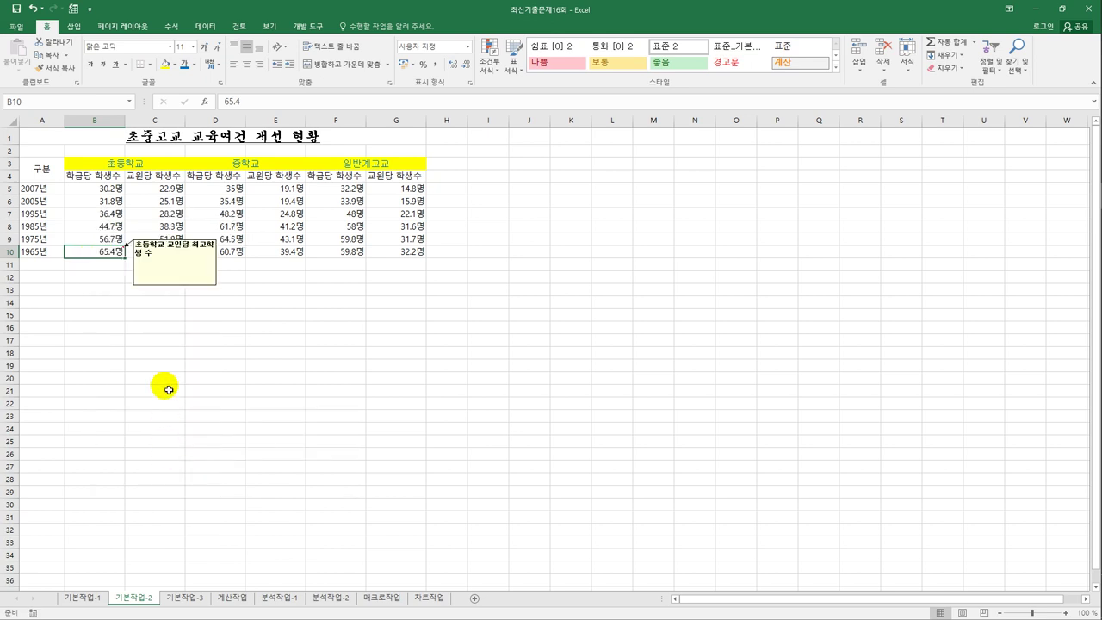
- Turn on automatic sizing (자동 크기) for the B10 comment box so it fits its text
{"action": "left_click", "coordinate": [156, 250]}
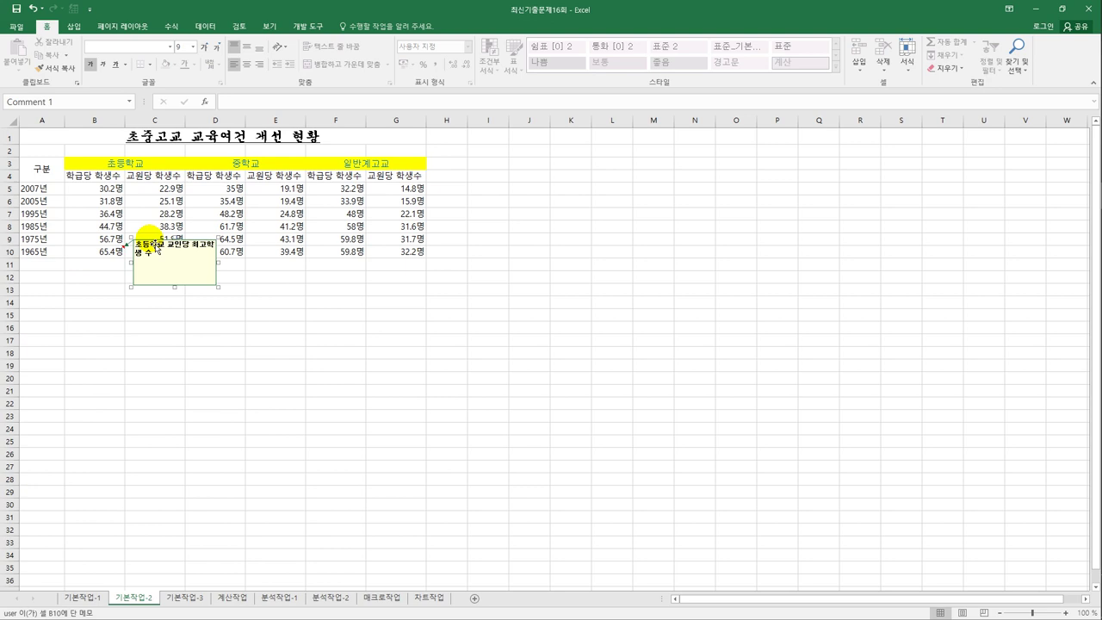
{"action": "right_click", "coordinate": [156, 249]}
{"action": "left_click", "coordinate": [189, 375]}
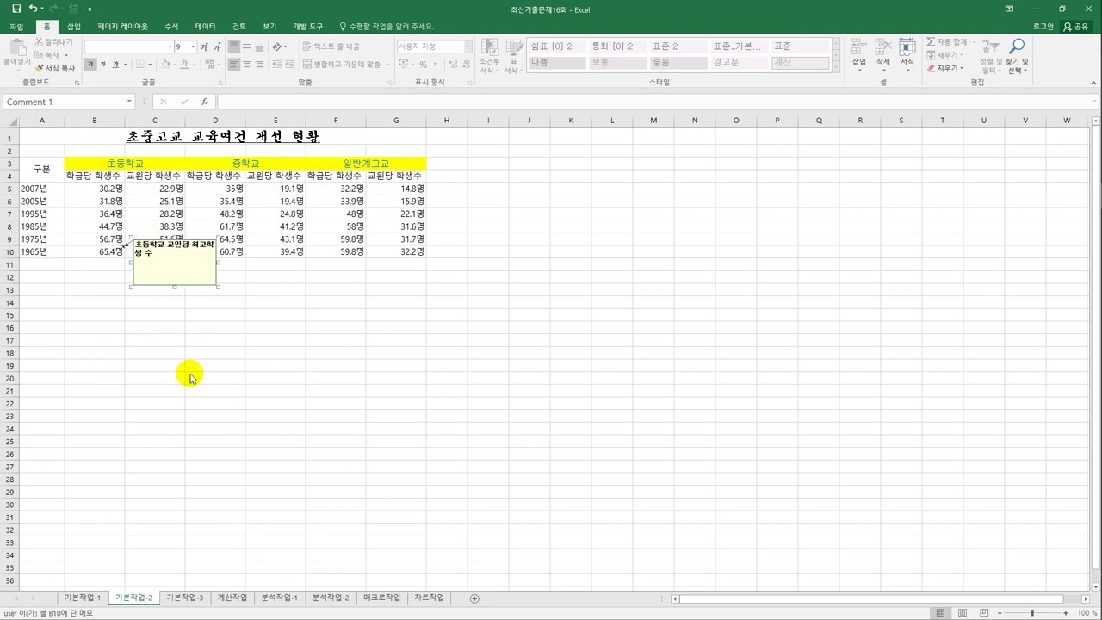
{"action": "left_click_drag", "start_coordinate": [680, 301], "coordinate": [541, 177]}
{"action": "left_click", "coordinate": [569, 207]}
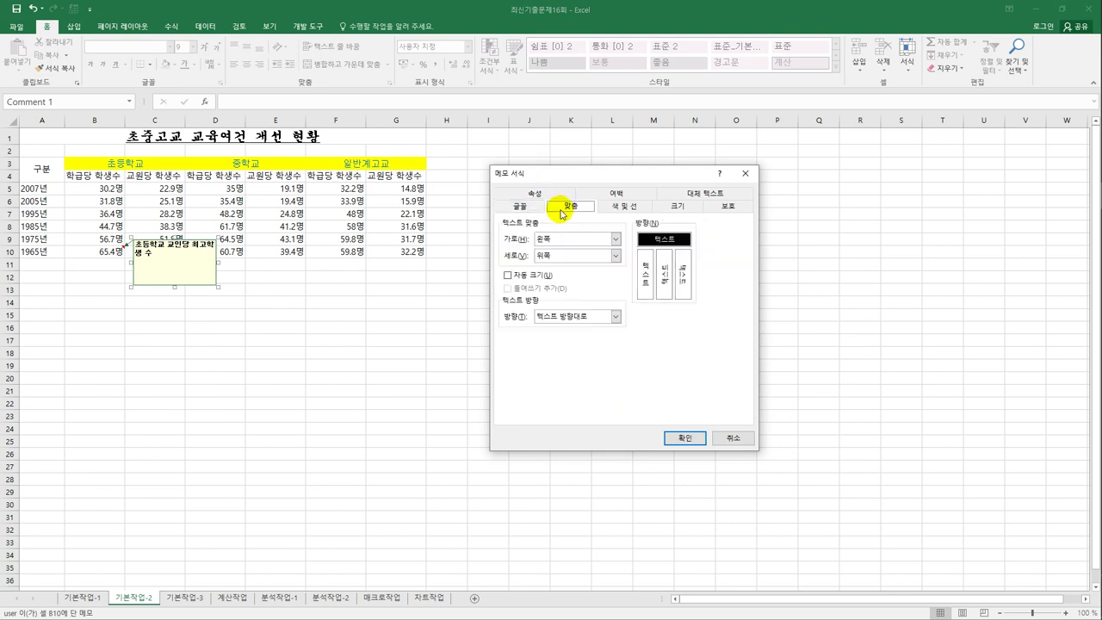
{"action": "left_click", "coordinate": [524, 277]}
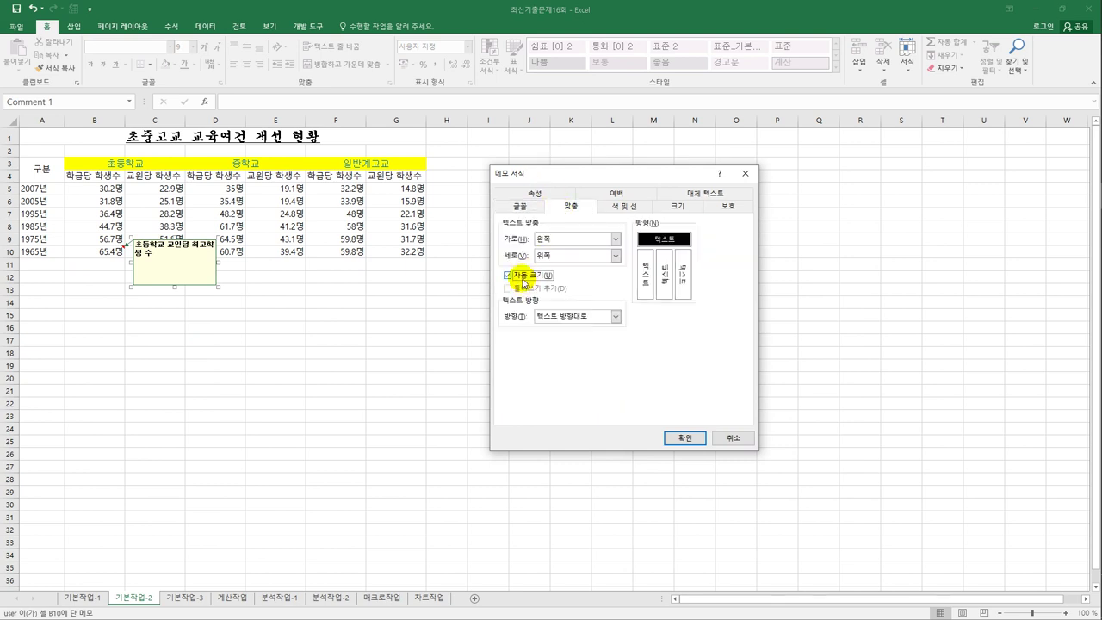
{"action": "left_click", "coordinate": [679, 437]}
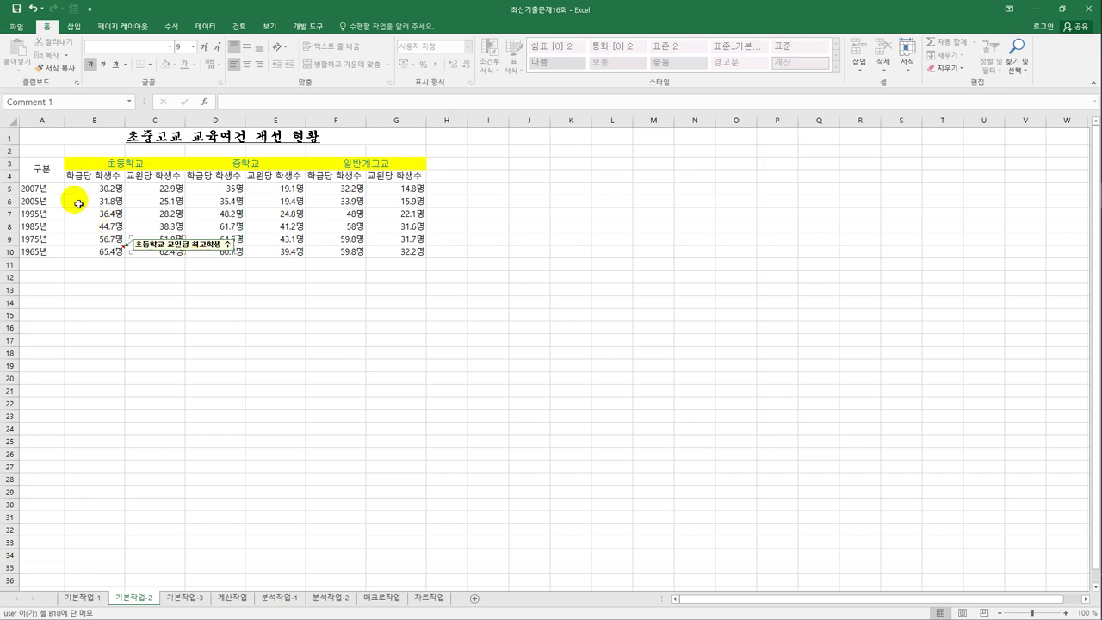
- Apply all borders (모든 테두리) to the table range A3:G10
{"action": "left_click_drag", "start_coordinate": [41, 169], "coordinate": [379, 264]}
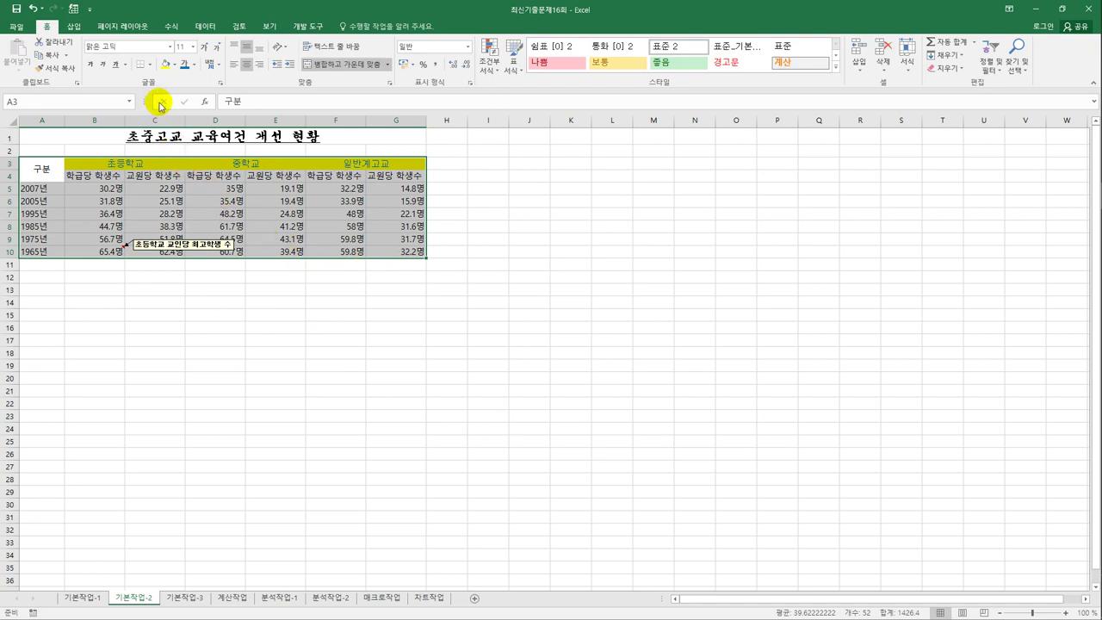
{"action": "left_click", "coordinate": [149, 65]}
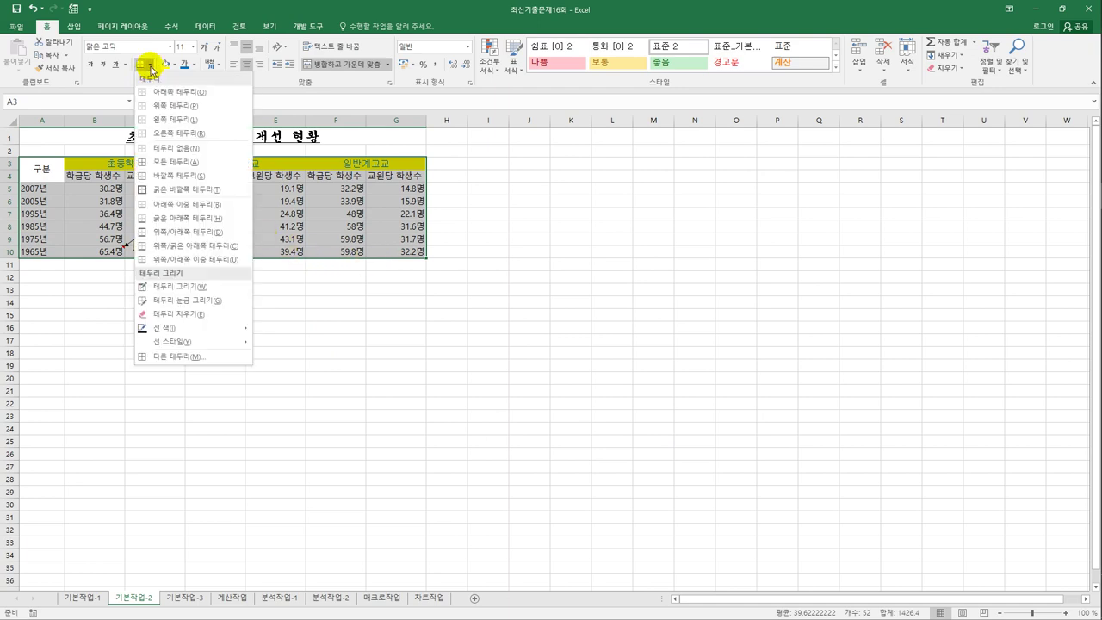
{"action": "left_click", "coordinate": [184, 162]}
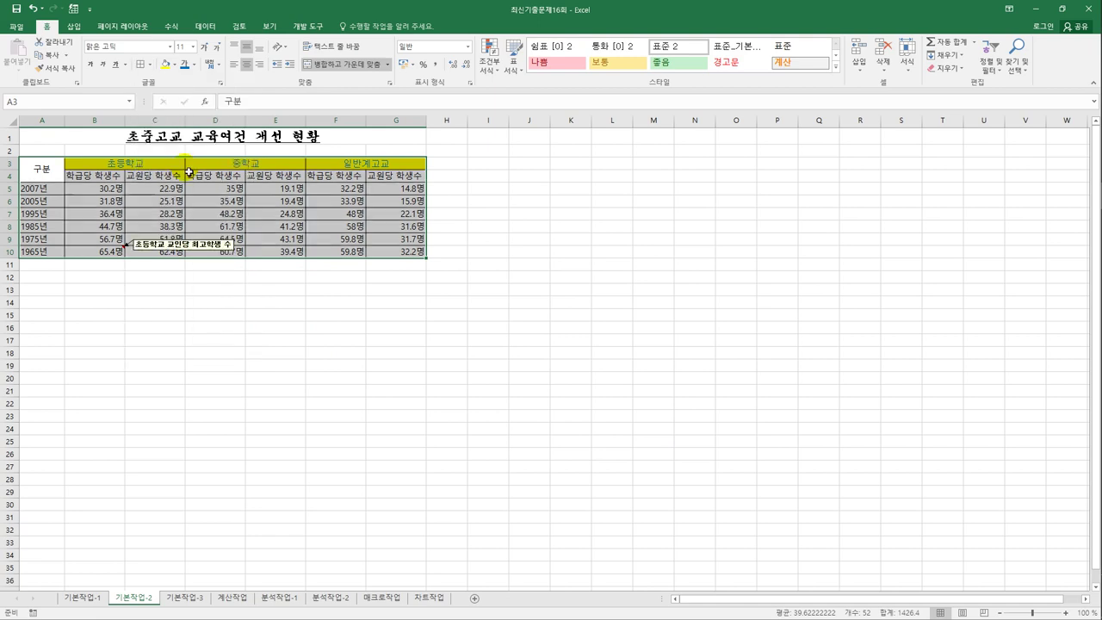
{"action": "left_click", "coordinate": [498, 289]}
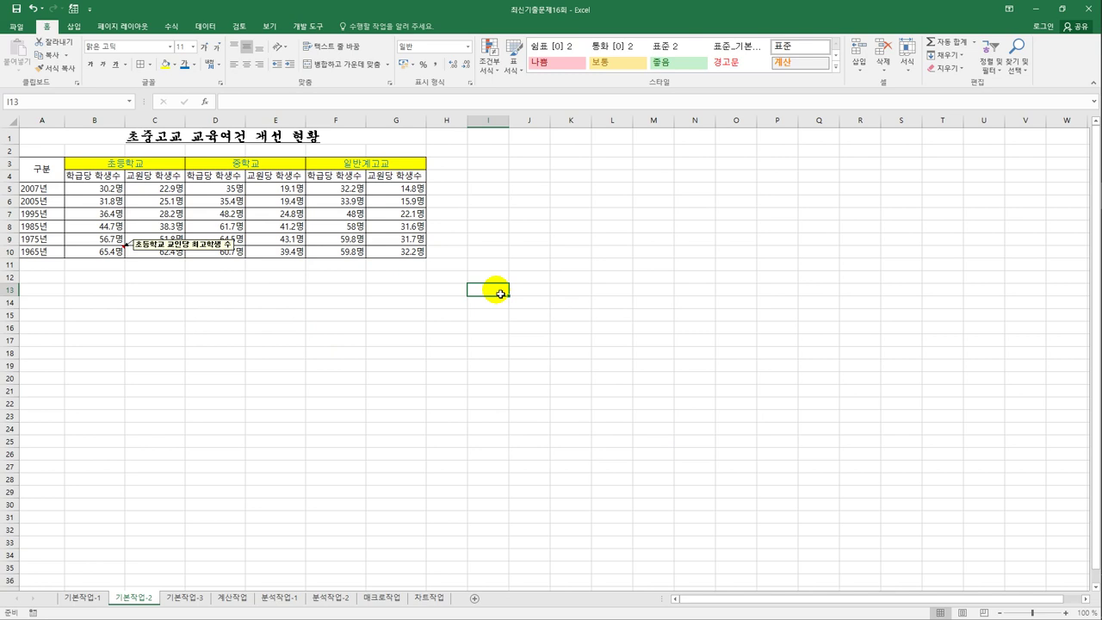
- On the 기본작업-3 sheet, start a new formula-based conditional formatting rule for A4:I13, leaving out the header row
{"action": "left_click", "coordinate": [194, 597]}
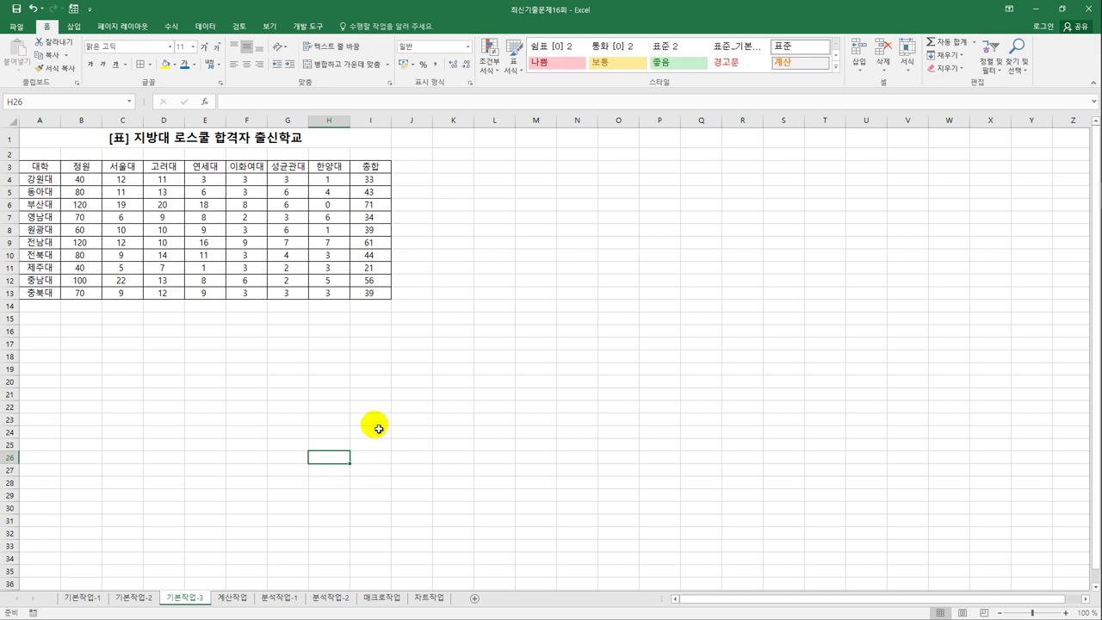
{"action": "left_click_drag", "start_coordinate": [41, 165], "coordinate": [368, 172]}
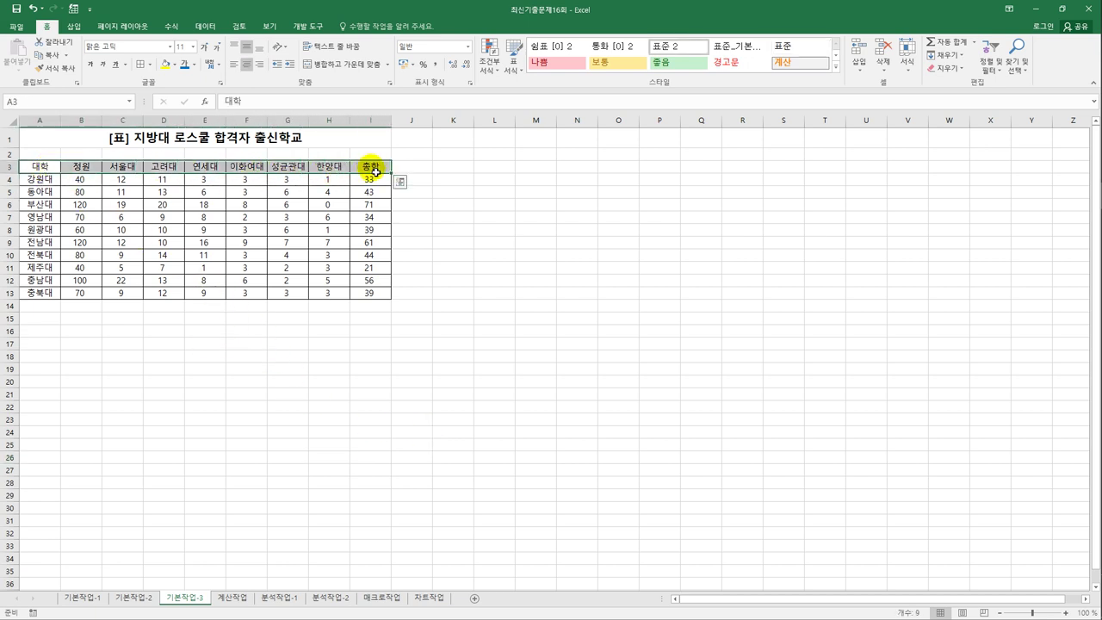
{"action": "left_click", "coordinate": [42, 184]}
{"action": "left_click_drag", "start_coordinate": [41, 186], "coordinate": [357, 298]}
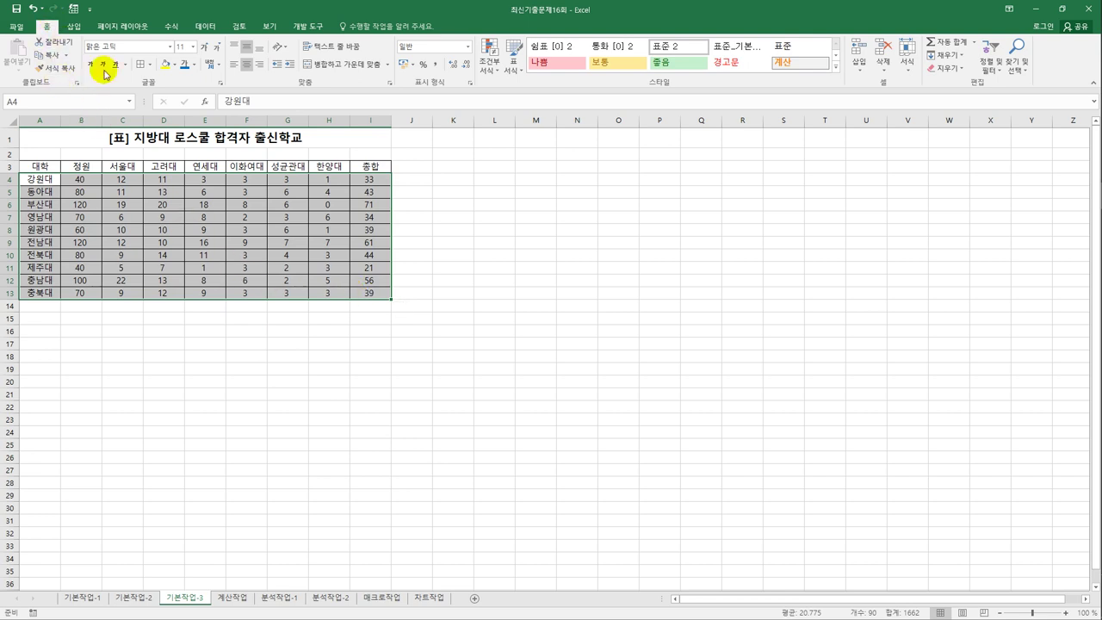
{"action": "left_click", "coordinate": [489, 66]}
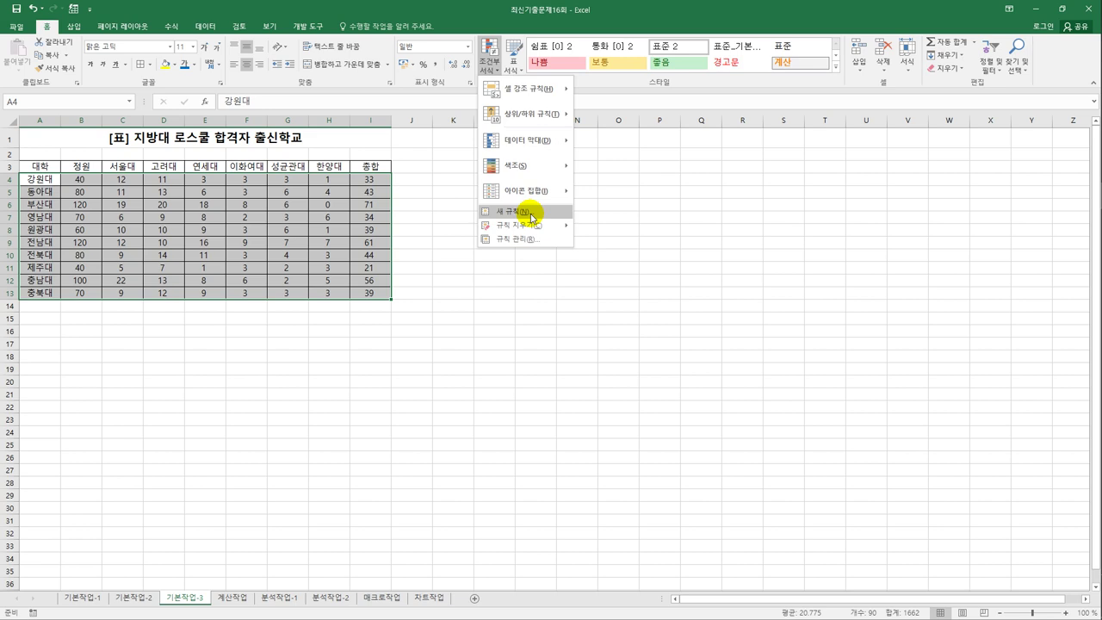
{"action": "left_click", "coordinate": [532, 215]}
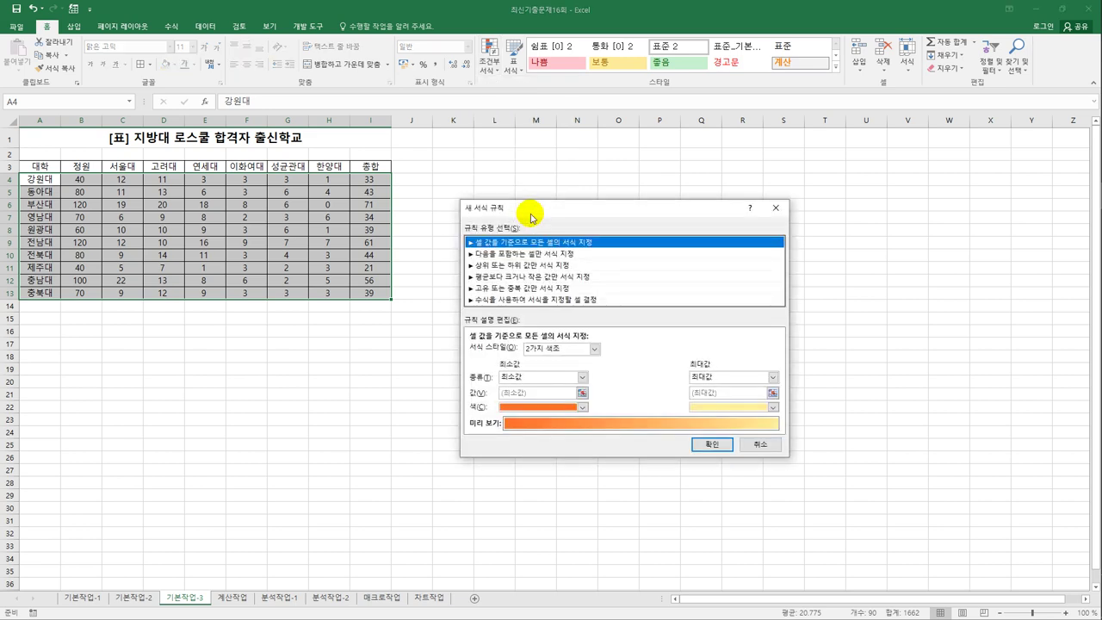
{"action": "left_click", "coordinate": [523, 299]}
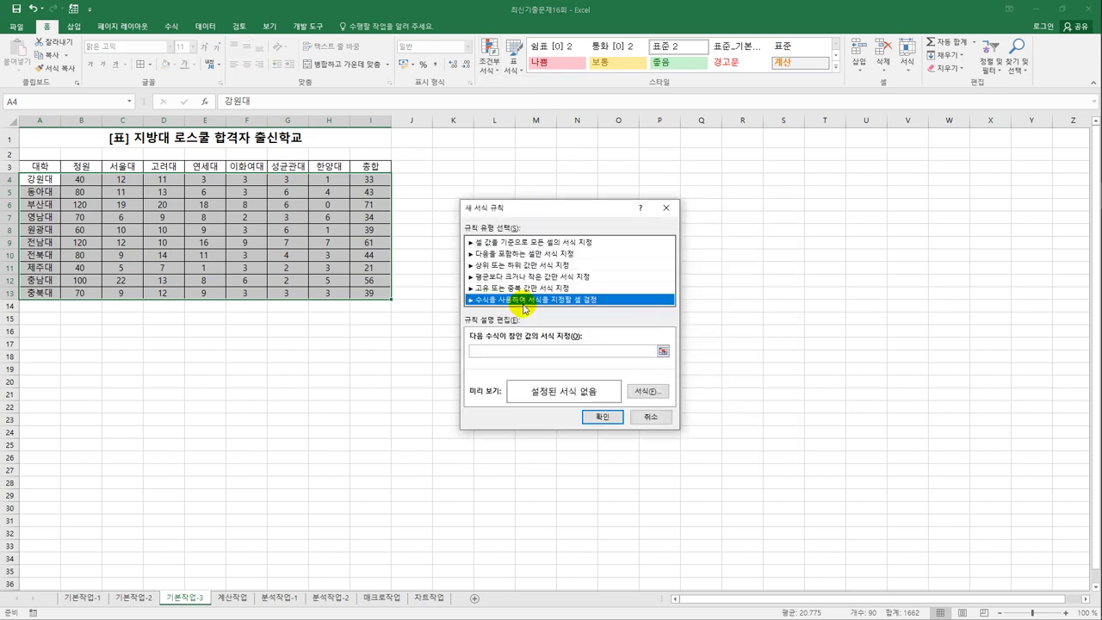
- Enter =or($I4>=60,$B4>=100) as the conditional formatting rule's formula
{"action": "left_click", "coordinate": [529, 352]}
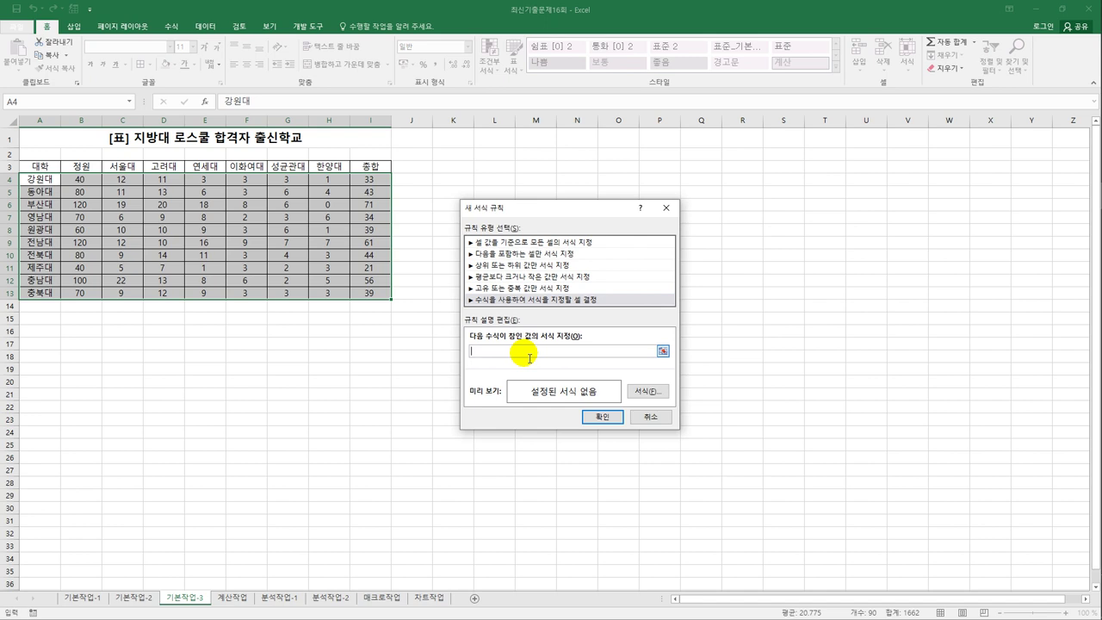
{"action": "type", "text": "="}
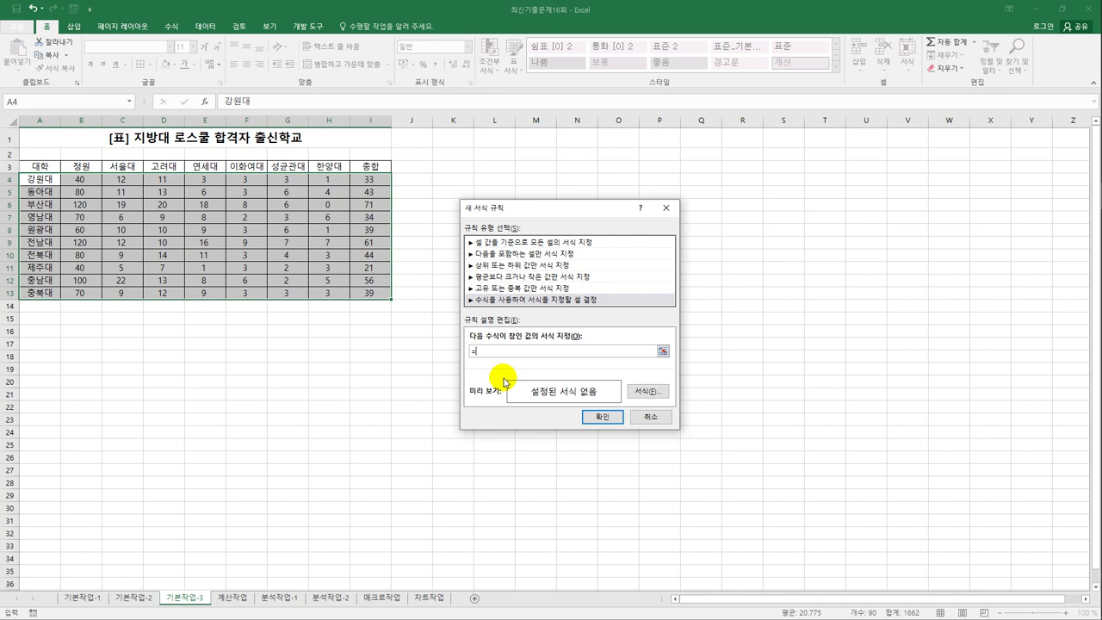
{"action": "type", "text": "어"}
{"action": "type", "text": "("}
{"action": "left_click", "coordinate": [369, 183]}
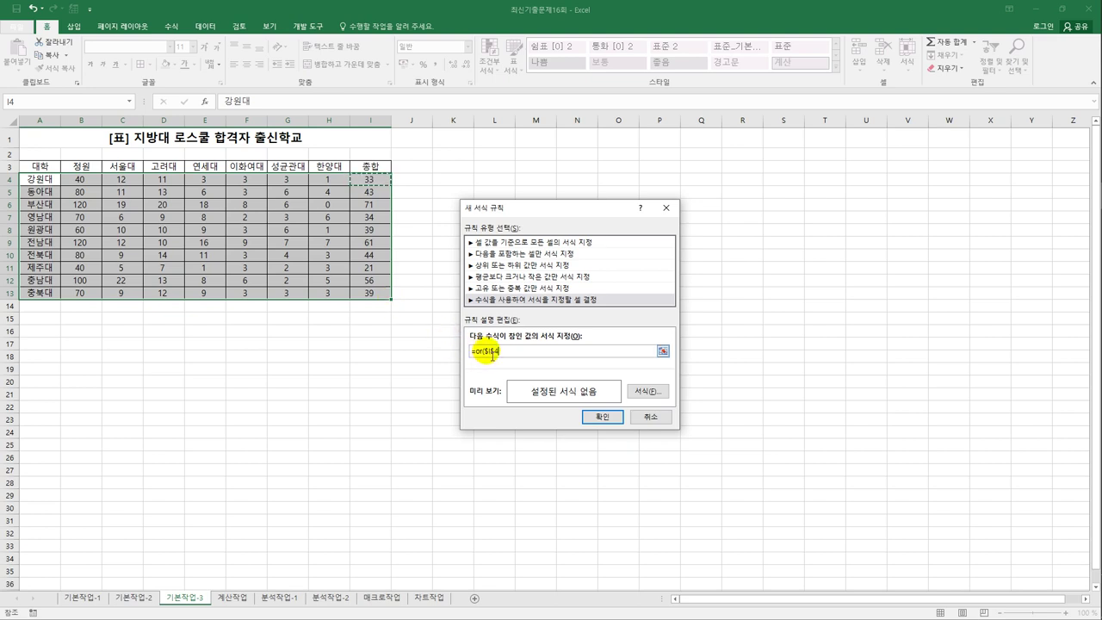
{"action": "left_click", "coordinate": [492, 353]}
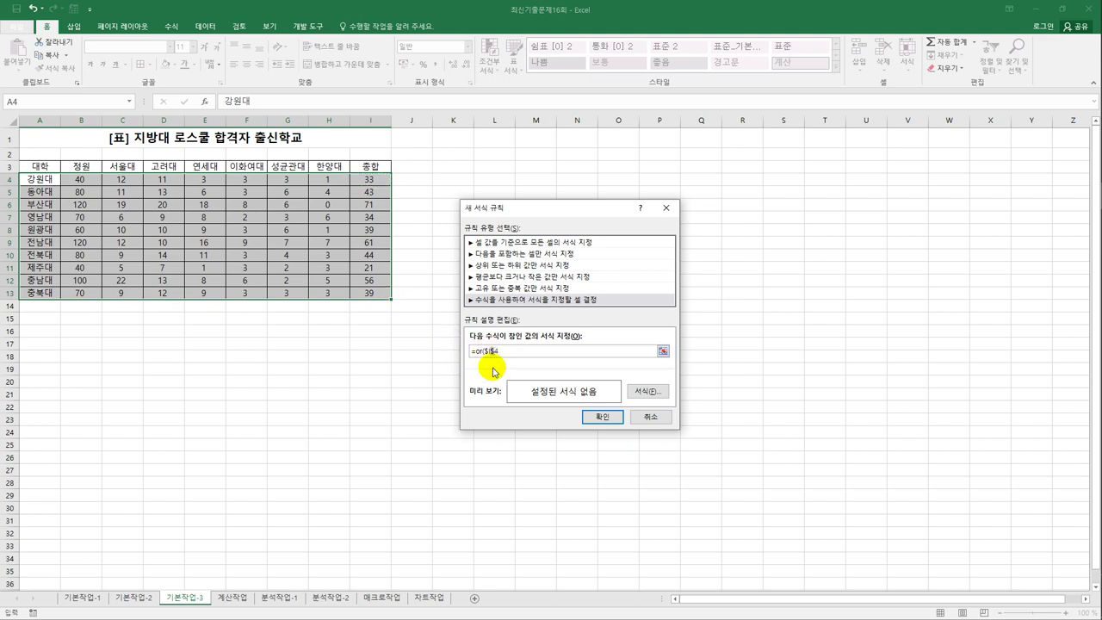
{"action": "key", "text": "BackSpace"}
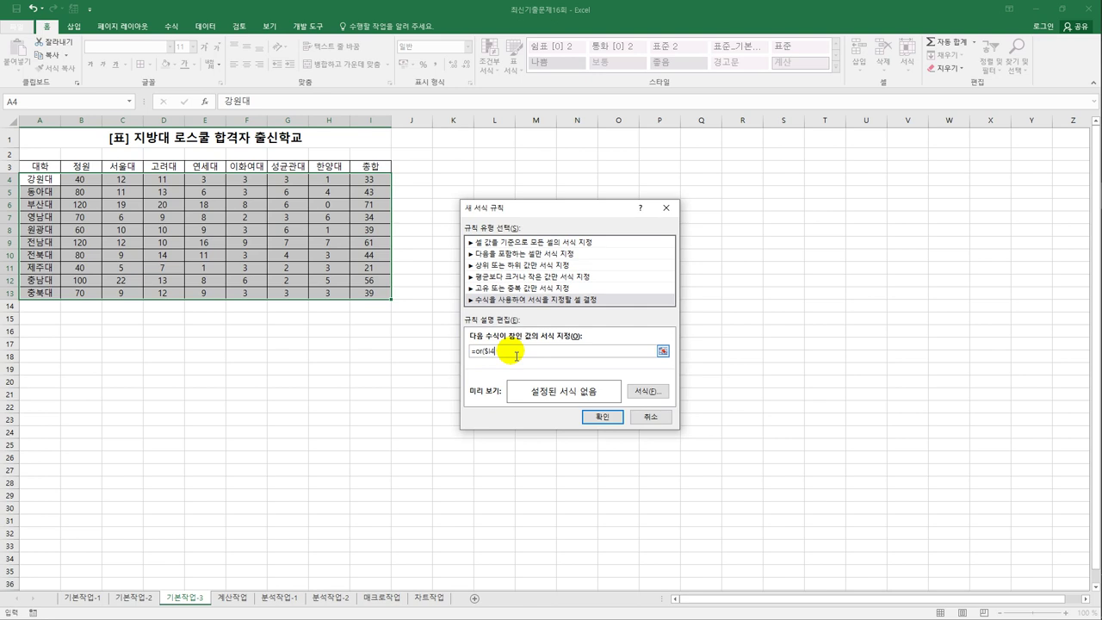
{"action": "type", "text": ">=60,"}
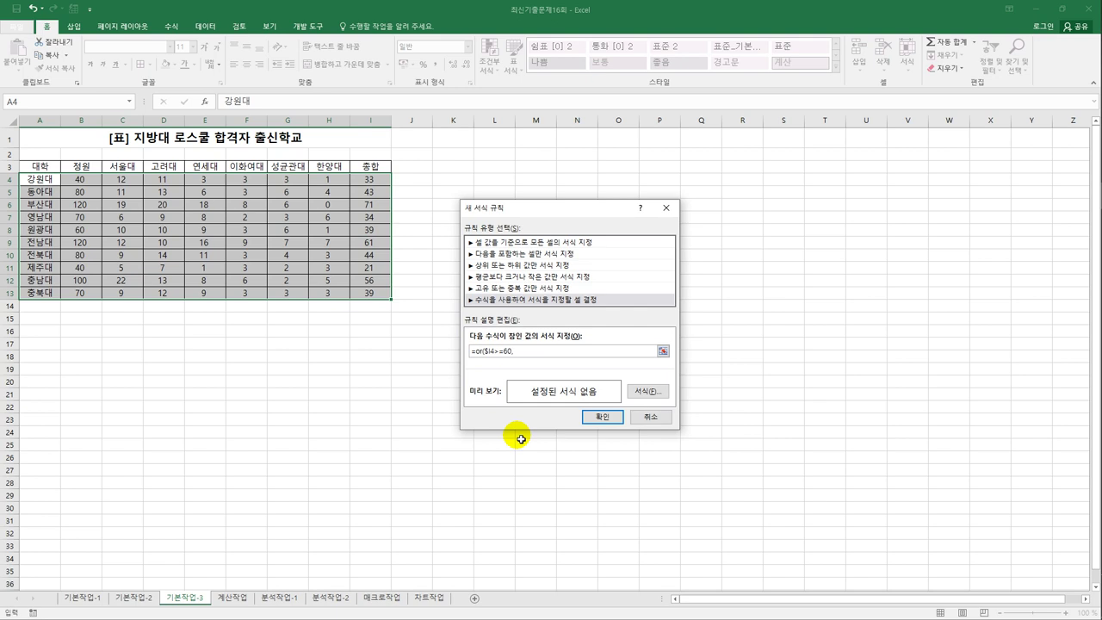
{"action": "left_click", "coordinate": [93, 182]}
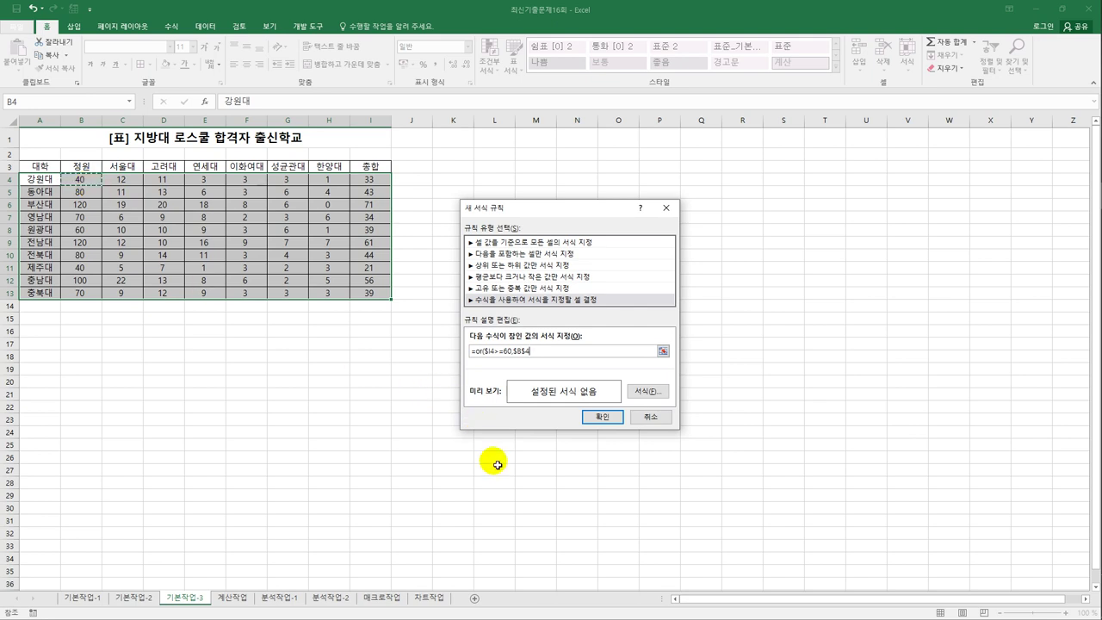
{"action": "key", "text": "F4"}
{"action": "key", "text": "F4"}
{"action": "type", "text": ">=100)"}
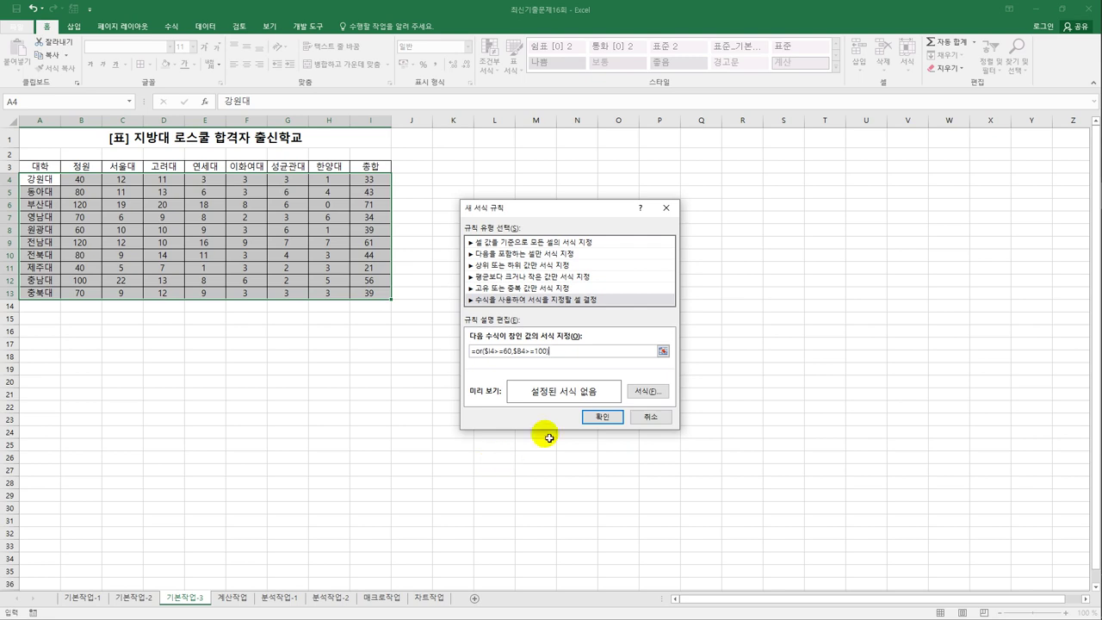
- Set the conditional formatting rule's format to bold (굵게) with the standard blue font colour and apply the rule to A4:I13
{"action": "left_click", "coordinate": [658, 392]}
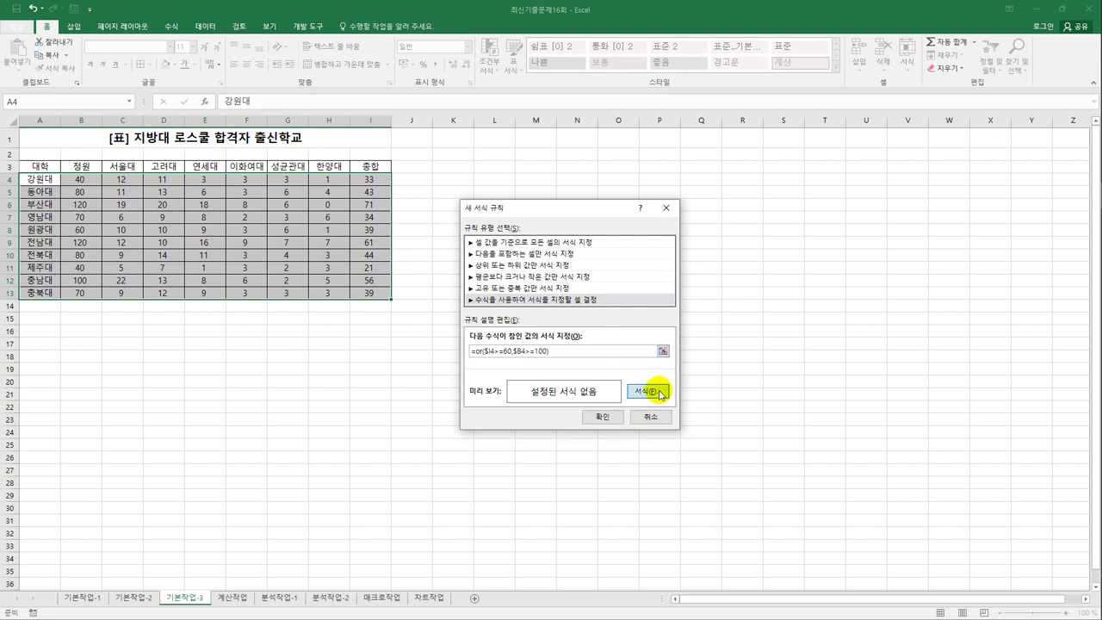
{"action": "left_click_drag", "start_coordinate": [637, 155], "coordinate": [810, 160]}
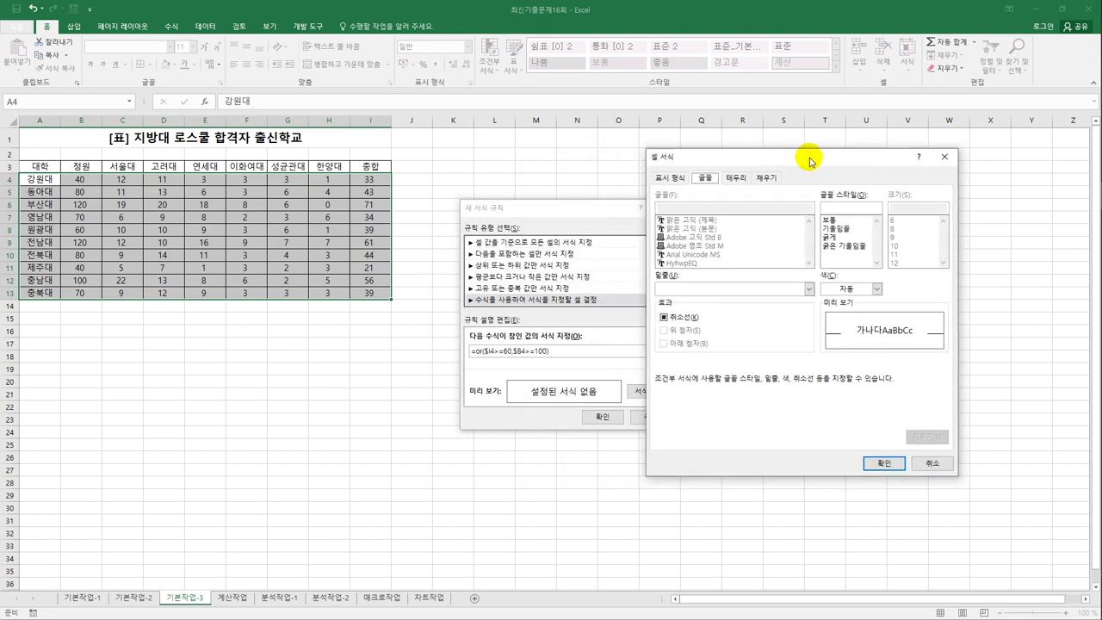
{"action": "left_click", "coordinate": [878, 289]}
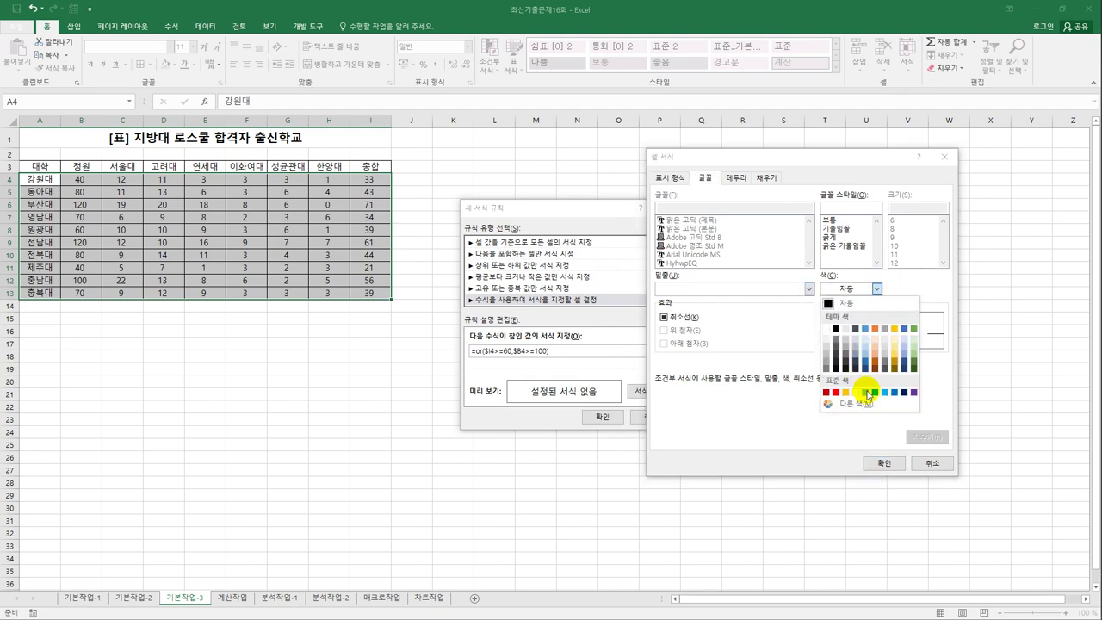
{"action": "left_click", "coordinate": [895, 394]}
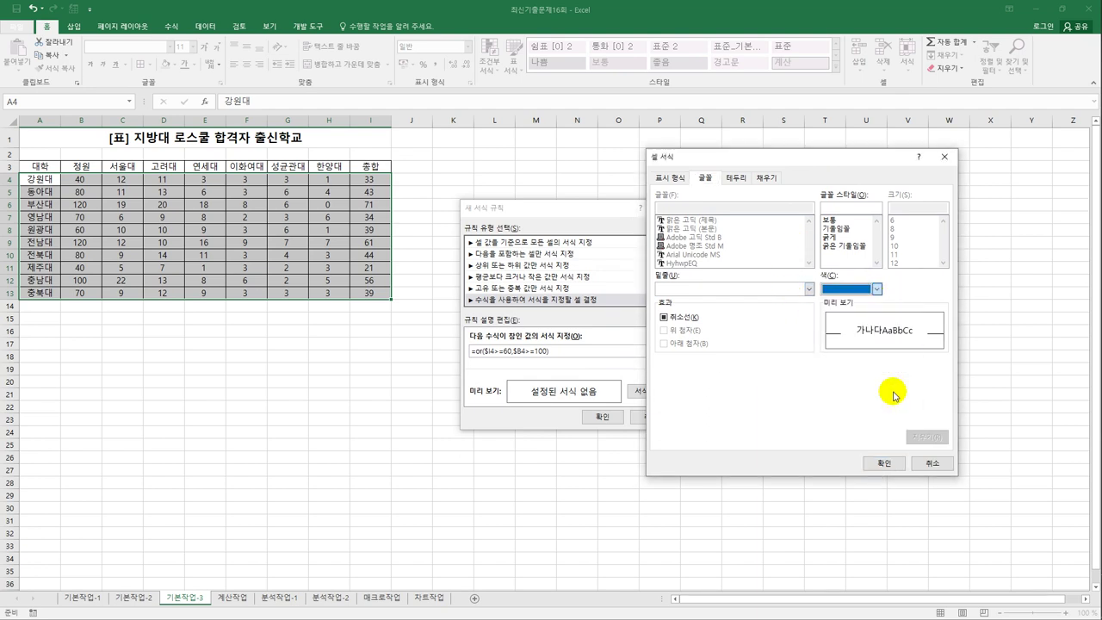
{"action": "left_click", "coordinate": [835, 238]}
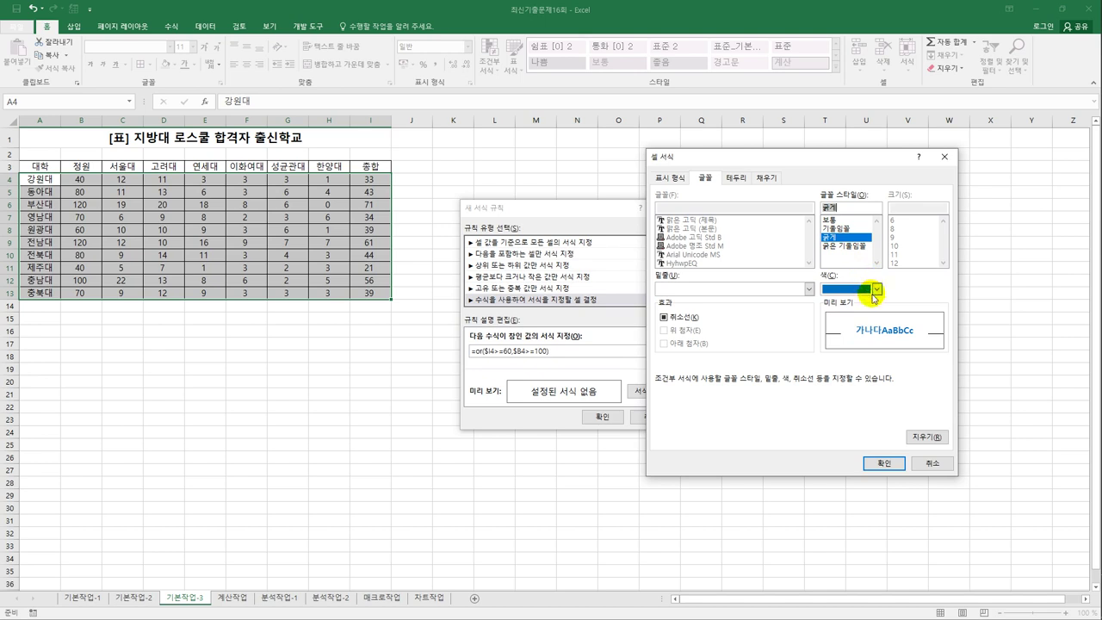
{"action": "left_click", "coordinate": [885, 464]}
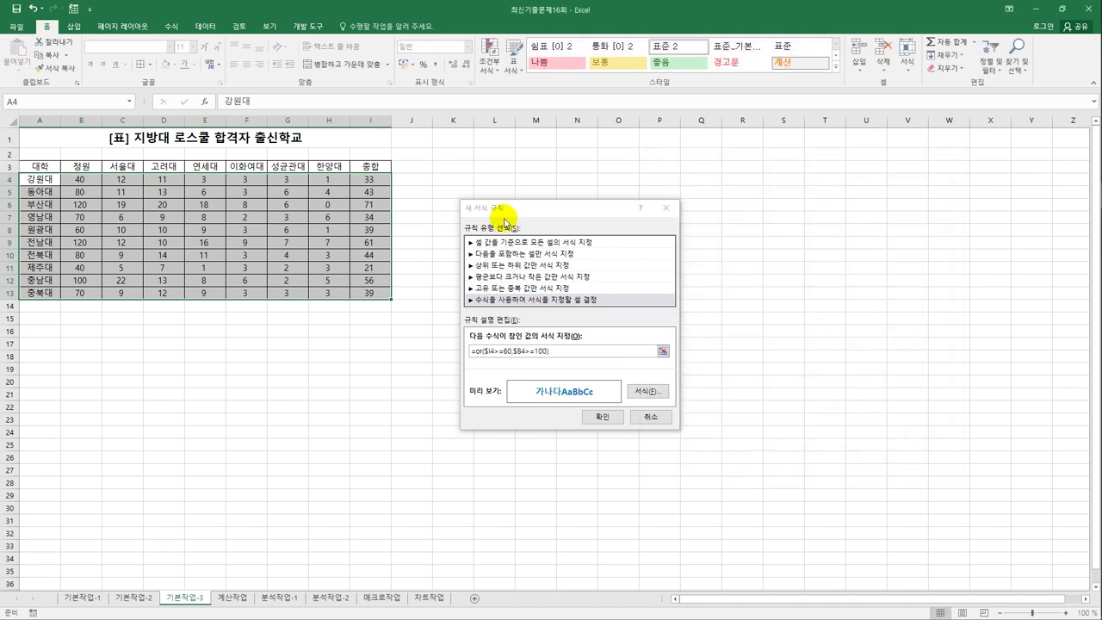
{"action": "left_click", "coordinate": [606, 422]}
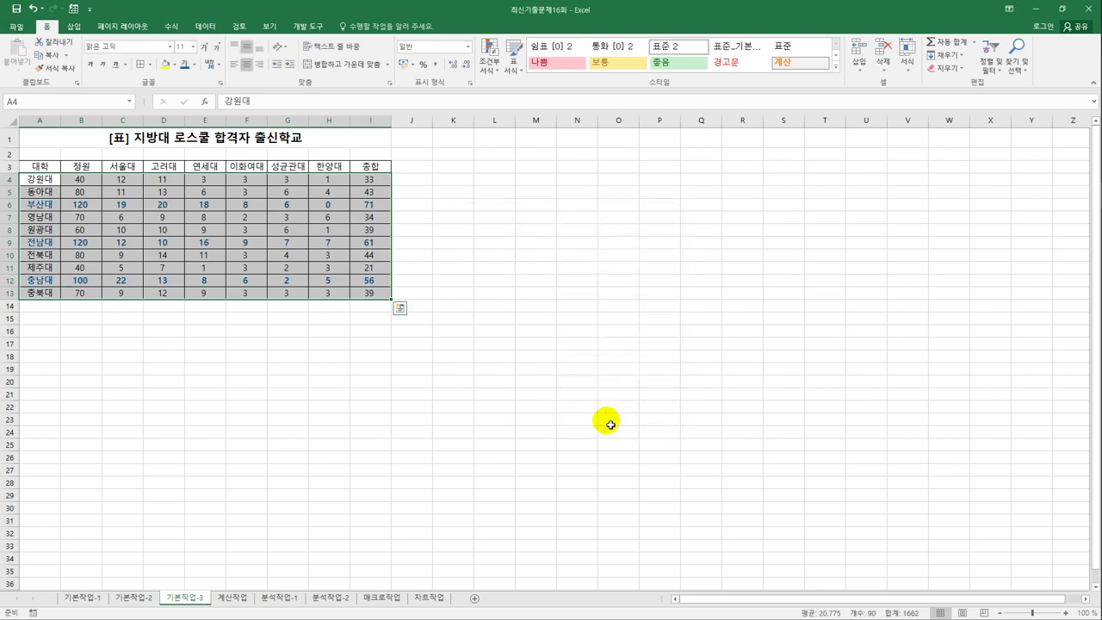
- Check the 종합 and 정원 values of the highlighted 부산대, 전남대 and 충남대 rows against the rule's conditions
{"action": "left_click", "coordinate": [369, 205]}
{"action": "left_click", "coordinate": [370, 245]}
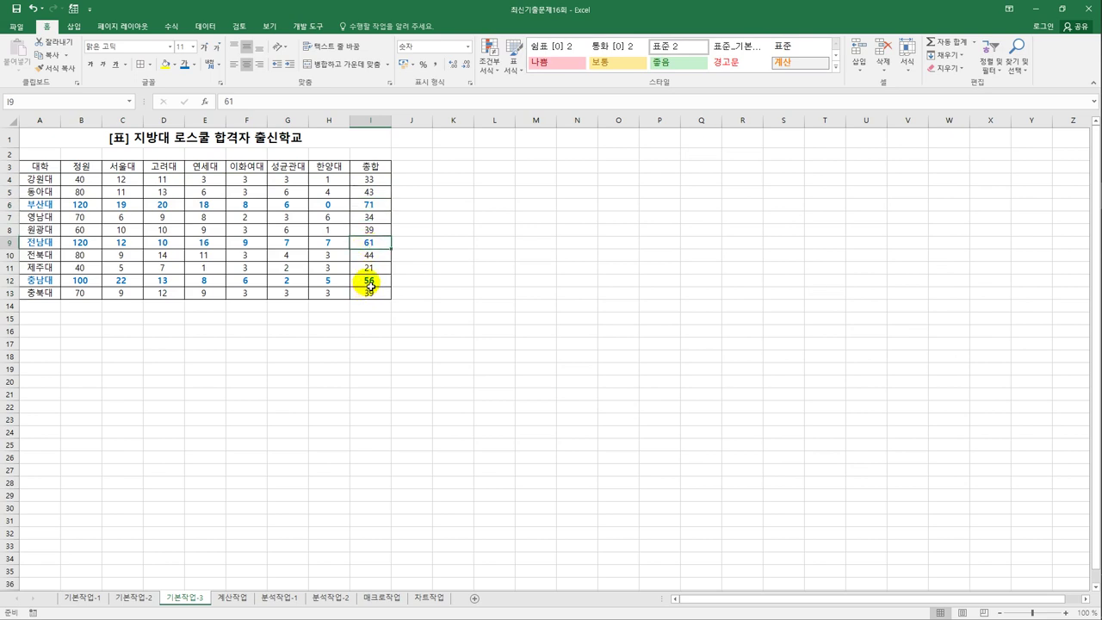
{"action": "left_click", "coordinate": [367, 279]}
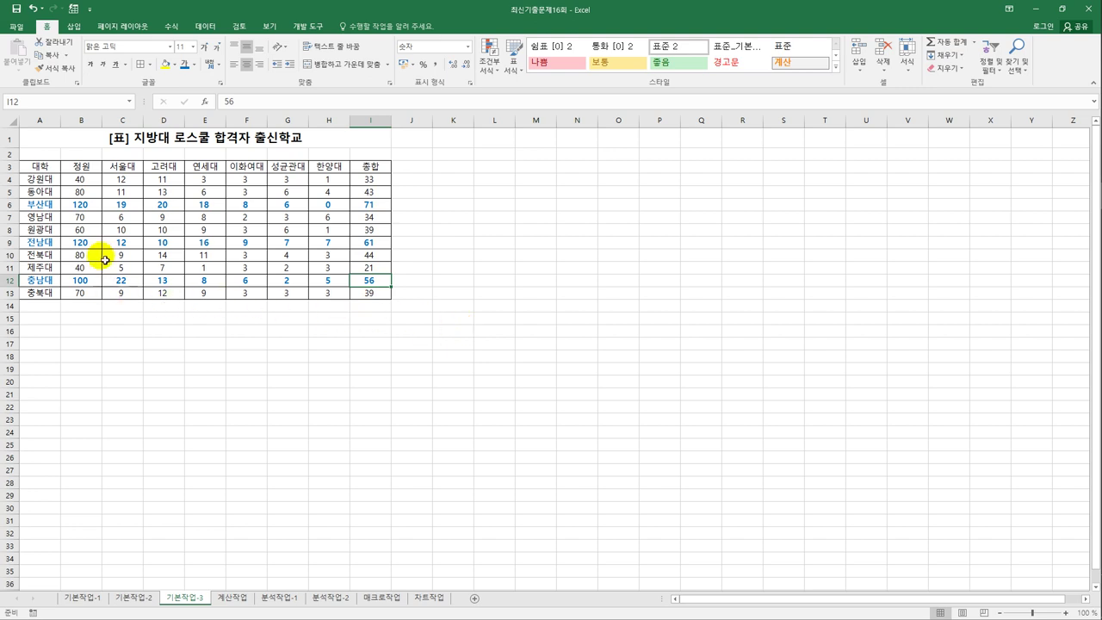
{"action": "left_click", "coordinate": [97, 284]}
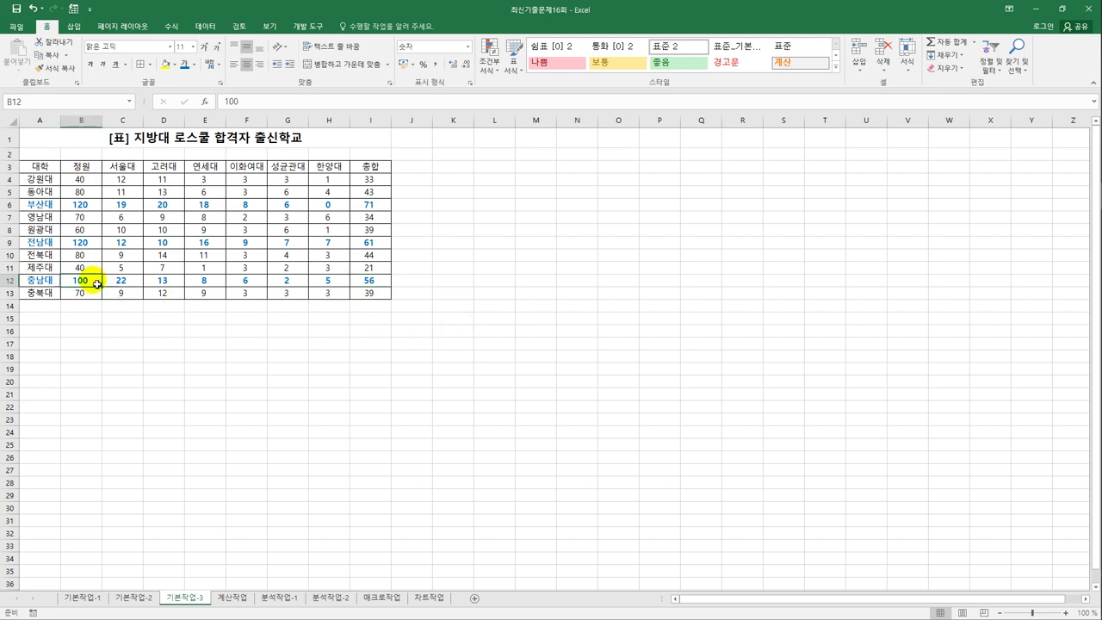
{"action": "left_click_drag", "start_coordinate": [93, 282], "coordinate": [361, 283]}
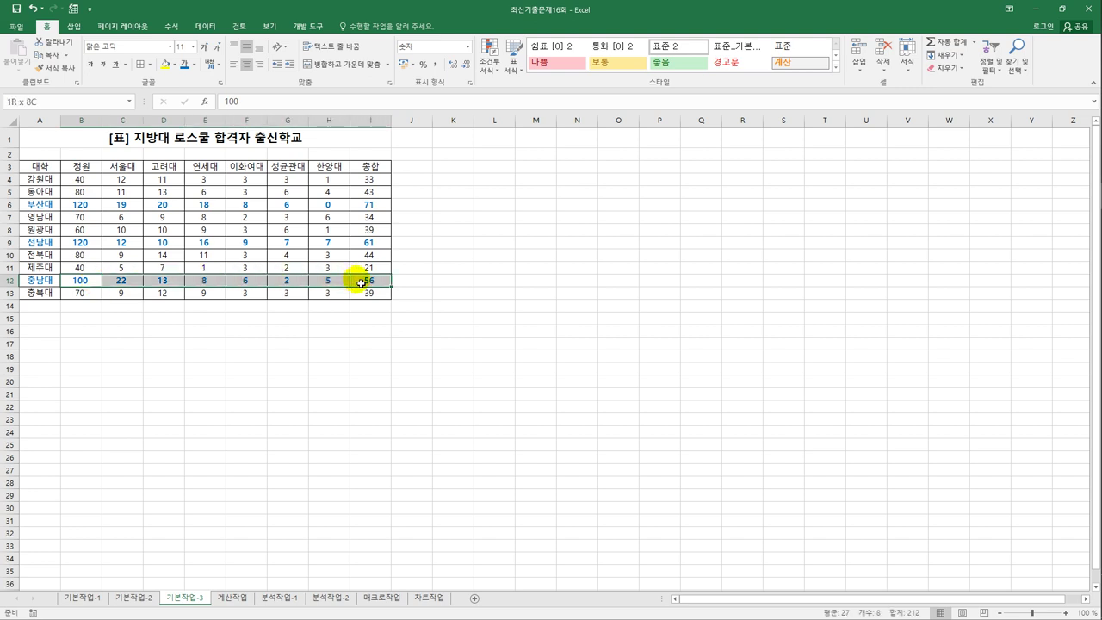
{"action": "left_click", "coordinate": [376, 287]}
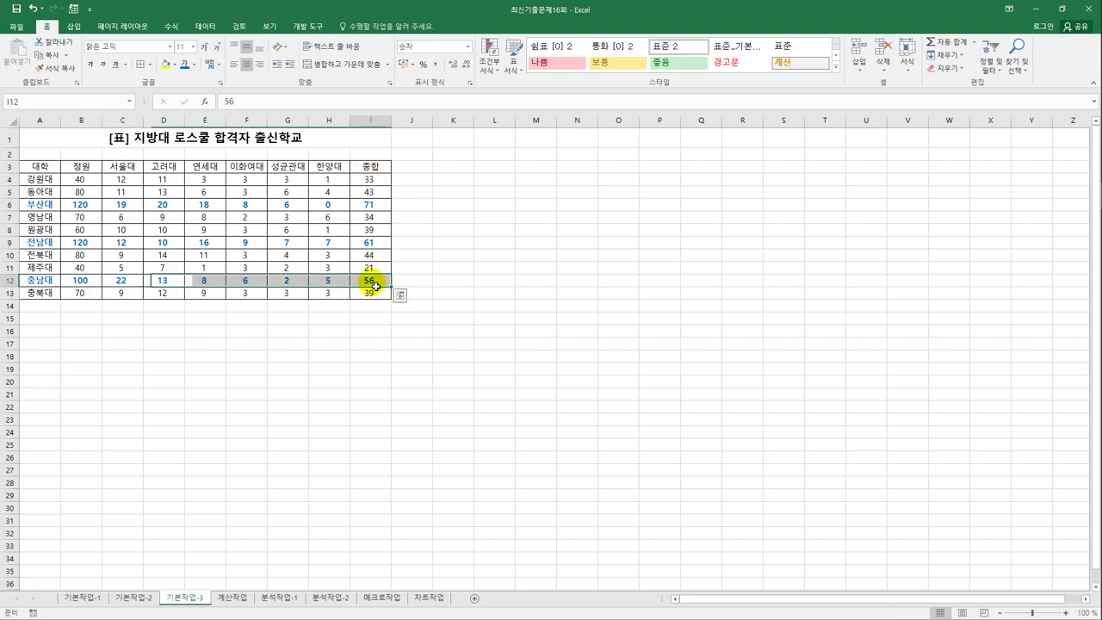
{"action": "left_click", "coordinate": [84, 282]}
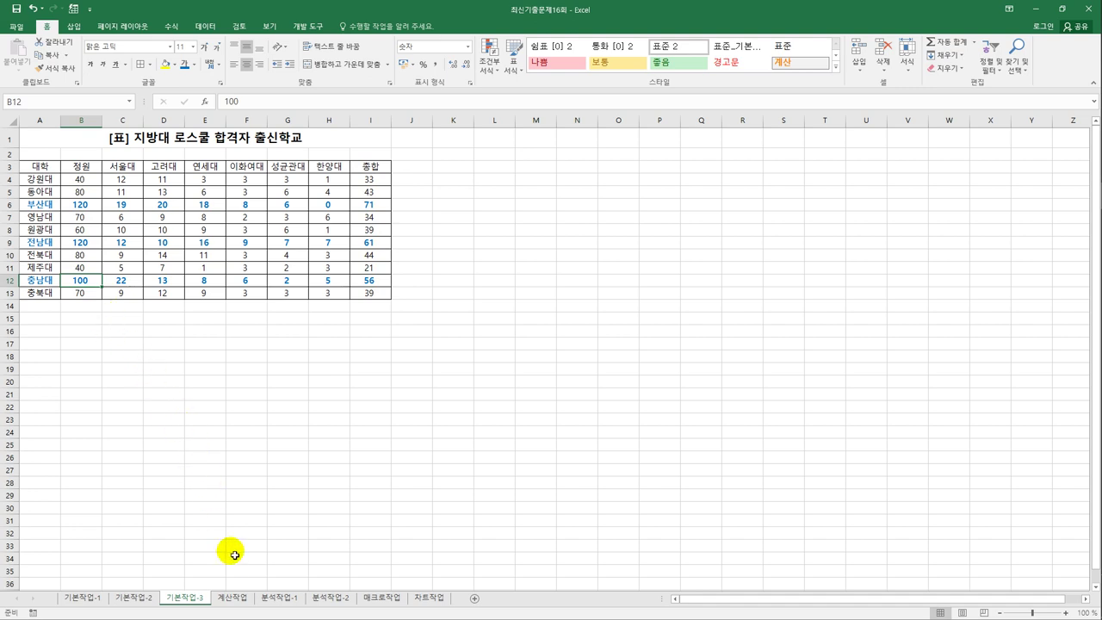
- On the 계산작업 sheet, enter =LEFT(A3,1) in D3 of 표1 and fill the formula down to D9
{"action": "left_click", "coordinate": [231, 598]}
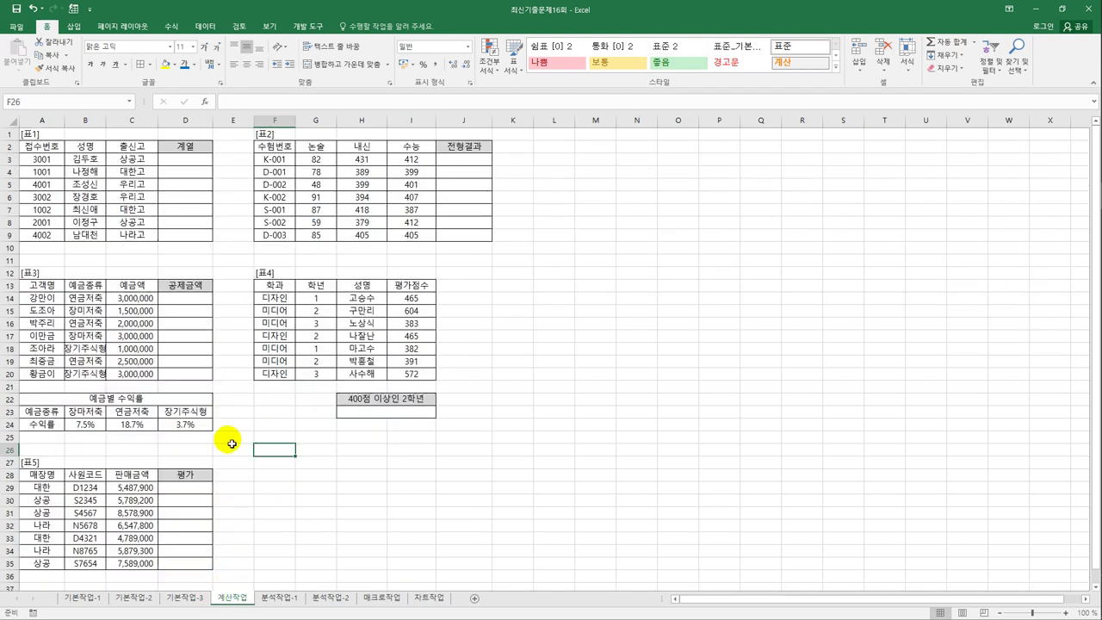
{"action": "left_click", "coordinate": [191, 161]}
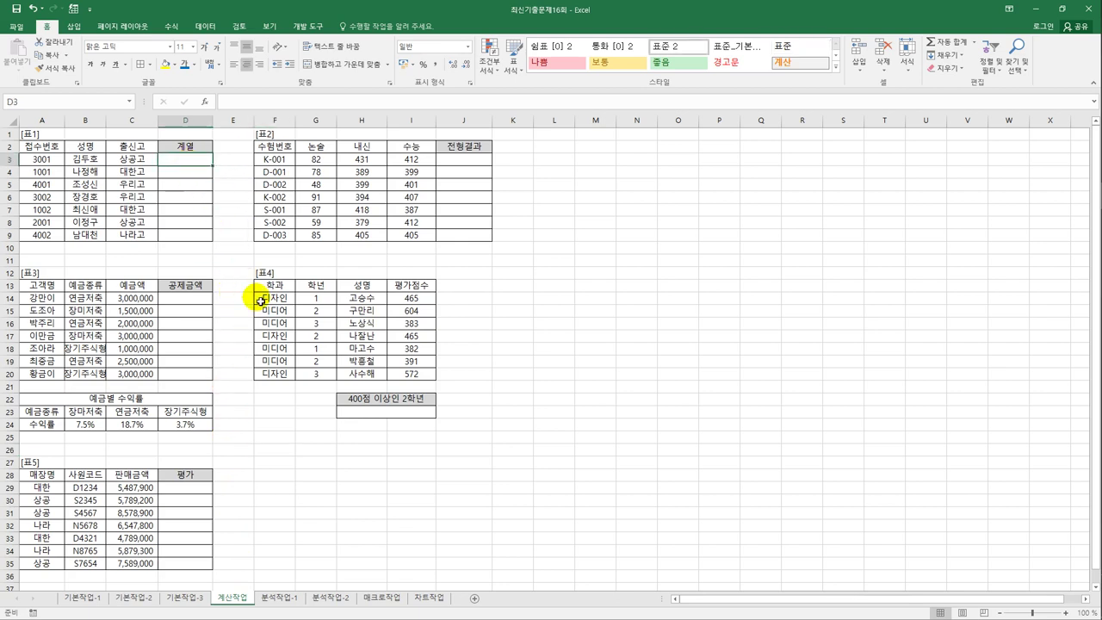
{"action": "left_click", "coordinate": [43, 161]}
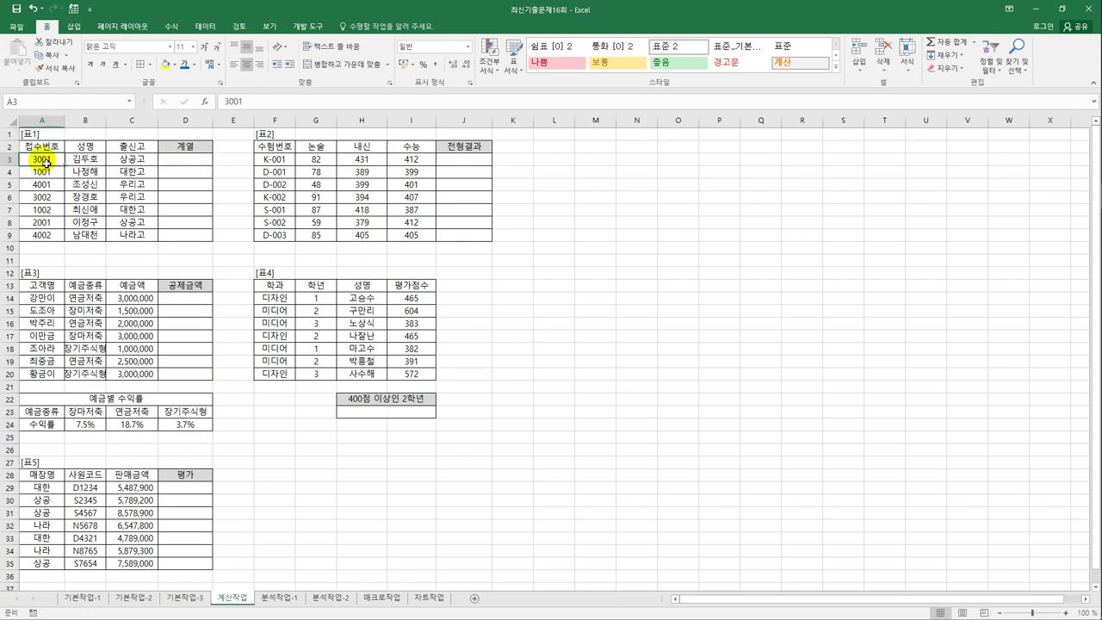
{"action": "left_click", "coordinate": [164, 163]}
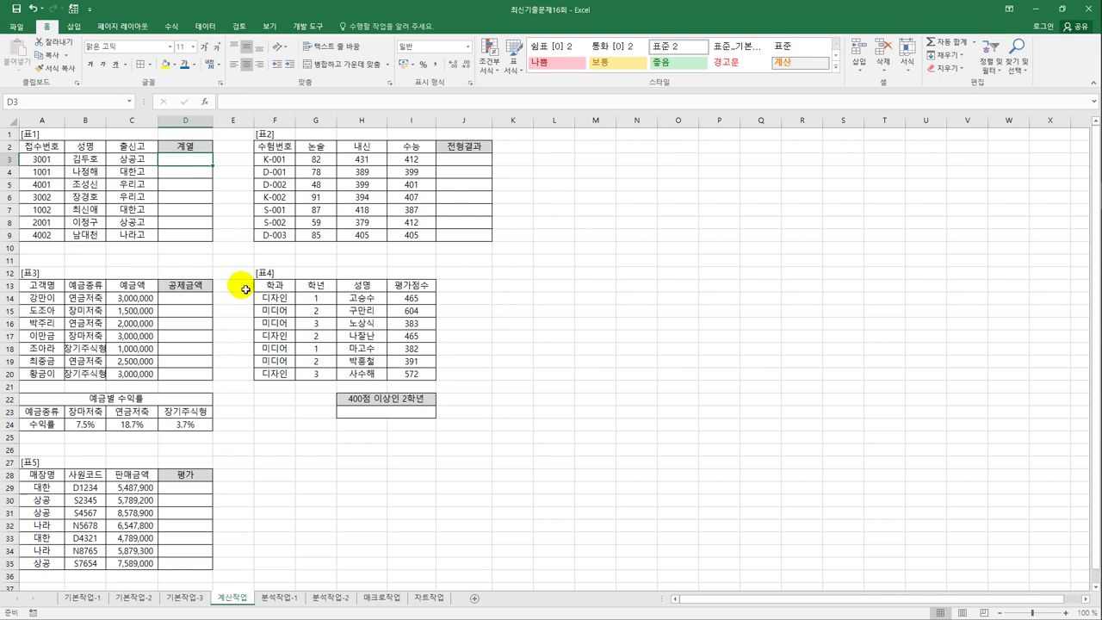
{"action": "type", "text": "="}
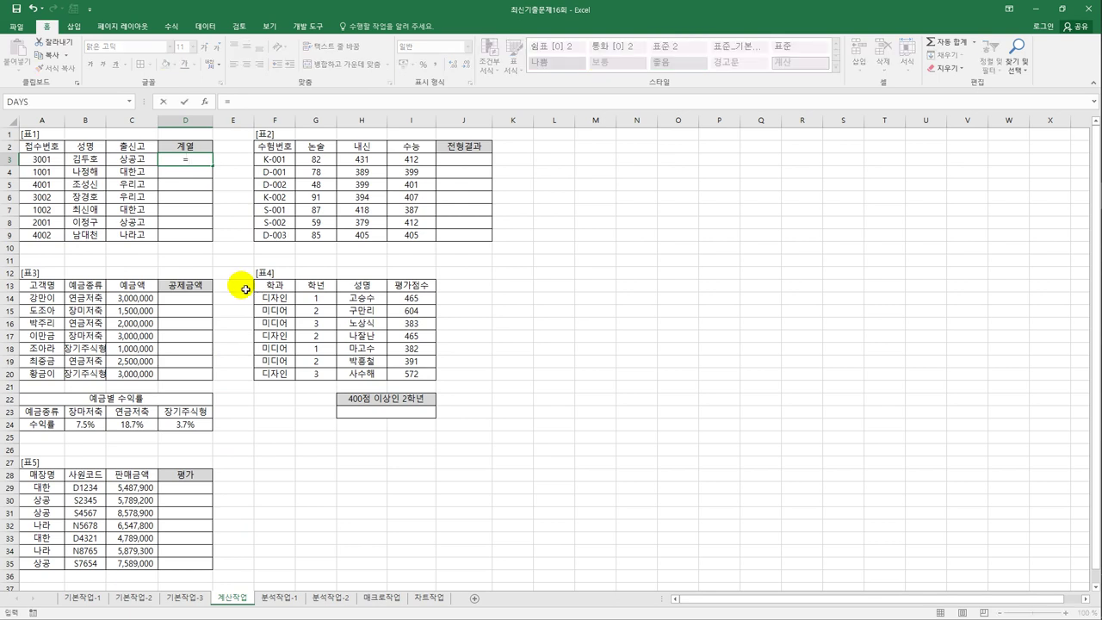
{"action": "type", "text": "le"}
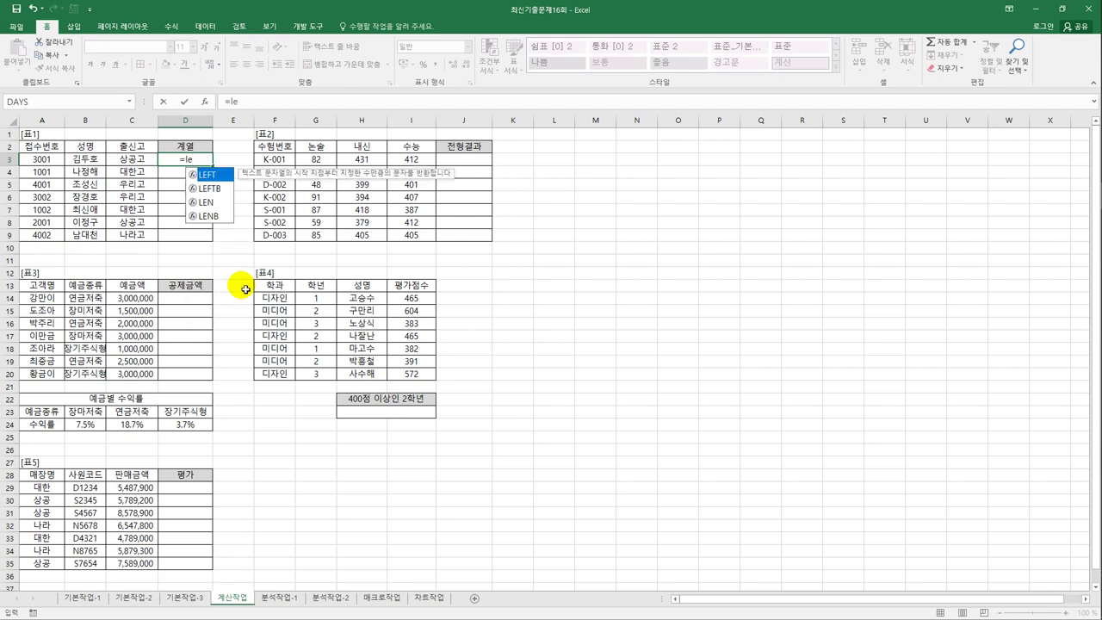
{"action": "key", "text": "Tab"}
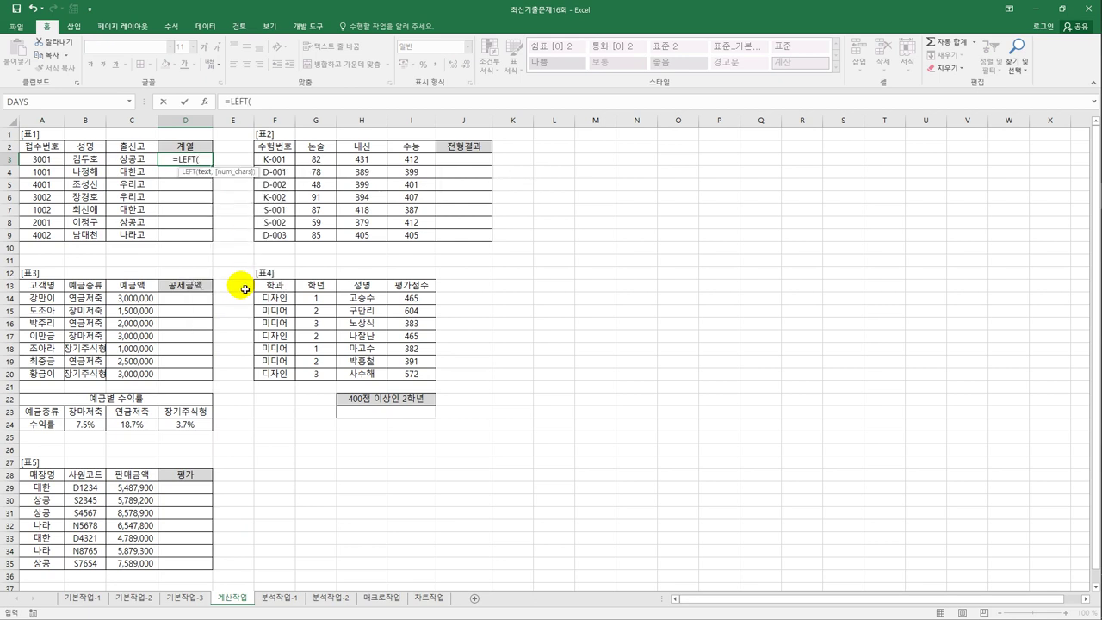
{"action": "left_click", "coordinate": [55, 161]}
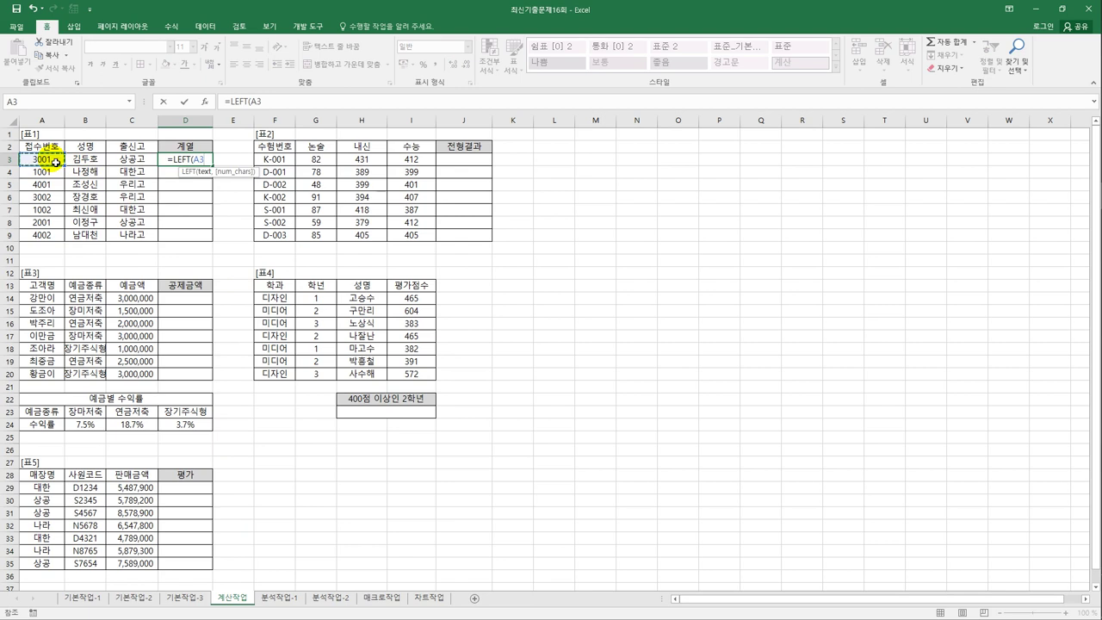
{"action": "type", "text": ",1"}
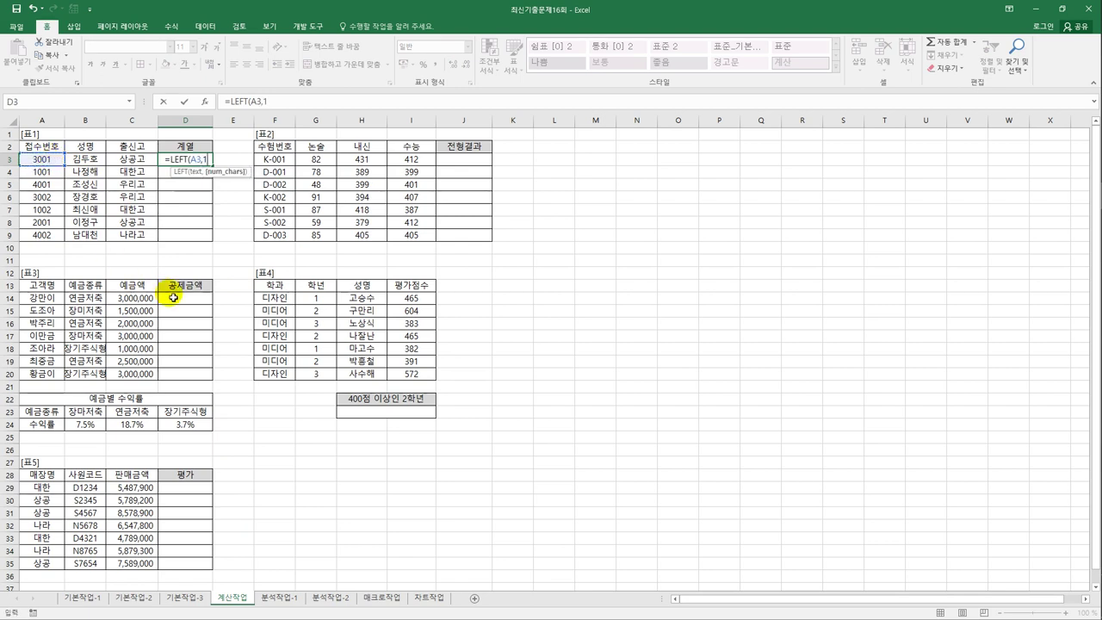
{"action": "type", "text": ")"}
{"action": "key", "text": "Return"}
{"action": "left_click", "coordinate": [203, 160]}
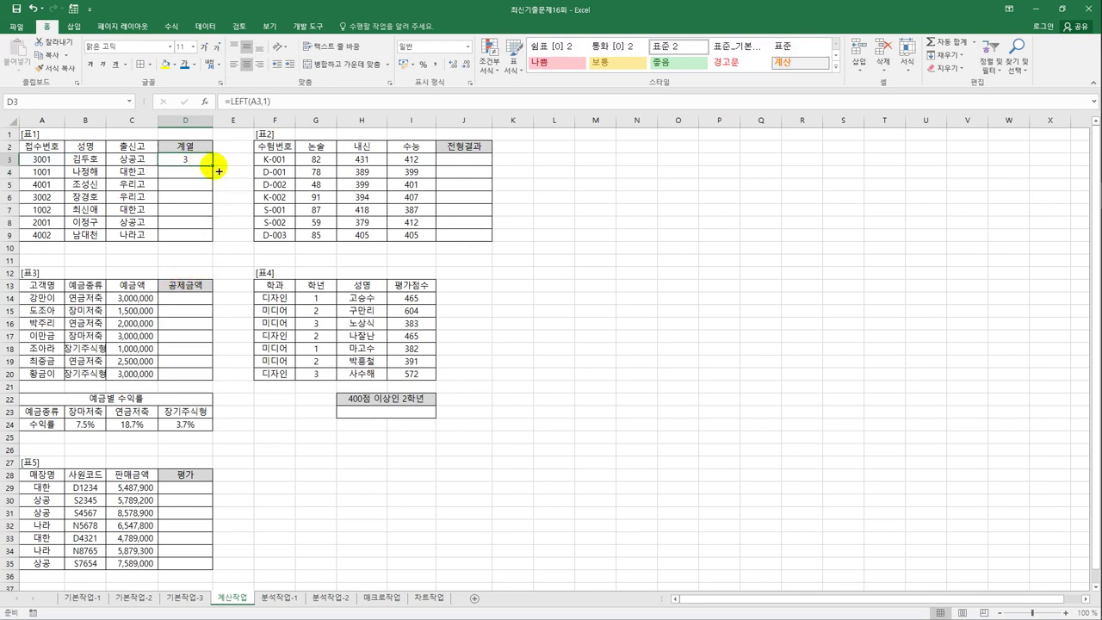
{"action": "left_click_drag", "start_coordinate": [214, 166], "coordinate": [212, 249]}
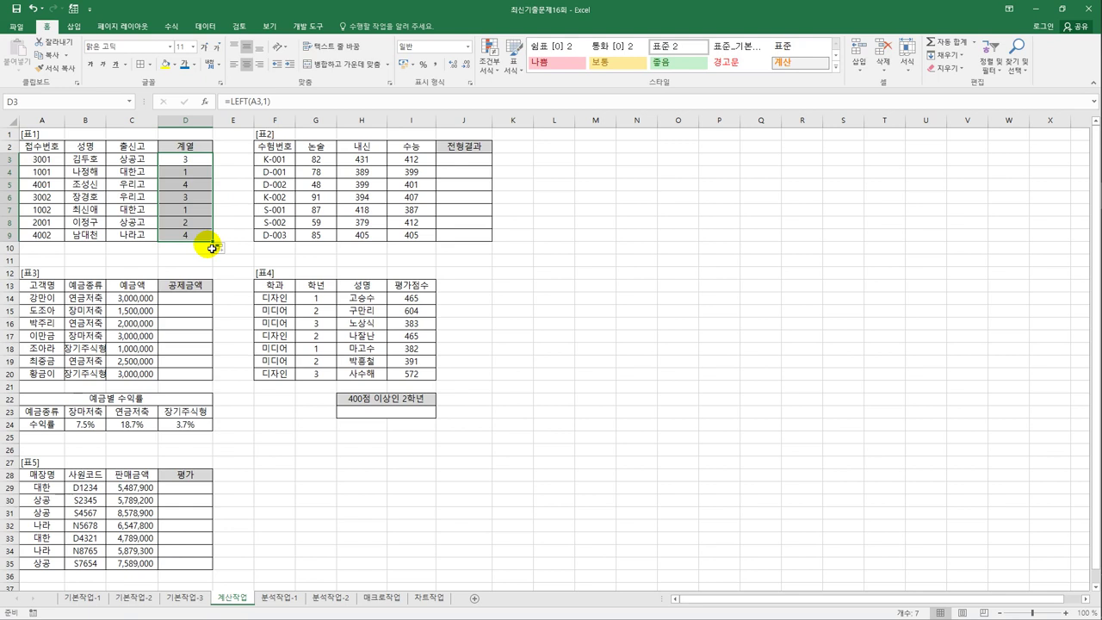
- Edit the D3 formula to wrap LEFT(A3,1) in a CHOOSE function as its index argument
{"action": "left_click", "coordinate": [186, 163]}
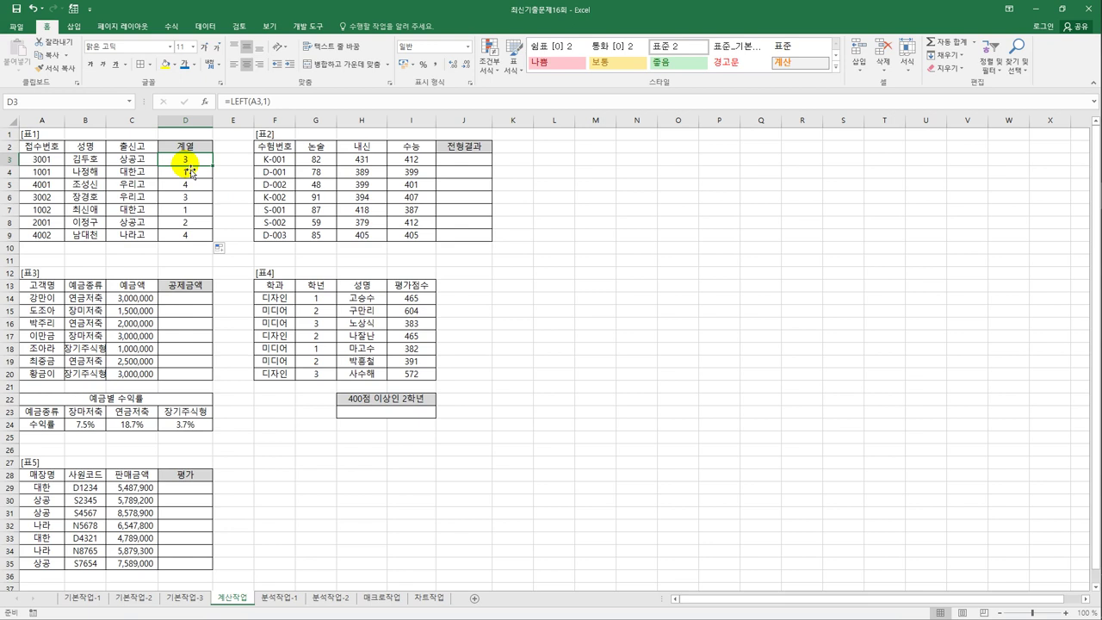
{"action": "left_click", "coordinate": [229, 101]}
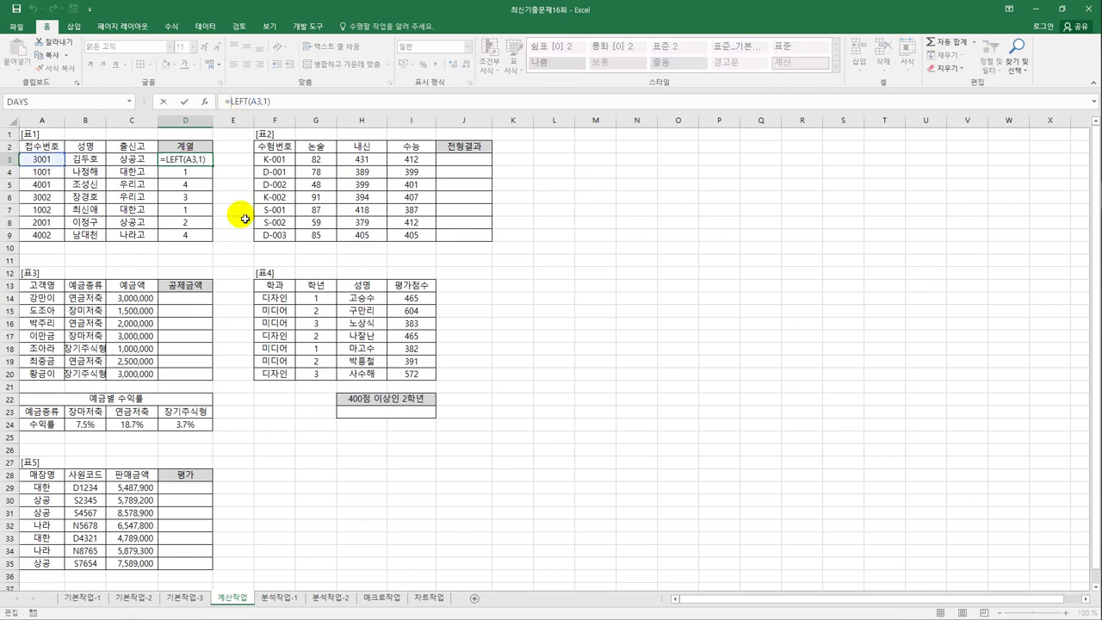
{"action": "type", "text": "c"}
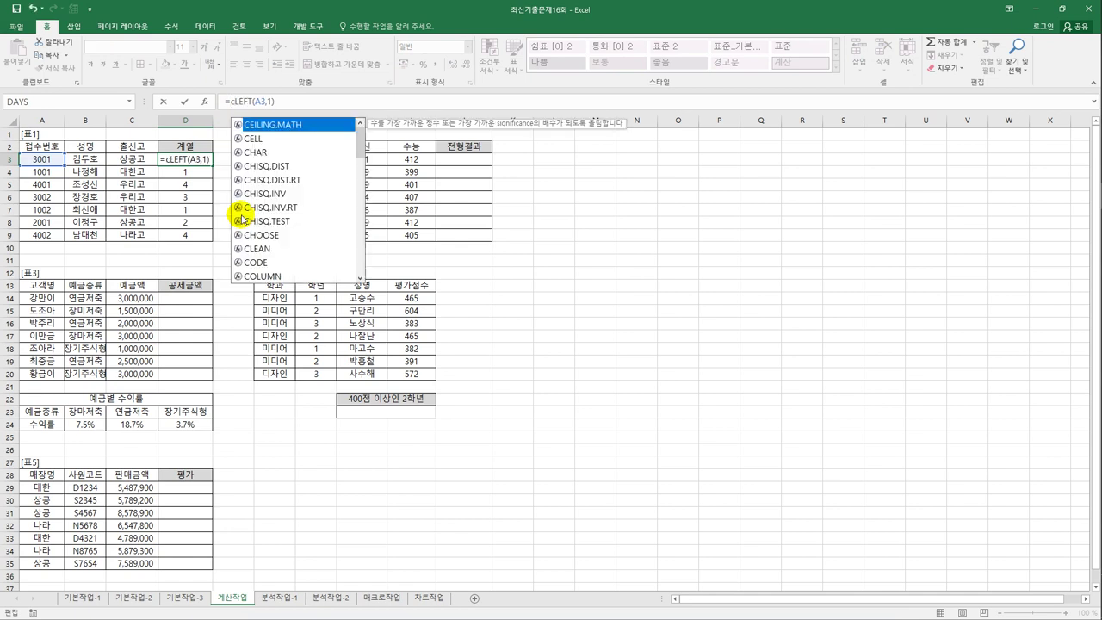
{"action": "type", "text": "h"}
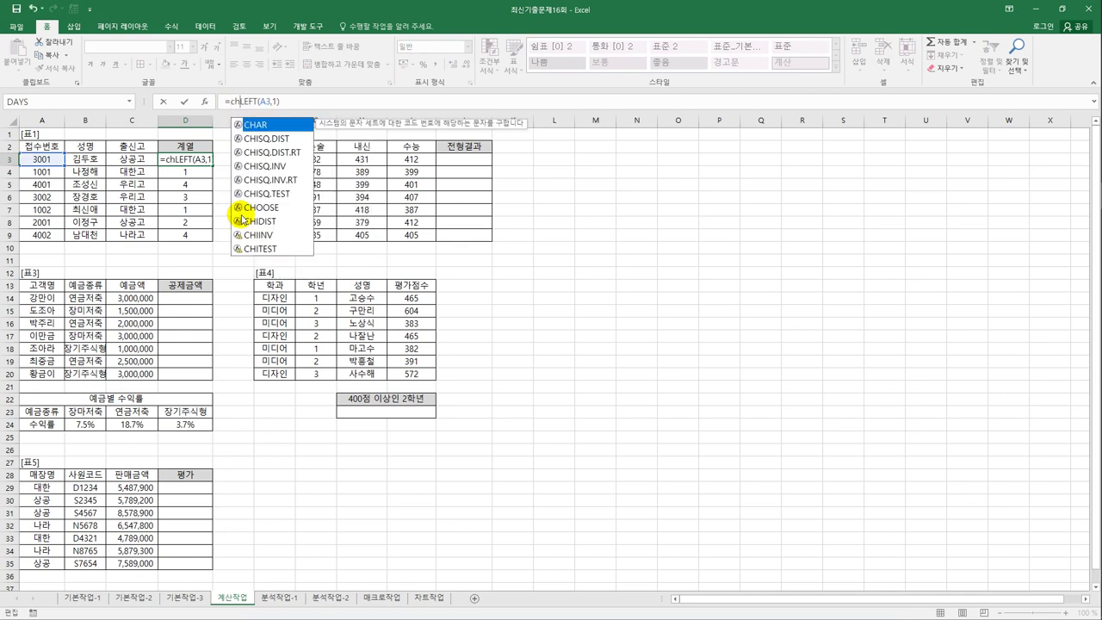
{"action": "left_click", "coordinate": [250, 209]}
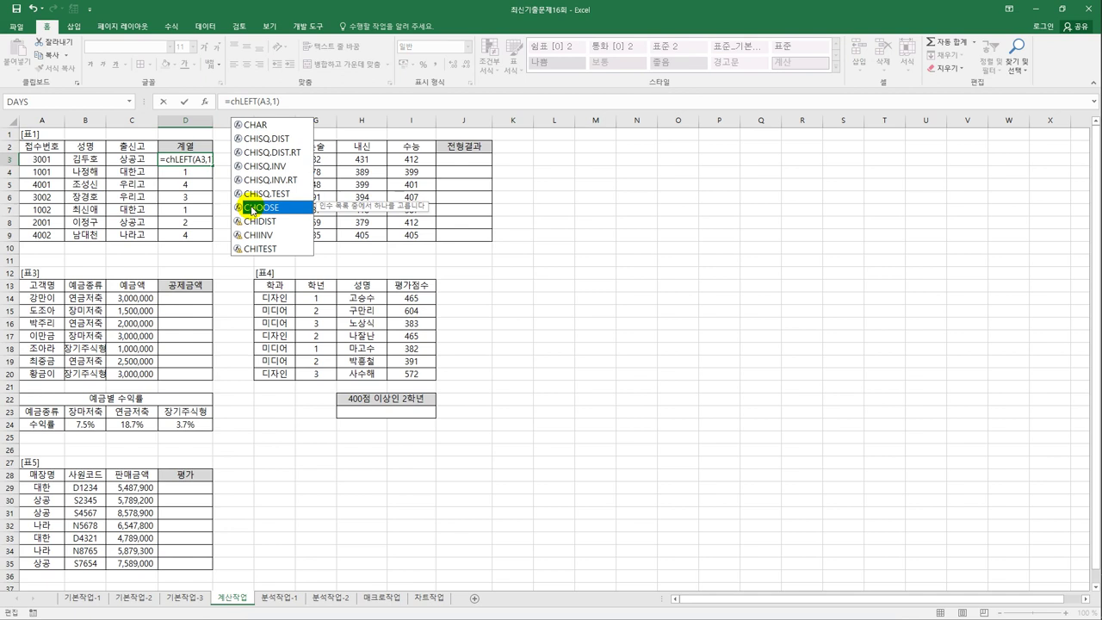
{"action": "double_click", "coordinate": [250, 208]}
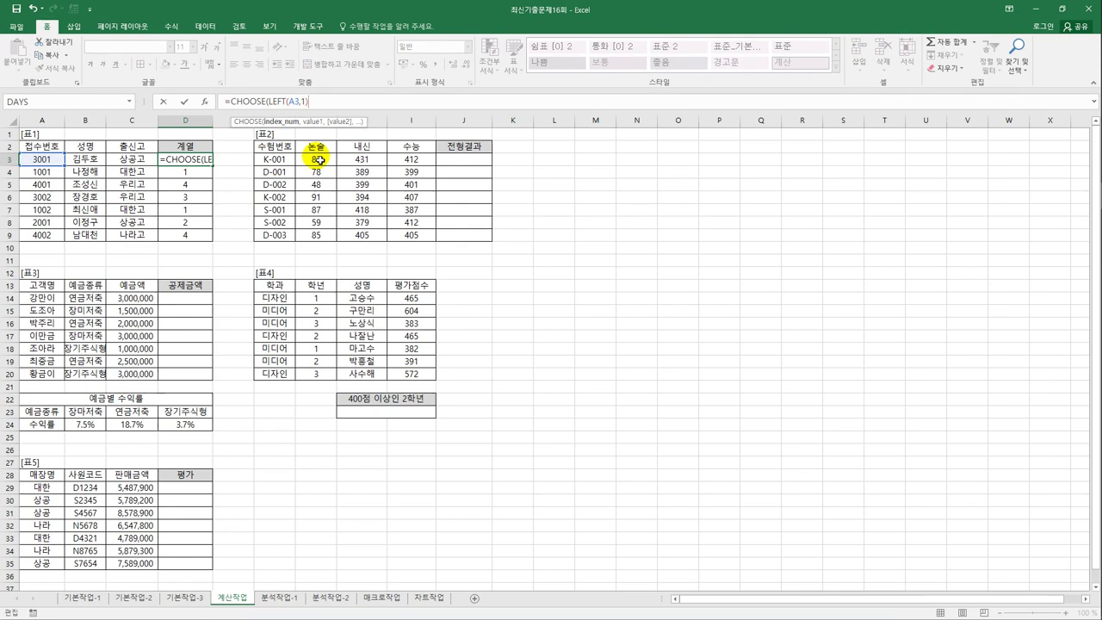
{"action": "type", "text": ","}
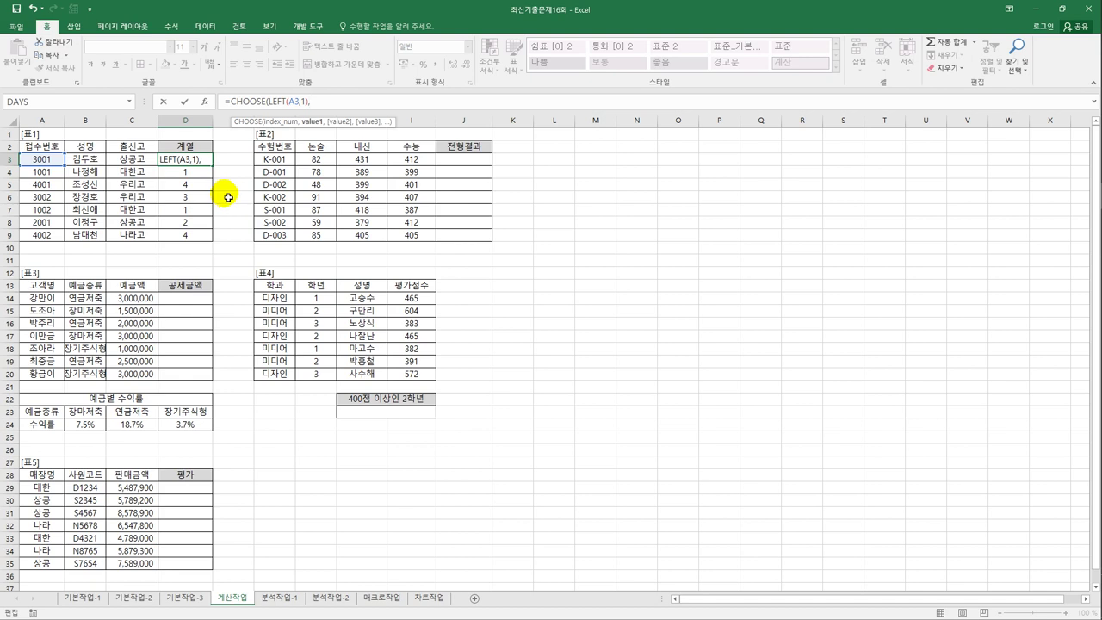
- Complete D3's CHOOSE formula with the values "인문", "자연", "예체능" and "전문", and fill it down to D9
{"action": "left_click", "coordinate": [206, 102]}
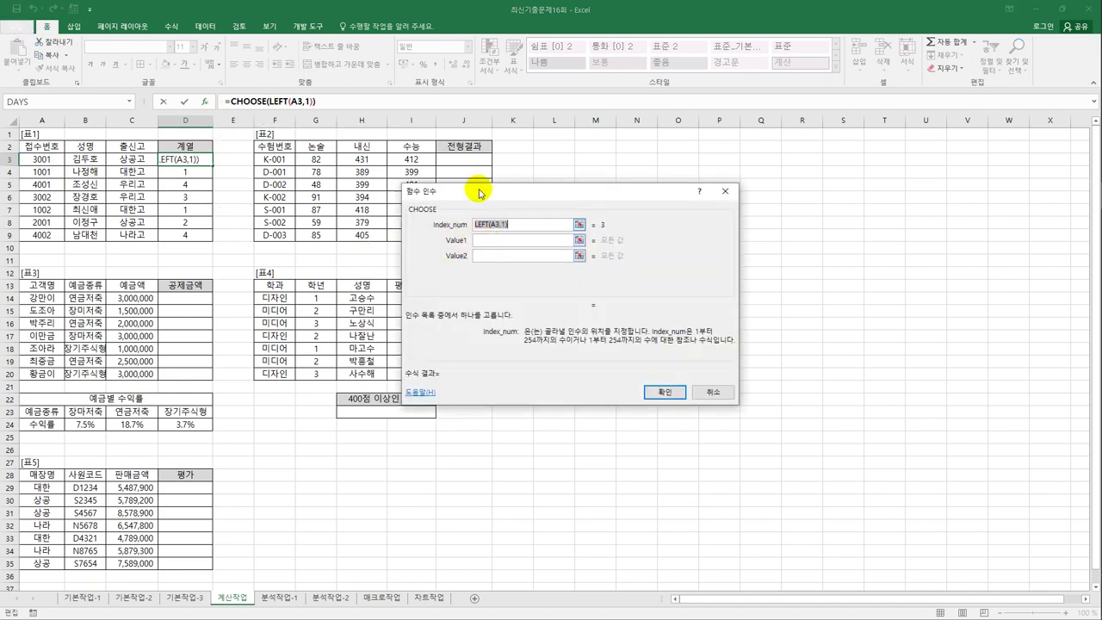
{"action": "left_click", "coordinate": [480, 241]}
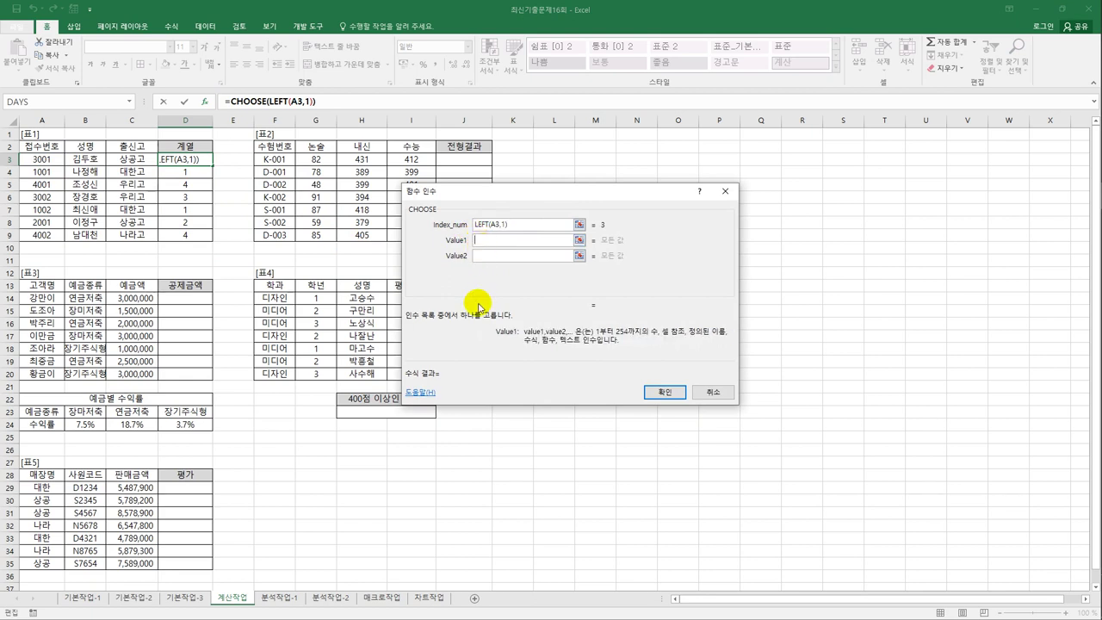
{"action": "type", "text": "ㅇ인문"}
{"action": "key", "text": "Tab"}
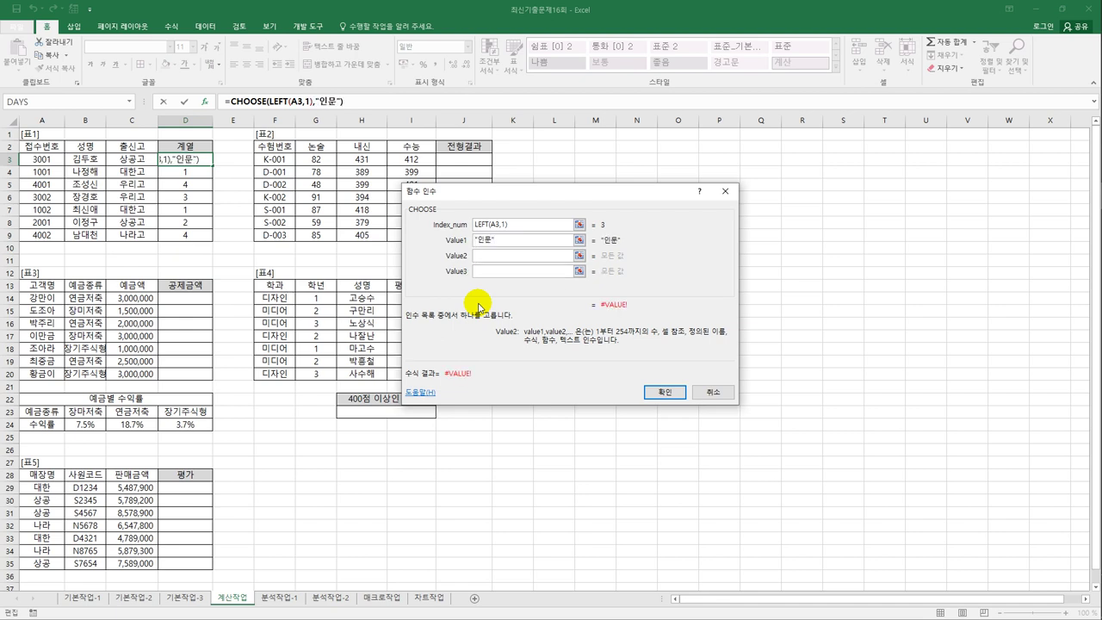
{"action": "type", "text": "자연"}
{"action": "key", "text": "Tab"}
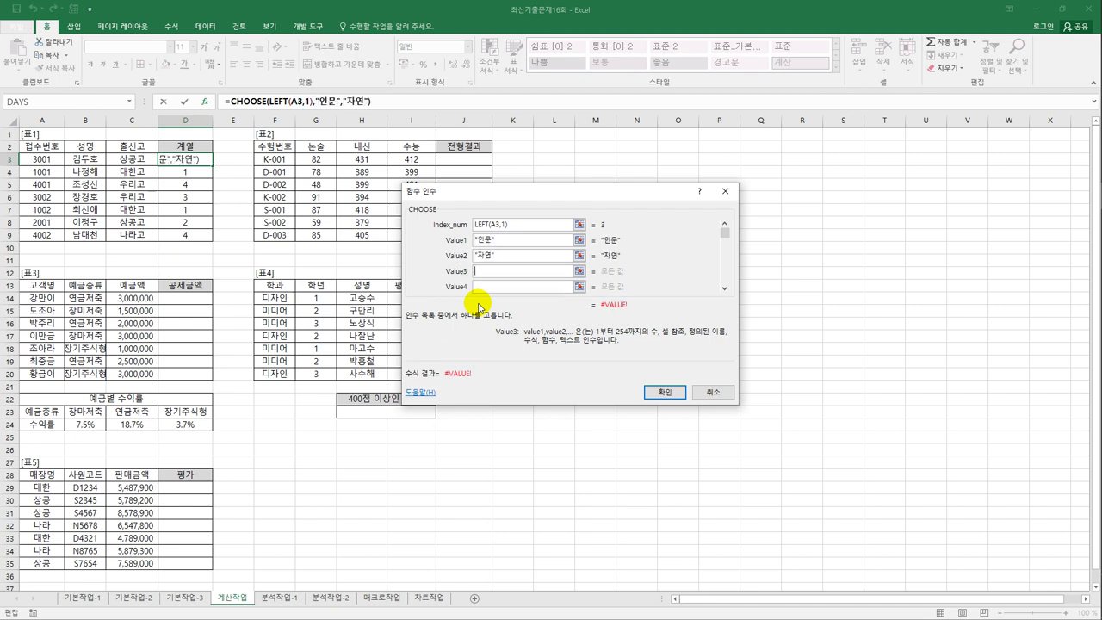
{"action": "type", "text": "예"}
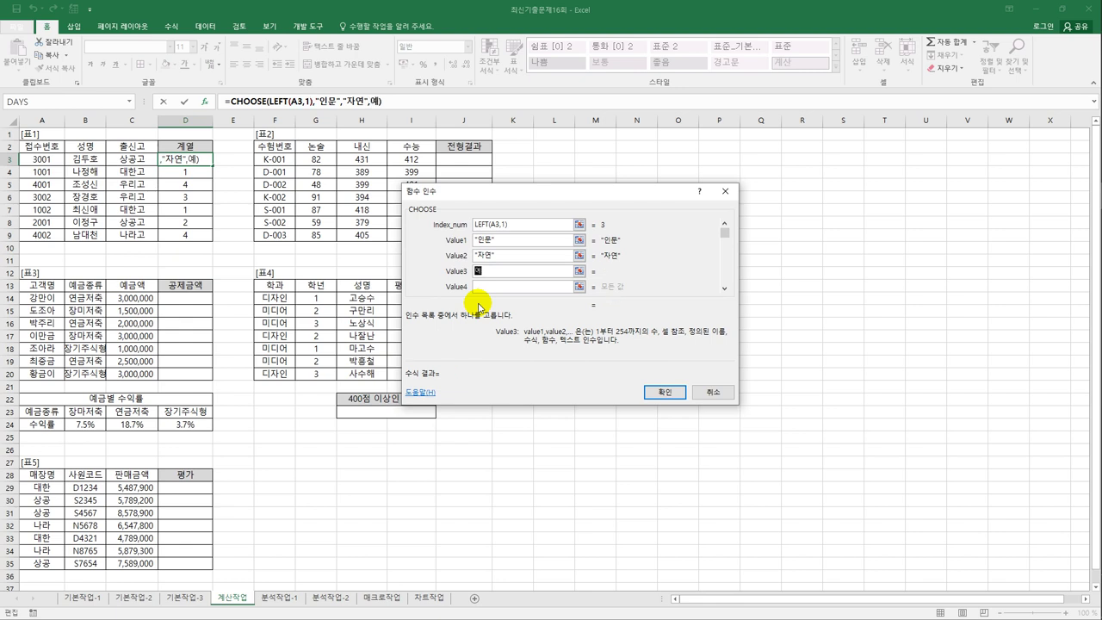
{"action": "type", "text": "체능"}
{"action": "key", "text": "Tab"}
{"action": "type", "text": "전문"}
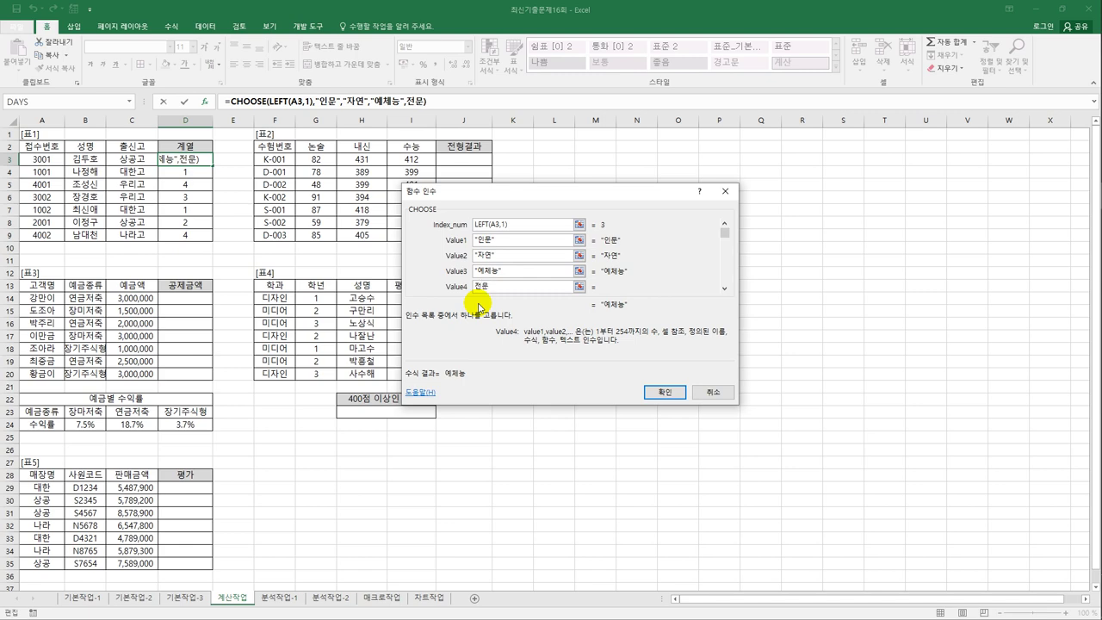
{"action": "left_click", "coordinate": [652, 395]}
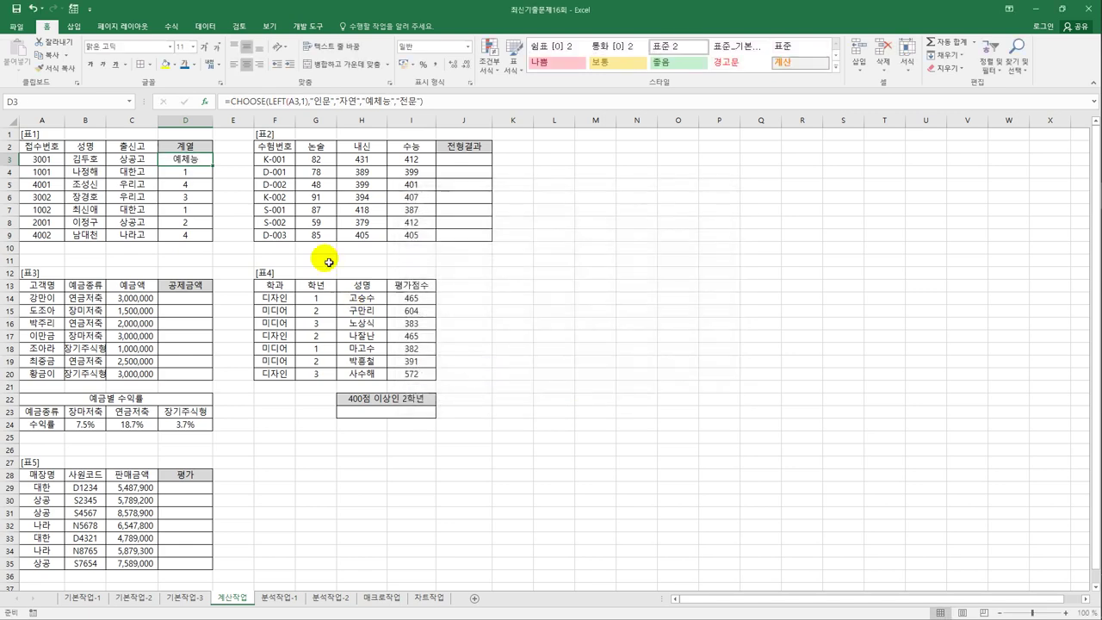
{"action": "left_click_drag", "start_coordinate": [218, 208], "coordinate": [215, 238]}
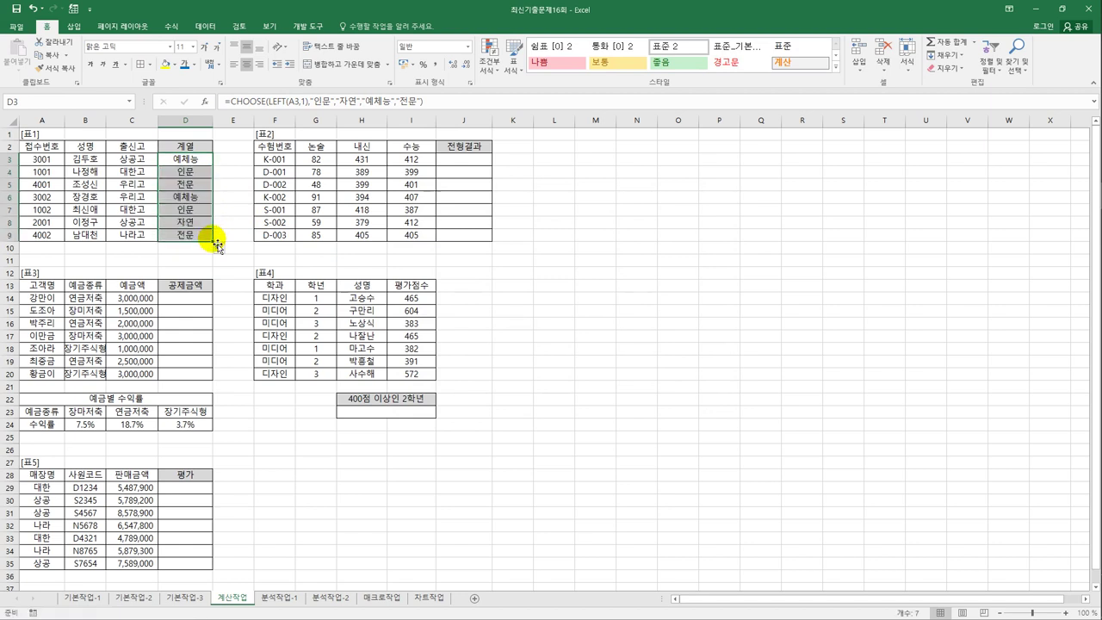
- Examine the 논술, 내신 and 수능 scores in 표2 that determine the 전형결과 column
{"action": "left_click", "coordinate": [478, 158]}
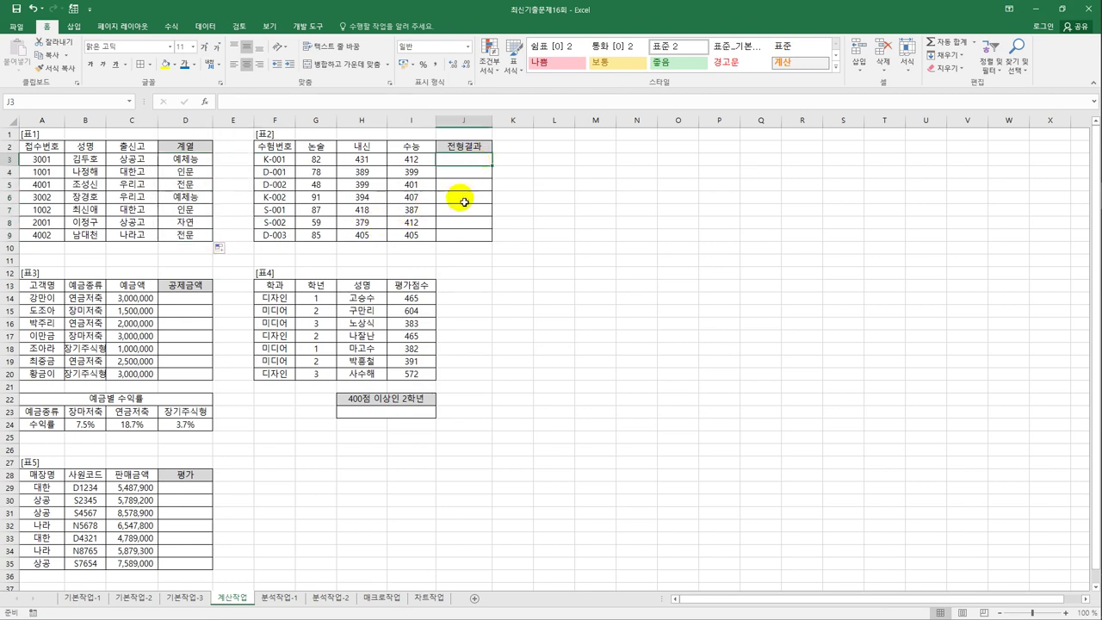
{"action": "left_click", "coordinate": [326, 162]}
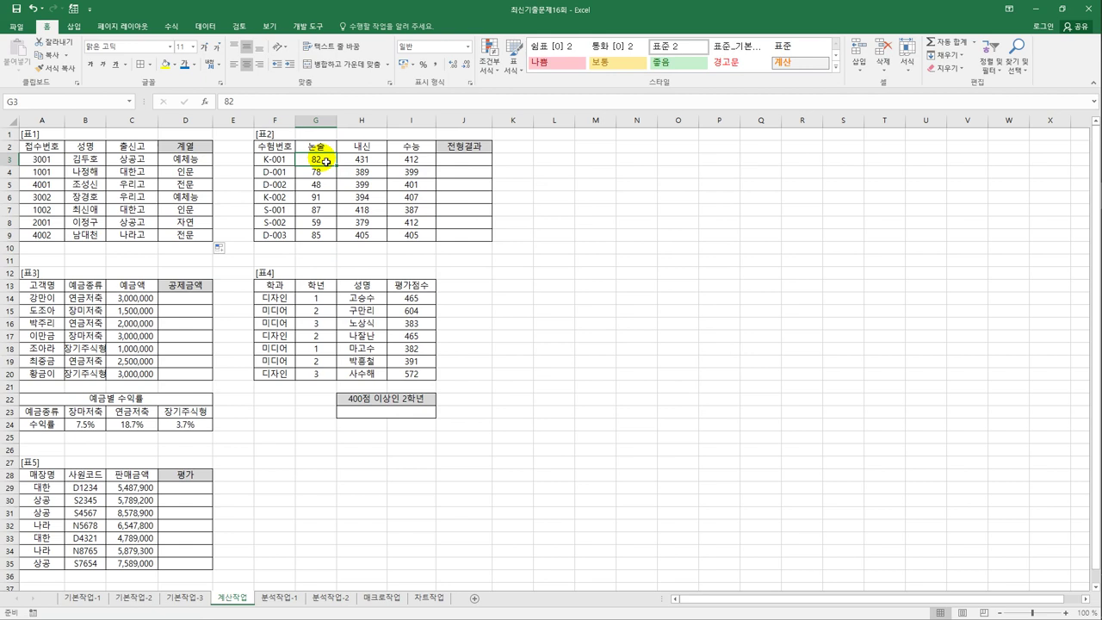
{"action": "left_click", "coordinate": [356, 163]}
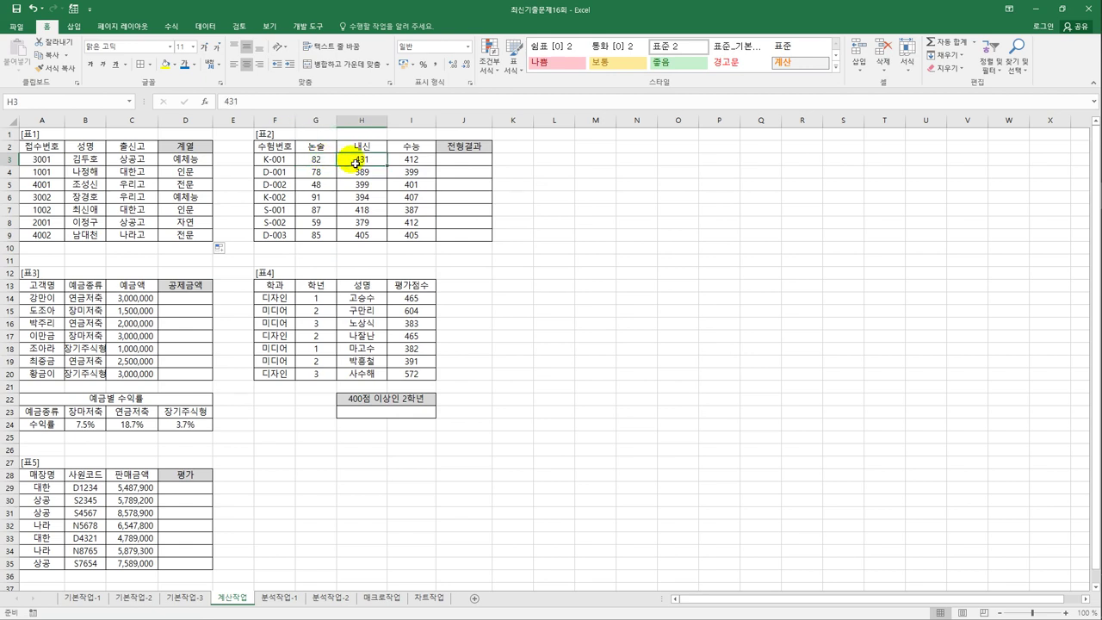
{"action": "left_click", "coordinate": [419, 159]}
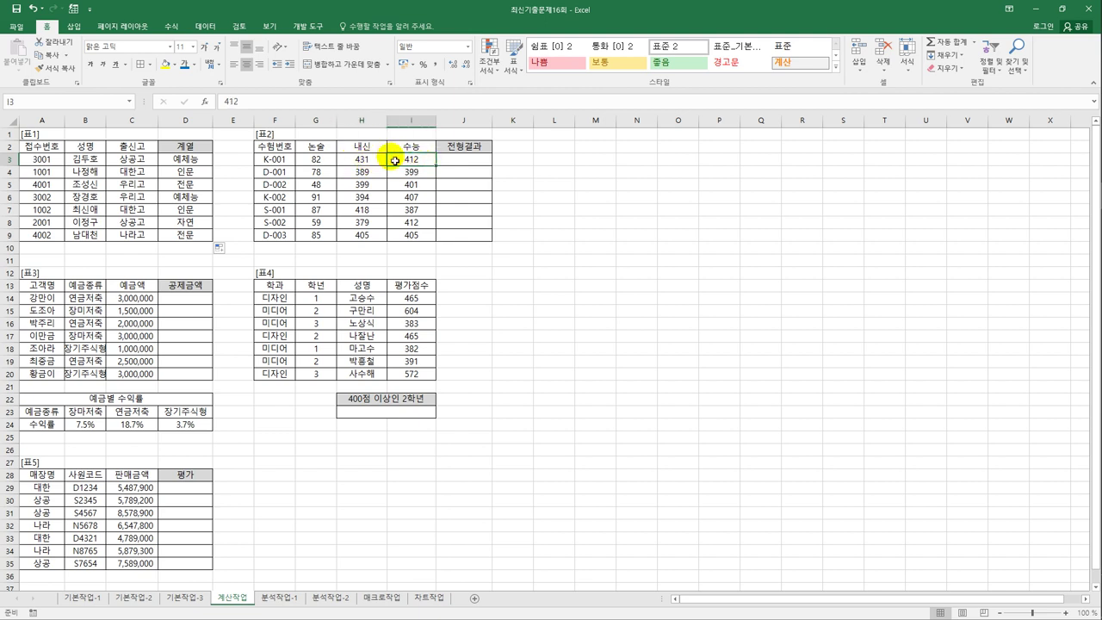
{"action": "left_click_drag", "start_coordinate": [383, 163], "coordinate": [406, 162]}
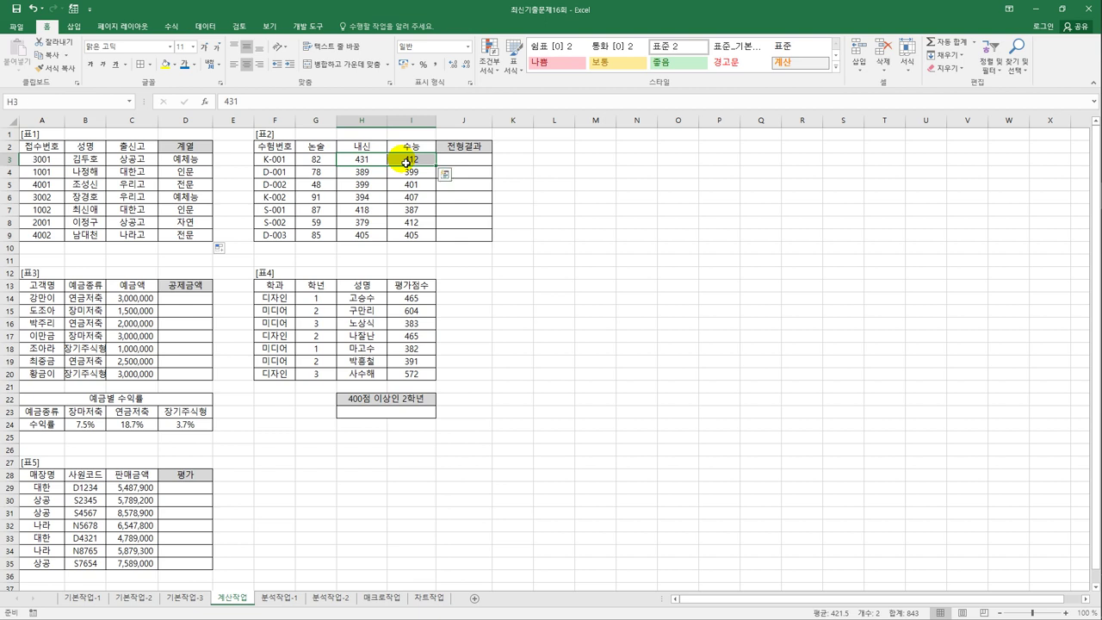
{"action": "left_click_drag", "start_coordinate": [327, 161], "coordinate": [328, 242]}
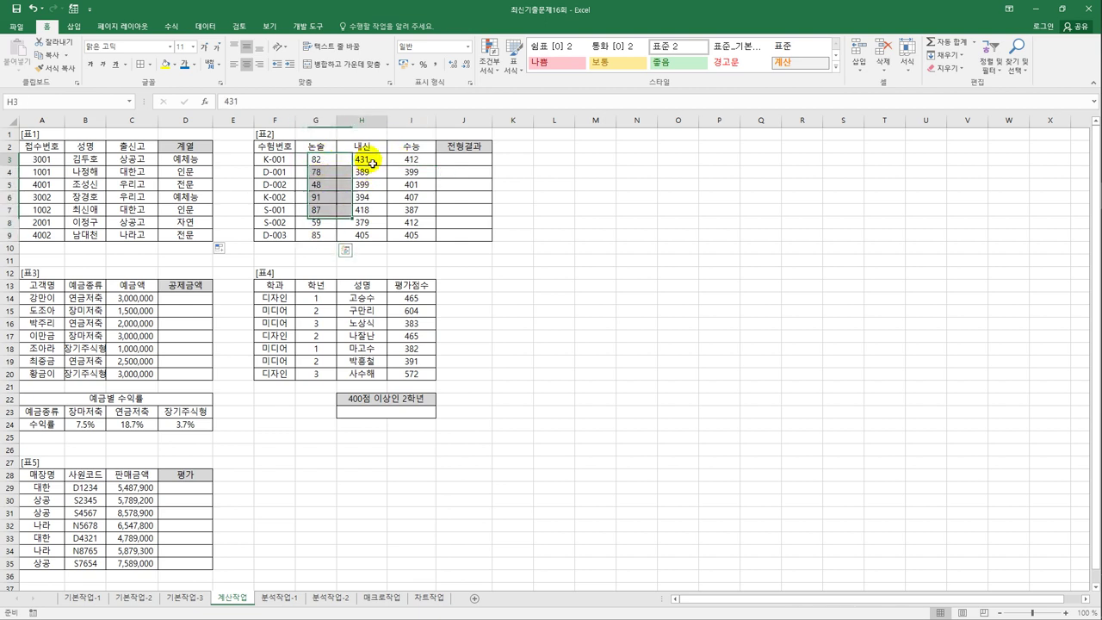
{"action": "left_click_drag", "start_coordinate": [354, 159], "coordinate": [409, 241]}
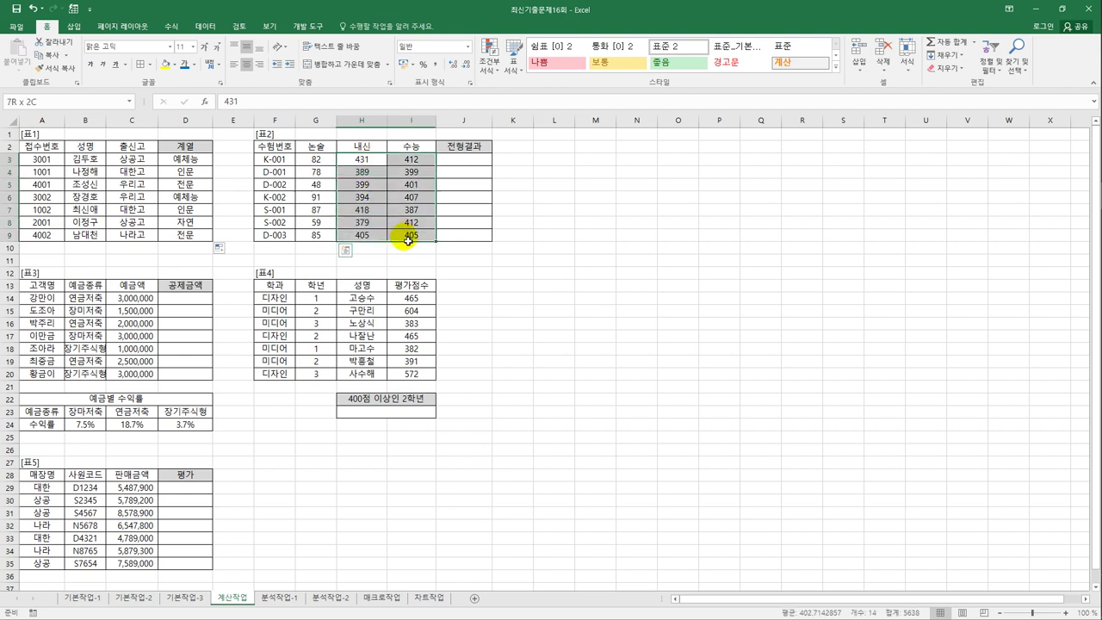
- Enter =OR(H3>=400,I3>=400) in J3 of 표2 to test the 내신 and 수능 scores
{"action": "left_click", "coordinate": [464, 161]}
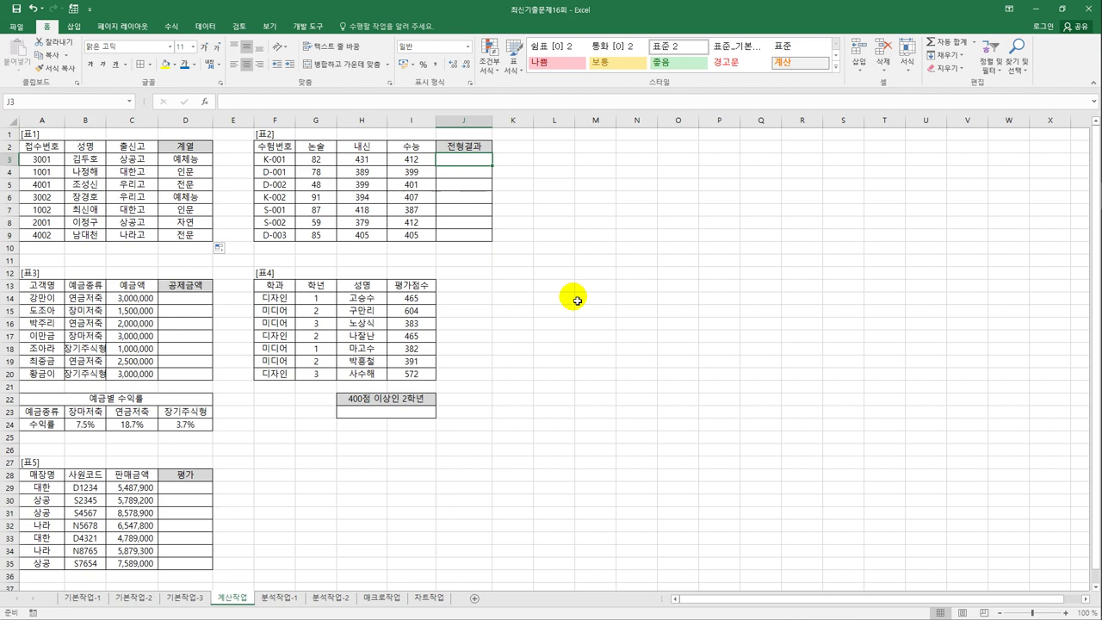
{"action": "type", "text": "=ㅐ"}
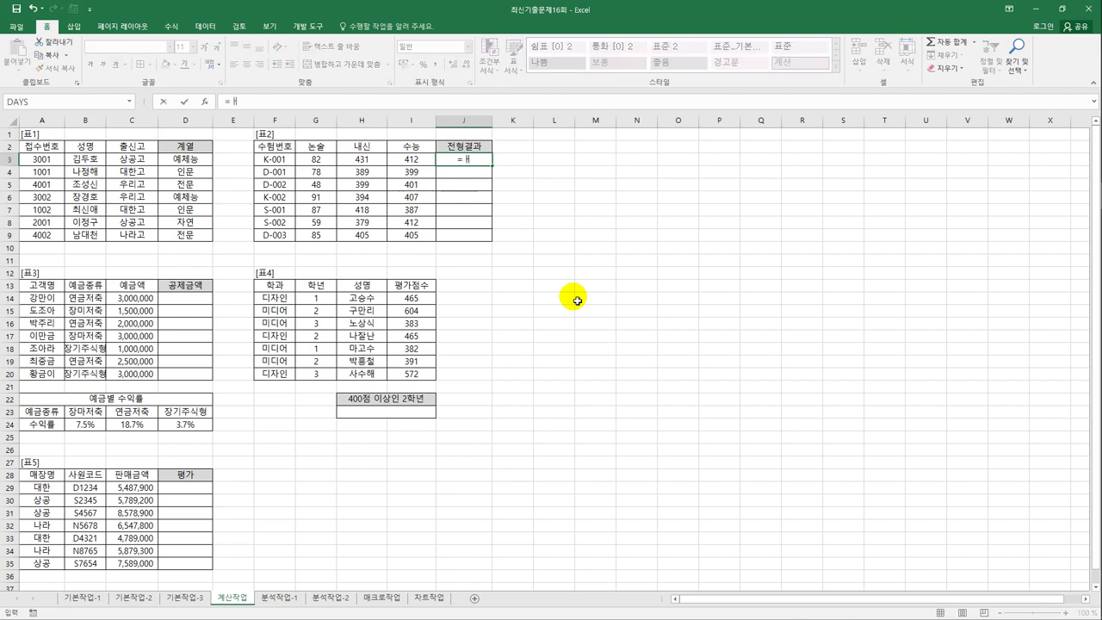
{"action": "key", "text": "BackSpace"}
{"action": "key", "text": "Hangul"}
{"action": "type", "text": "or"}
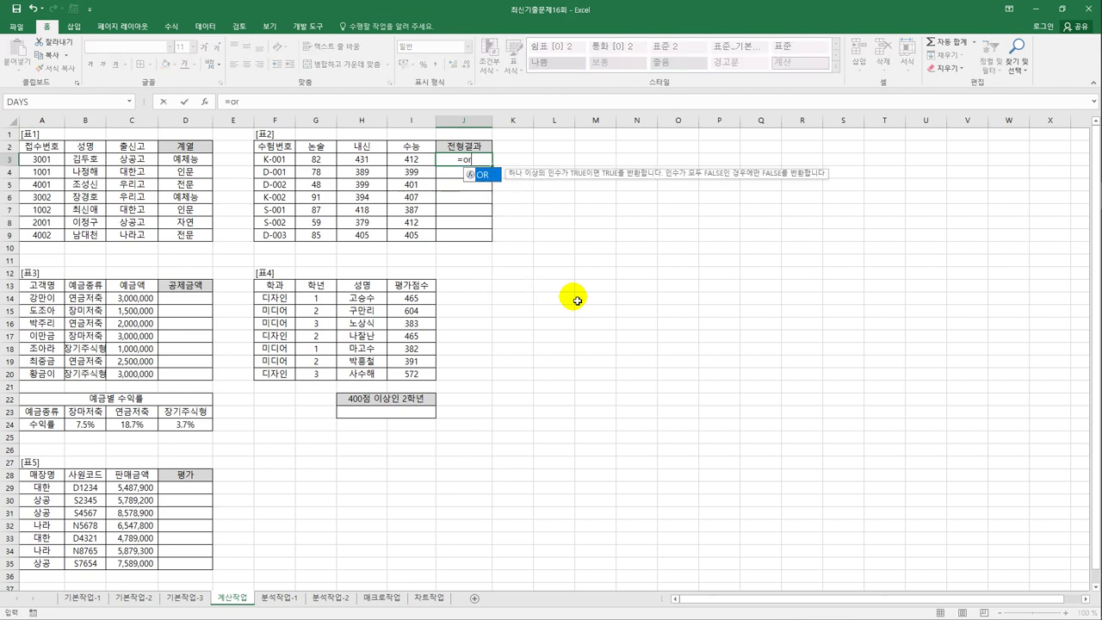
{"action": "type", "text": "("}
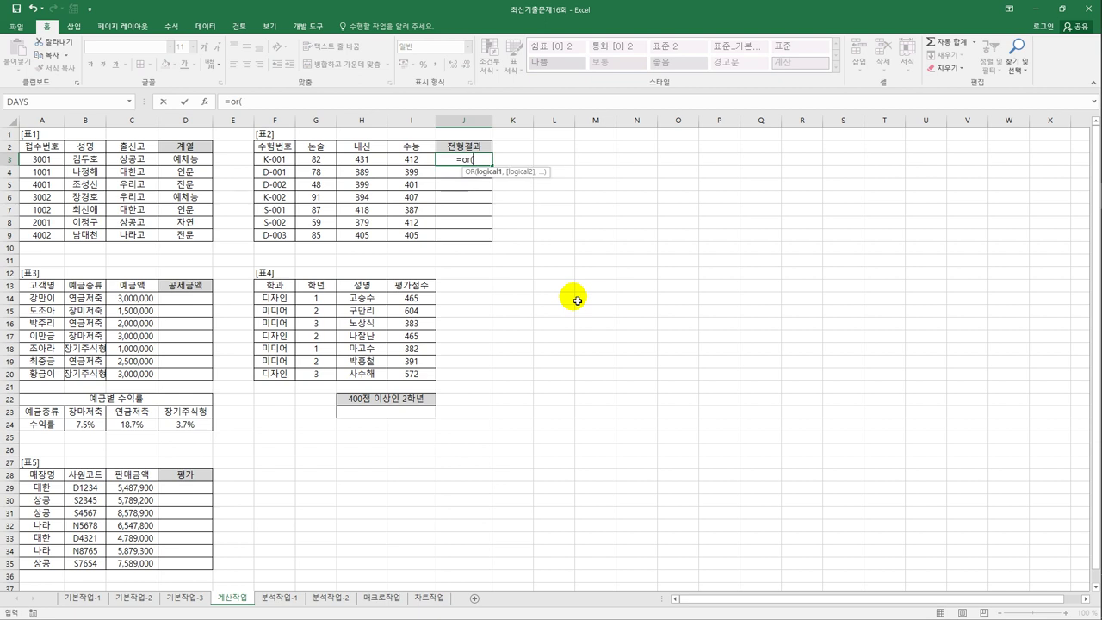
{"action": "left_click", "coordinate": [377, 162]}
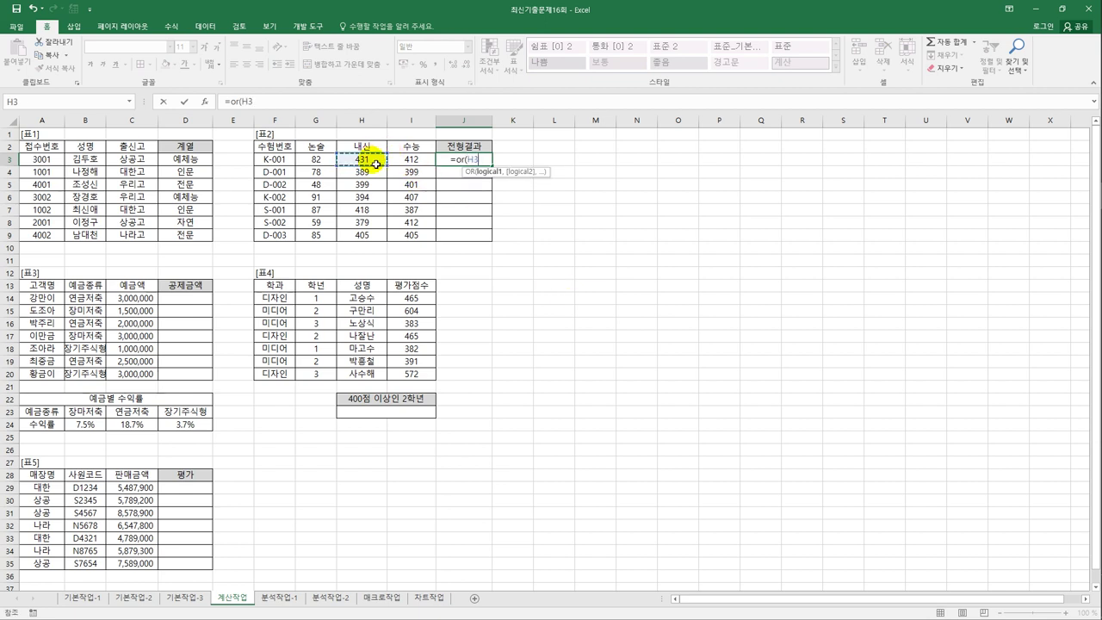
{"action": "type", "text": ">=400"}
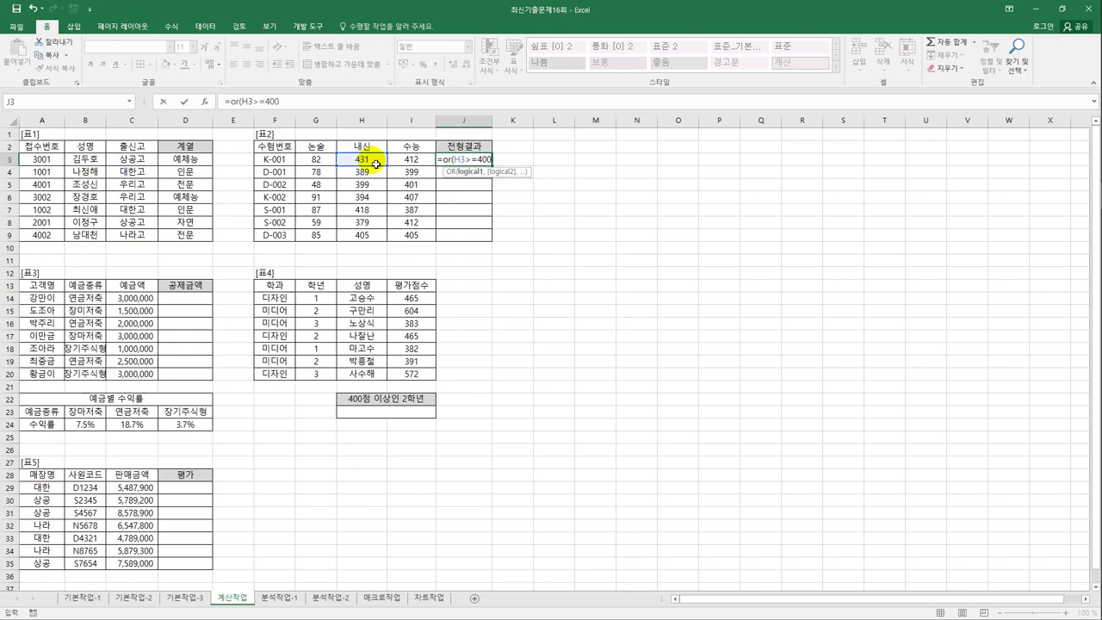
{"action": "type", "text": ","}
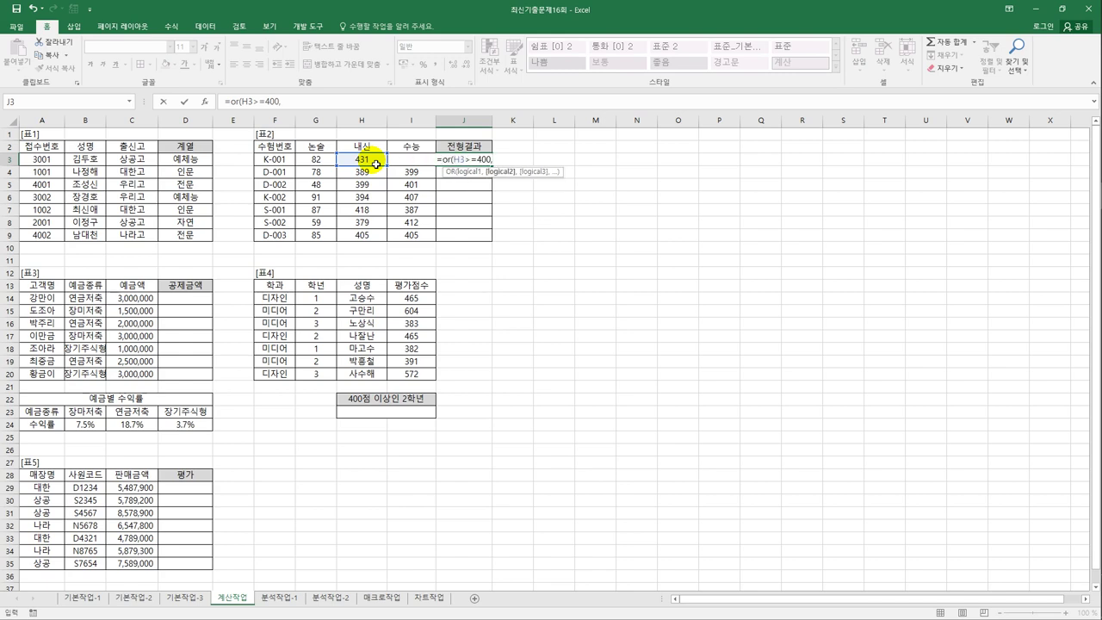
{"action": "key", "text": "Left"}
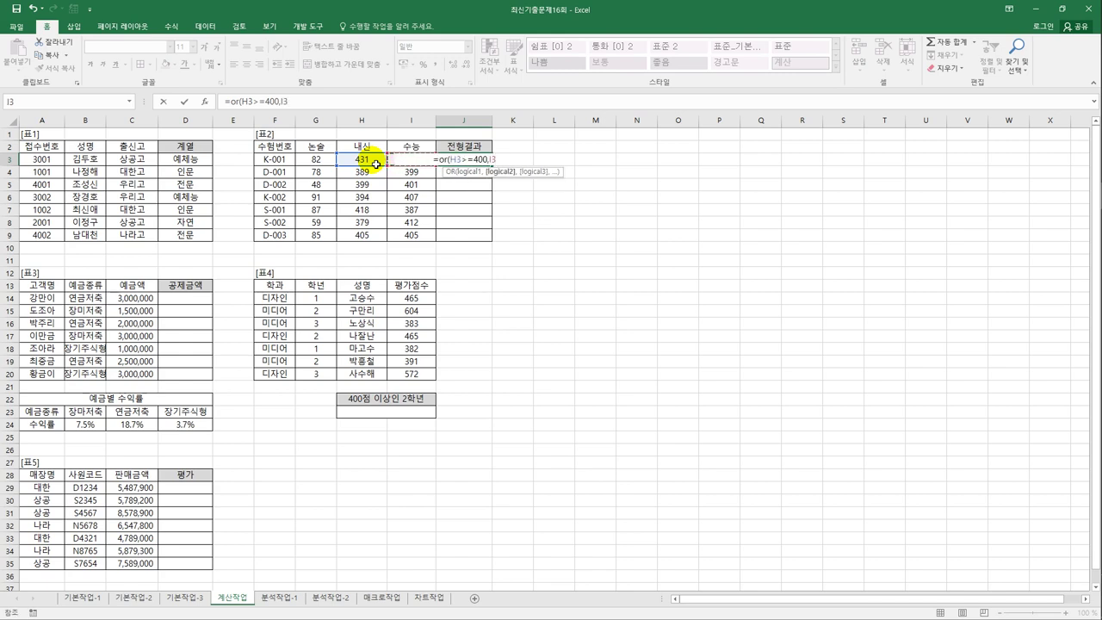
{"action": "type", "text": ">=40"}
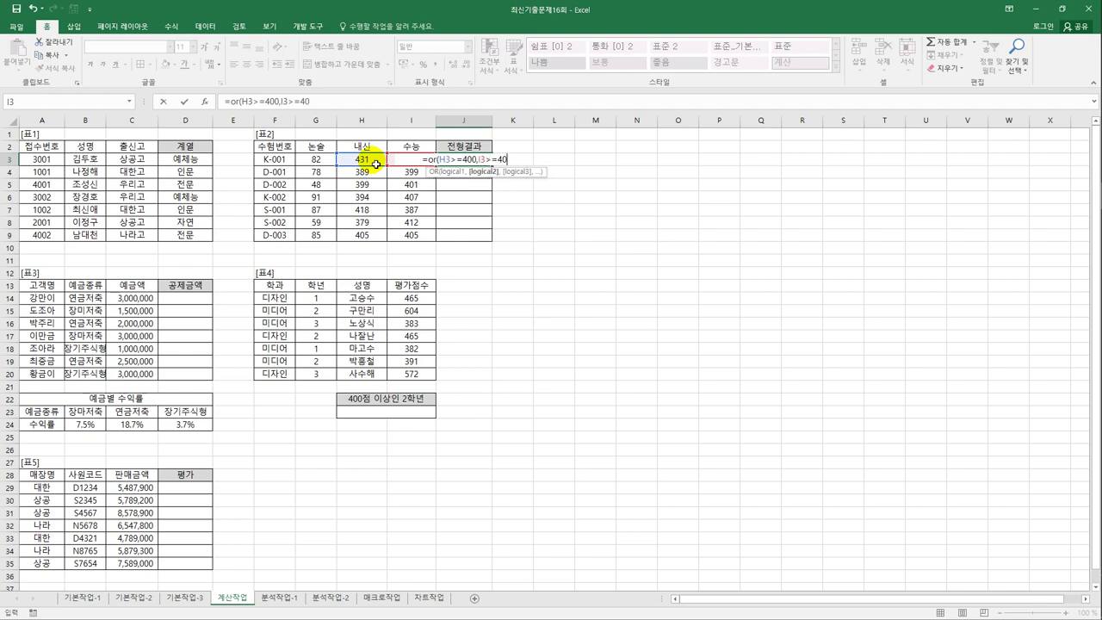
{"action": "type", "text": "0)"}
{"action": "key", "text": "Return"}
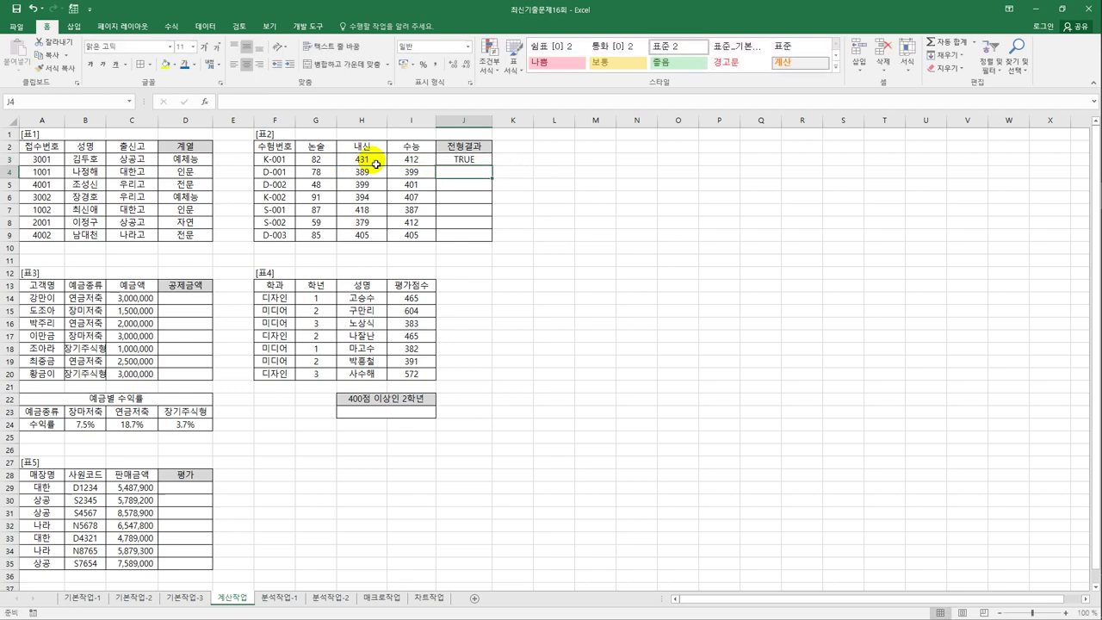
- Fill the J3 formula down to J9 and check the first D-001 result against that row's 내신 and 수능 scores
{"action": "key", "text": "Up"}
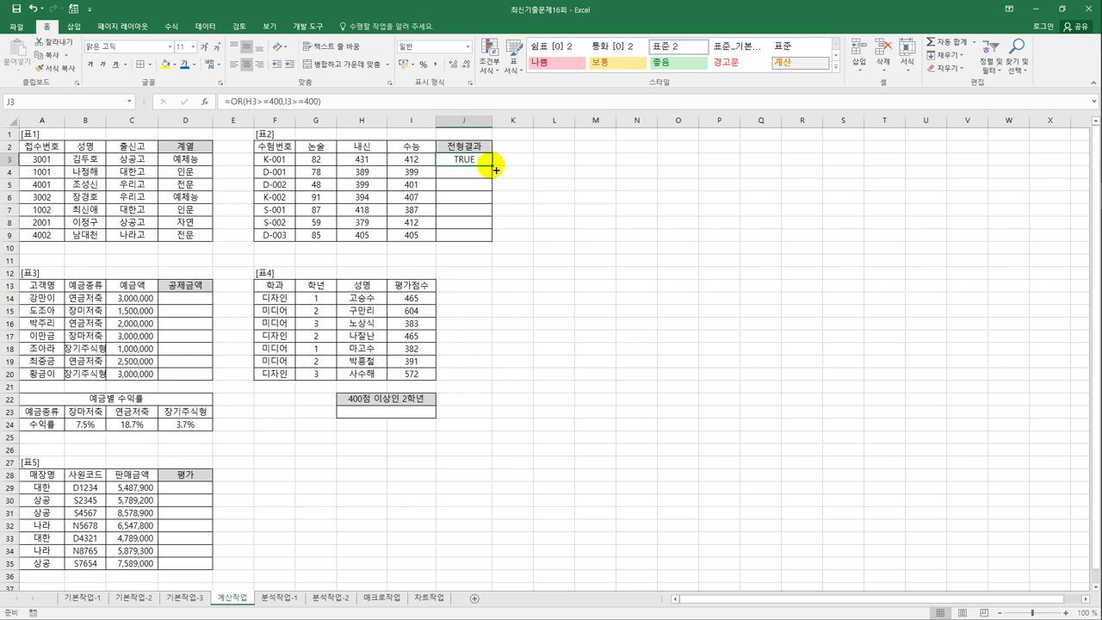
{"action": "left_click_drag", "start_coordinate": [490, 172], "coordinate": [488, 244]}
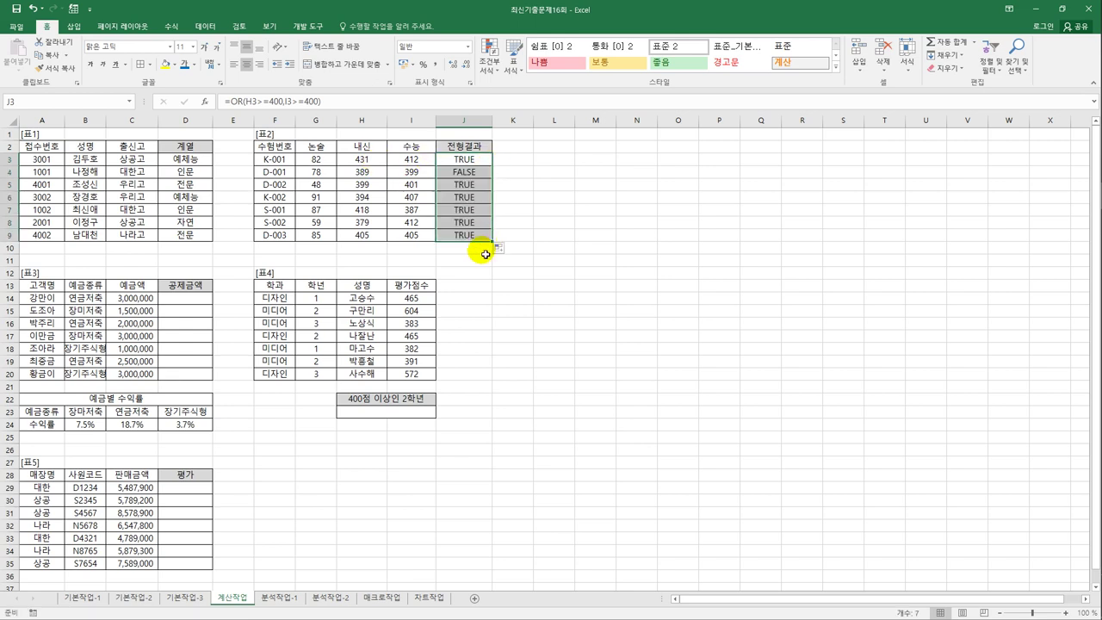
{"action": "left_click", "coordinate": [456, 173]}
{"action": "left_click_drag", "start_coordinate": [361, 172], "coordinate": [448, 175]}
{"action": "left_click", "coordinate": [449, 173]}
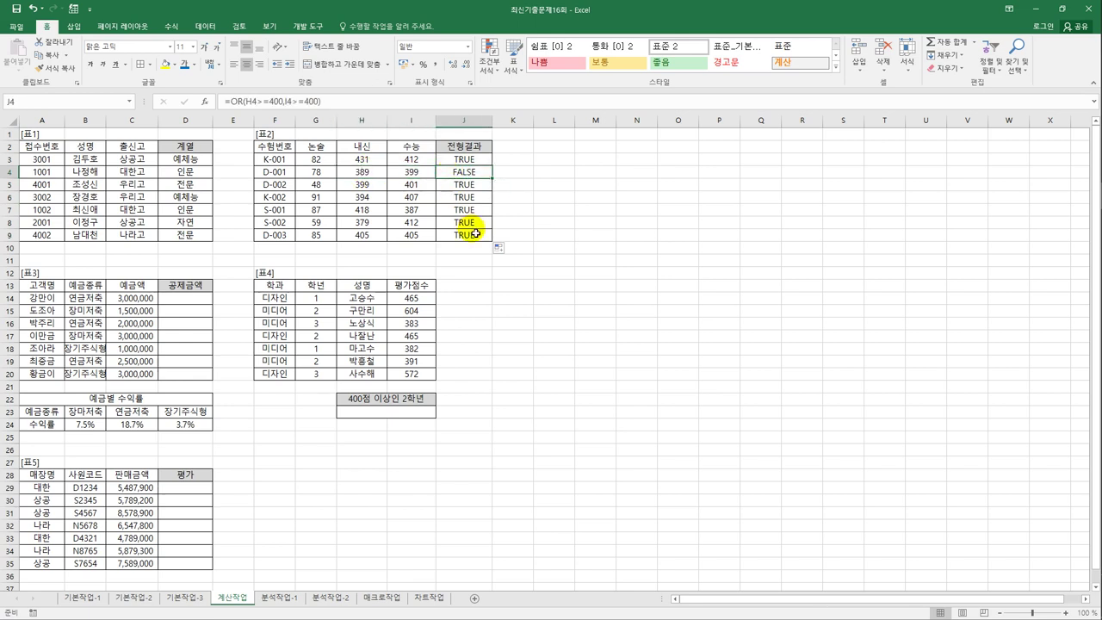
- Wrap J3's OR test in an AND that also requires the 논술 score, making it =AND(G3>=60,OR(H3>=400,I3>=400))
{"action": "left_click", "coordinate": [482, 163]}
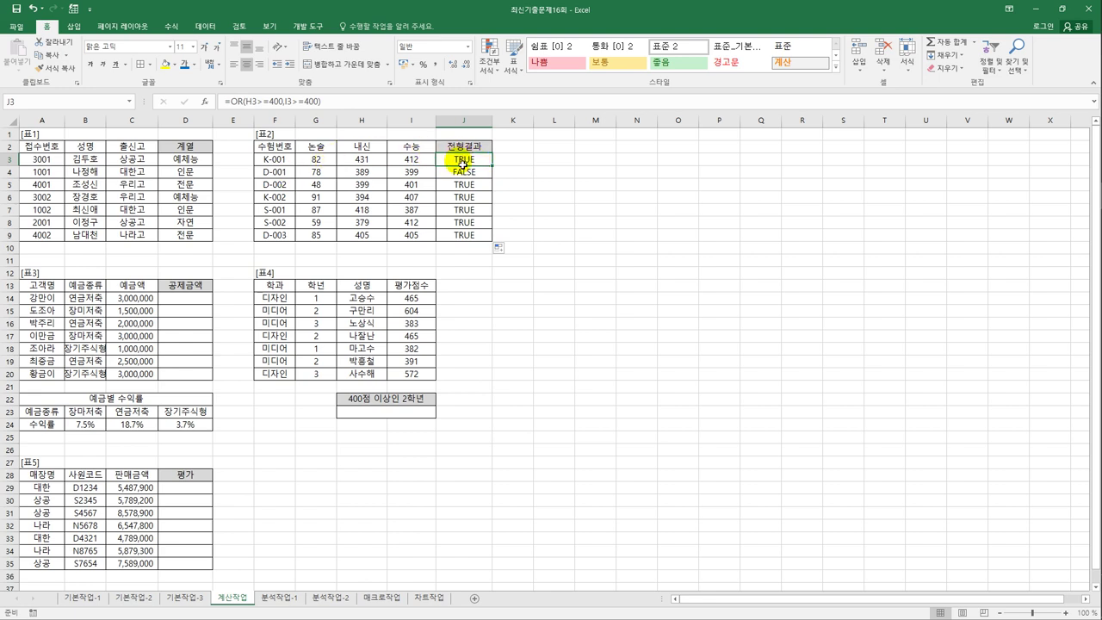
{"action": "left_click", "coordinate": [235, 105]}
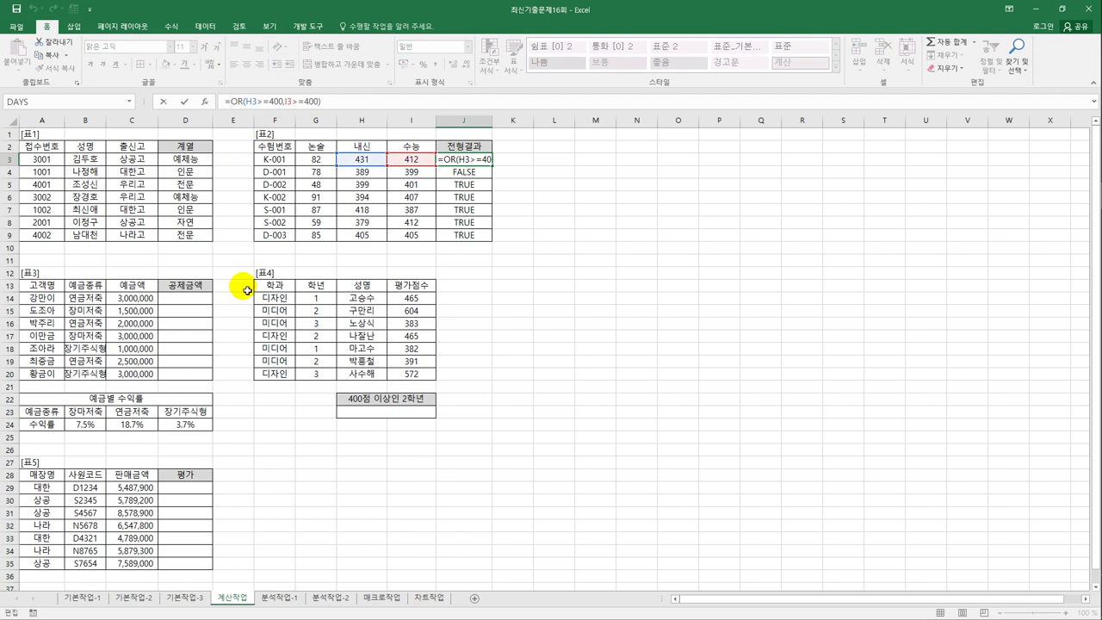
{"action": "type", "text": "AND("}
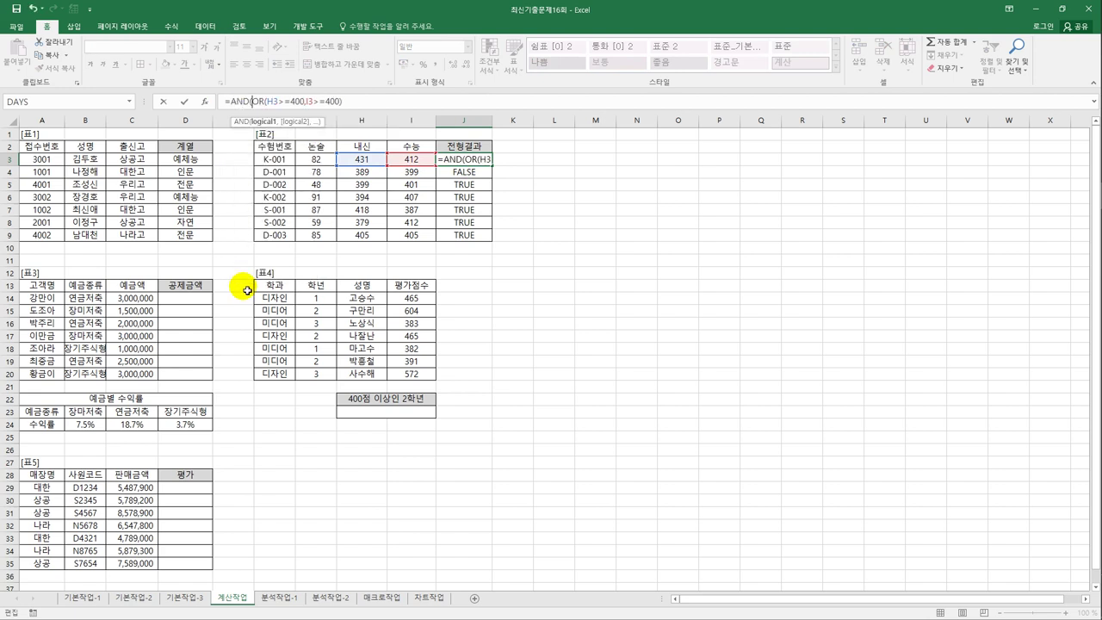
{"action": "left_click", "coordinate": [318, 161]}
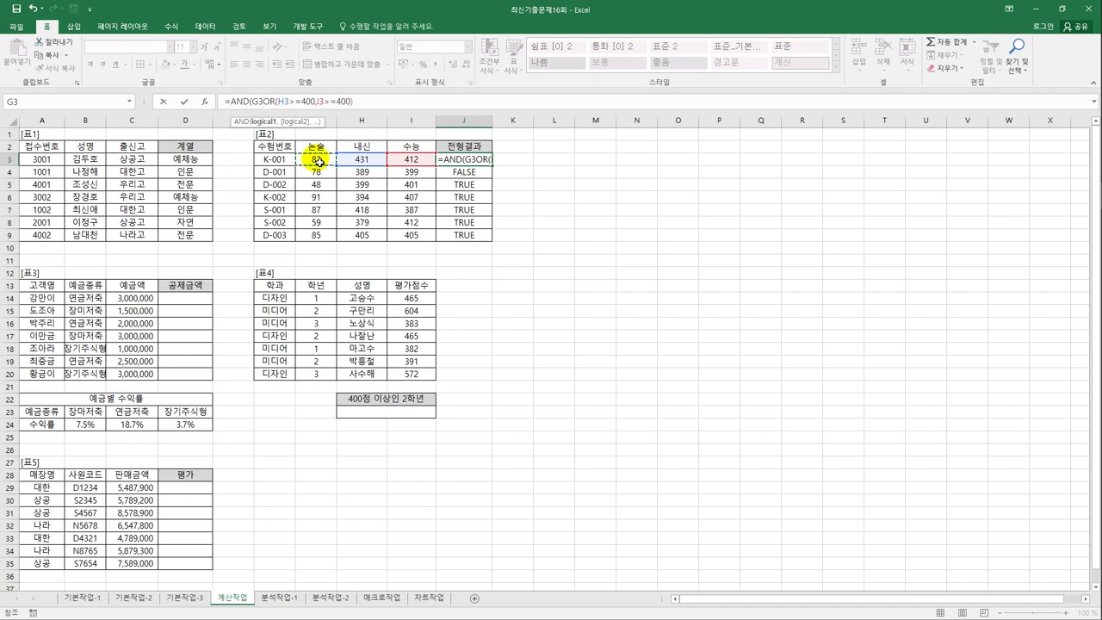
{"action": "type", "text": ">"}
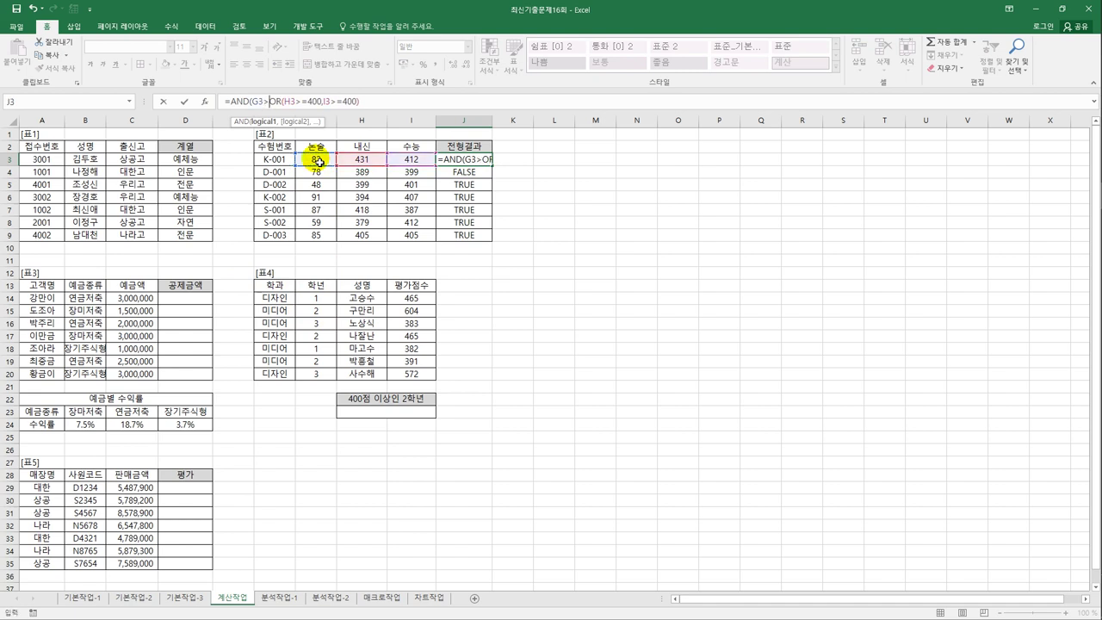
{"action": "type", "text": "=60,"}
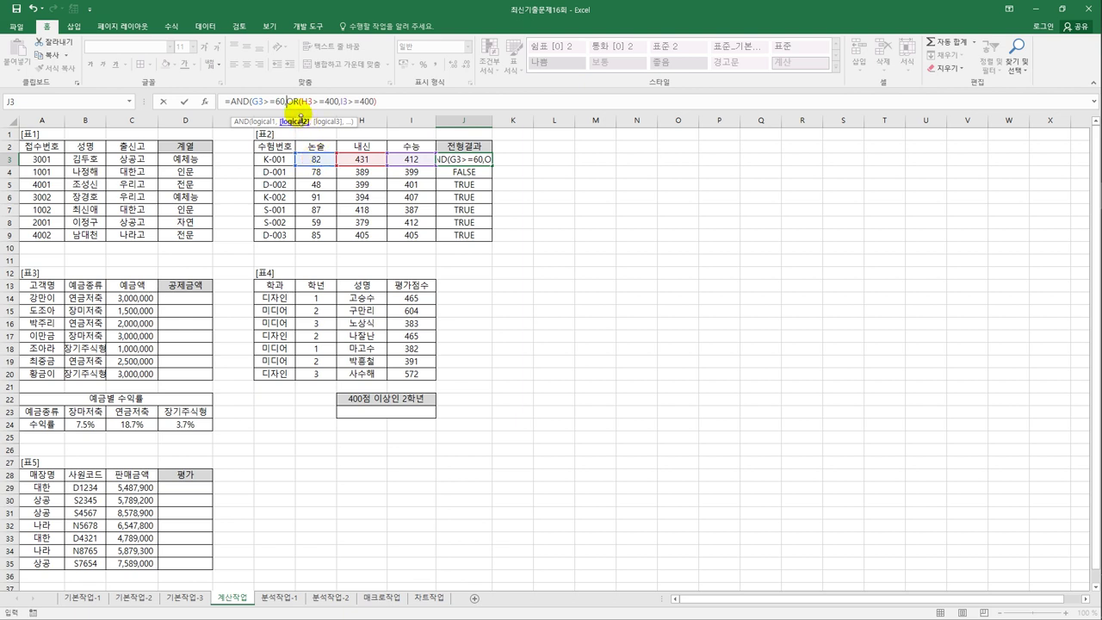
{"action": "left_click", "coordinate": [387, 105]}
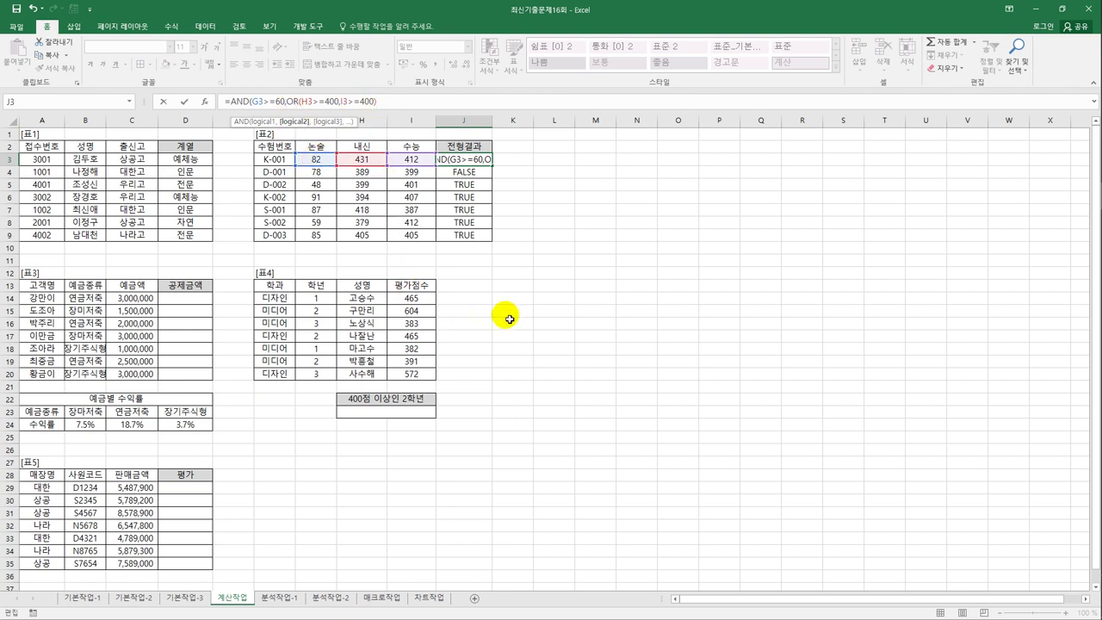
{"action": "type", "text": ")"}
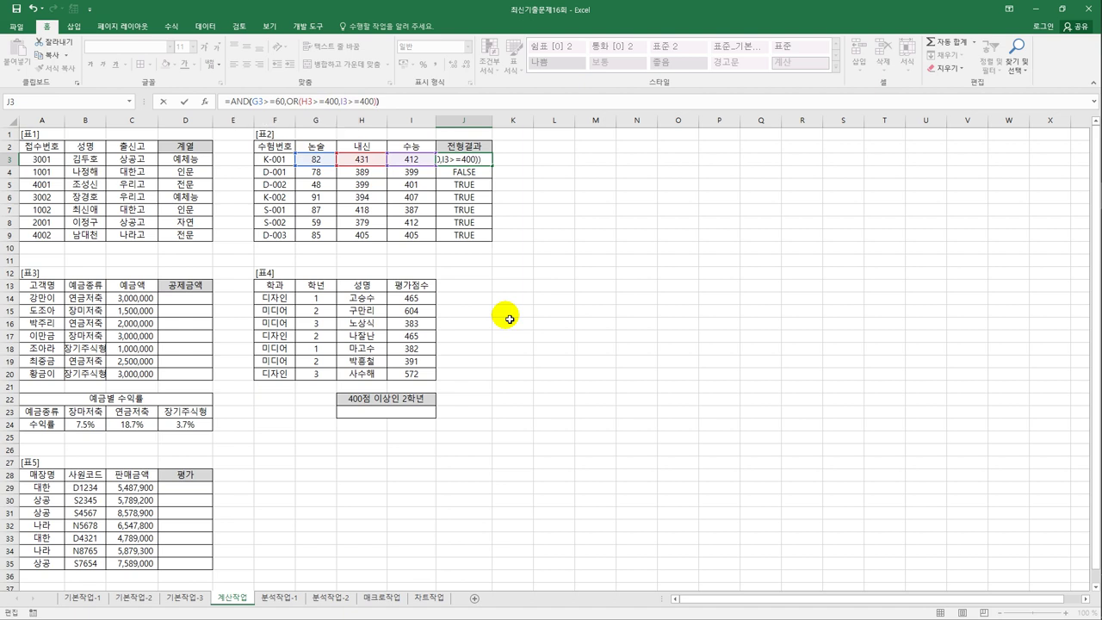
{"action": "key", "text": "ctrl+Return"}
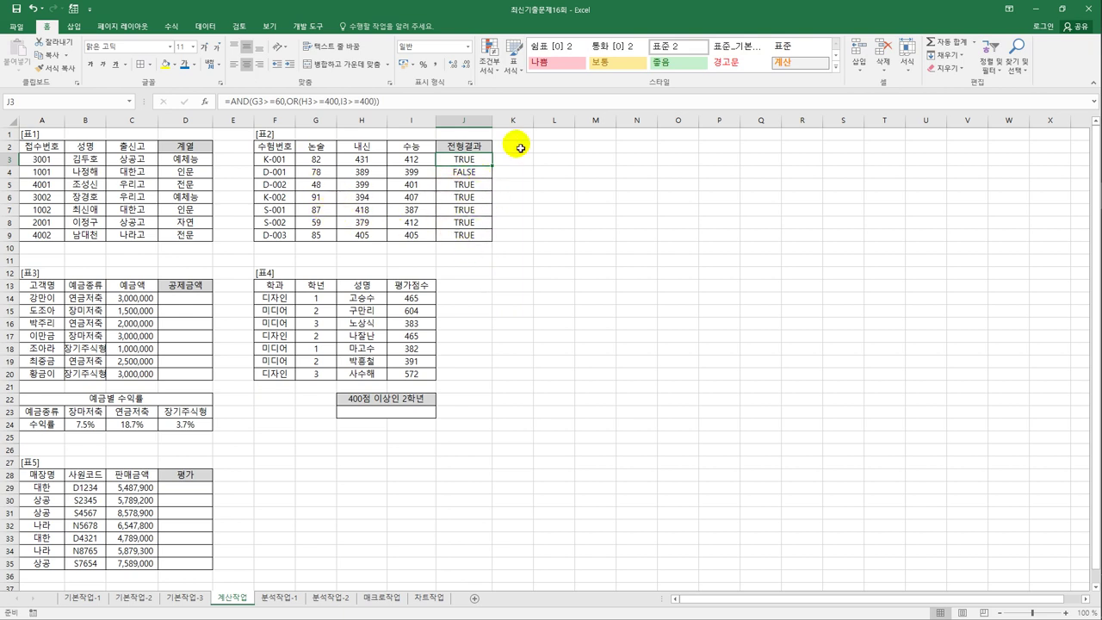
- Fill the AND formula in J3 down to J9 and check the D-001 and D-002 results against their scores
{"action": "left_click_drag", "start_coordinate": [492, 165], "coordinate": [496, 250]}
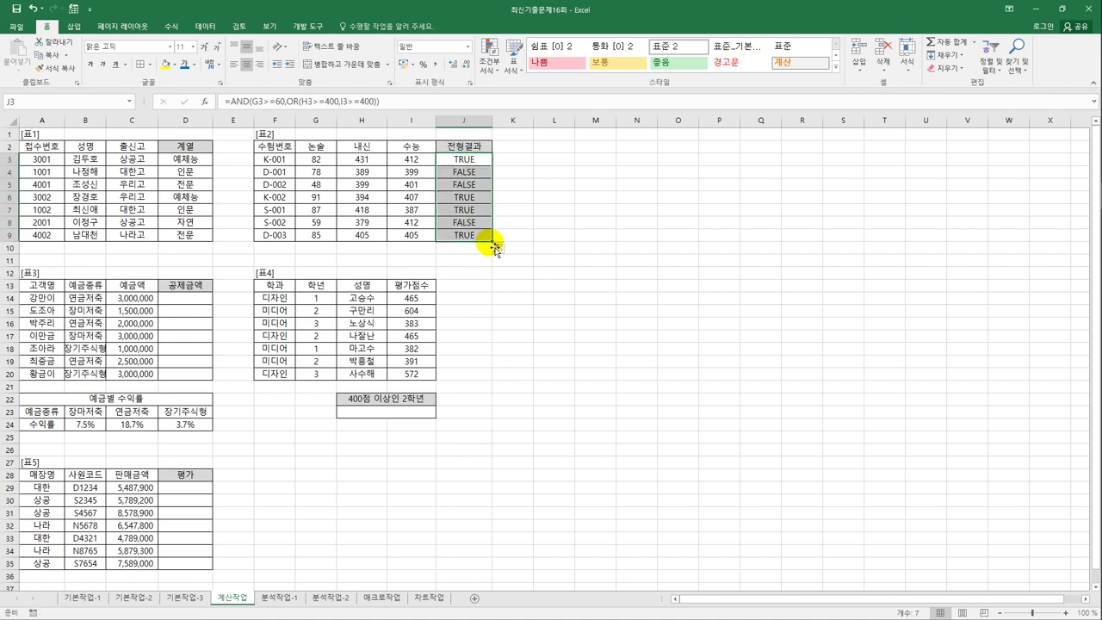
{"action": "left_click", "coordinate": [468, 182]}
{"action": "left_click", "coordinate": [468, 173]}
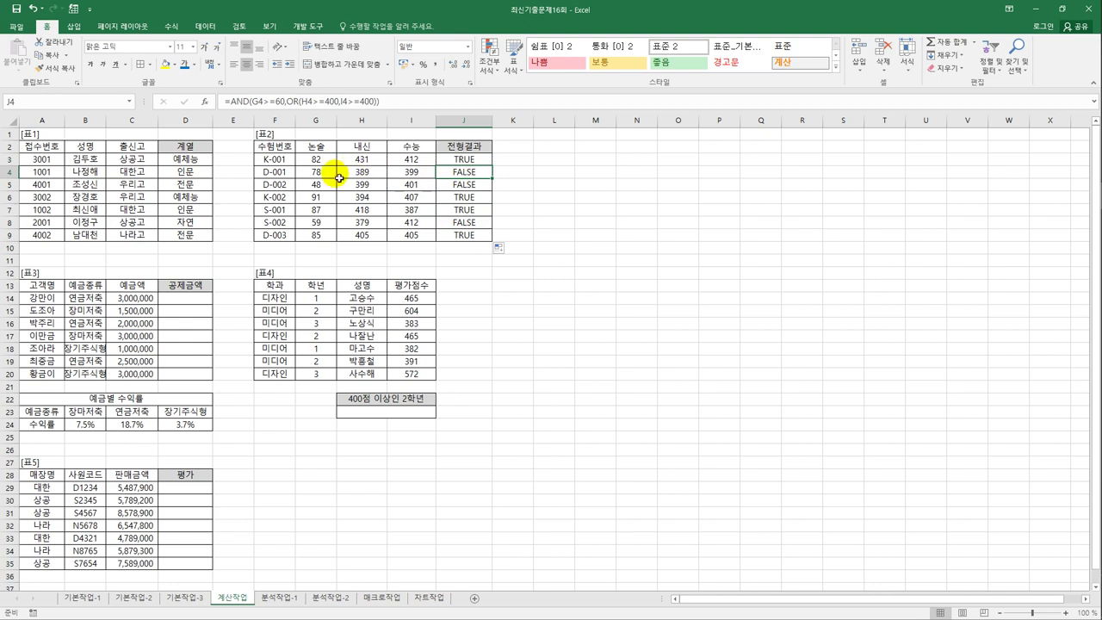
{"action": "left_click_drag", "start_coordinate": [379, 175], "coordinate": [414, 173]}
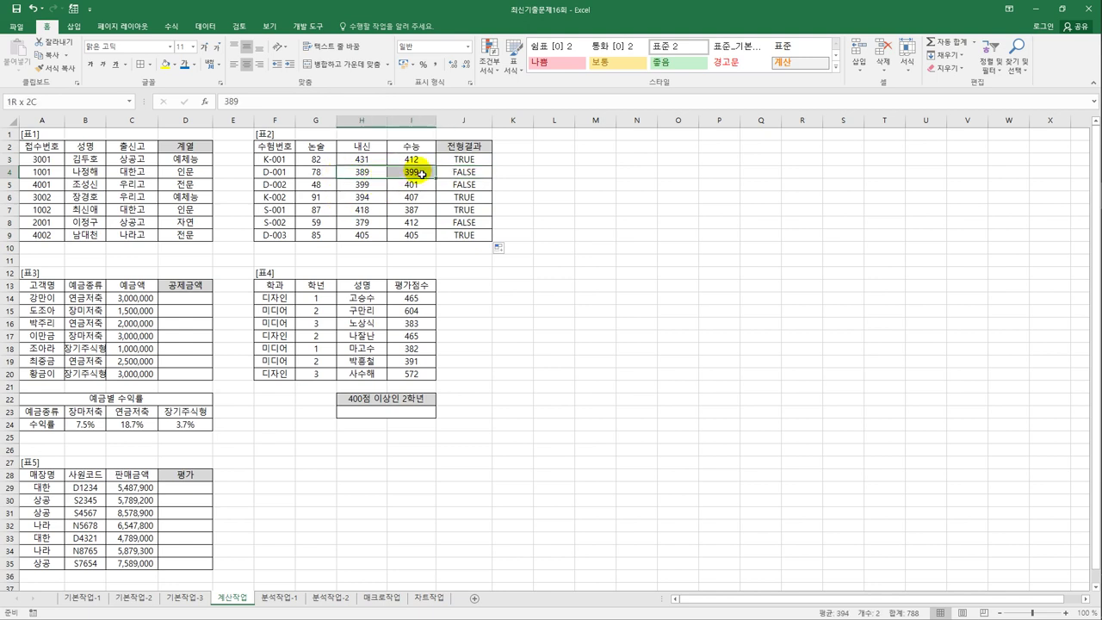
{"action": "left_click", "coordinate": [466, 175]}
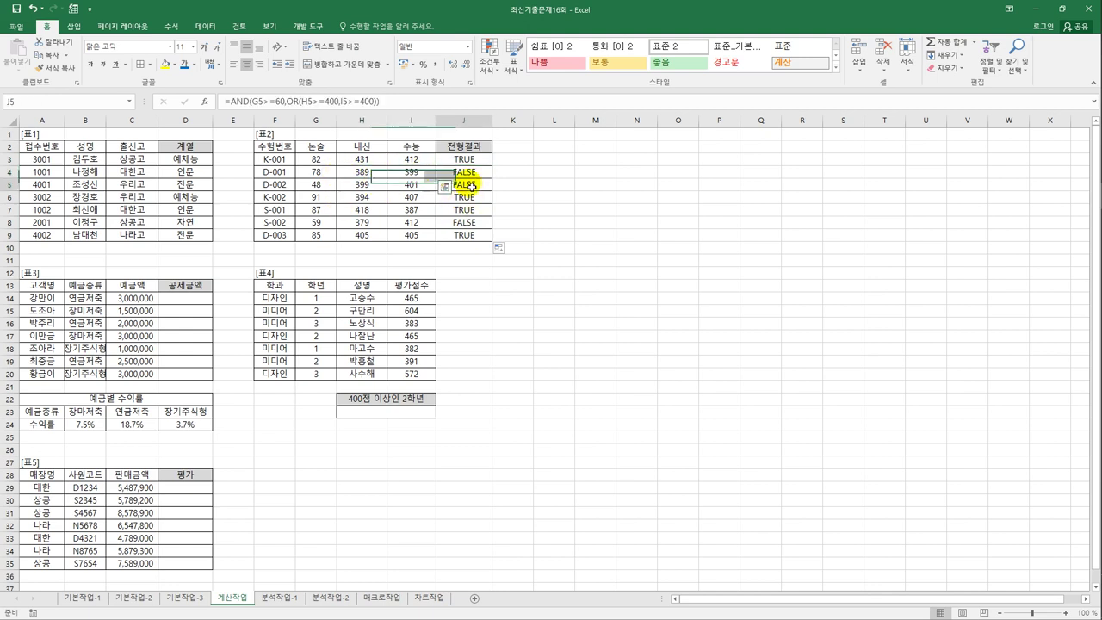
{"action": "left_click", "coordinate": [318, 184]}
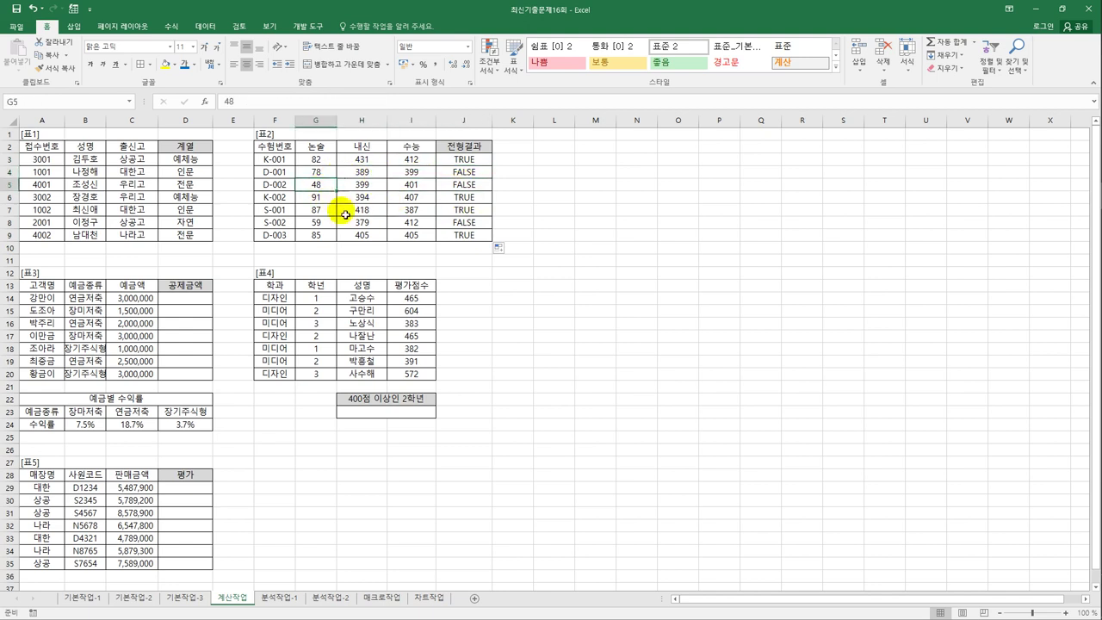
- Wrap J3's AND test in an IF that returns "합격" when true and "" when false, and fill it down to J9
{"action": "left_click", "coordinate": [486, 164]}
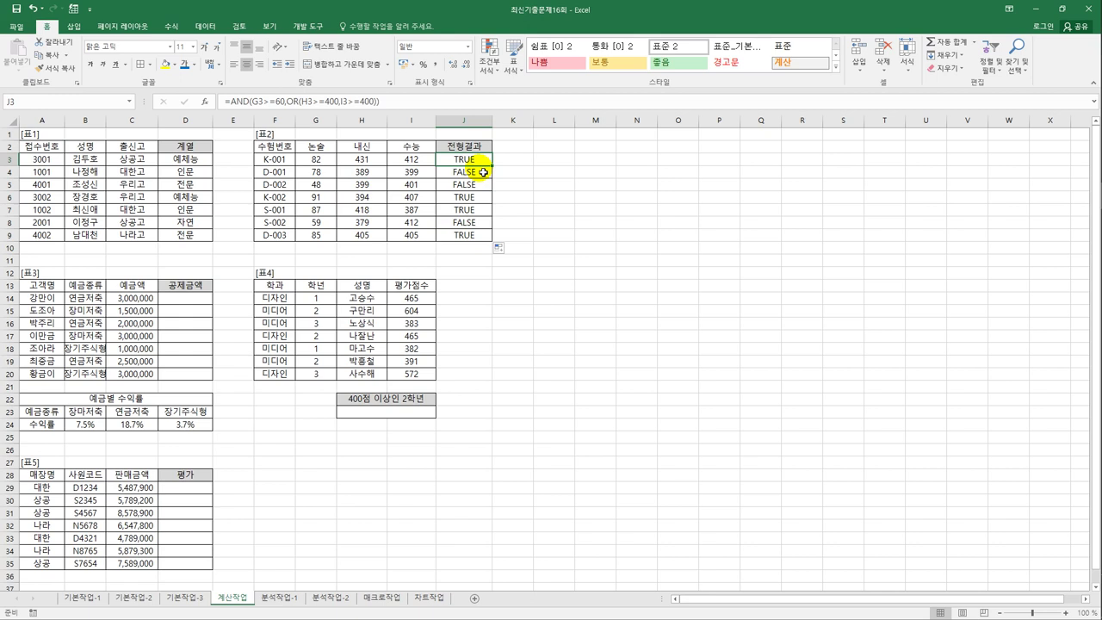
{"action": "left_click", "coordinate": [234, 102]}
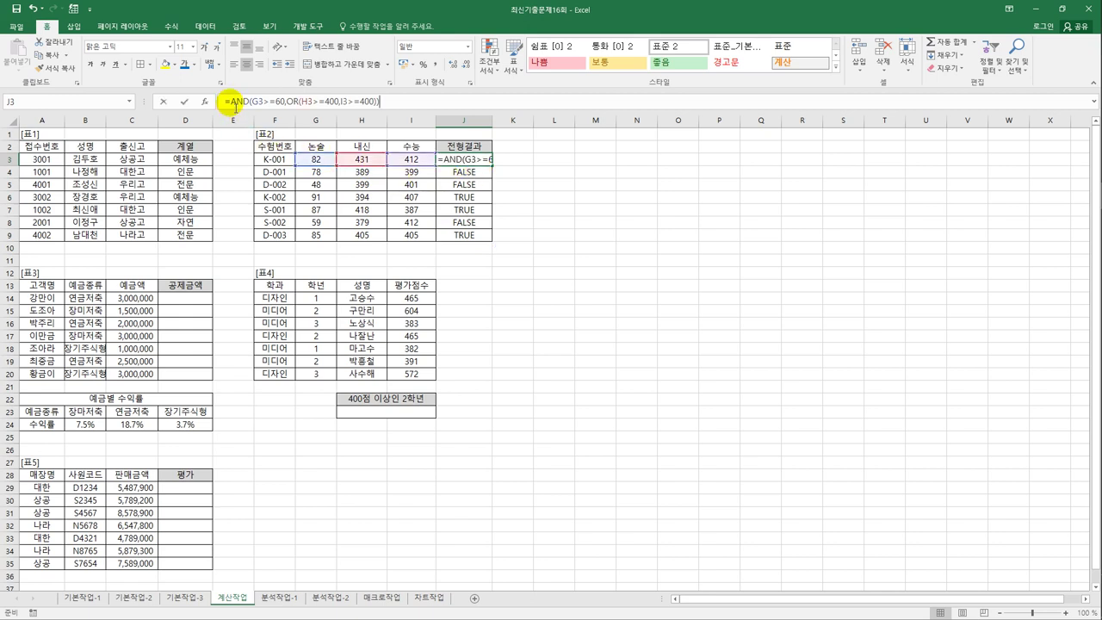
{"action": "type", "text": "if("}
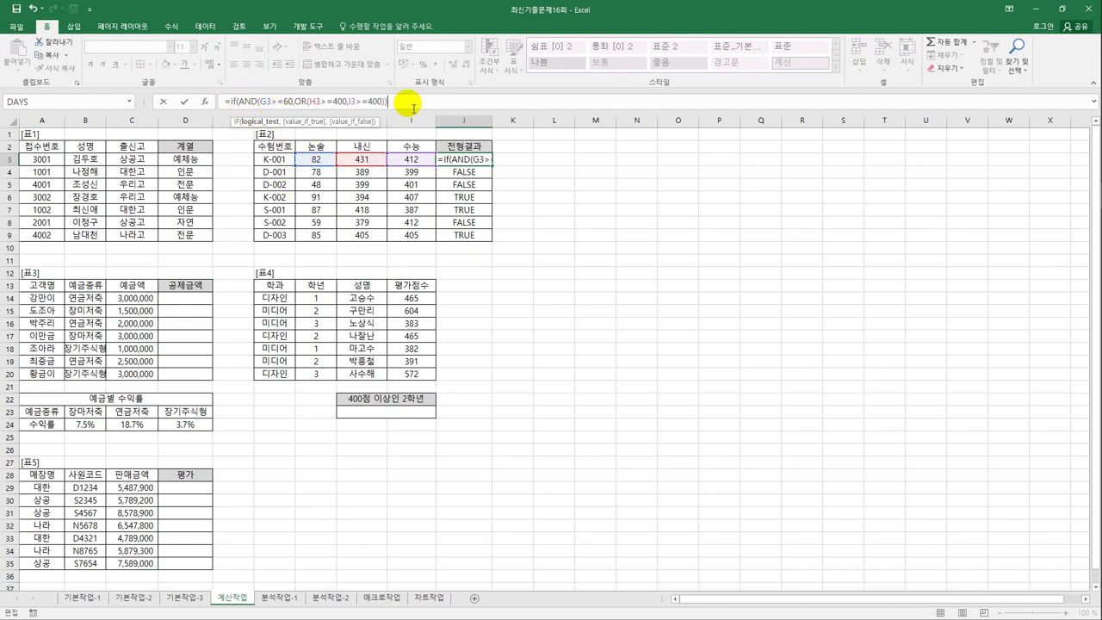
{"action": "type", "text": ","}
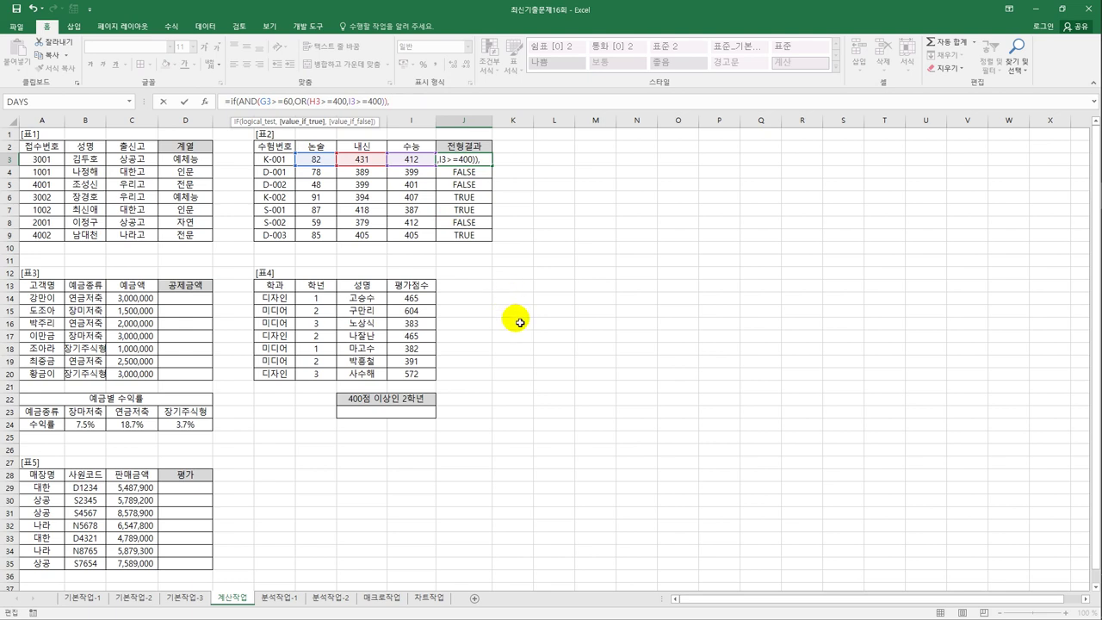
{"action": "type", "text": "\"g"}
{"action": "key", "text": "BackSpace"}
{"action": "type", "text": "합격\","}
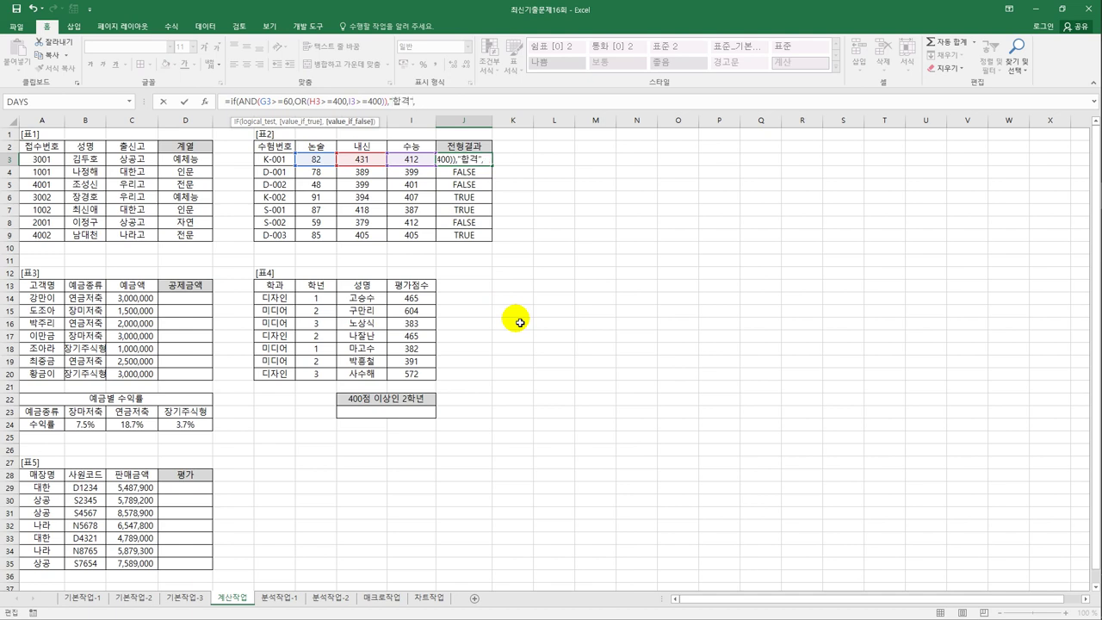
{"action": "type", "text": "\"\""}
{"action": "key", "text": "ctrl+Return"}
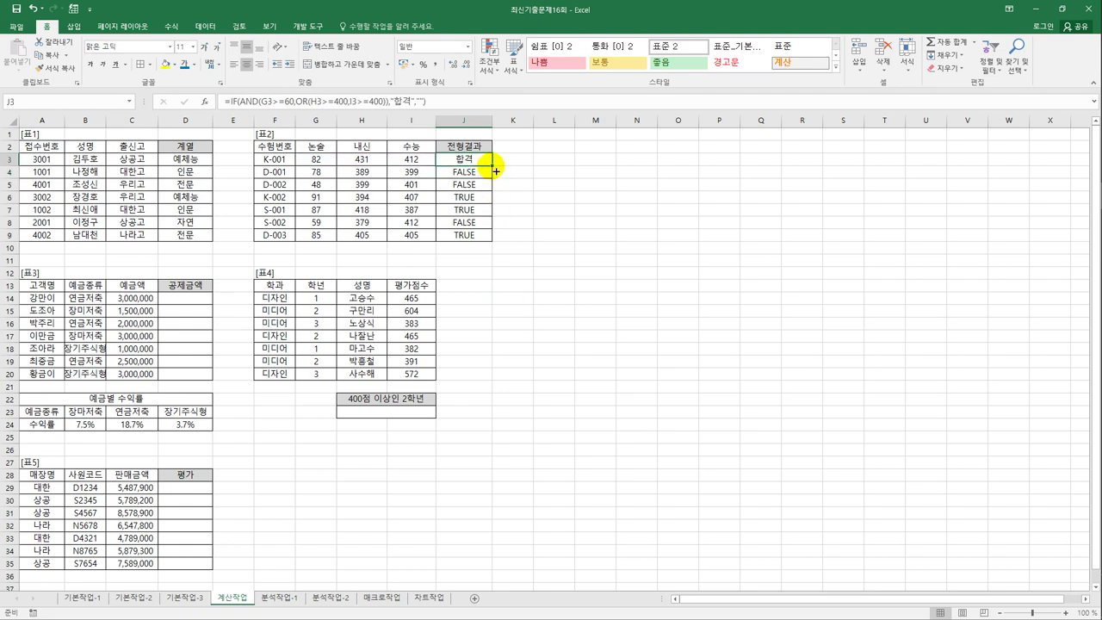
{"action": "left_click_drag", "start_coordinate": [492, 166], "coordinate": [493, 241]}
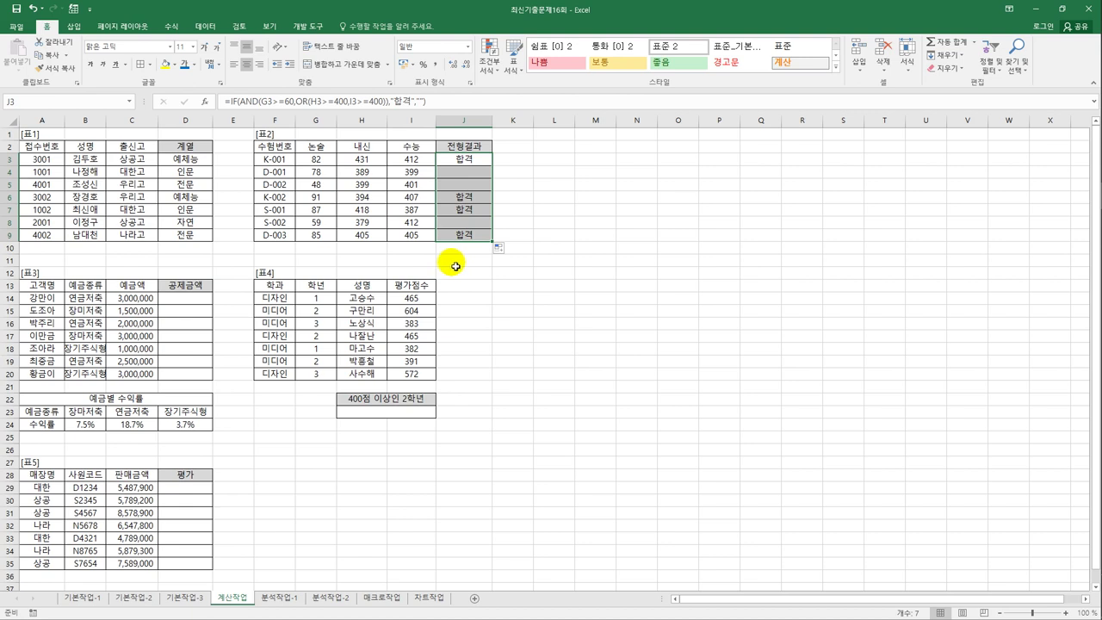
- Examine the 예금종류 and 수익률 rows of the 예금별 수익률 table needed for 표3's 공제금액
{"action": "left_click", "coordinate": [193, 299]}
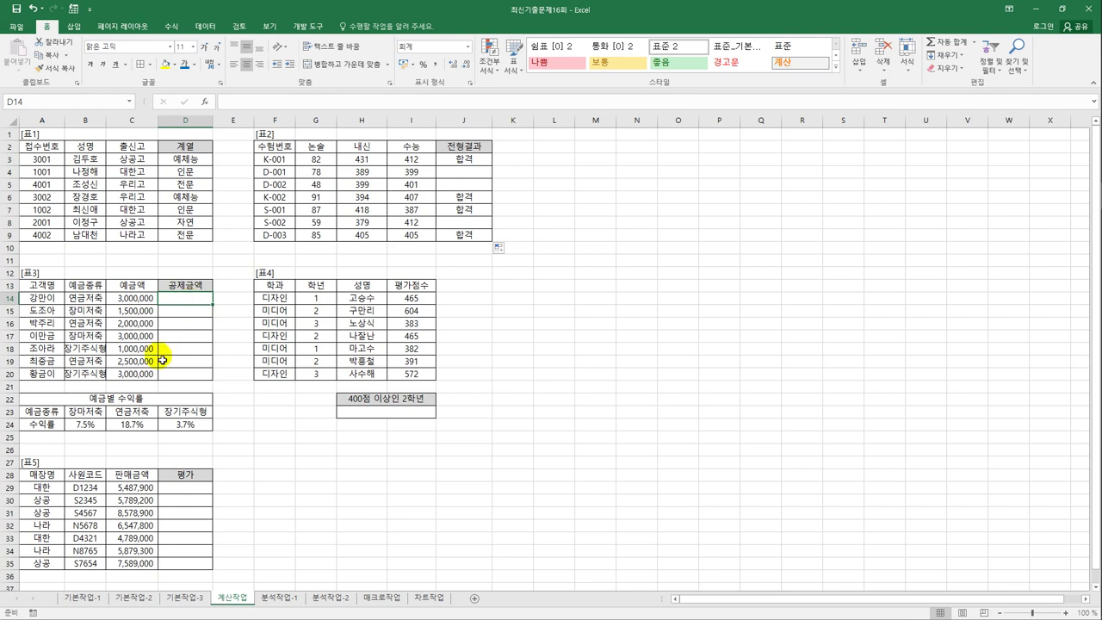
{"action": "left_click_drag", "start_coordinate": [52, 410], "coordinate": [152, 435]}
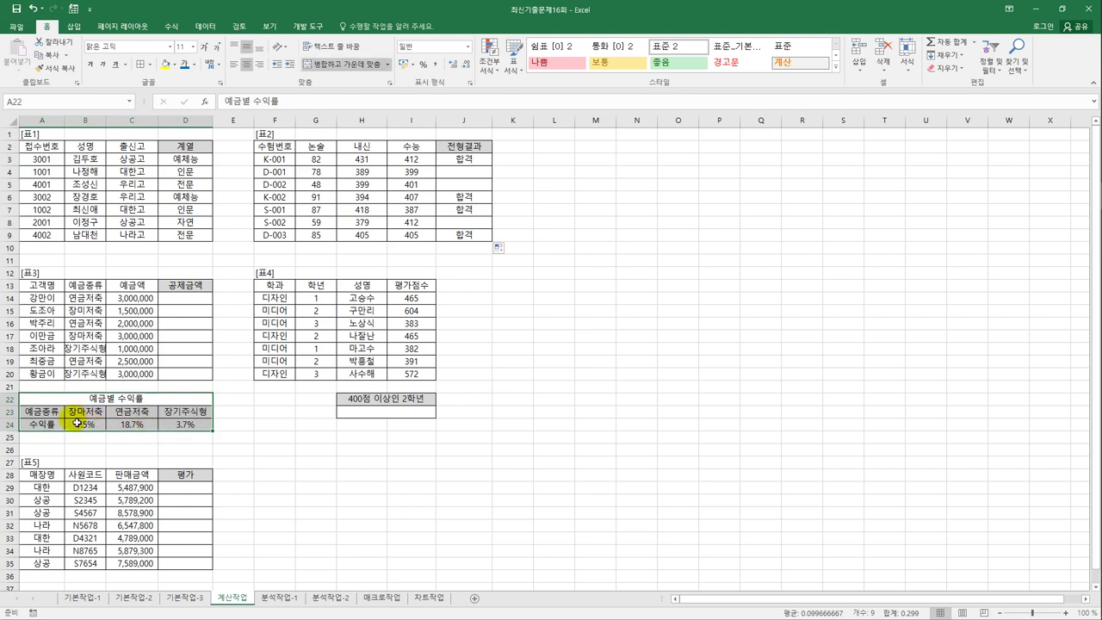
{"action": "left_click_drag", "start_coordinate": [39, 411], "coordinate": [181, 424]}
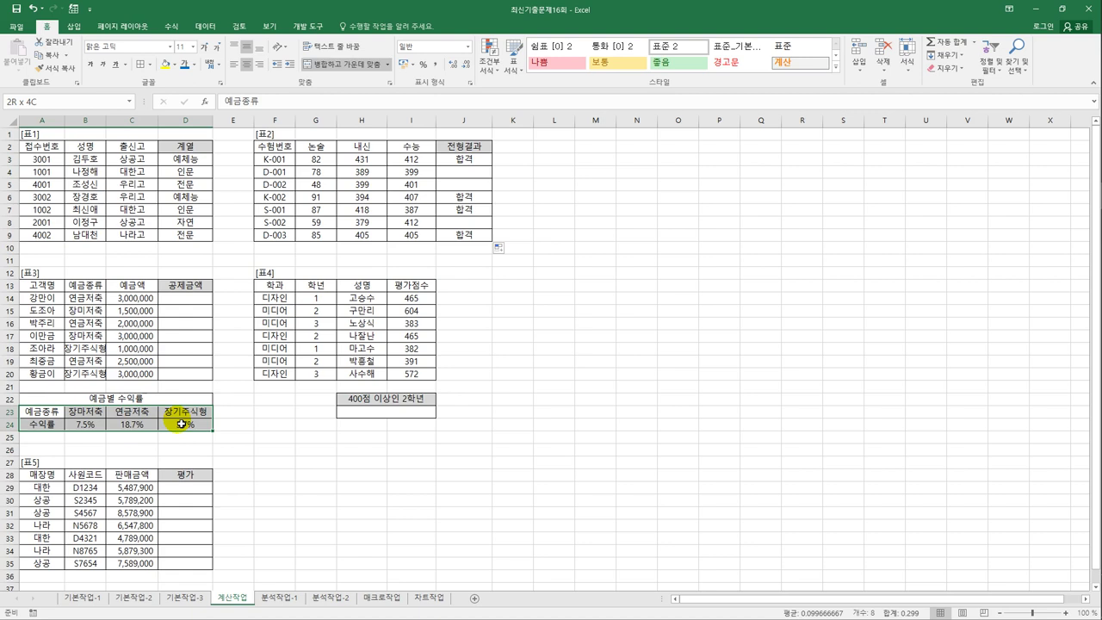
{"action": "left_click", "coordinate": [197, 304]}
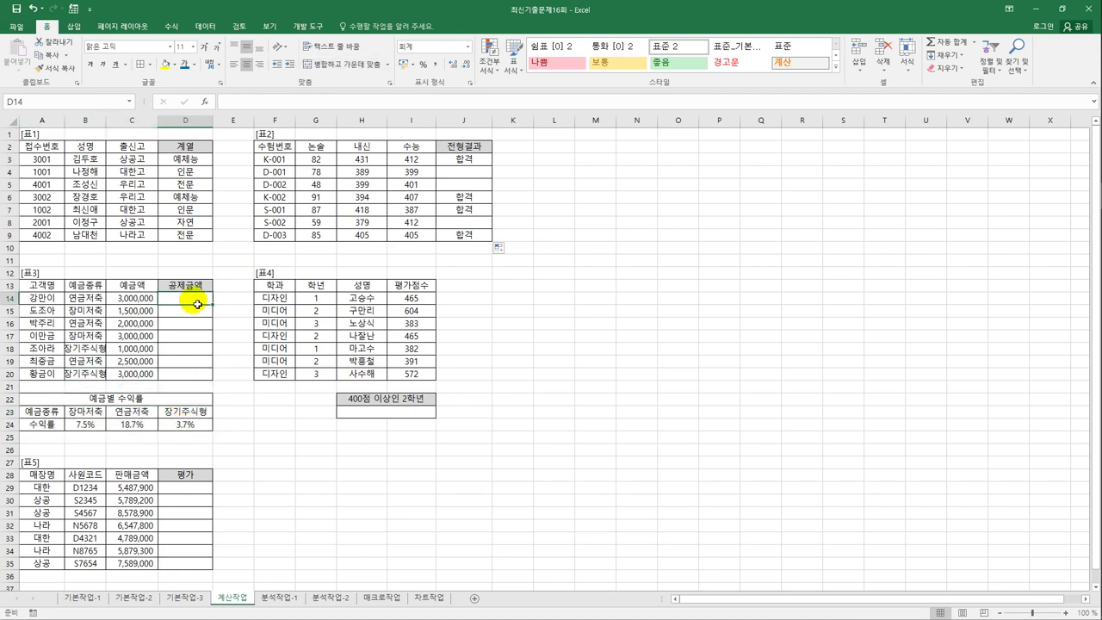
{"action": "left_click_drag", "start_coordinate": [57, 407], "coordinate": [185, 432]}
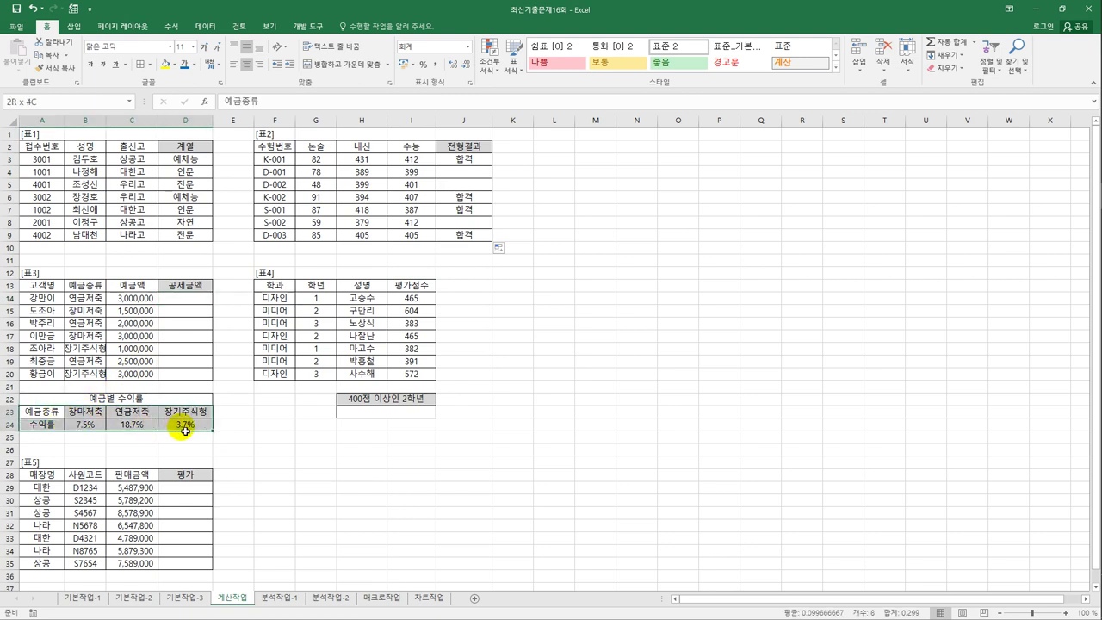
{"action": "left_click_drag", "start_coordinate": [43, 412], "coordinate": [207, 413]}
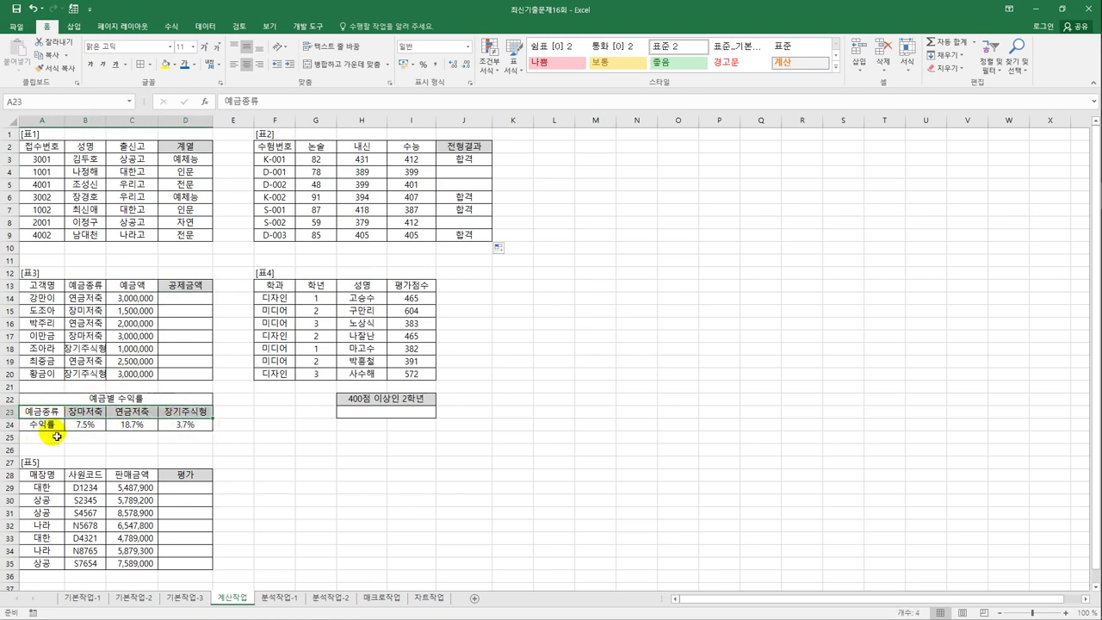
{"action": "left_click_drag", "start_coordinate": [43, 424], "coordinate": [187, 432]}
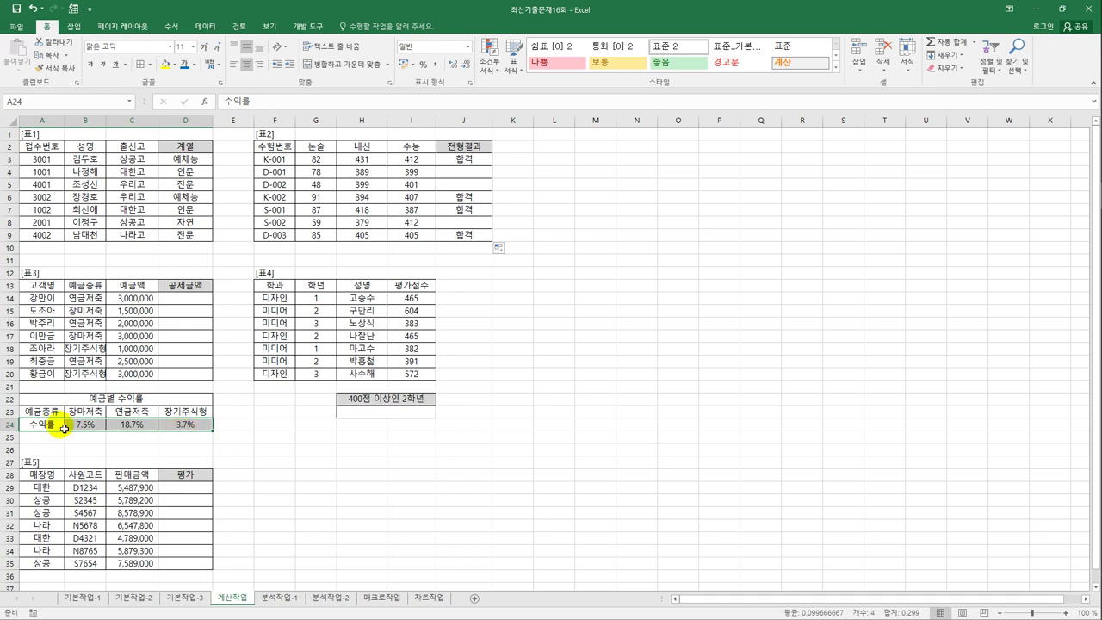
{"action": "left_click_drag", "start_coordinate": [45, 414], "coordinate": [208, 412]}
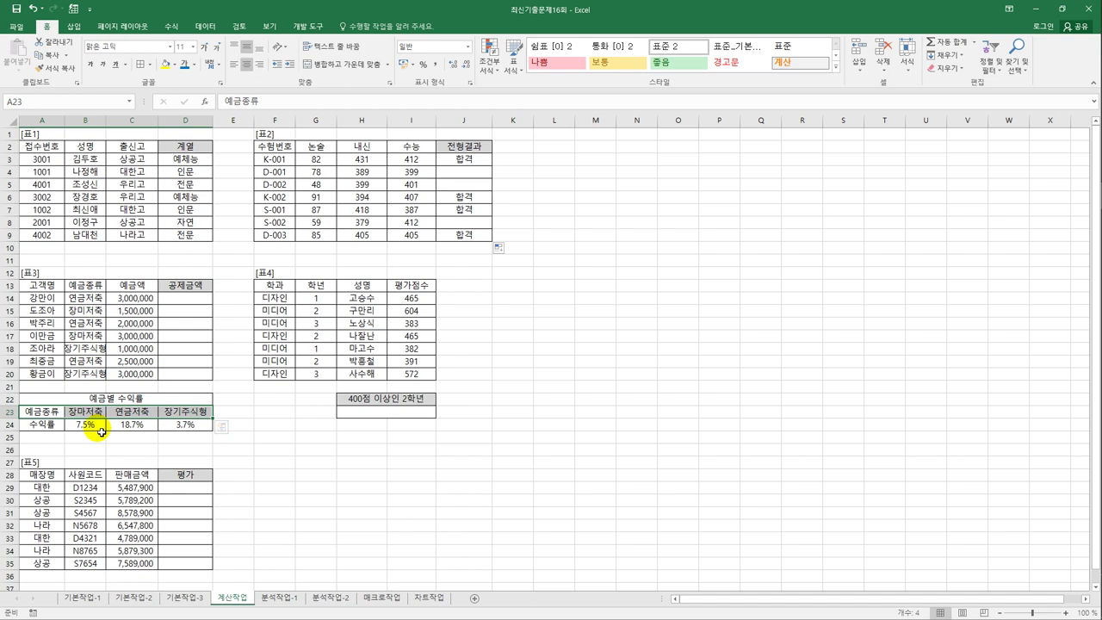
{"action": "left_click_drag", "start_coordinate": [43, 425], "coordinate": [182, 426]}
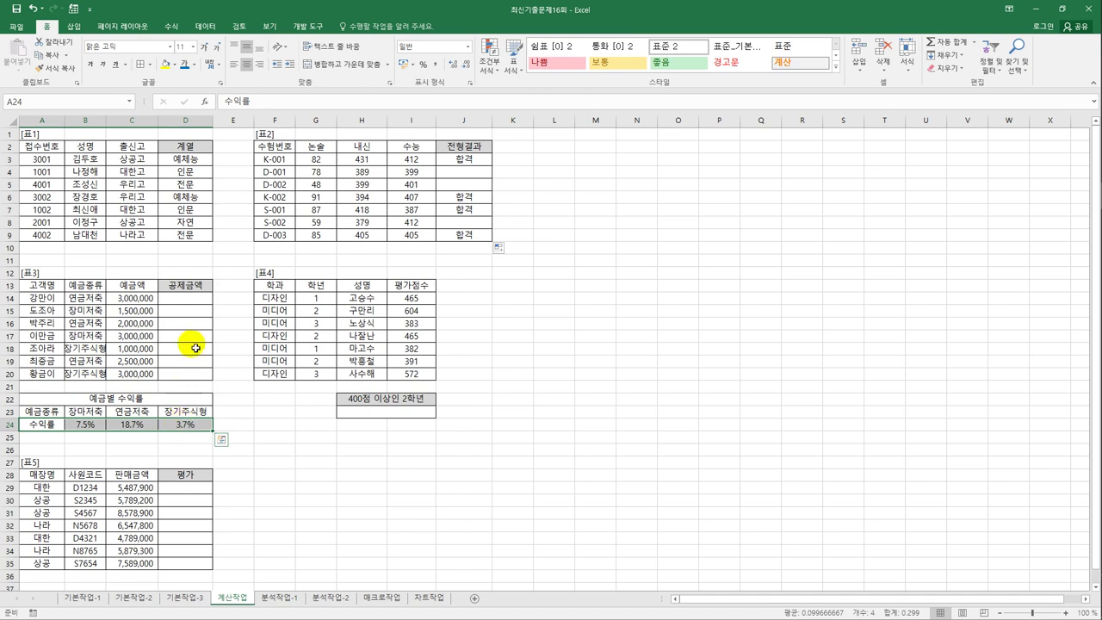
- Start an HLOOKUP formula in D14 of 표3's 공제금액 column with the 예금종류 in B14 as the lookup value
{"action": "left_click", "coordinate": [188, 305]}
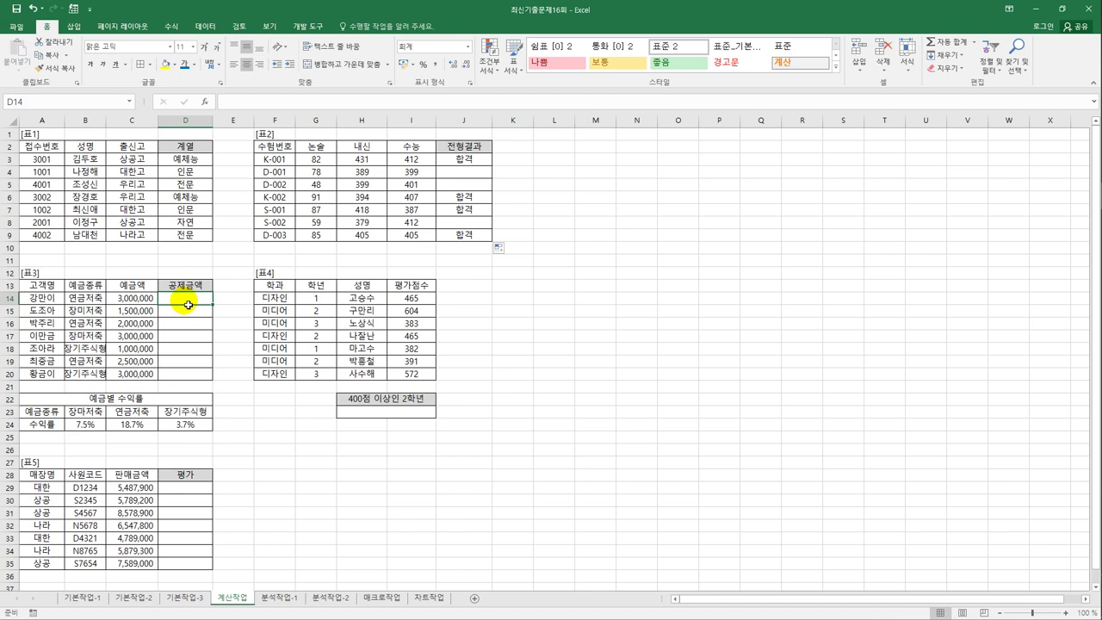
{"action": "type", "text": "="}
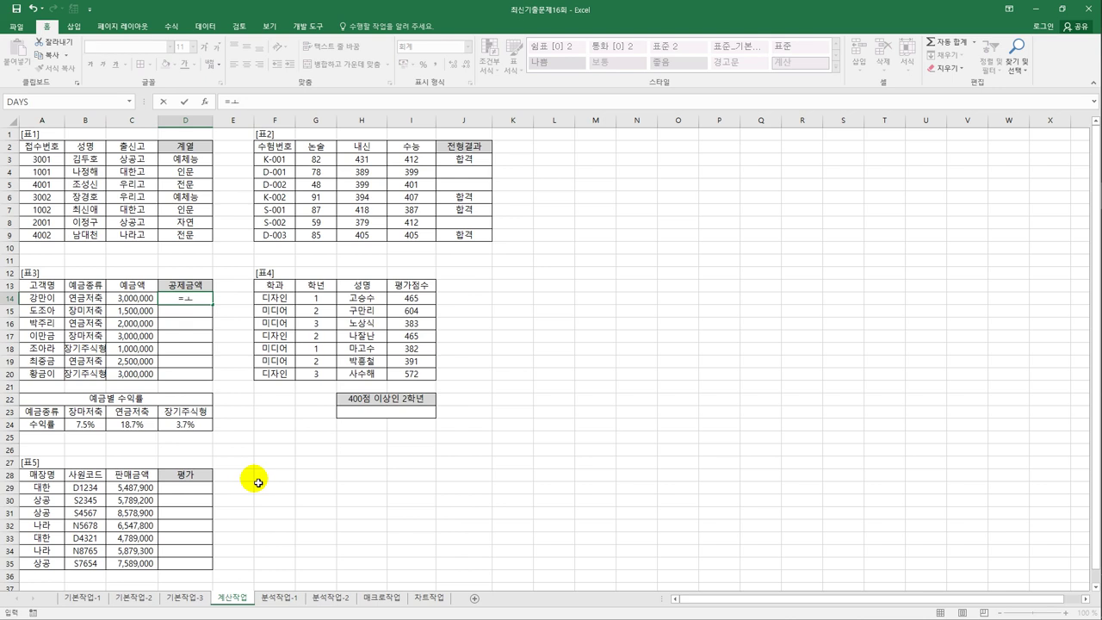
{"action": "type", "text": "h"}
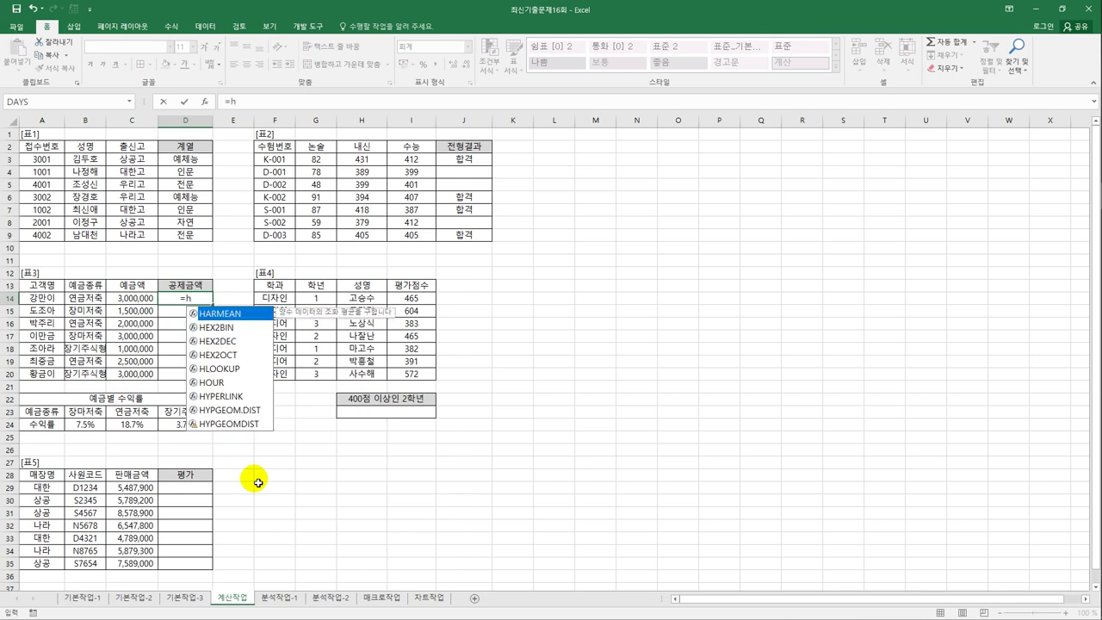
{"action": "left_click", "coordinate": [211, 370]}
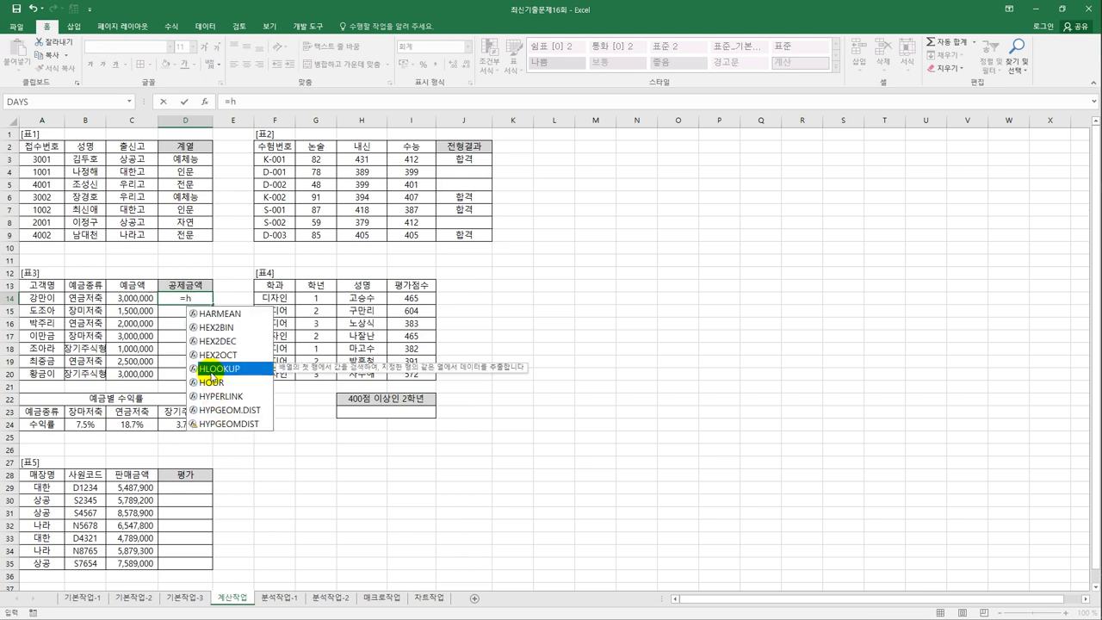
{"action": "double_click", "coordinate": [238, 373]}
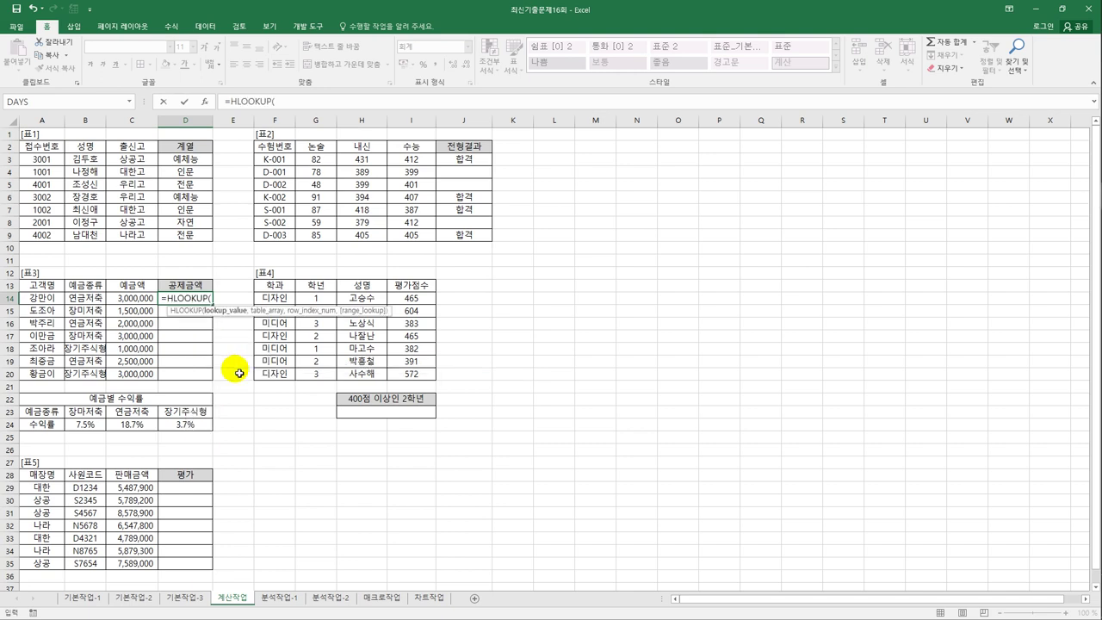
{"action": "left_click", "coordinate": [99, 301]}
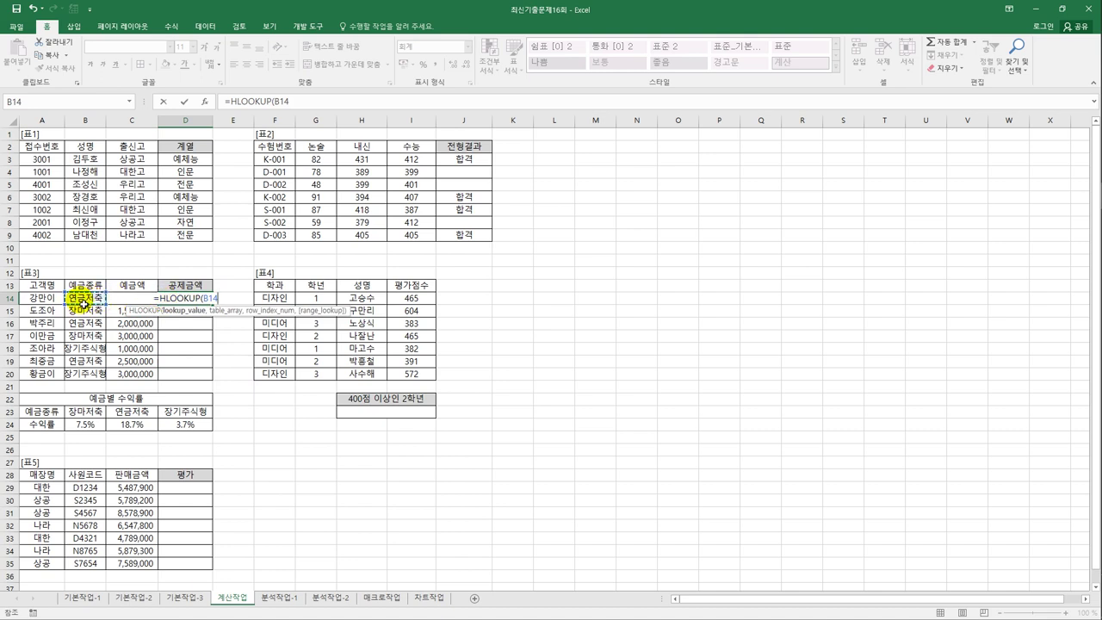
{"action": "type", "text": ","}
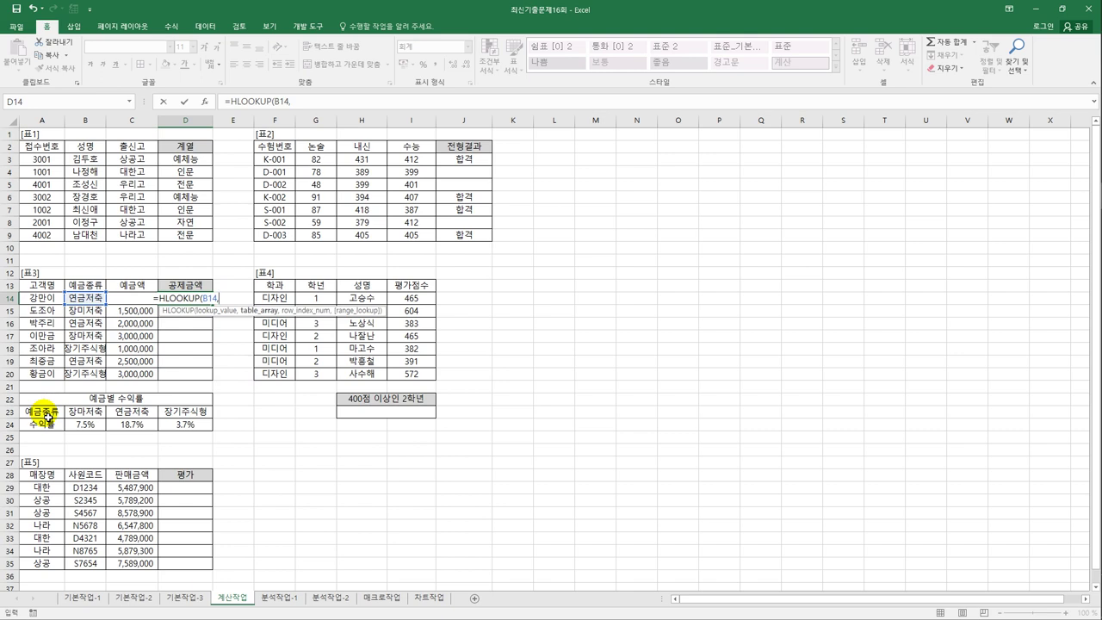
- Complete D14's HLOOKUP with the absolute table $A$23:$D$24, row 2 and exact match FALSE
{"action": "left_click_drag", "start_coordinate": [47, 416], "coordinate": [186, 429]}
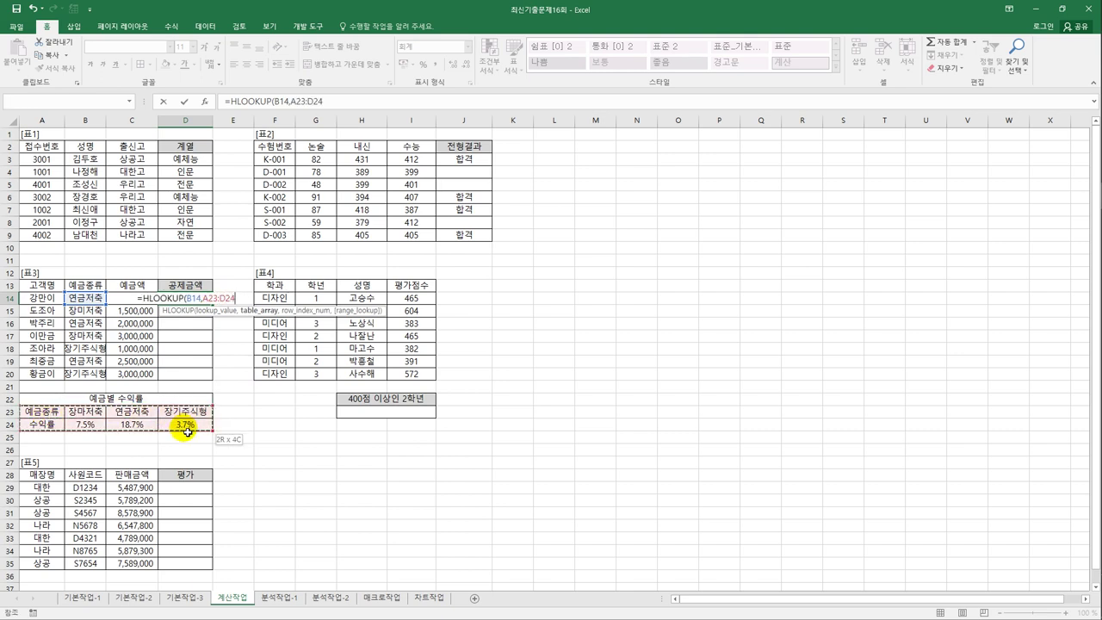
{"action": "left_click_drag", "start_coordinate": [186, 430], "coordinate": [187, 431]}
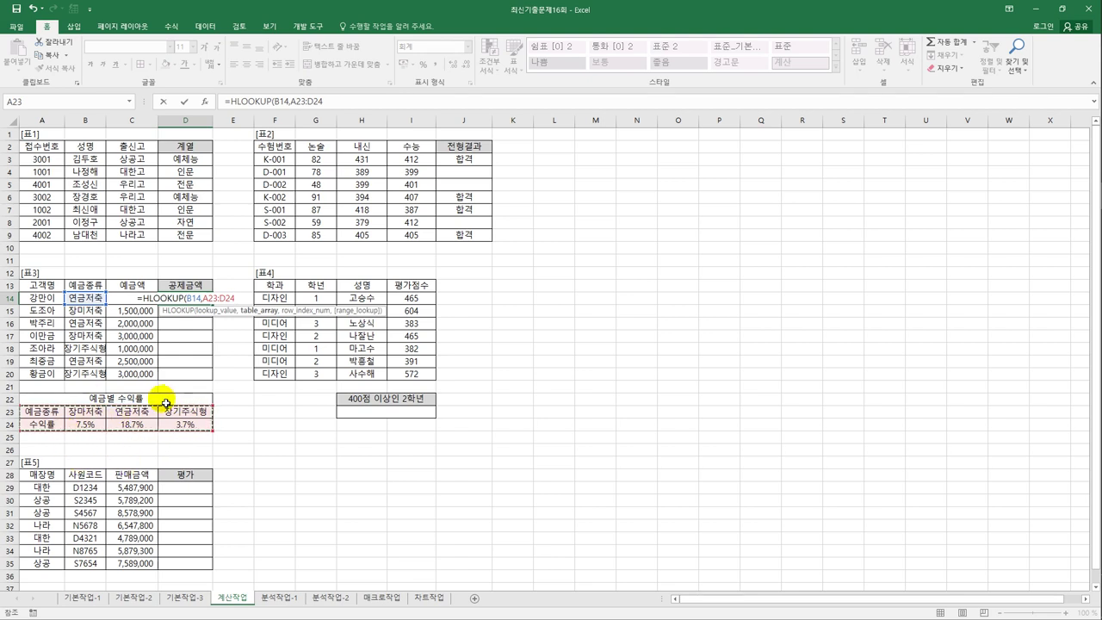
{"action": "key", "text": "F4"}
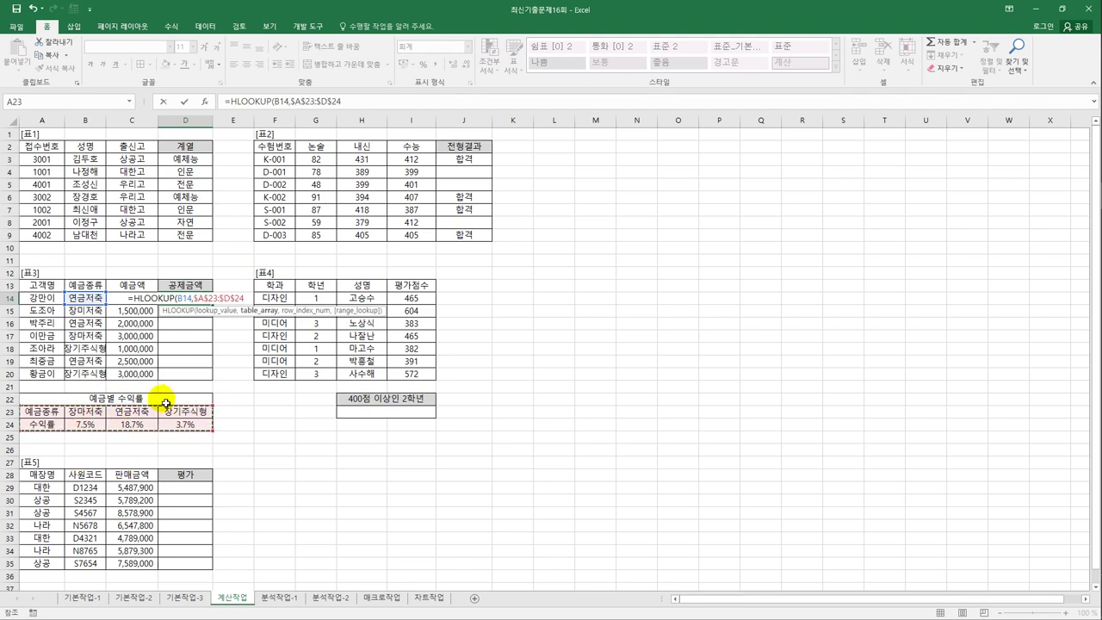
{"action": "type", "text": ","}
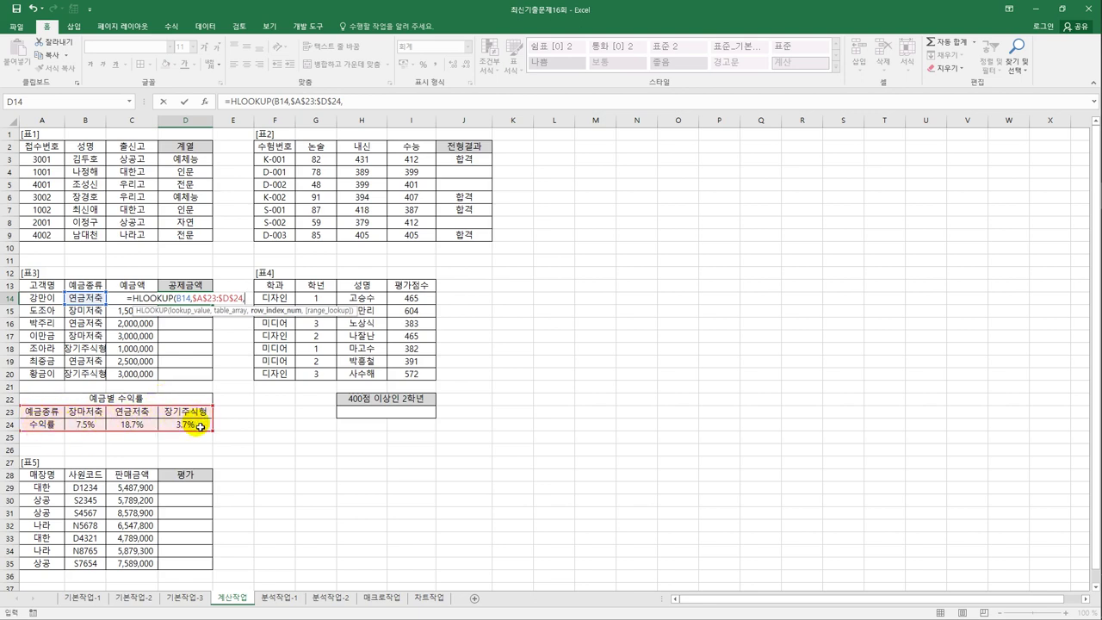
{"action": "type", "text": "2"}
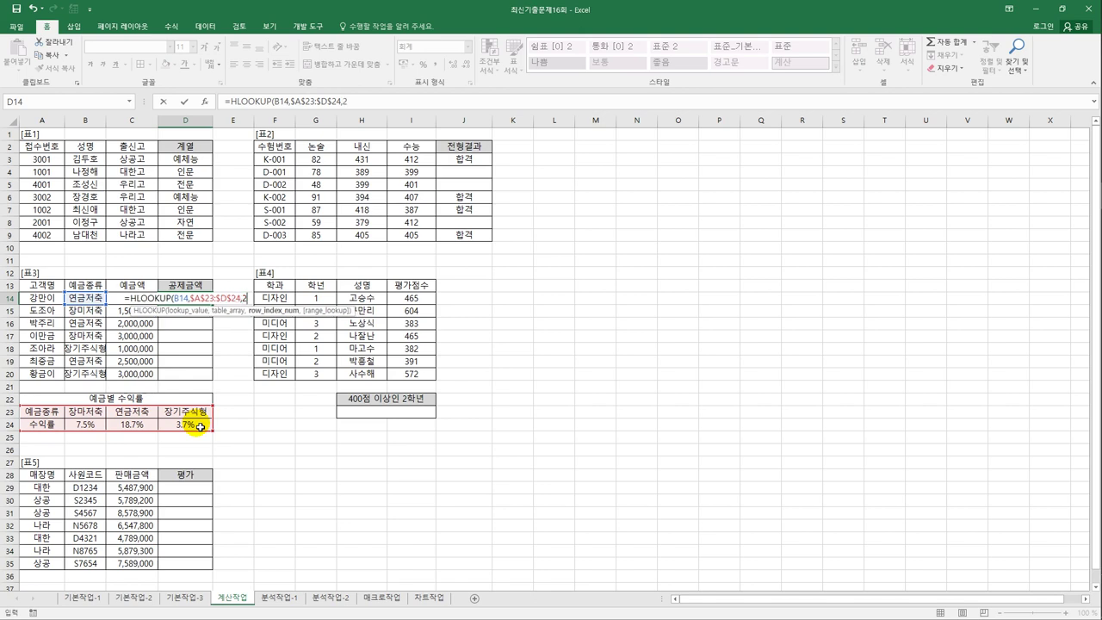
{"action": "type", "text": ","}
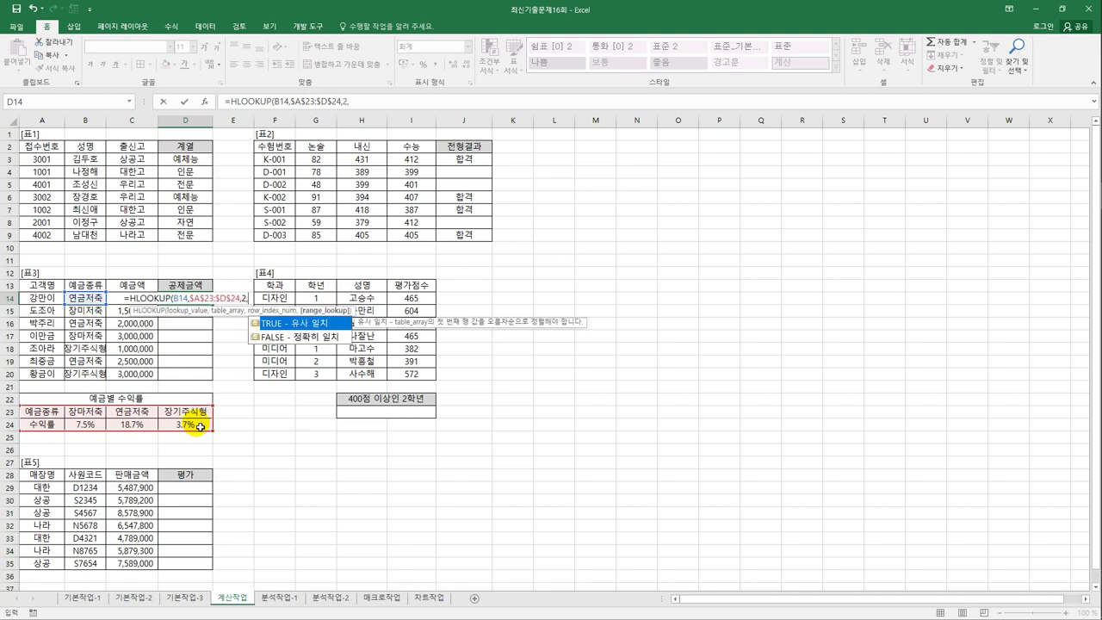
{"action": "double_click", "coordinate": [299, 337]}
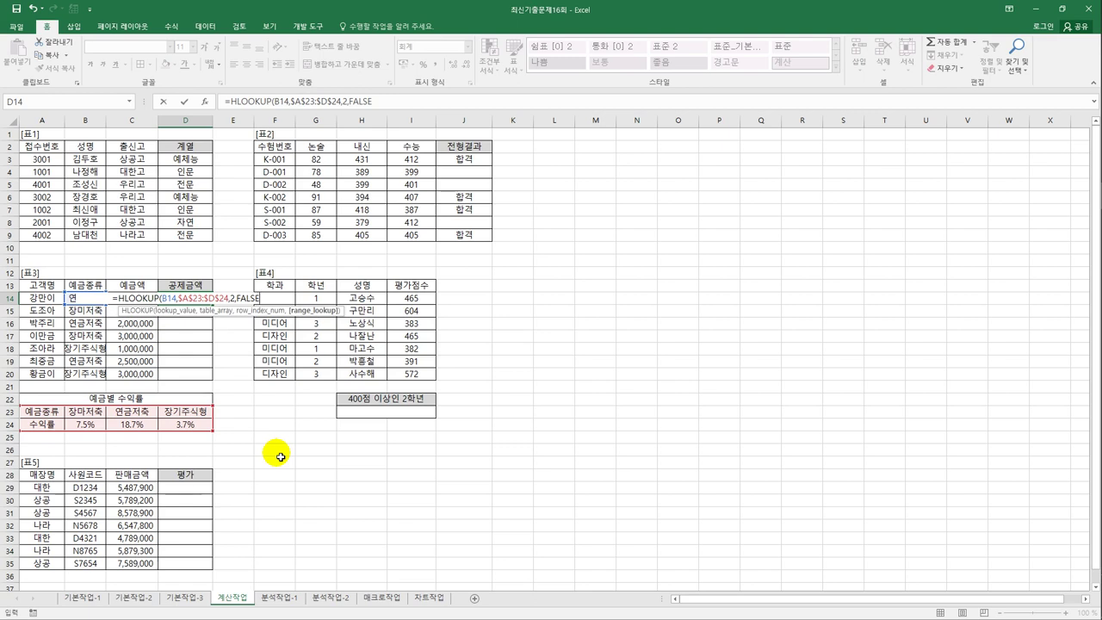
{"action": "key", "text": "Return"}
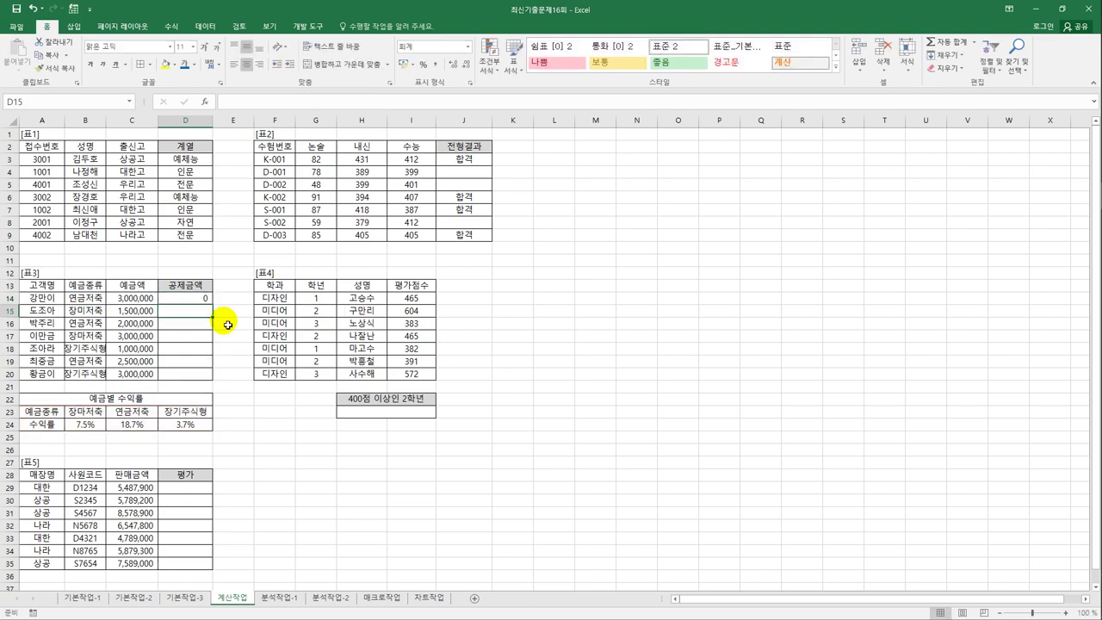
- Fill D14's HLOOKUP formula down to D20 and check the formula in D15
{"action": "left_click", "coordinate": [211, 298]}
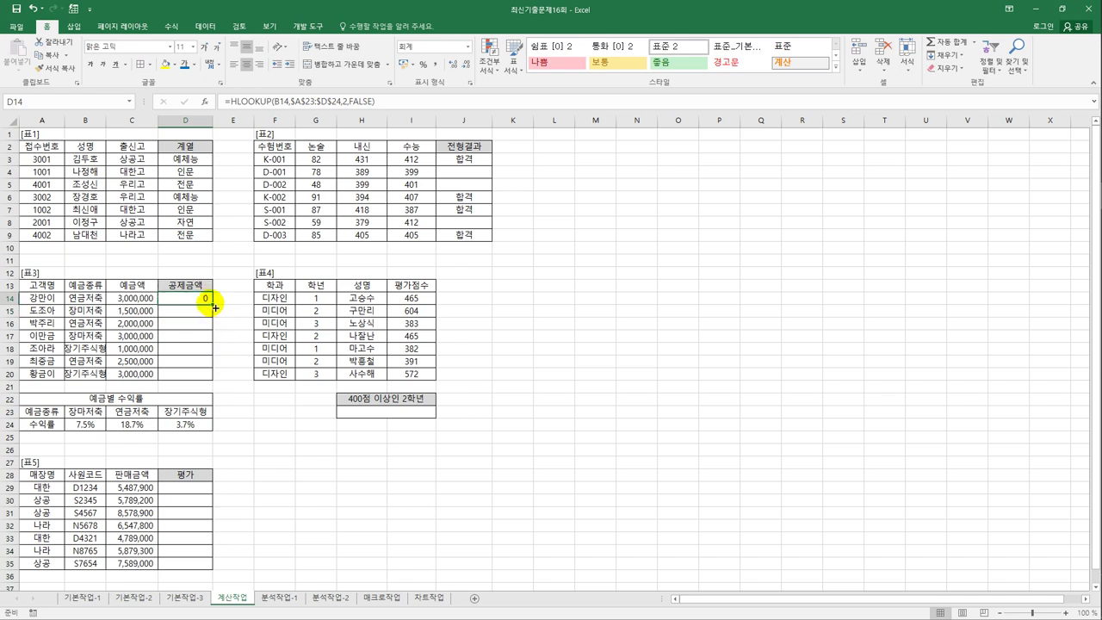
{"action": "left_click_drag", "start_coordinate": [213, 307], "coordinate": [212, 389]}
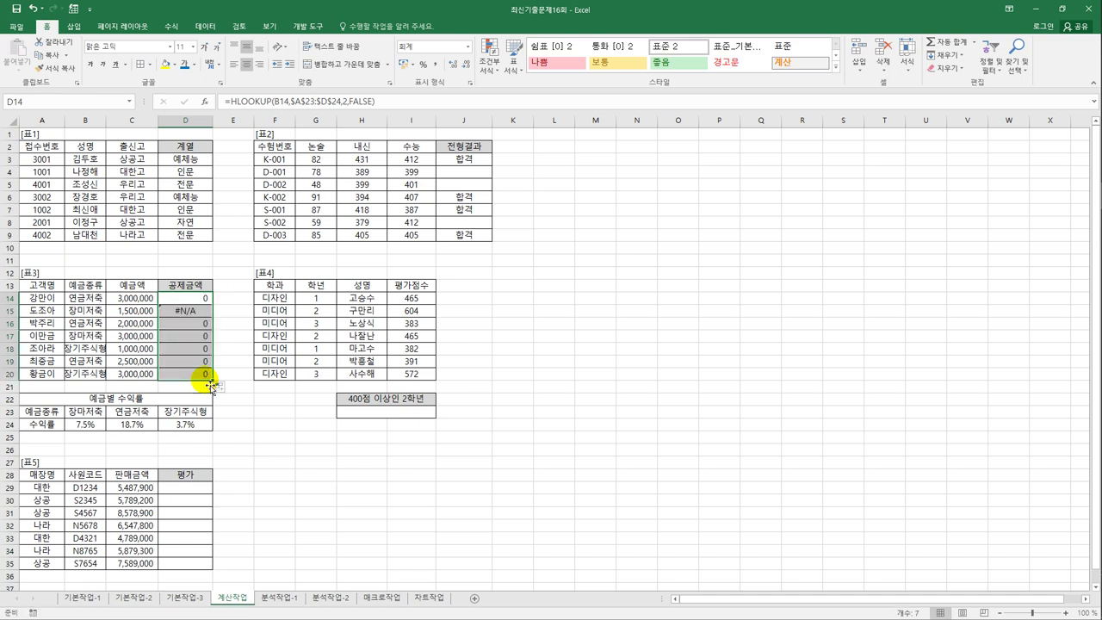
{"action": "left_click", "coordinate": [185, 312]}
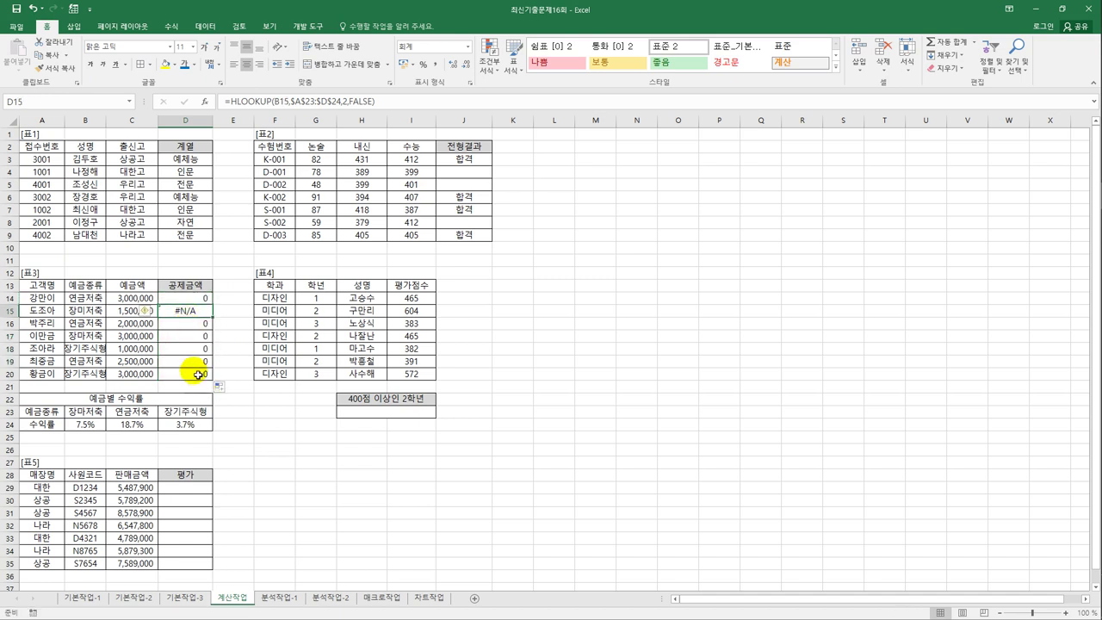
- Preview D14's value in the 일반 and one-decimal 백분율 number formats without applying either
{"action": "left_click", "coordinate": [198, 301]}
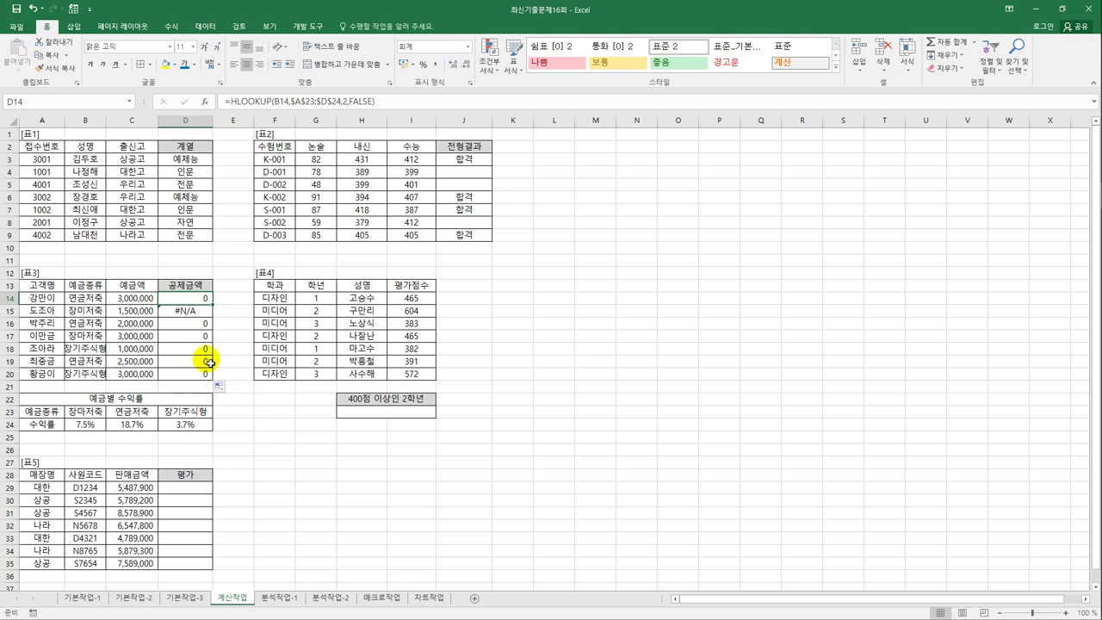
{"action": "right_click", "coordinate": [196, 299]}
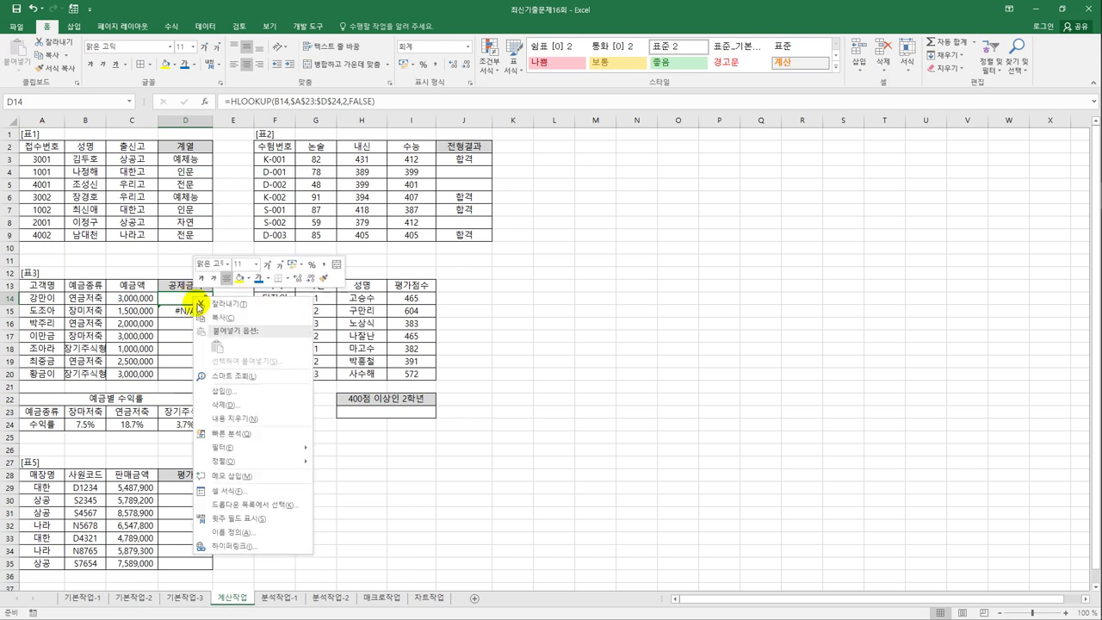
{"action": "left_click", "coordinate": [246, 489]}
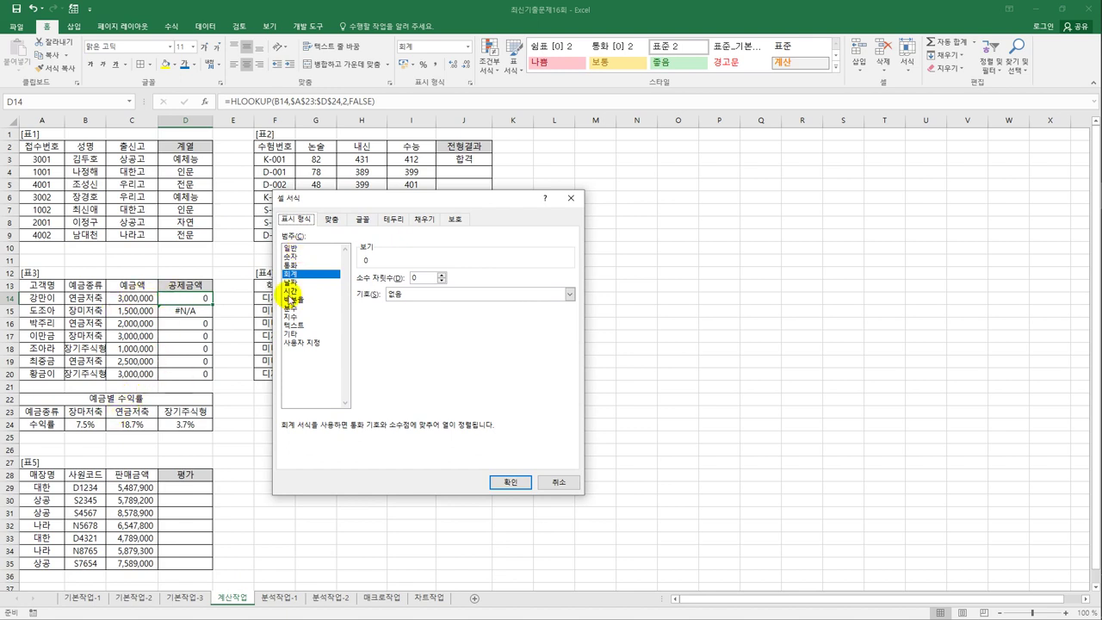
{"action": "left_click", "coordinate": [302, 249]}
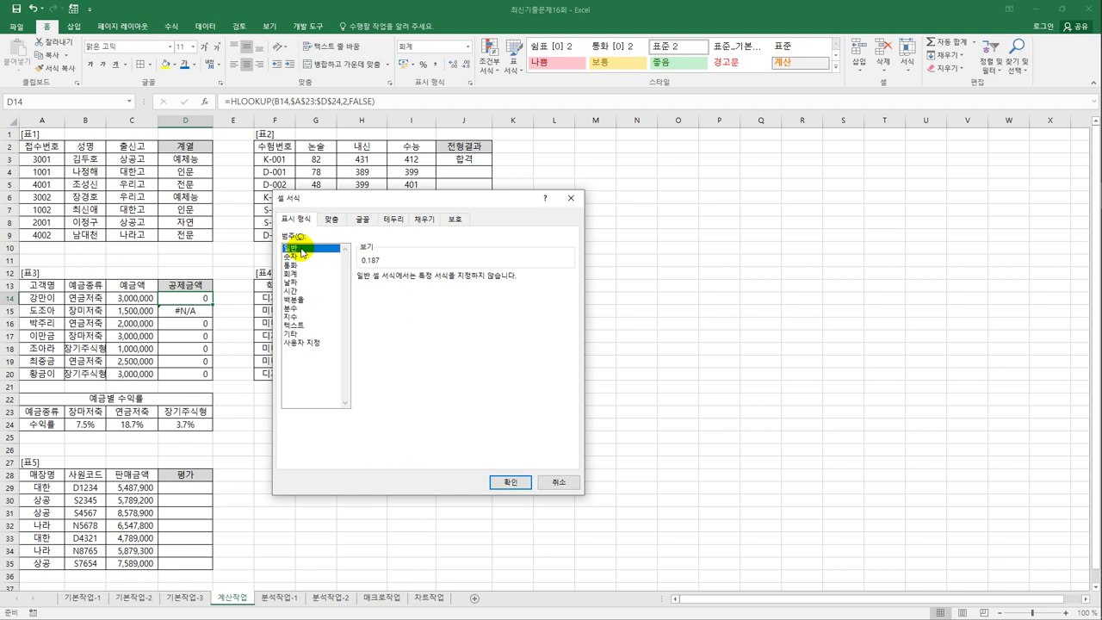
{"action": "left_click", "coordinate": [303, 300]}
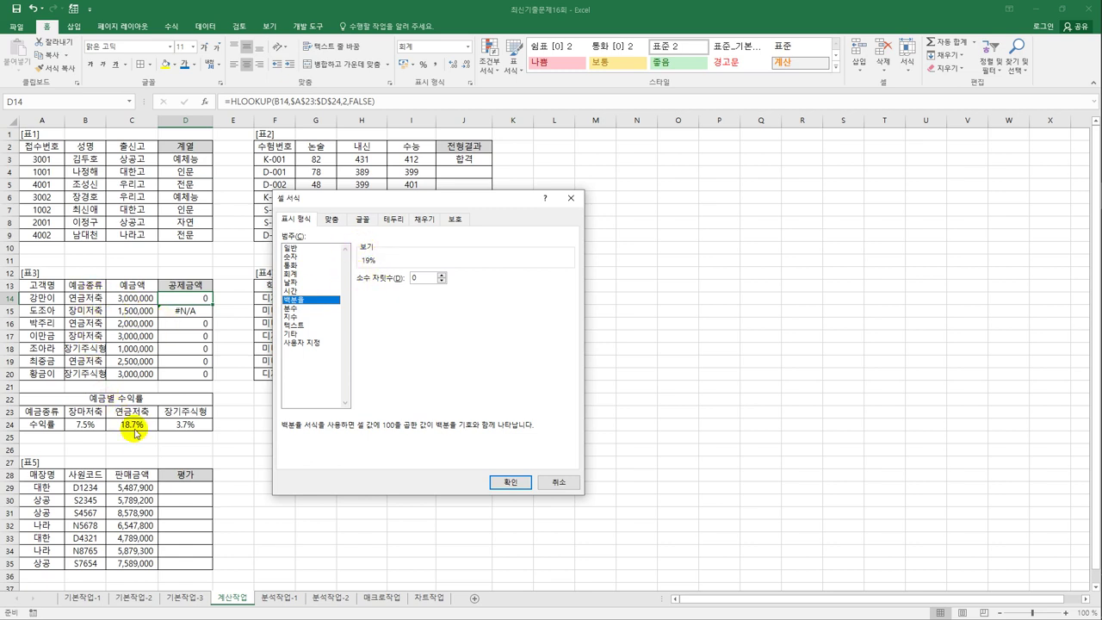
{"action": "left_click", "coordinate": [442, 276]}
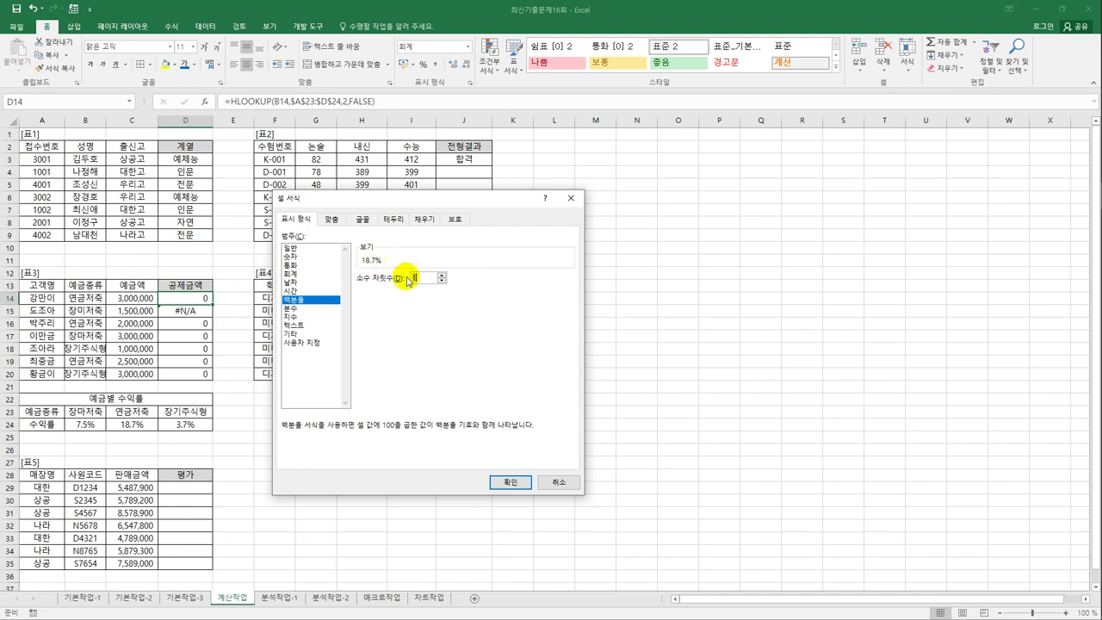
{"action": "left_click", "coordinate": [561, 484]}
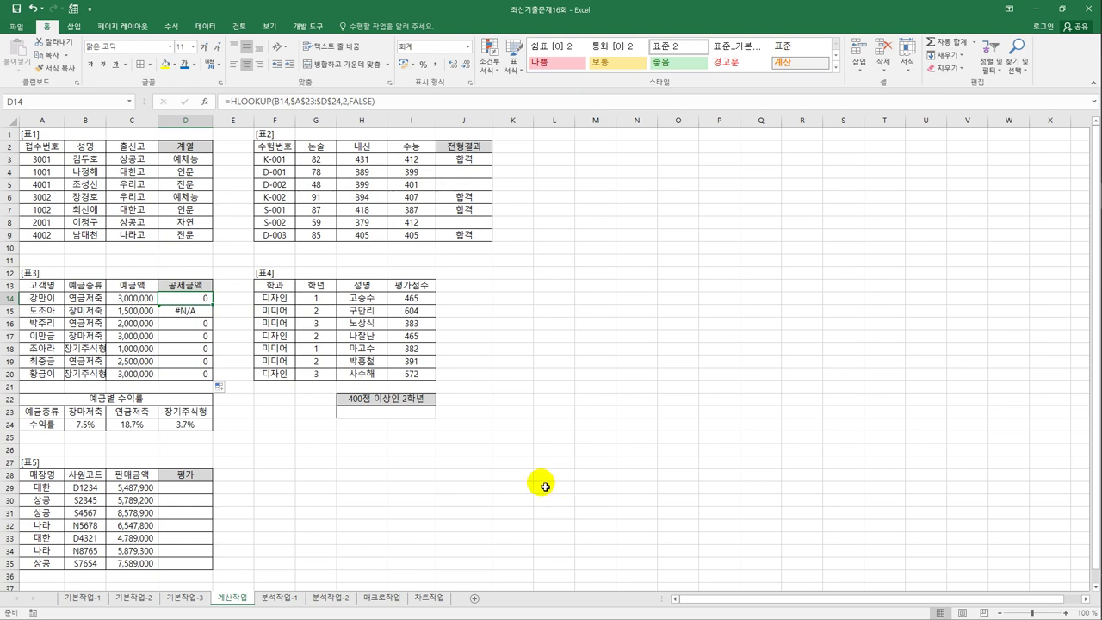
- Multiply D14's HLOOKUP result by the 예금액 in C14 and fill the formula down to D20
{"action": "left_click", "coordinate": [405, 105]}
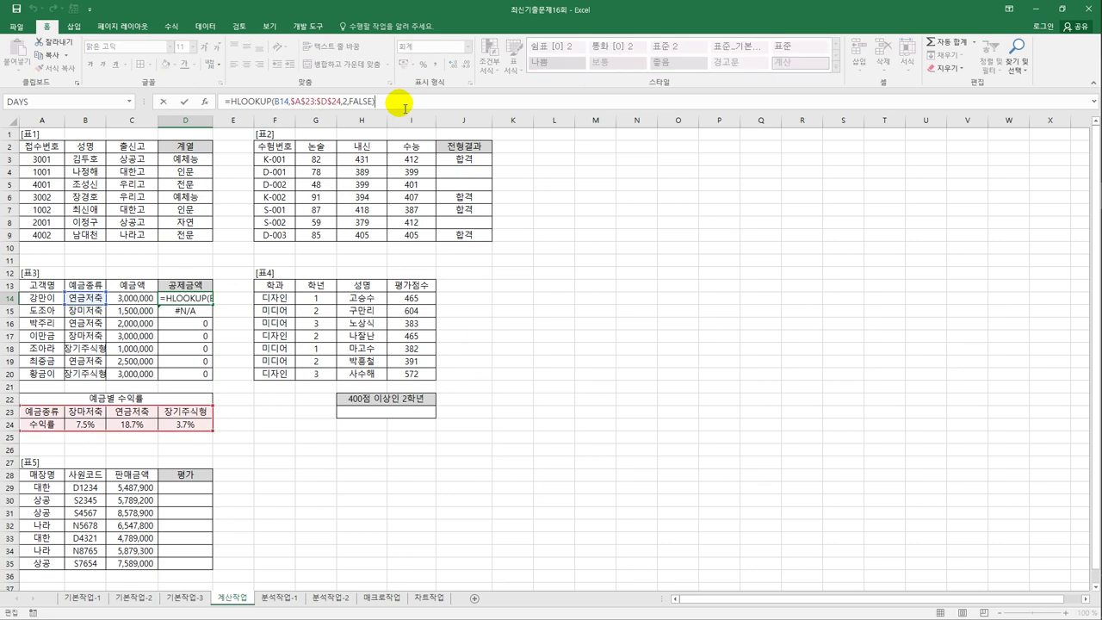
{"action": "type", "text": "*"}
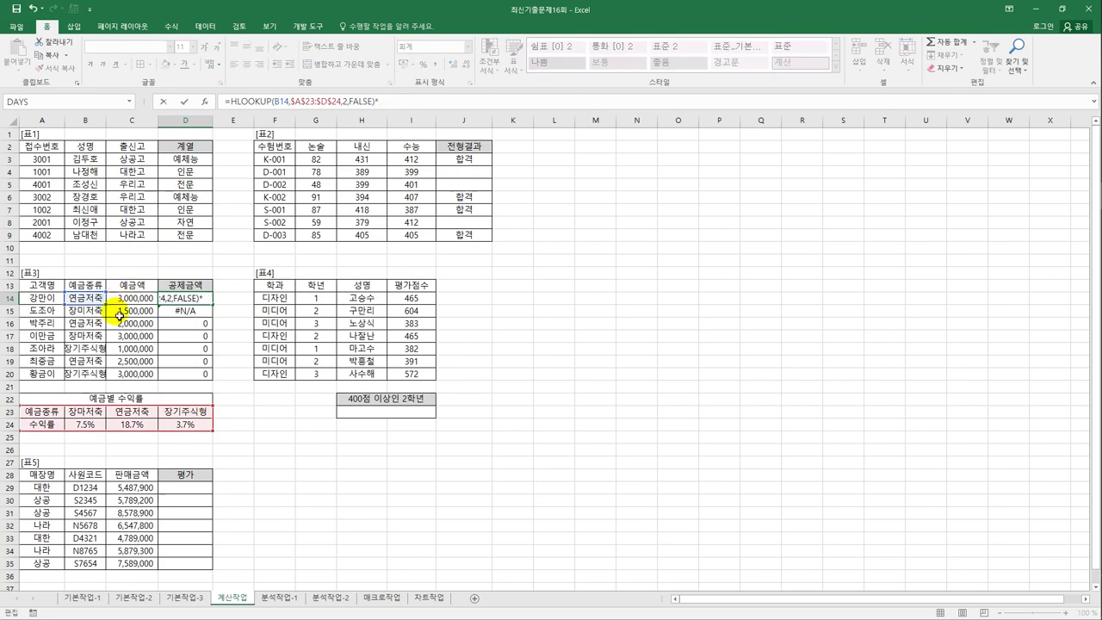
{"action": "left_click", "coordinate": [126, 304]}
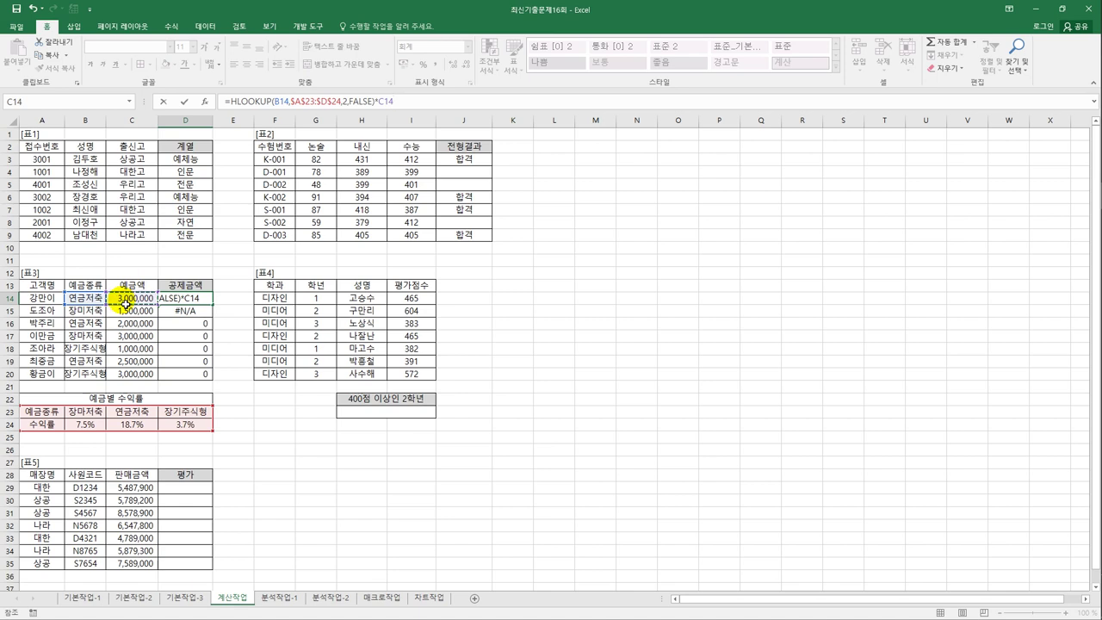
{"action": "key", "text": "Return"}
{"action": "left_click", "coordinate": [205, 299]}
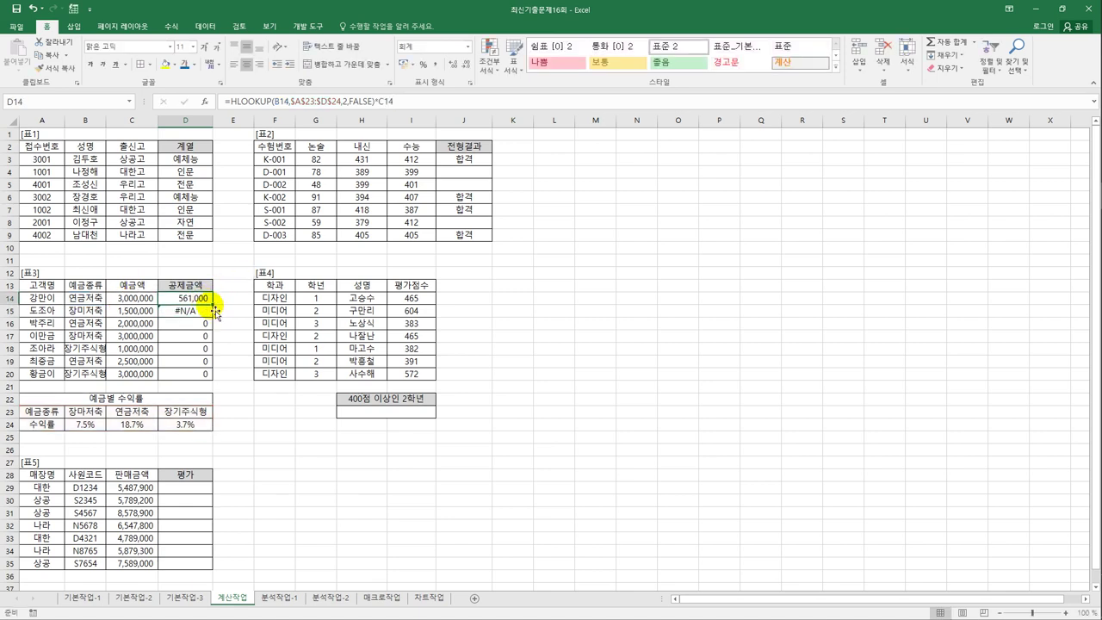
{"action": "left_click_drag", "start_coordinate": [213, 305], "coordinate": [212, 380]}
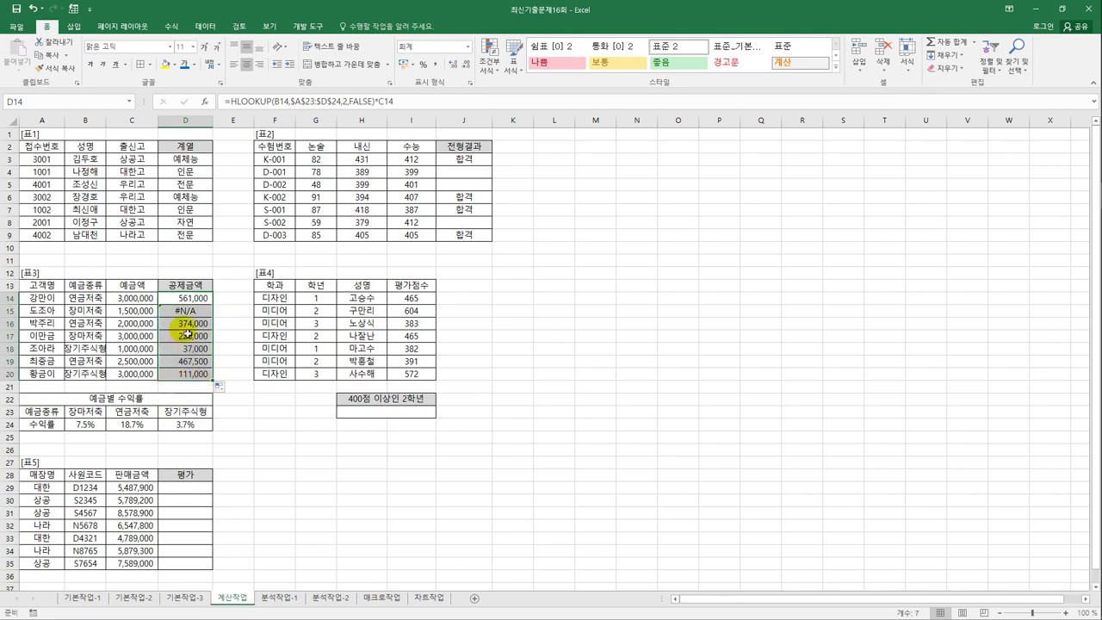
- Compare D15's formula and the 예금종류 in B15 with the 장마저축 column of the 예금별 수익률 table
{"action": "left_click", "coordinate": [189, 311]}
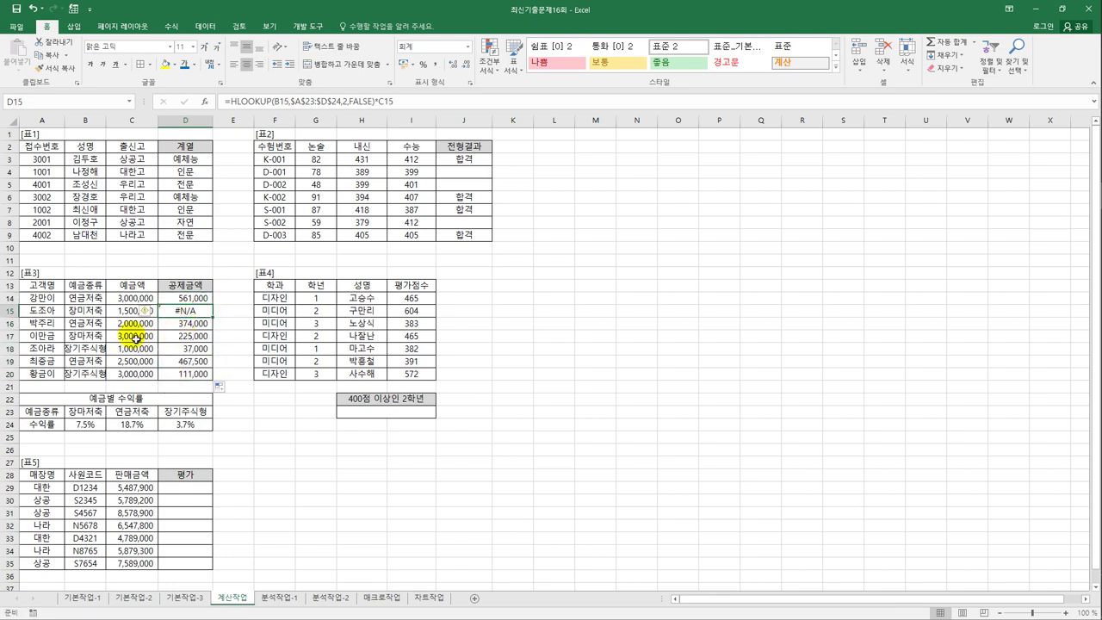
{"action": "left_click", "coordinate": [87, 312]}
{"action": "left_click", "coordinate": [86, 412]}
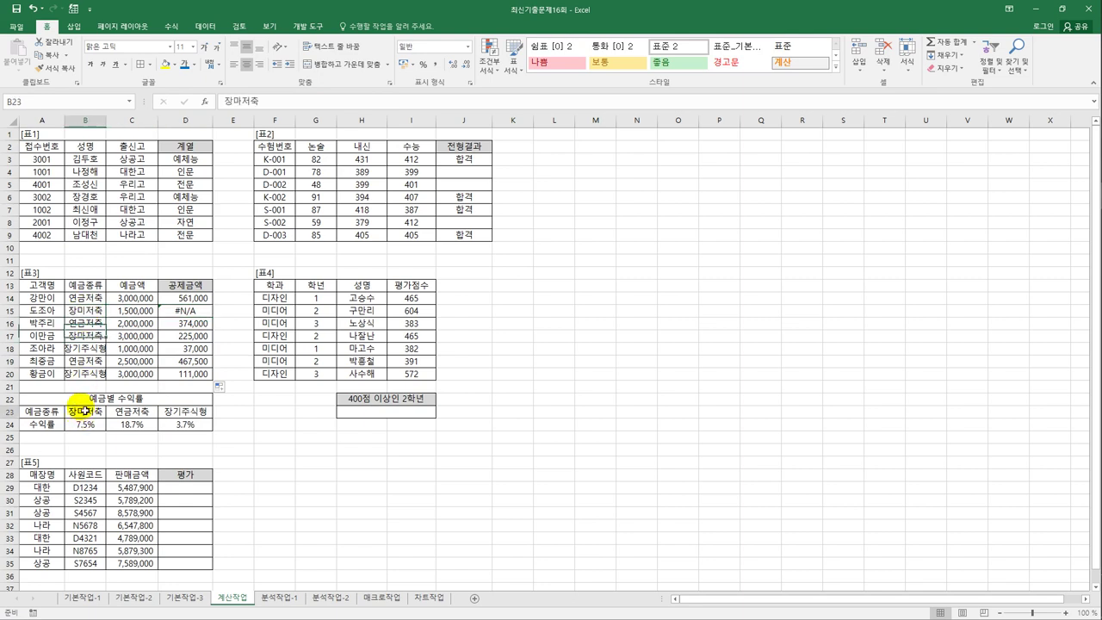
{"action": "left_click_drag", "start_coordinate": [93, 429], "coordinate": [93, 431]}
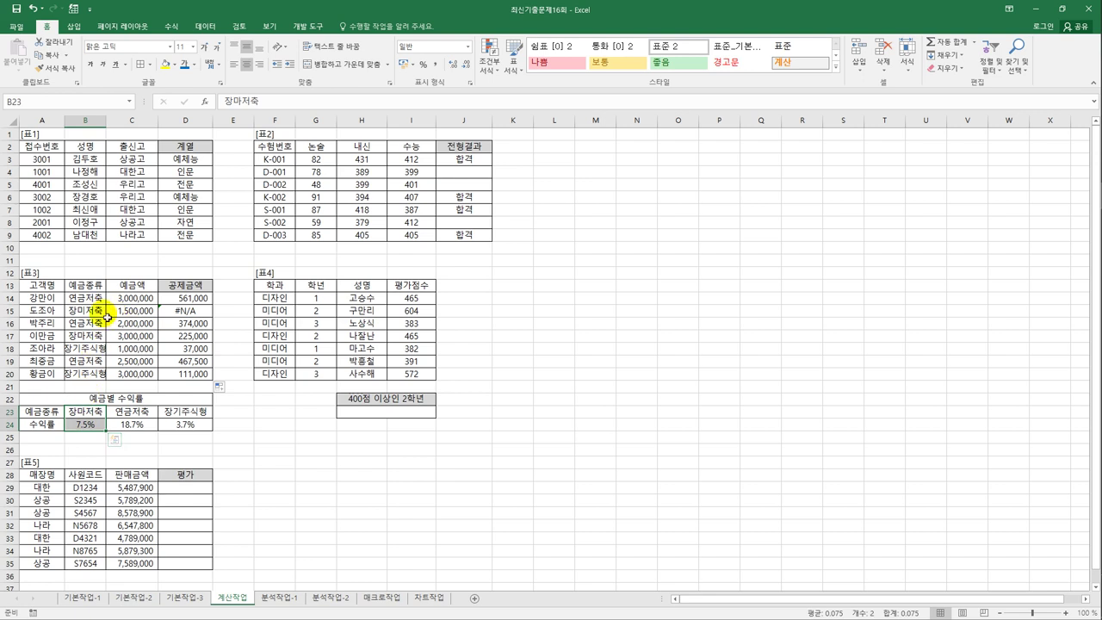
{"action": "left_click", "coordinate": [194, 314]}
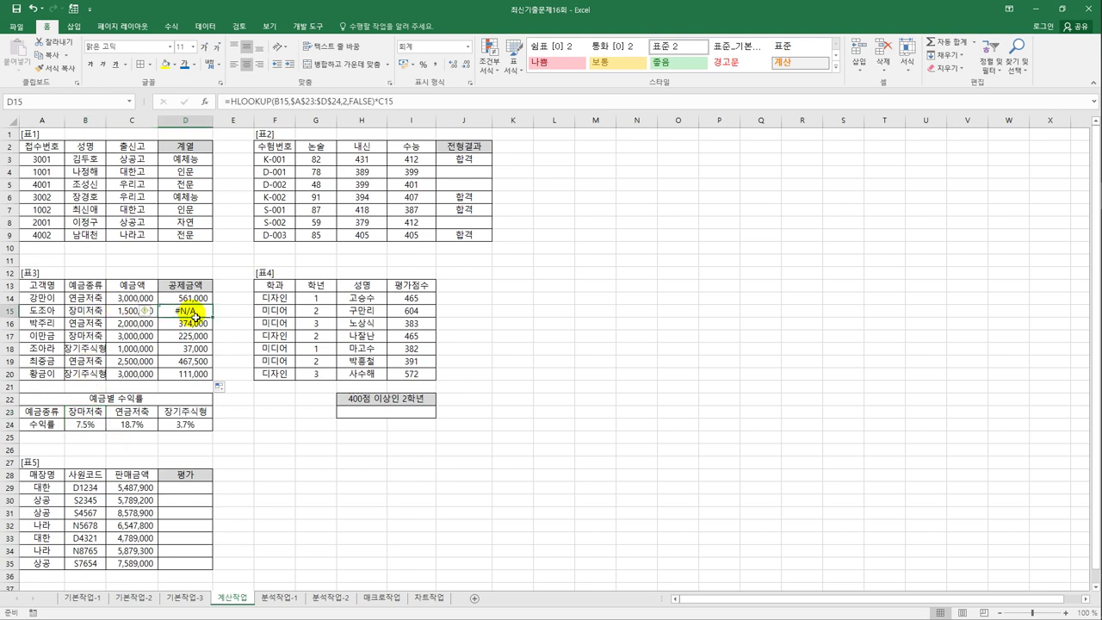
{"action": "left_click", "coordinate": [186, 298]}
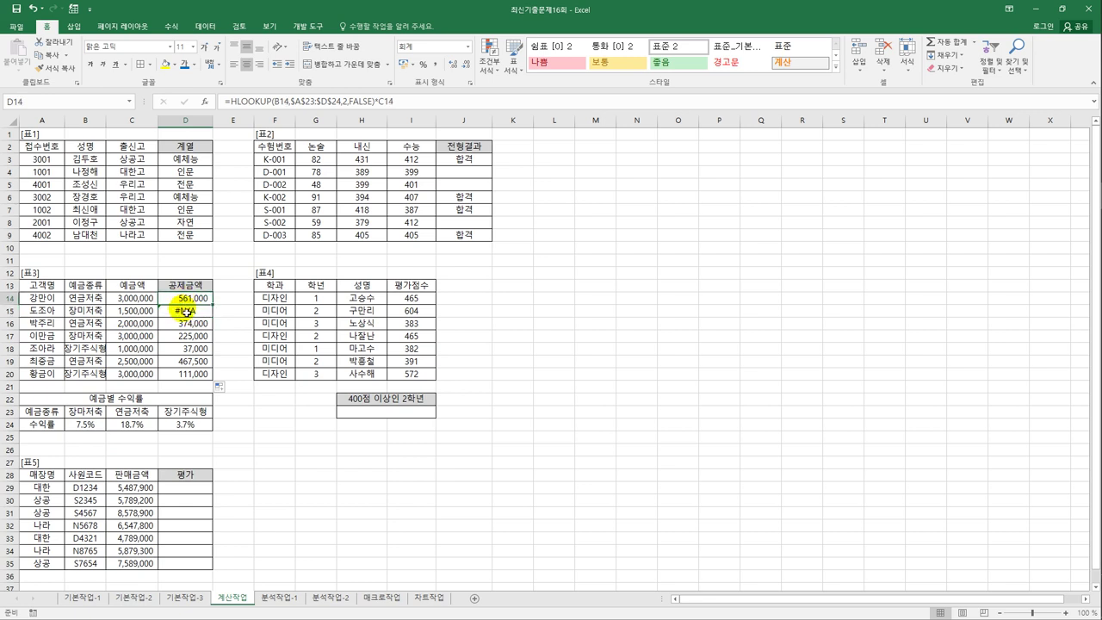
- Review the 수익률 values in B24:D24, the 공제금액 results in D14:D20 and the formula in D15
{"action": "left_click_drag", "start_coordinate": [72, 428], "coordinate": [178, 422]}
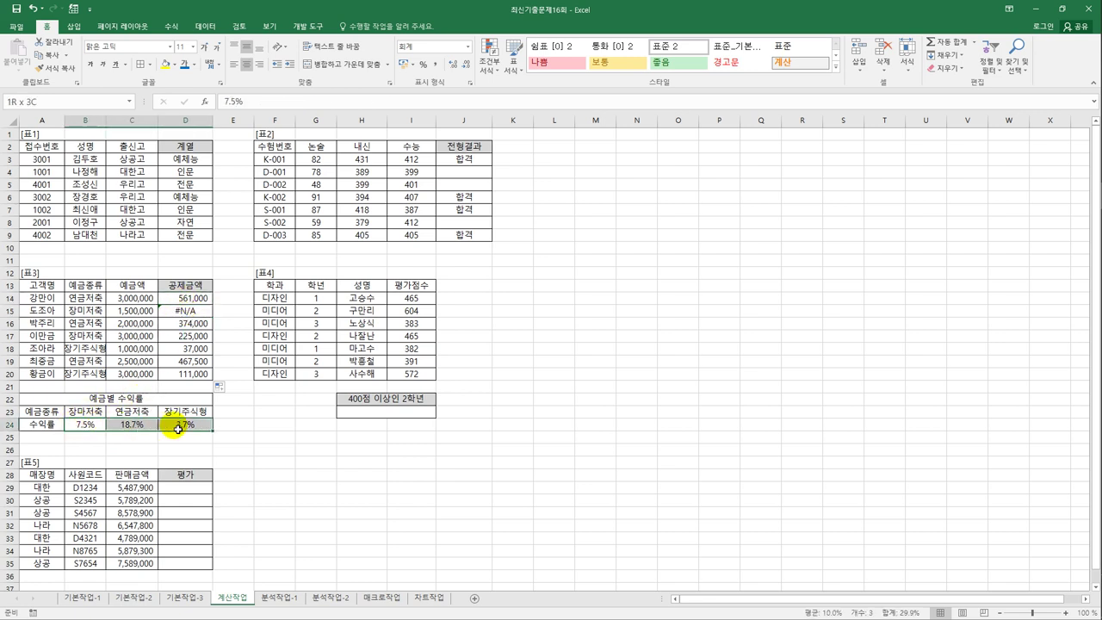
{"action": "left_click_drag", "start_coordinate": [186, 298], "coordinate": [190, 379]}
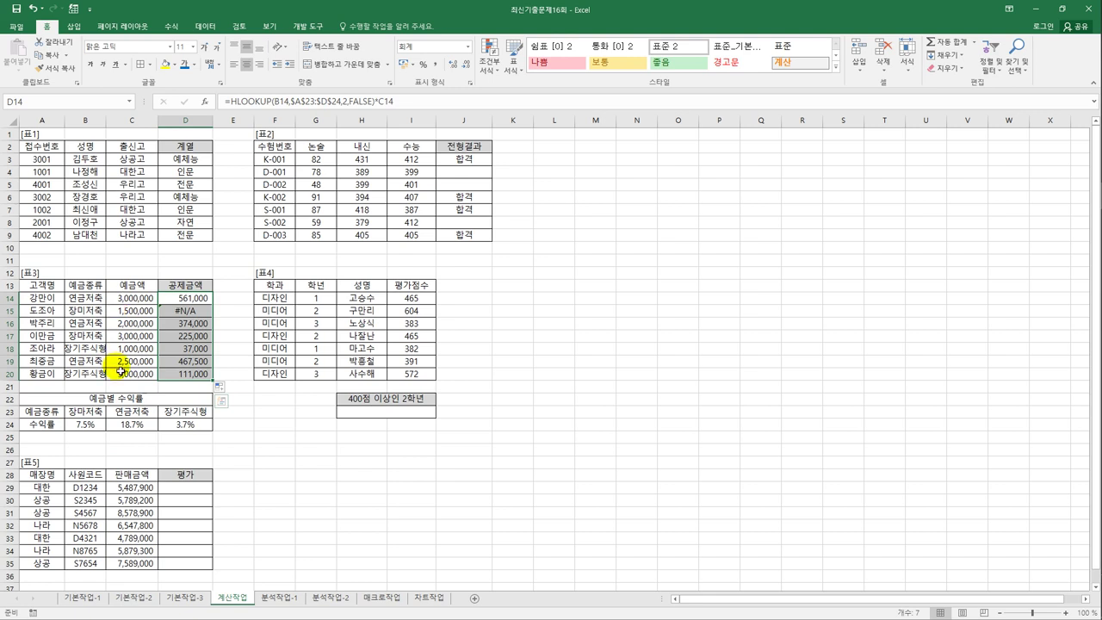
{"action": "left_click", "coordinate": [187, 315]}
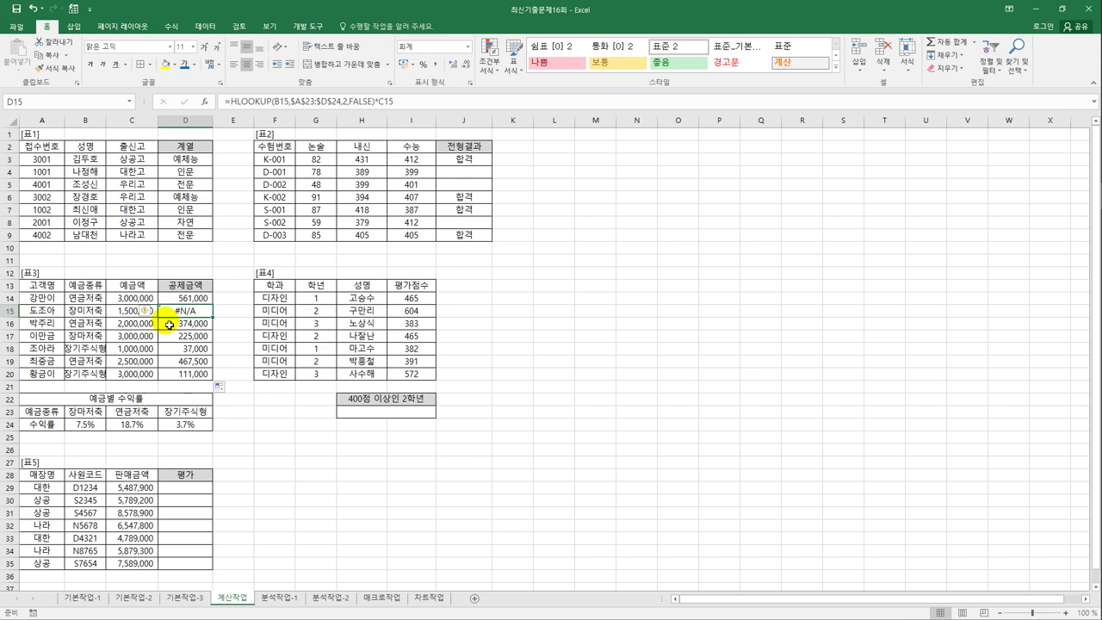
- Insert the IFERROR function in front of HLOOKUP in D14's formula
{"action": "left_click", "coordinate": [189, 300]}
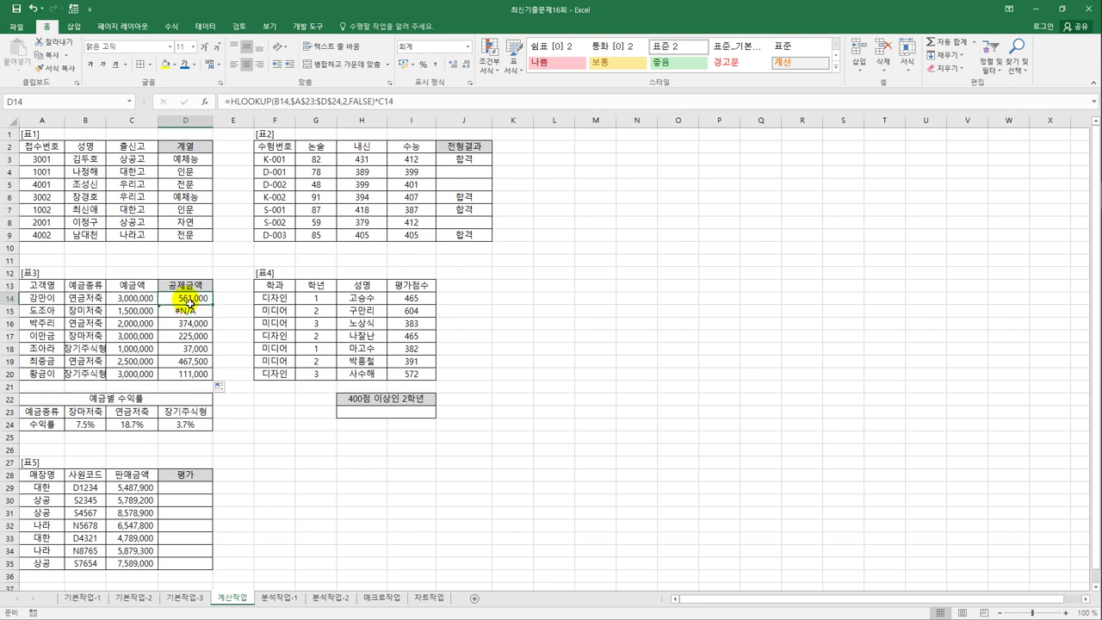
{"action": "left_click", "coordinate": [231, 101]}
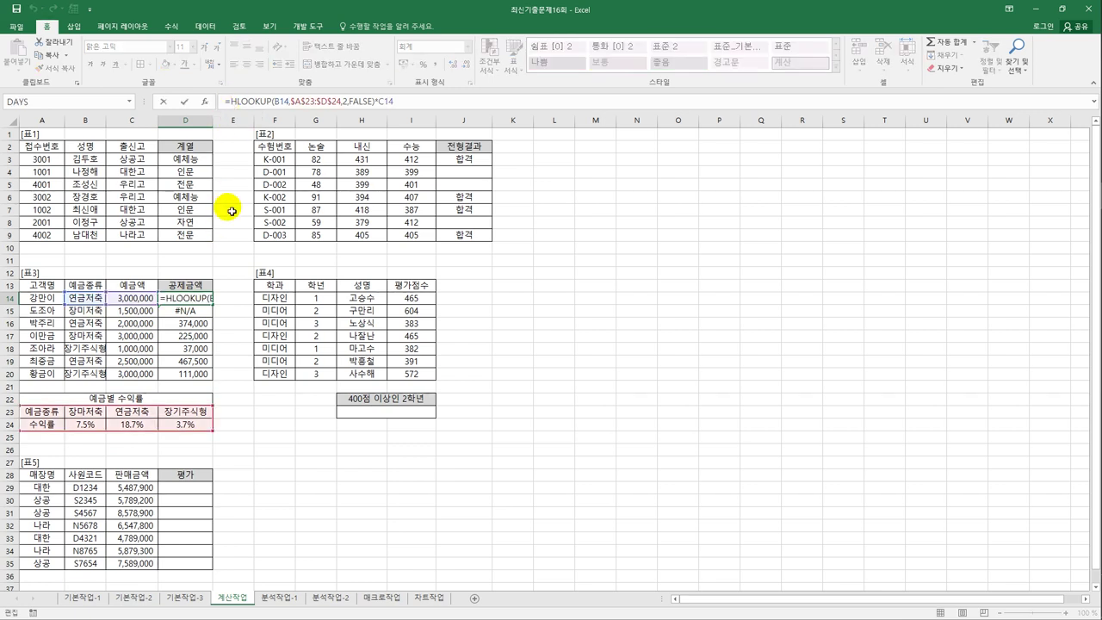
{"action": "type", "text": "if"}
{"action": "key", "text": "Down"}
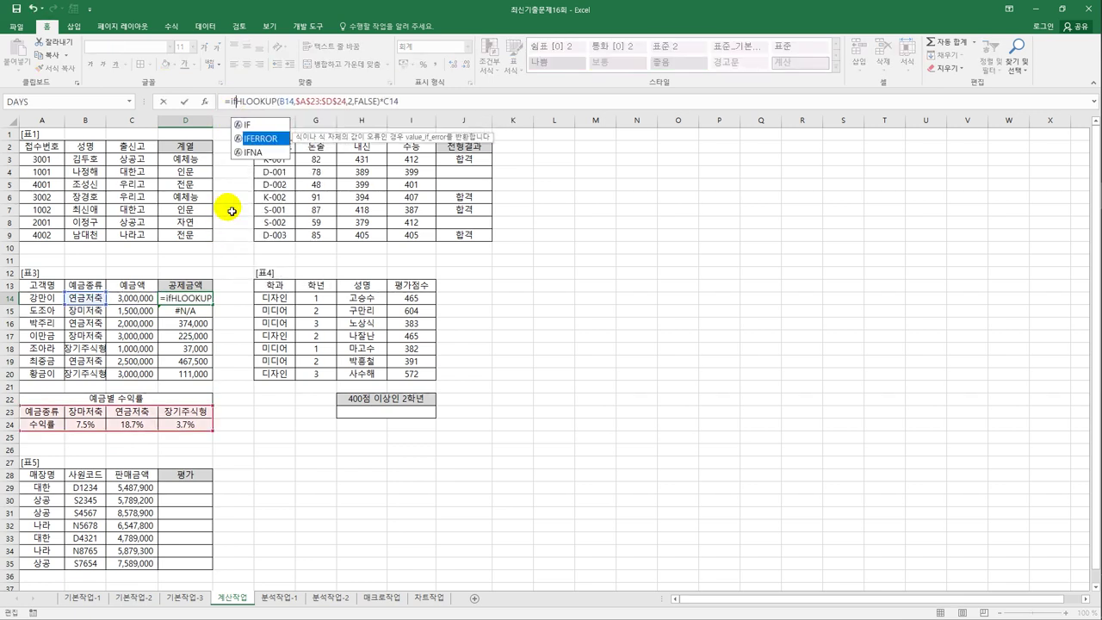
{"action": "key", "text": "Tab"}
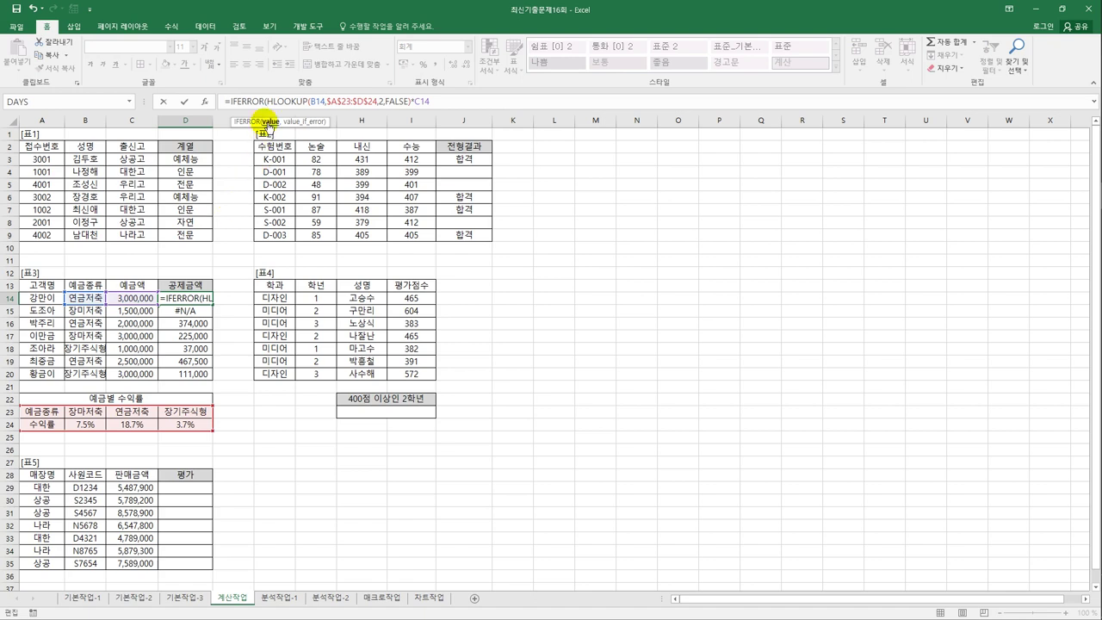
- Add "예금종류오류" as the IFERROR fallback after *C14 and complete D14's formula
{"action": "left_click", "coordinate": [430, 102]}
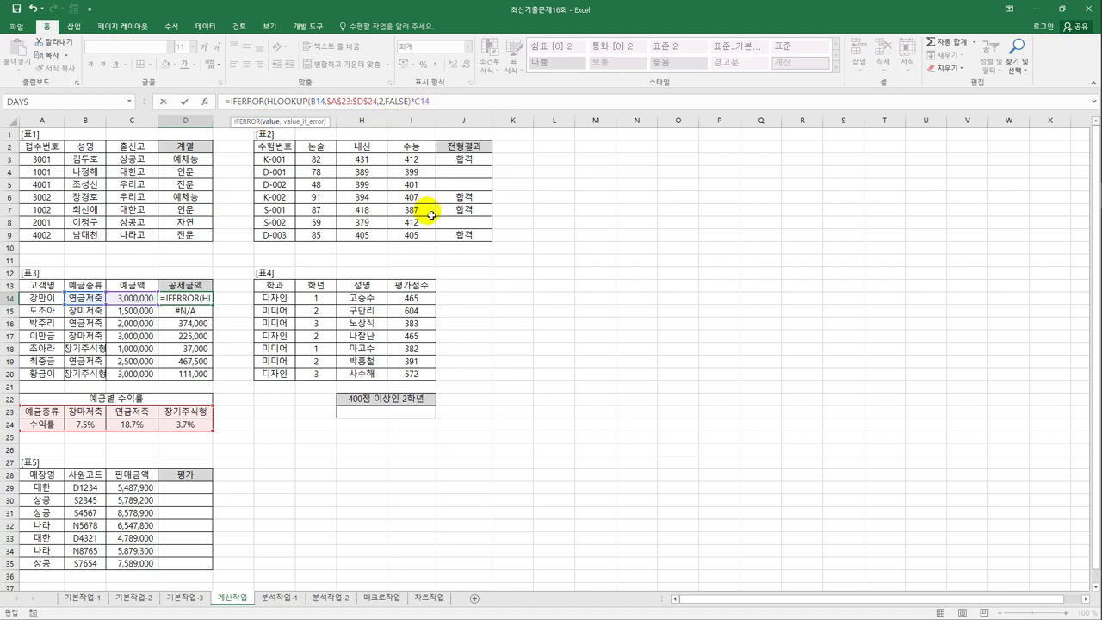
{"action": "type", "text": ","}
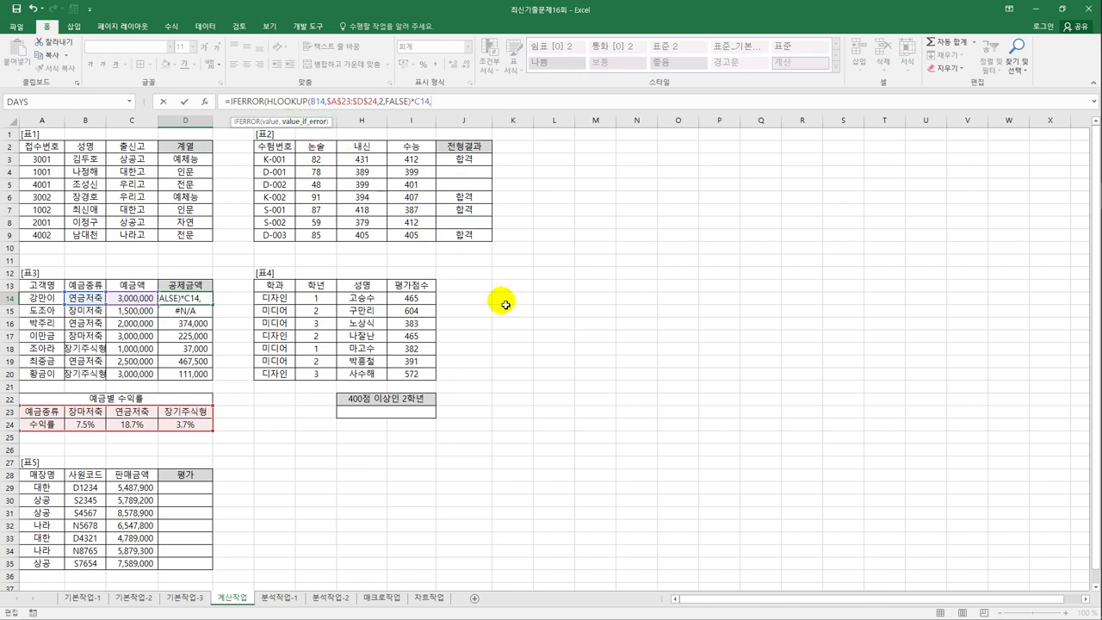
{"action": "type", "text": "\""}
{"action": "type", "text": "dp"}
{"action": "key", "text": "BackSpace"}
{"action": "key", "text": "BackSpace"}
{"action": "type", "text": "예금종류오"}
{"action": "type", "text": "류\""}
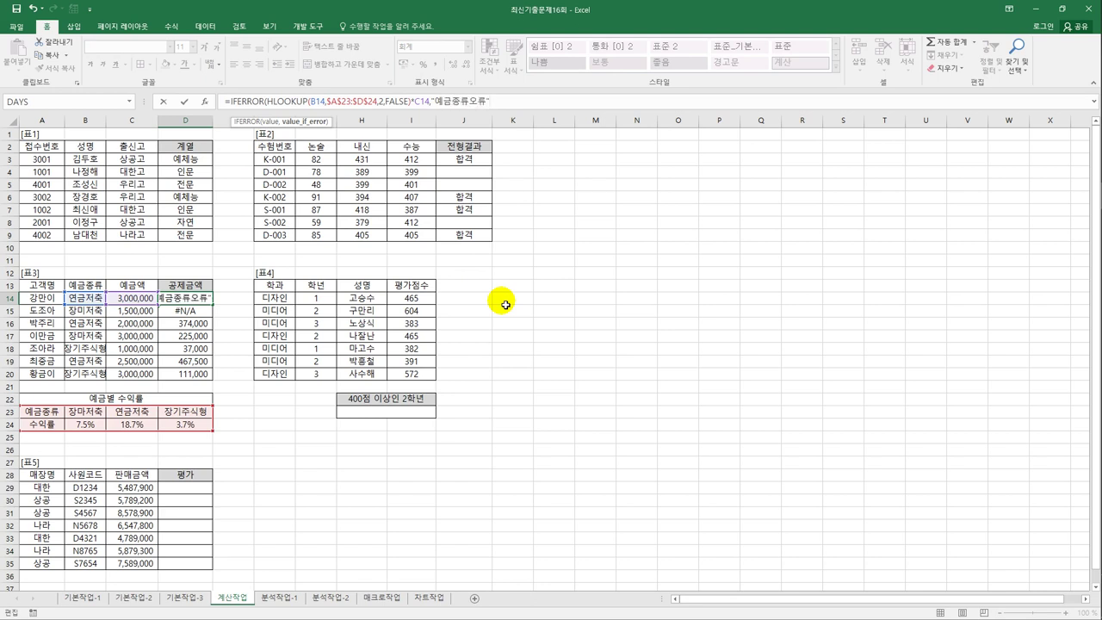
{"action": "type", "text": ")"}
{"action": "key", "text": "Return"}
{"action": "key", "text": "Up"}
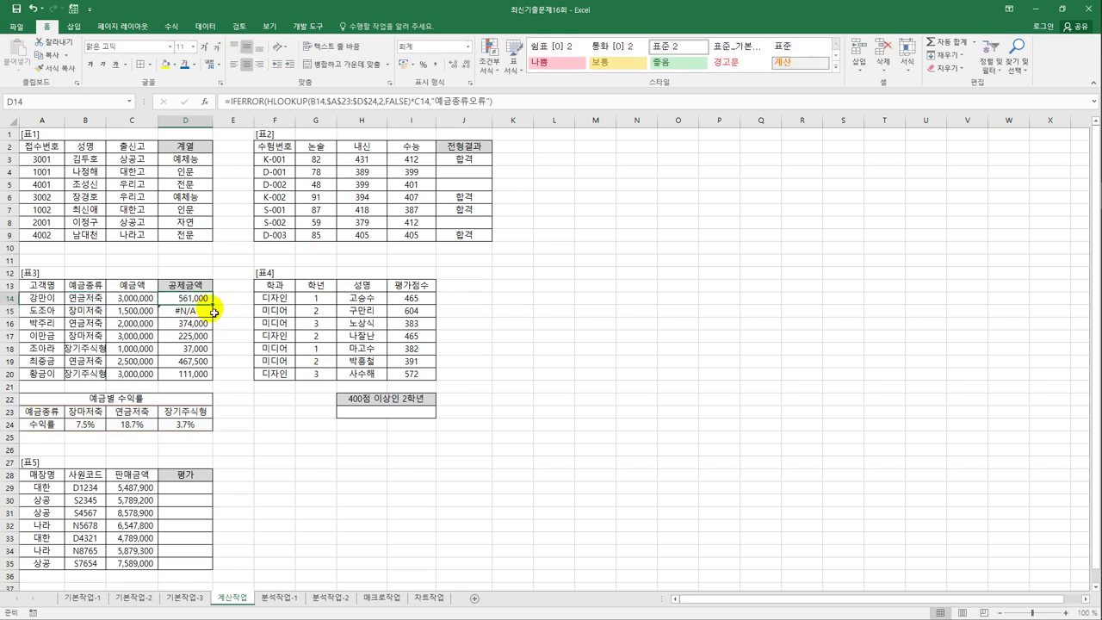
- Fill D14's IFERROR formula down to D20 and check the formulas in D15 and D14
{"action": "left_click_drag", "start_coordinate": [217, 310], "coordinate": [219, 385]}
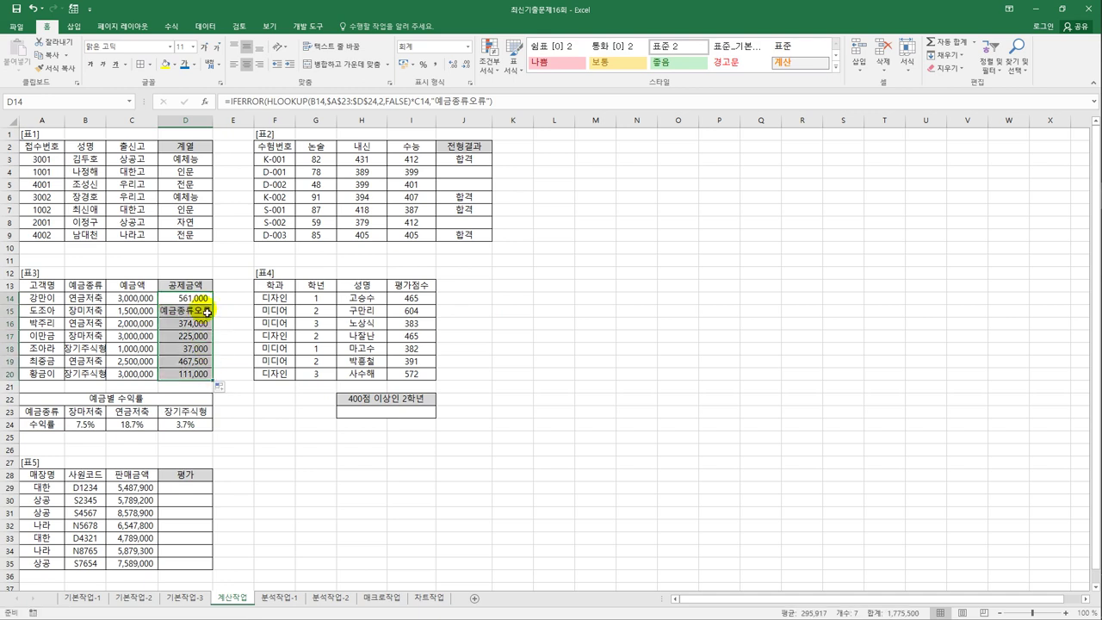
{"action": "left_click", "coordinate": [207, 313]}
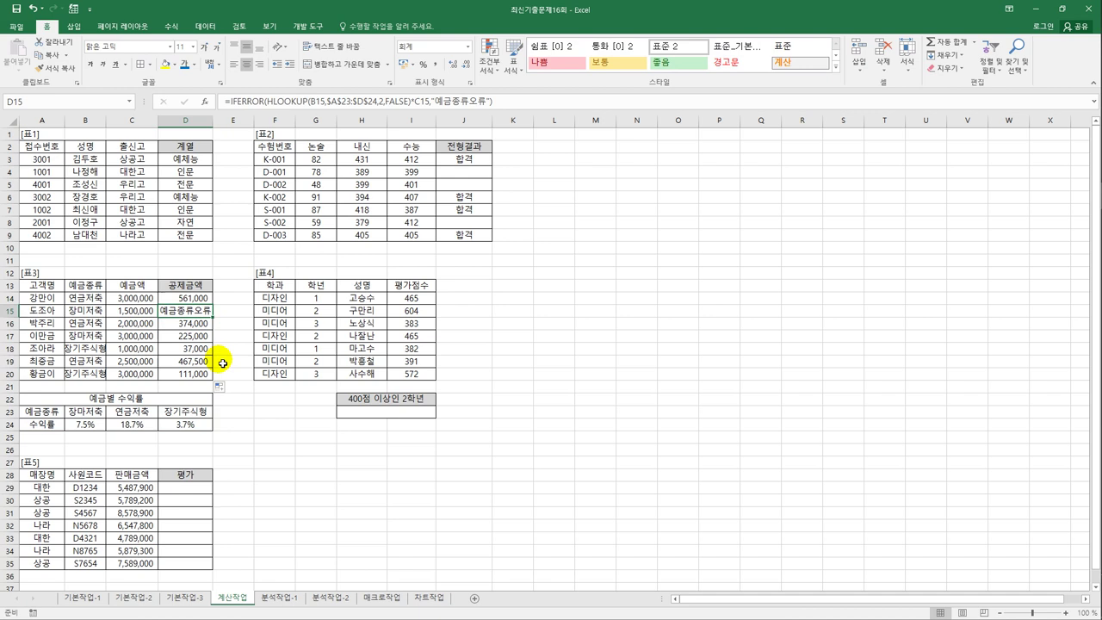
{"action": "left_click", "coordinate": [198, 301]}
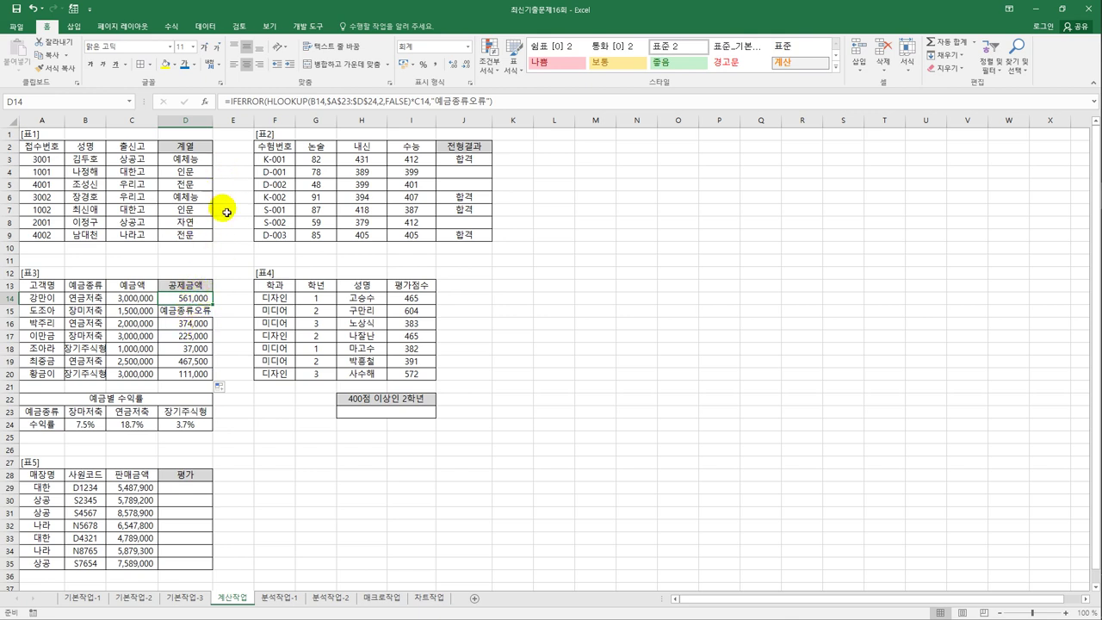
- Widen column D slightly so the 예금종류오류 text fits, and review the 공제금액 results in D14:D20
{"action": "left_click", "coordinate": [218, 323]}
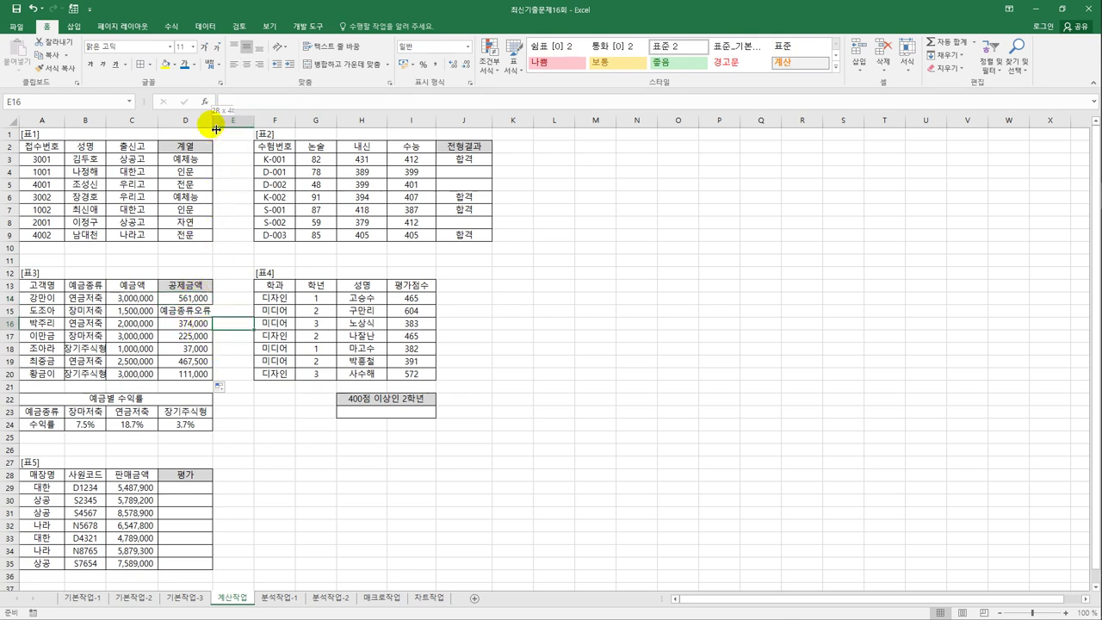
{"action": "left_click_drag", "start_coordinate": [212, 121], "coordinate": [226, 122]}
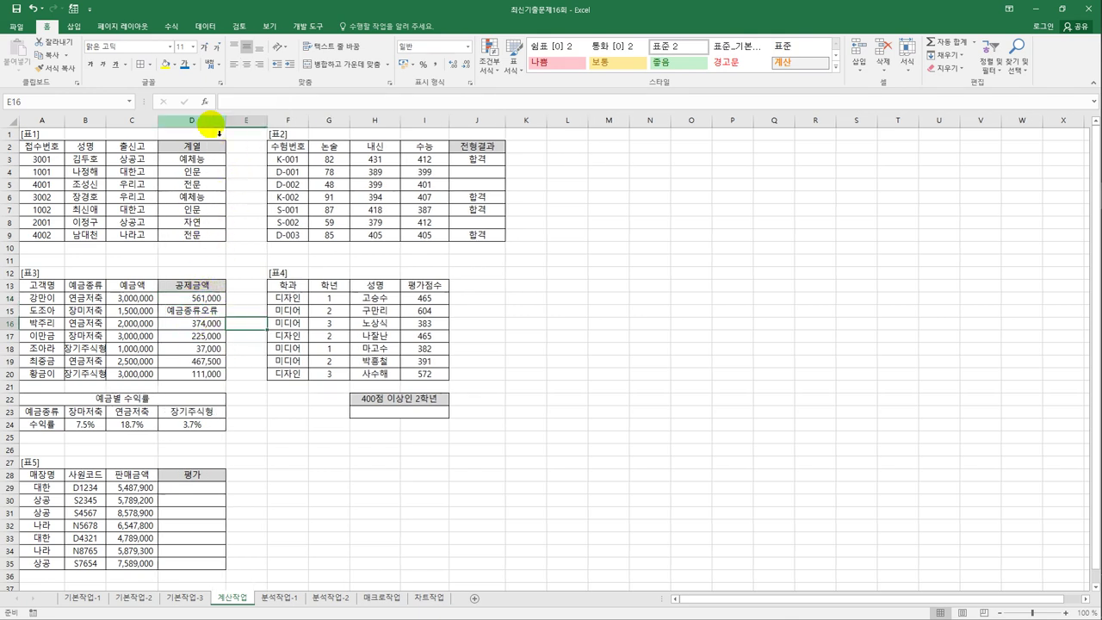
{"action": "left_click", "coordinate": [213, 301]}
{"action": "left_click_drag", "start_coordinate": [213, 302], "coordinate": [204, 385]}
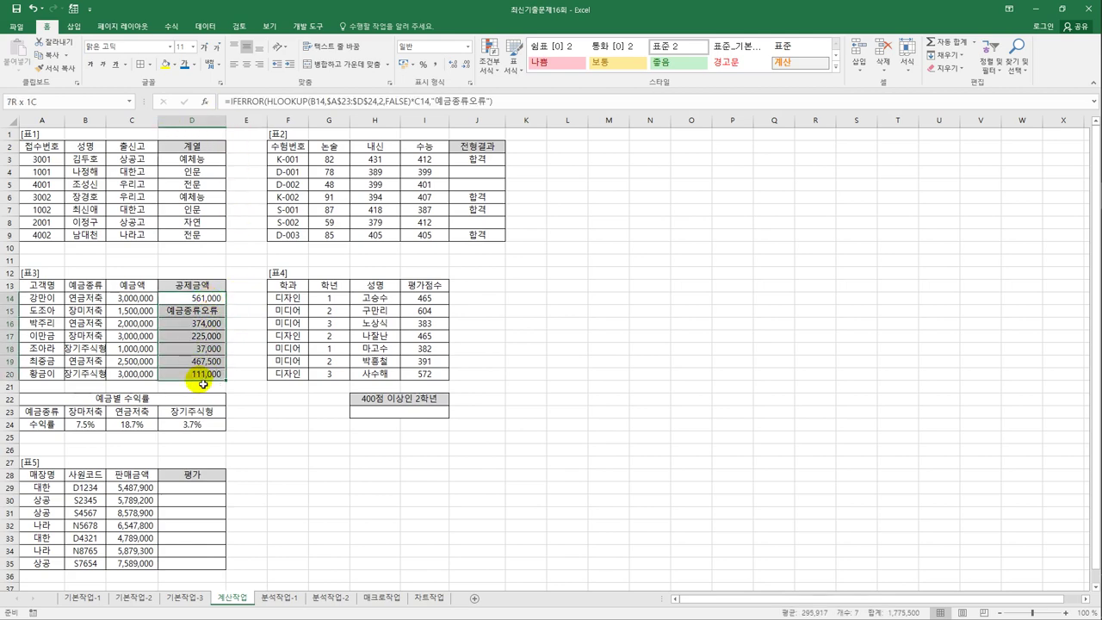
- Examine 표4's 학년 and 평가점수 columns as the conditions for the 400점 이상인 2학년 result in H23
{"action": "left_click", "coordinate": [428, 411]}
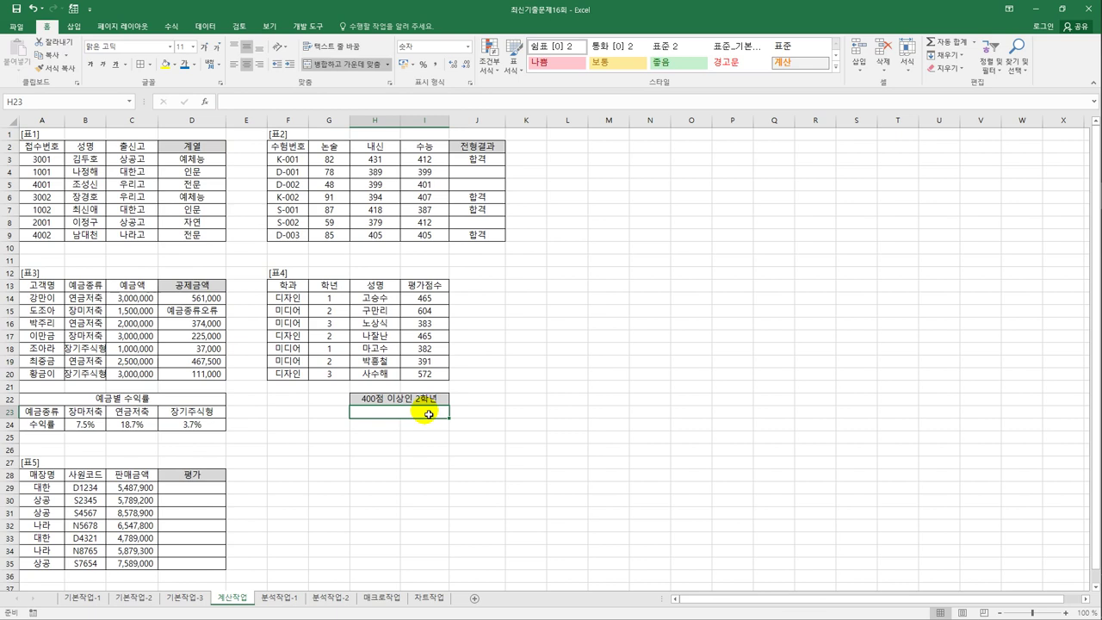
{"action": "left_click_drag", "start_coordinate": [329, 287], "coordinate": [334, 376]}
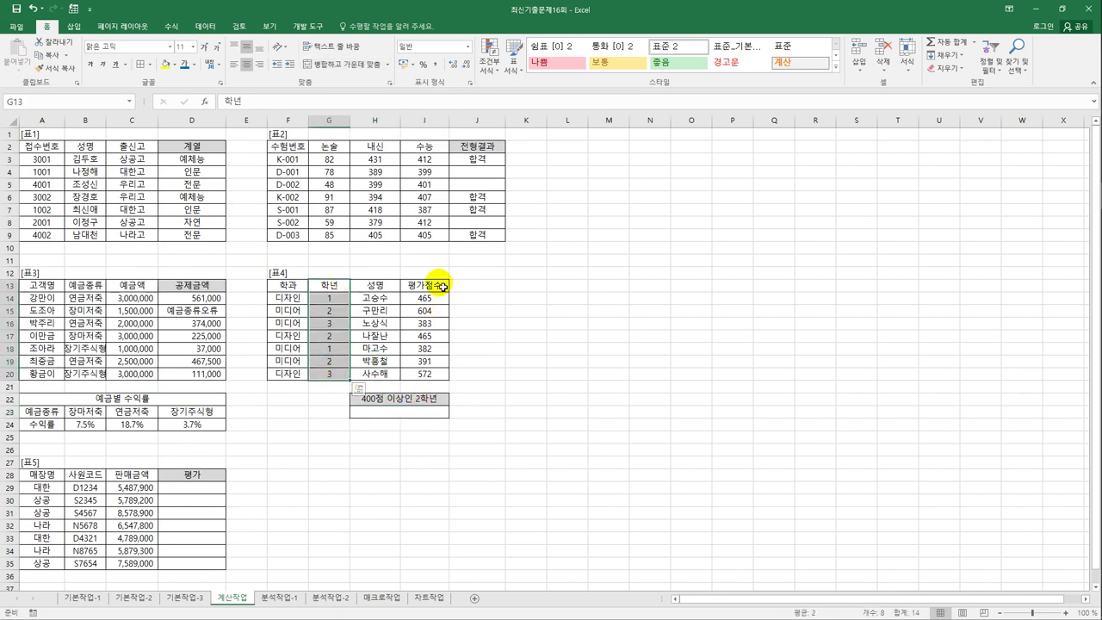
{"action": "left_click_drag", "start_coordinate": [435, 287], "coordinate": [442, 379]}
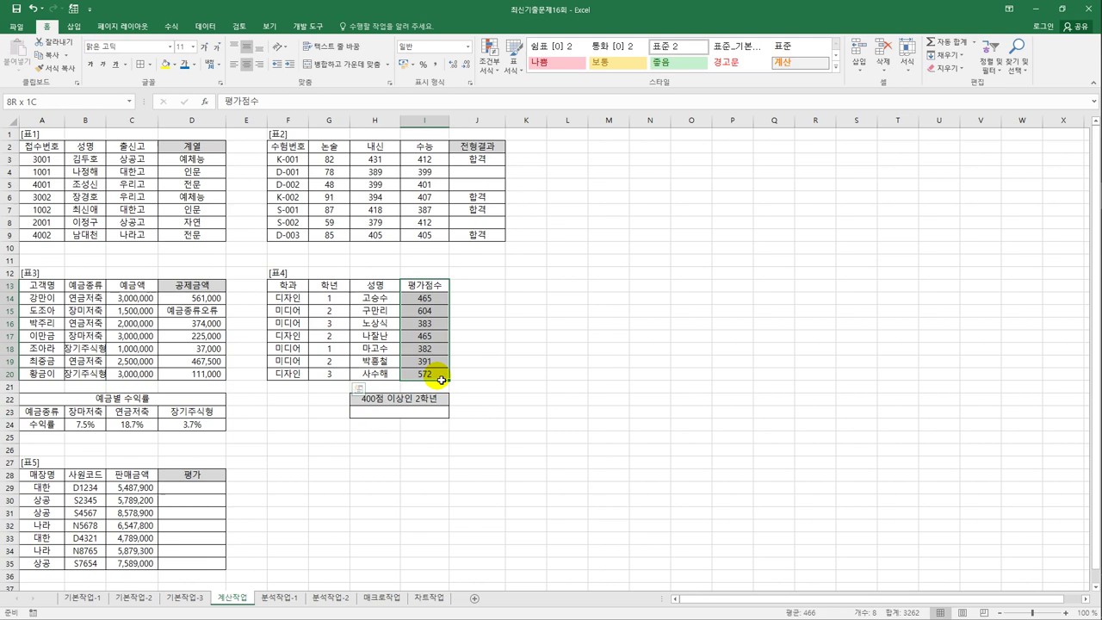
{"action": "left_click", "coordinate": [437, 412]}
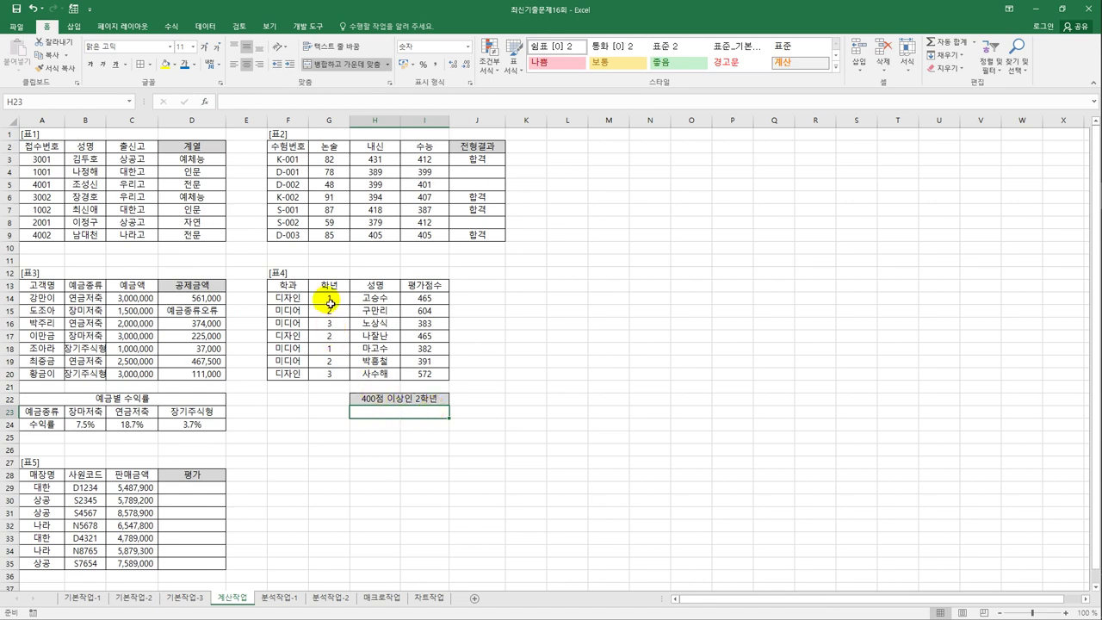
{"action": "left_click_drag", "start_coordinate": [329, 298], "coordinate": [329, 375]}
{"action": "left_click_drag", "start_coordinate": [423, 298], "coordinate": [422, 379]}
{"action": "left_click", "coordinate": [417, 413]}
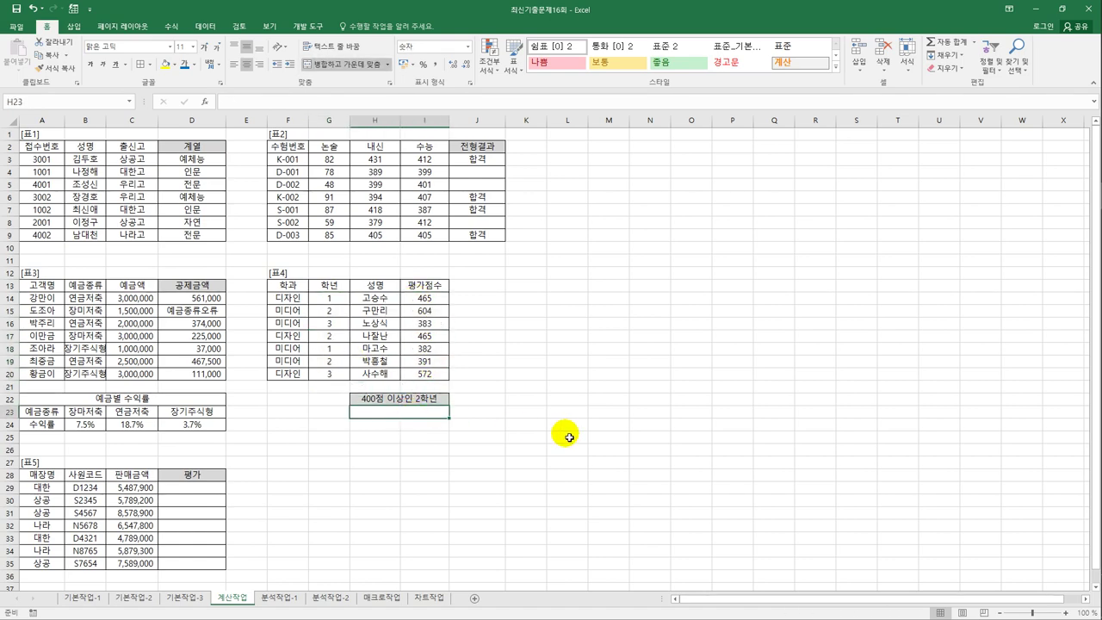
- In cell H23, begin a COUNTIFS formula with the grade range G14:G20 and the criterion 2
{"action": "type", "text": "="}
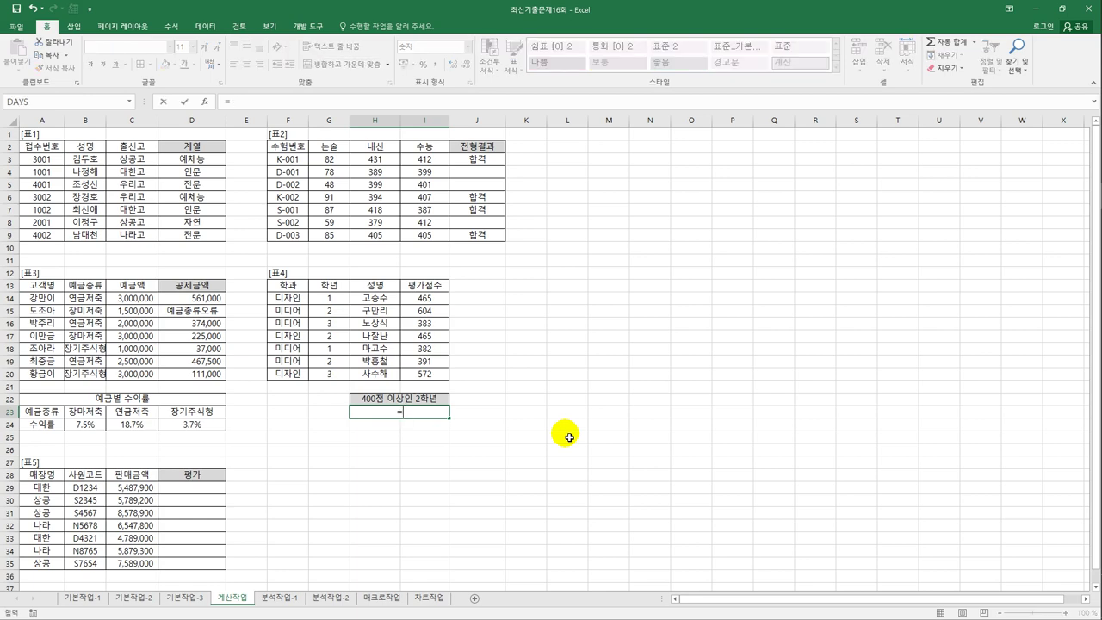
{"action": "type", "text": "coun"}
{"action": "key", "text": "Down"}
{"action": "key", "text": "Down"}
{"action": "key", "text": "Down"}
{"action": "key", "text": "Down"}
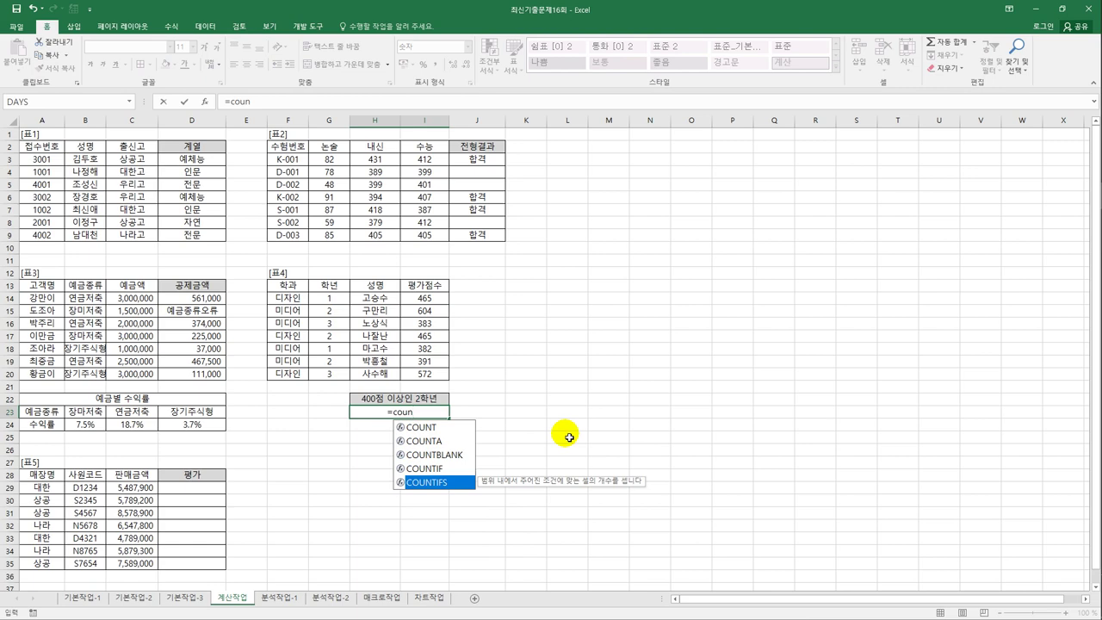
{"action": "double_click", "coordinate": [449, 484]}
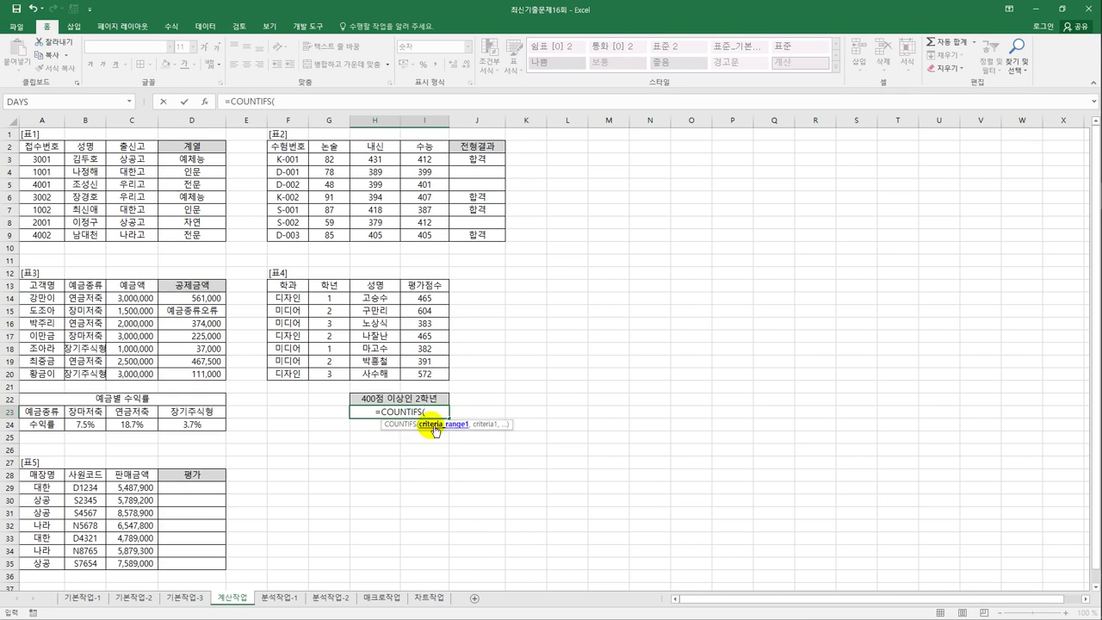
{"action": "left_click_drag", "start_coordinate": [333, 299], "coordinate": [330, 379]}
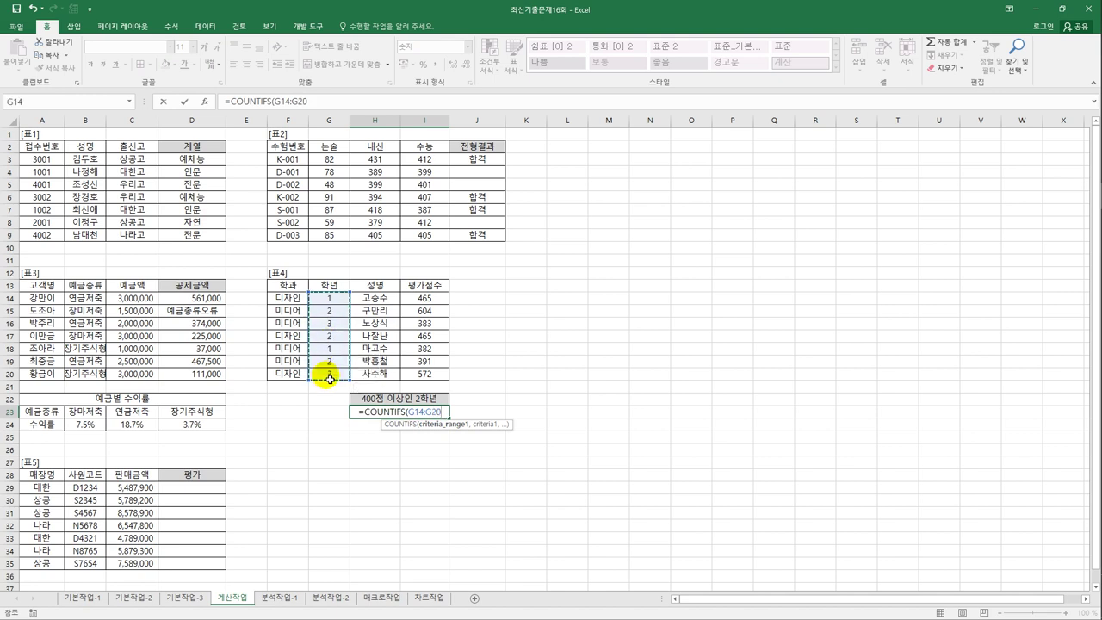
{"action": "type", "text": ","}
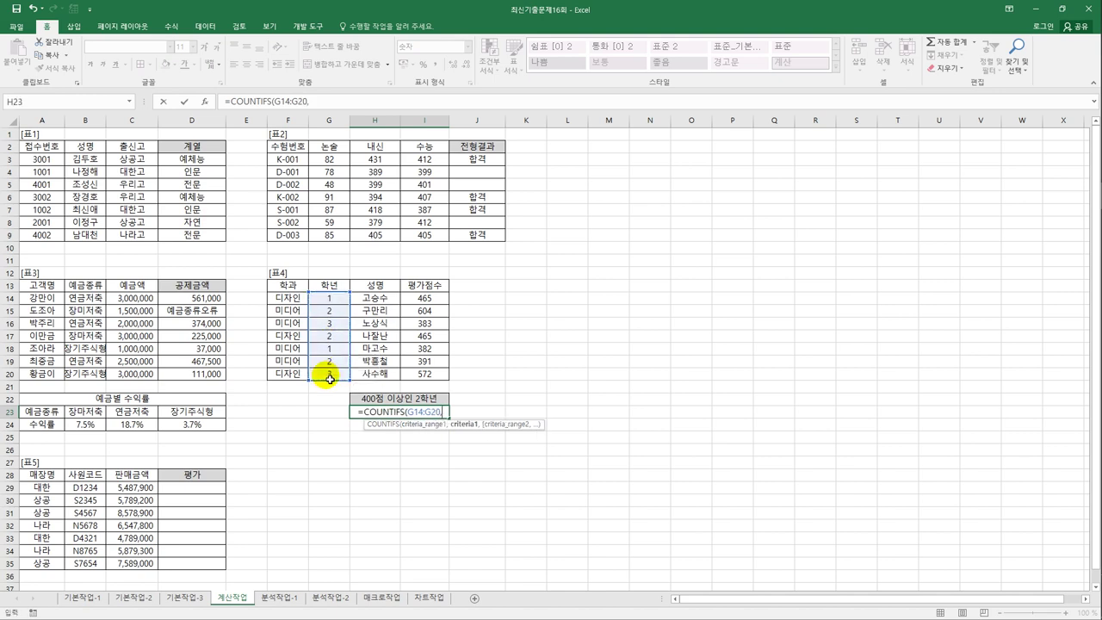
{"action": "type", "text": "2"}
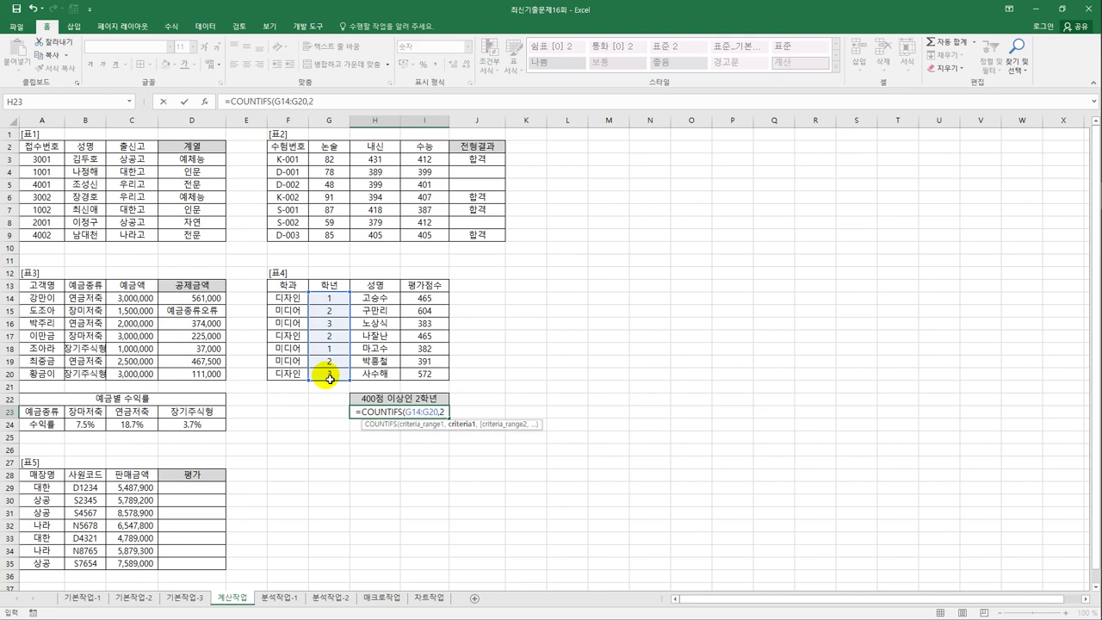
- Add the score range I14:I20 with the criterion ">=400" as the second condition and complete the COUNTIFS formula in H23
{"action": "type", "text": ","}
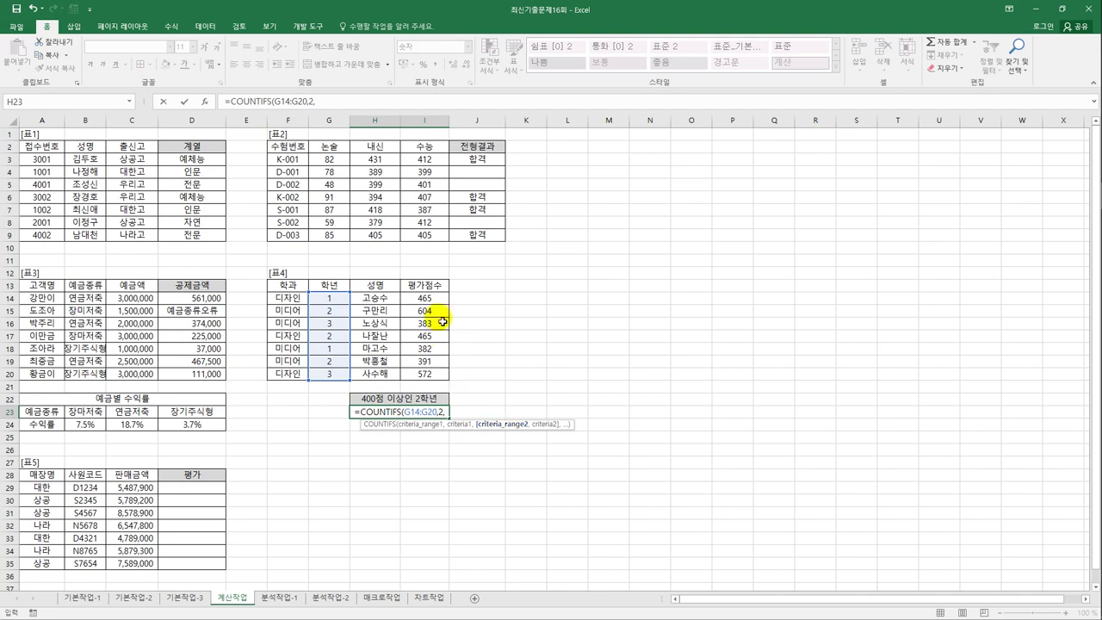
{"action": "left_click_drag", "start_coordinate": [433, 301], "coordinate": [432, 379]}
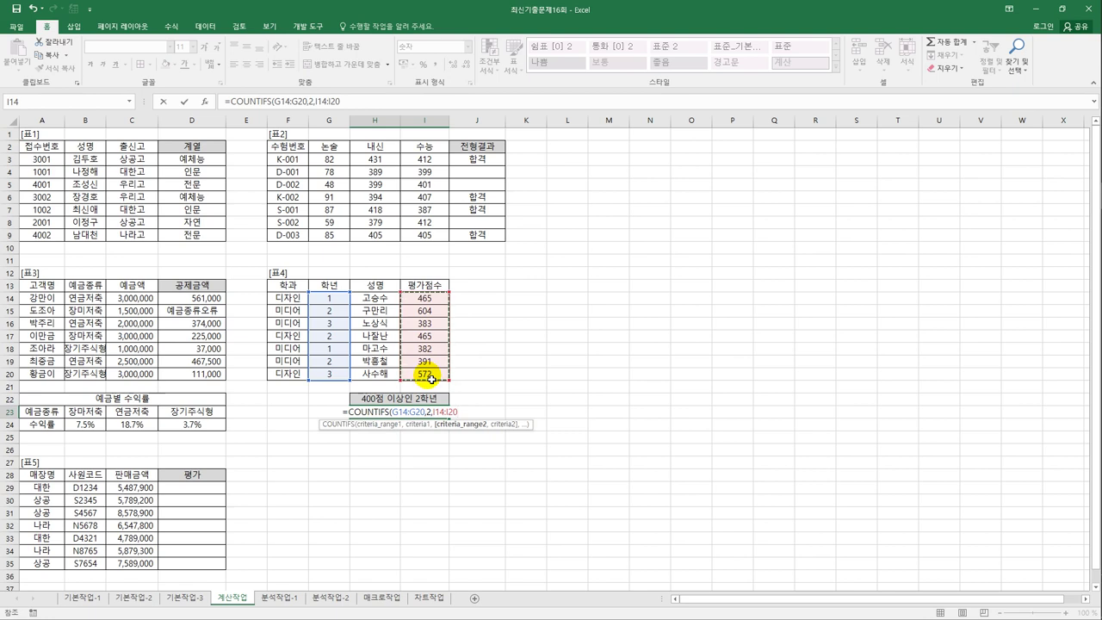
{"action": "type", "text": ","}
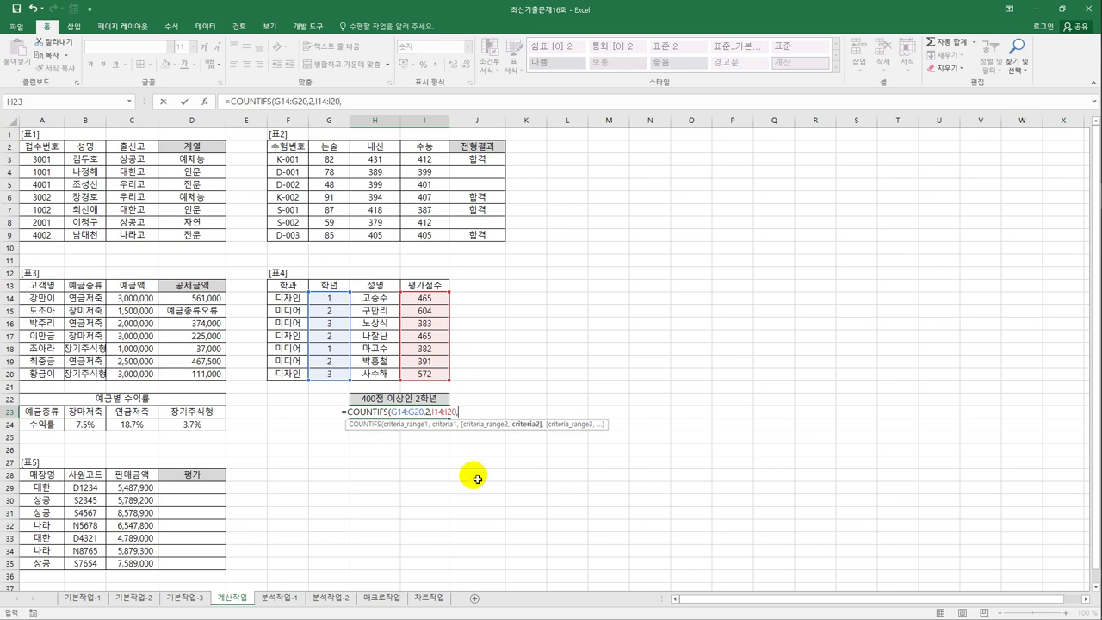
{"action": "type", "text": "\">="}
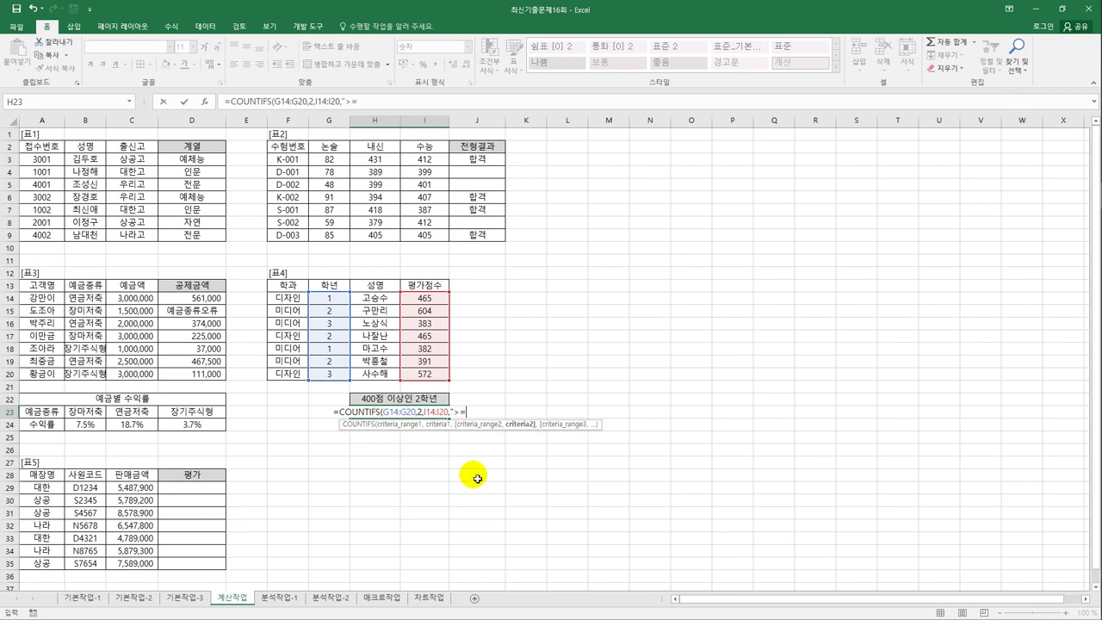
{"action": "type", "text": "400\""}
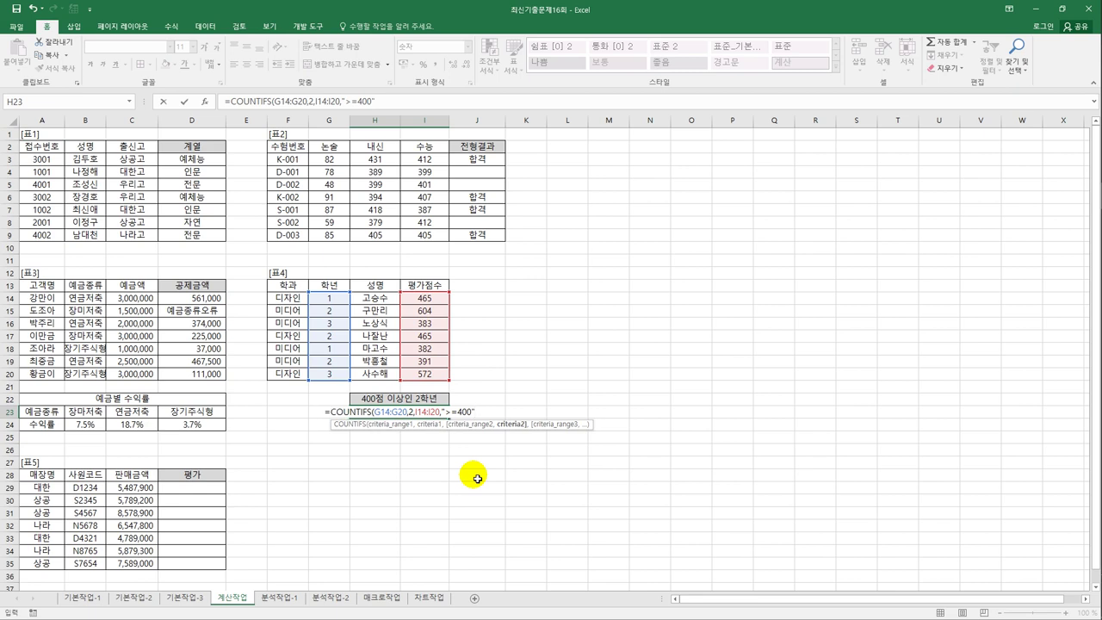
{"action": "type", "text": ")"}
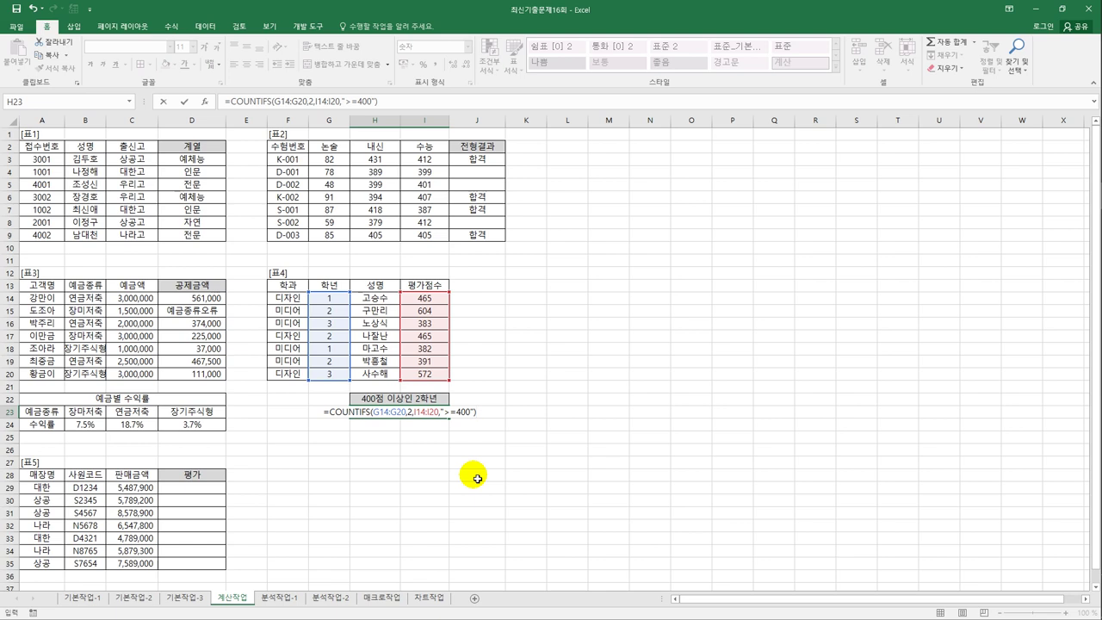
{"action": "key", "text": "Return"}
{"action": "left_click", "coordinate": [432, 414]}
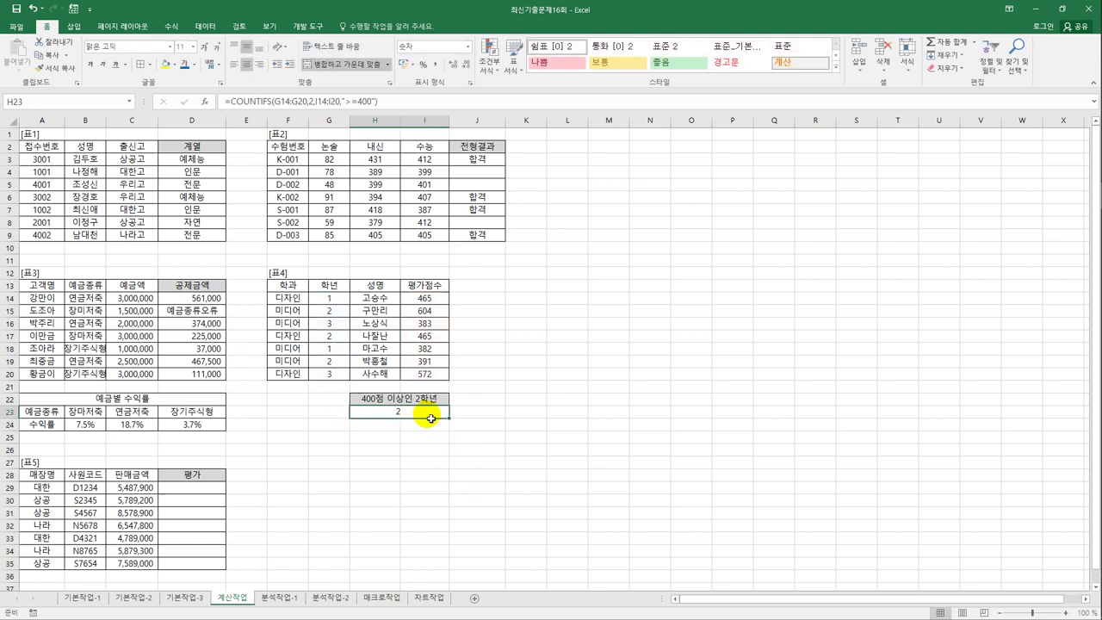
- Highlight G15:I15 and G17:I17 in table 4 to check the COUNTIFS result against the matching rows
{"action": "left_click", "coordinate": [332, 314]}
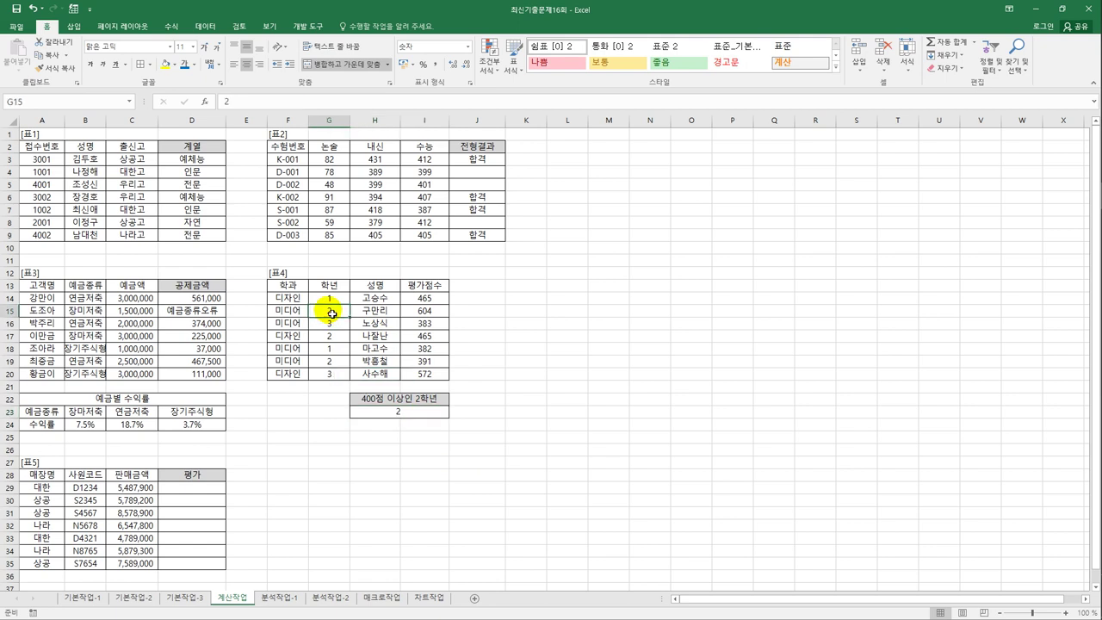
{"action": "left_click_drag", "start_coordinate": [331, 313], "coordinate": [437, 317]}
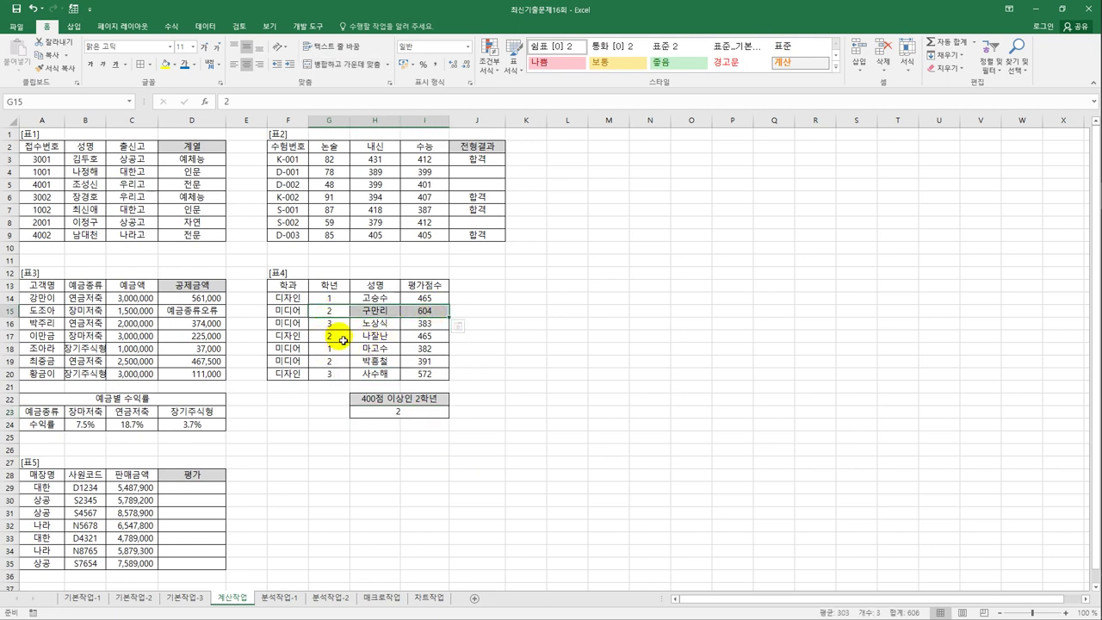
{"action": "left_click_drag", "start_coordinate": [342, 341], "coordinate": [435, 338], "text": "ctrl"}
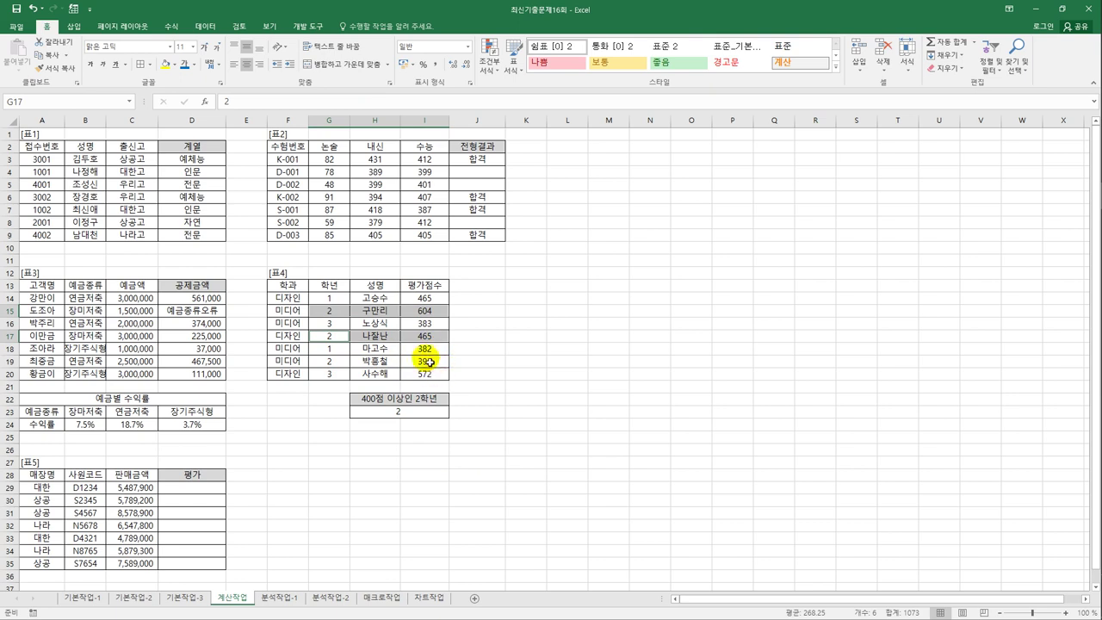
- Append &"명" to the end of the COUNTIFS formula in H23
{"action": "left_click", "coordinate": [401, 412]}
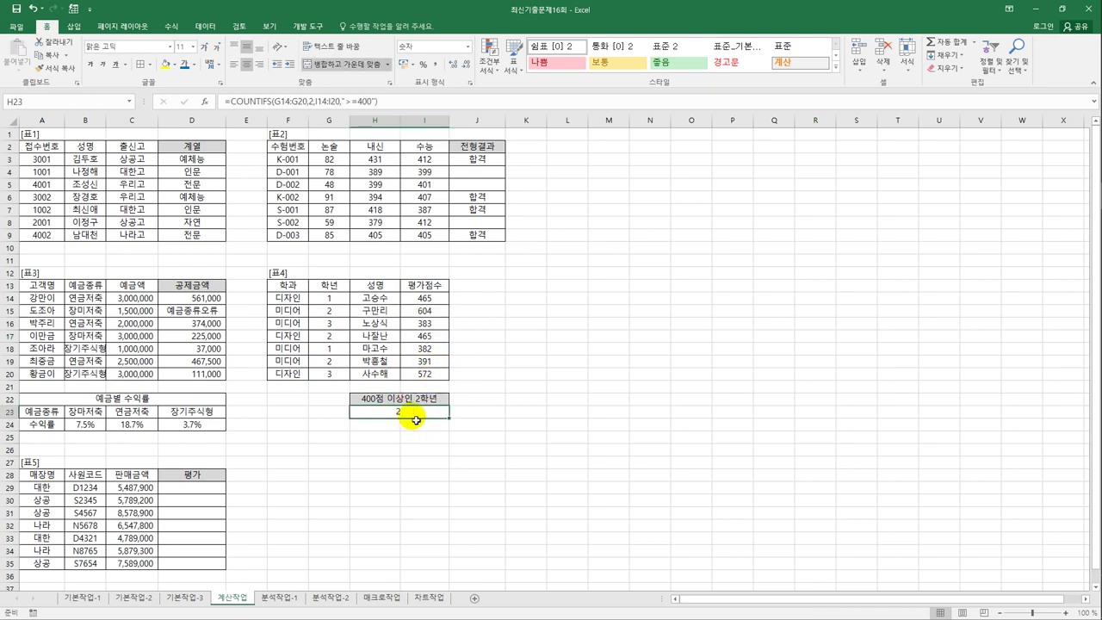
{"action": "double_click", "coordinate": [416, 419]}
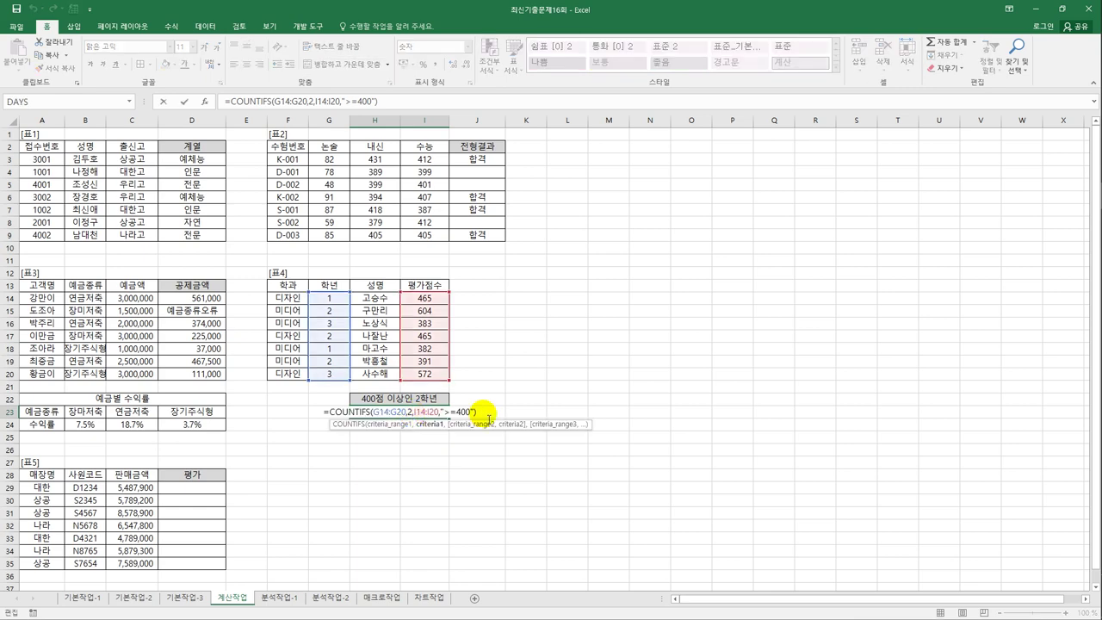
{"action": "left_click", "coordinate": [488, 419]}
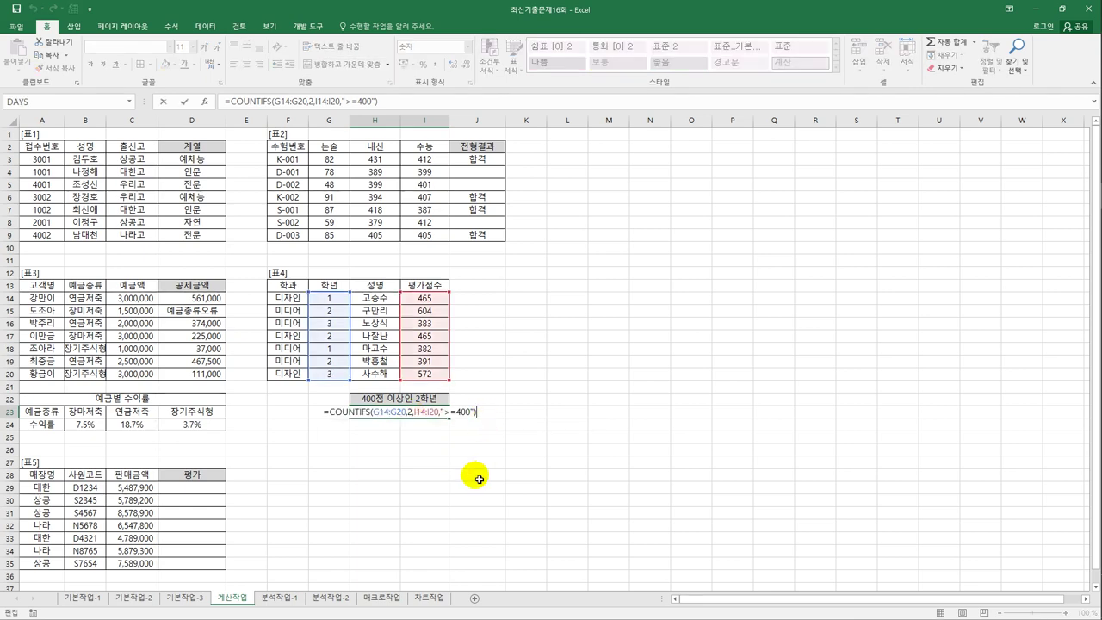
{"action": "type", "text": "&\""}
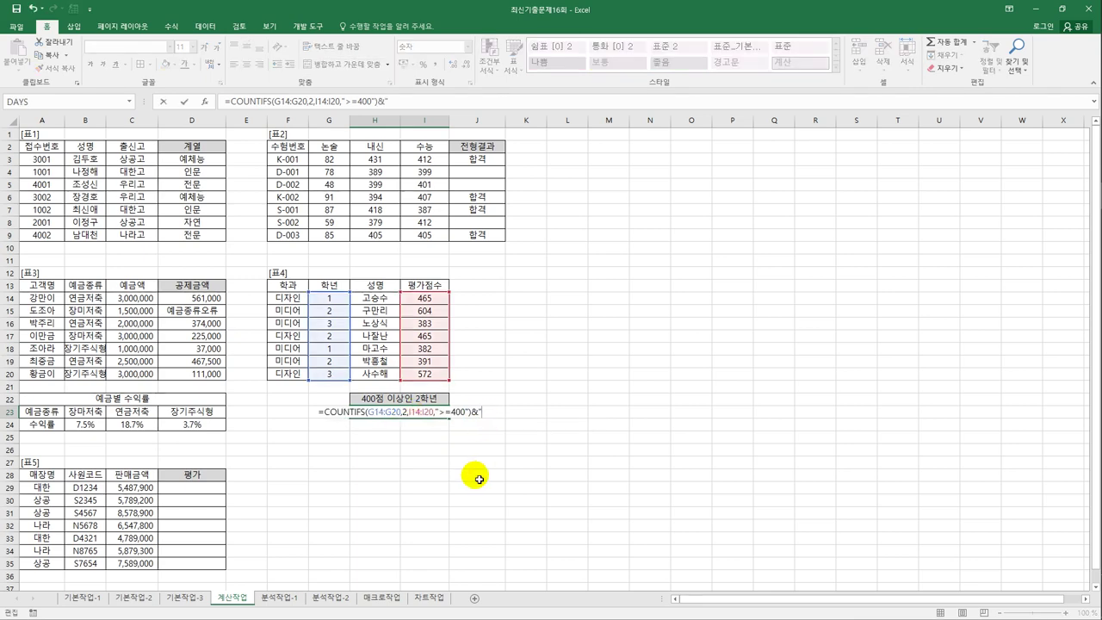
{"action": "type", "text": "명\""}
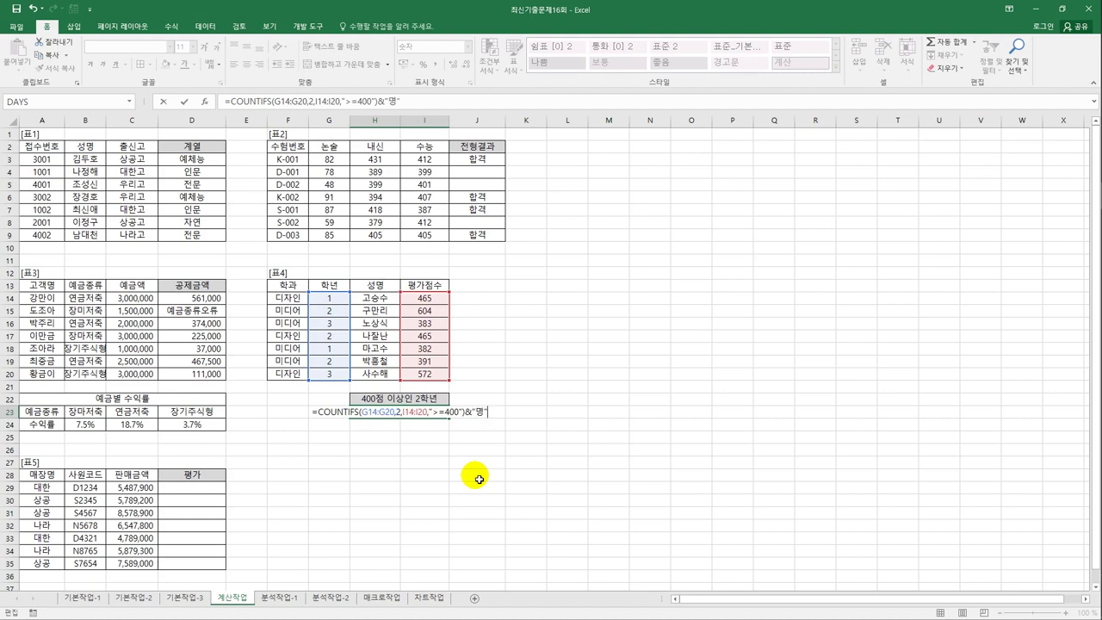
{"action": "key", "text": "Return"}
{"action": "left_click", "coordinate": [434, 414]}
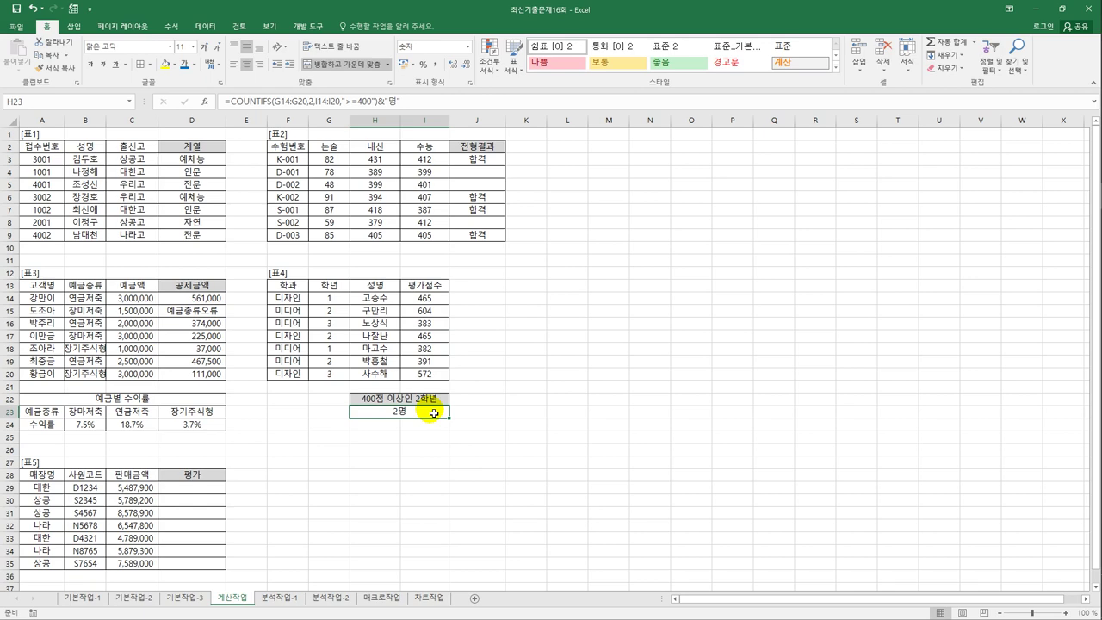
- In cell D29 of table 5, begin a RANK.EQ formula with the sales amount C29 as the number to rank
{"action": "left_click", "coordinate": [221, 490]}
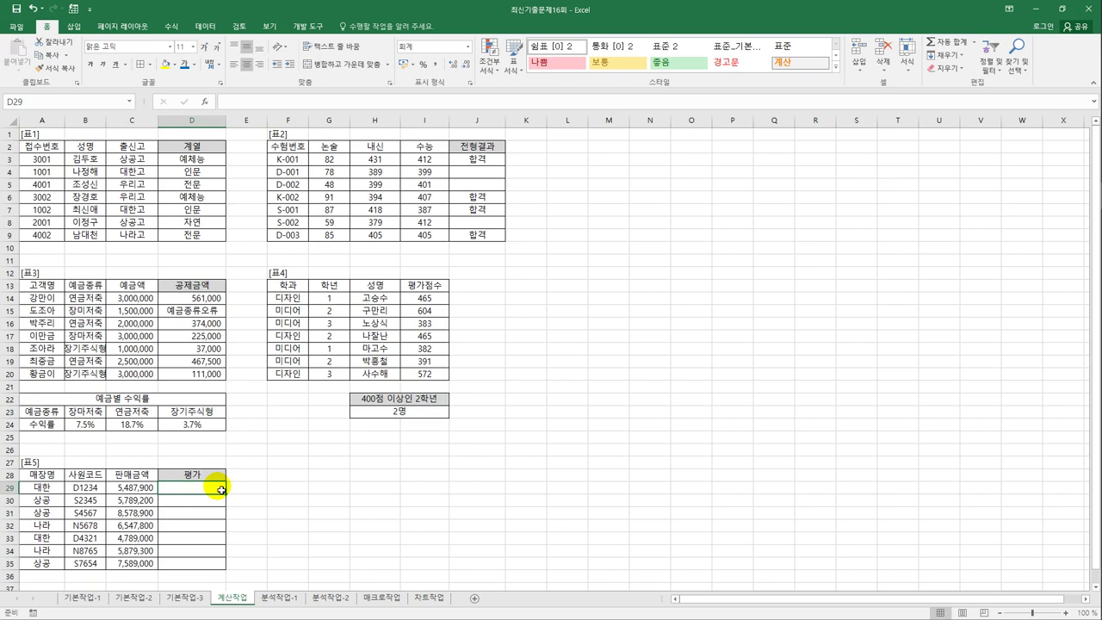
{"action": "left_click", "coordinate": [148, 493]}
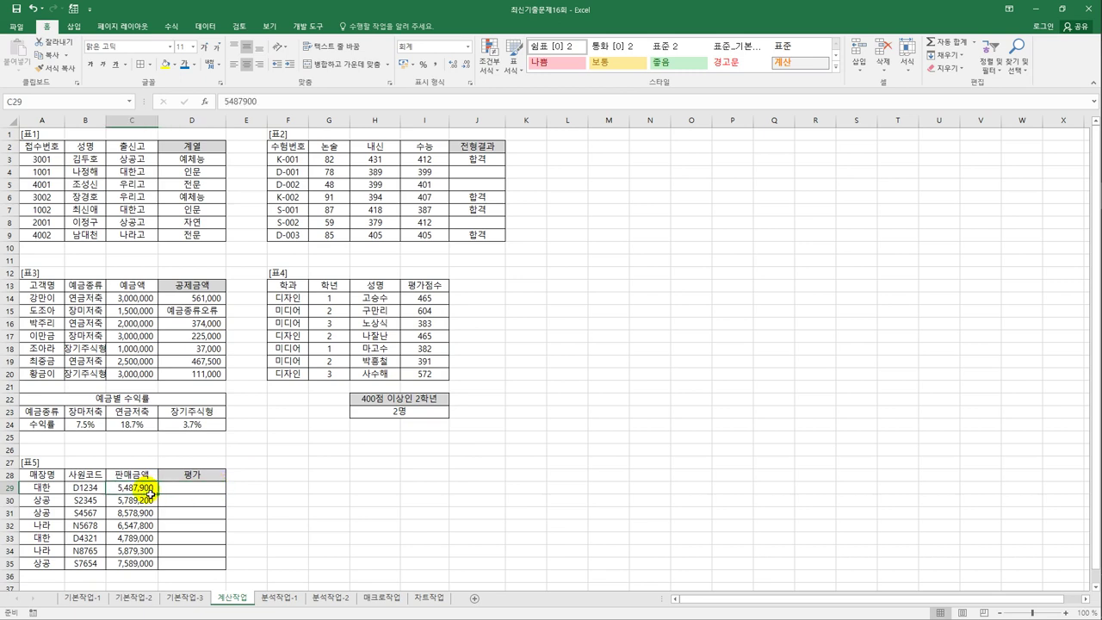
{"action": "left_click", "coordinate": [199, 494]}
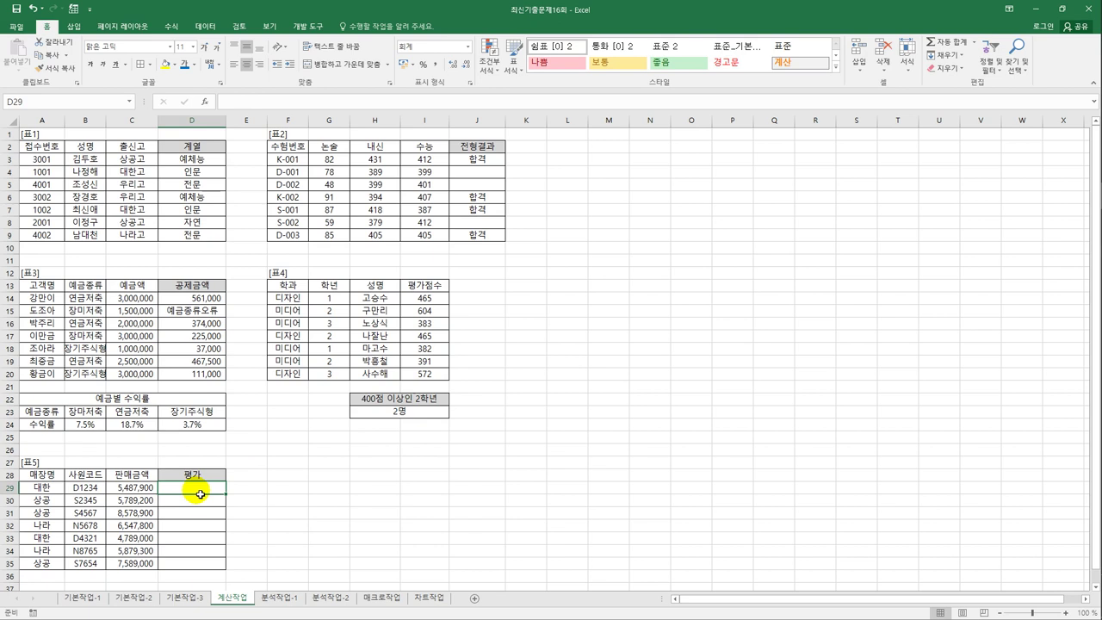
{"action": "key", "text": "F2"}
{"action": "type", "text": "="}
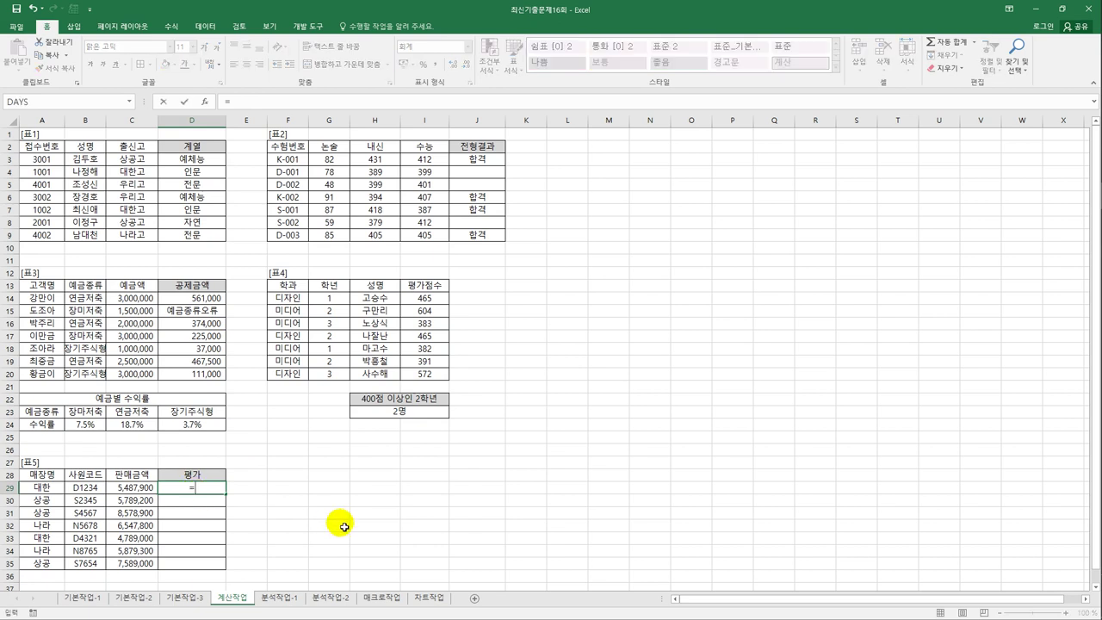
{"action": "type", "text": "rank"}
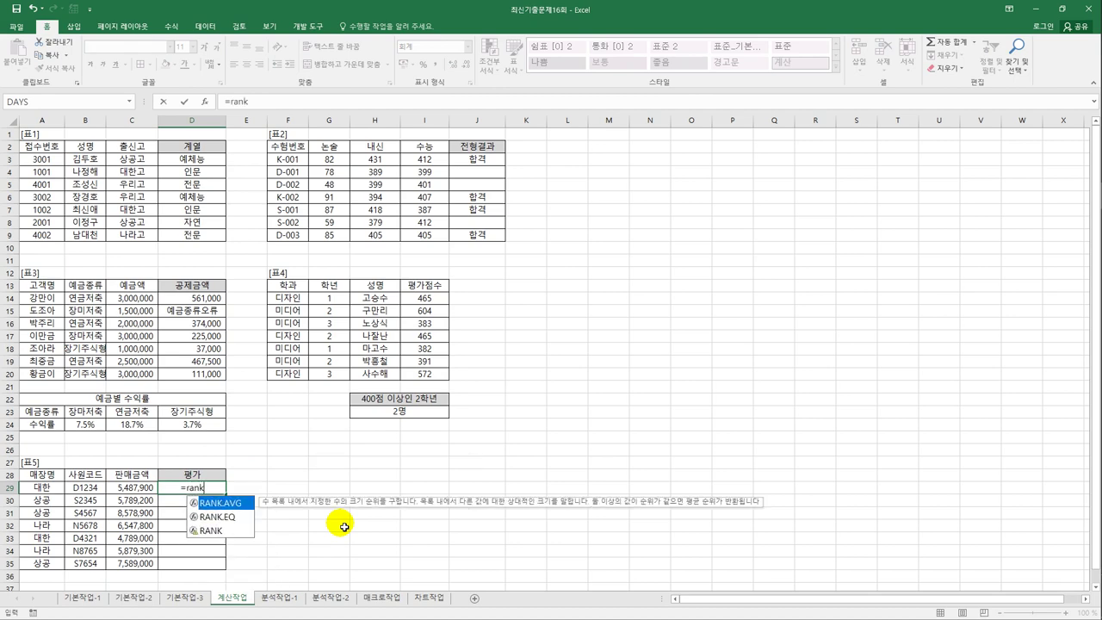
{"action": "key", "text": "Down"}
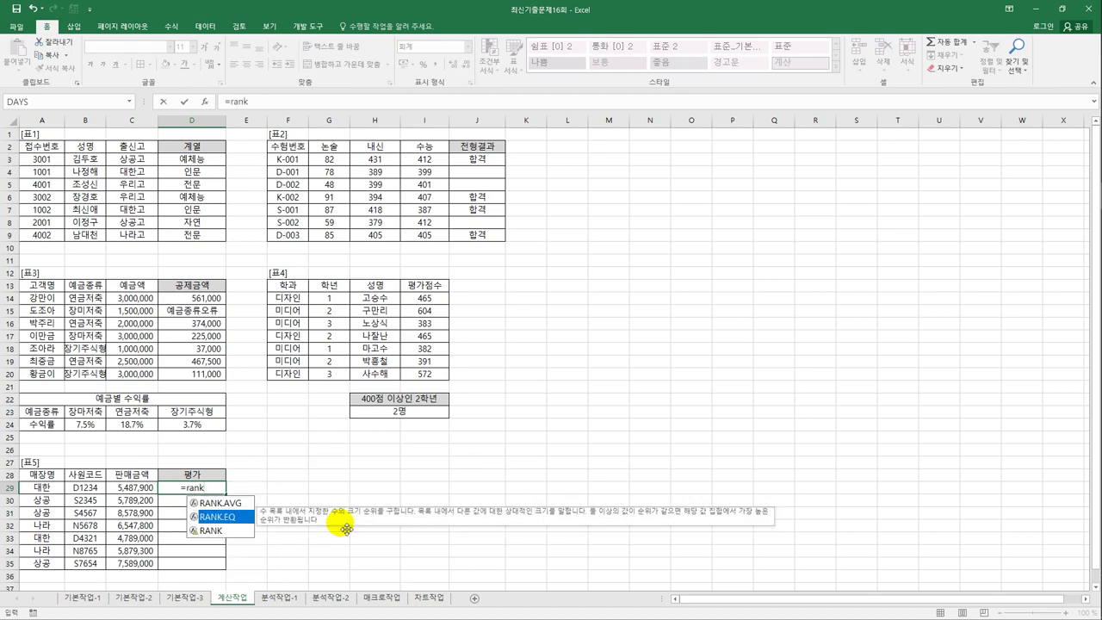
{"action": "double_click", "coordinate": [236, 519]}
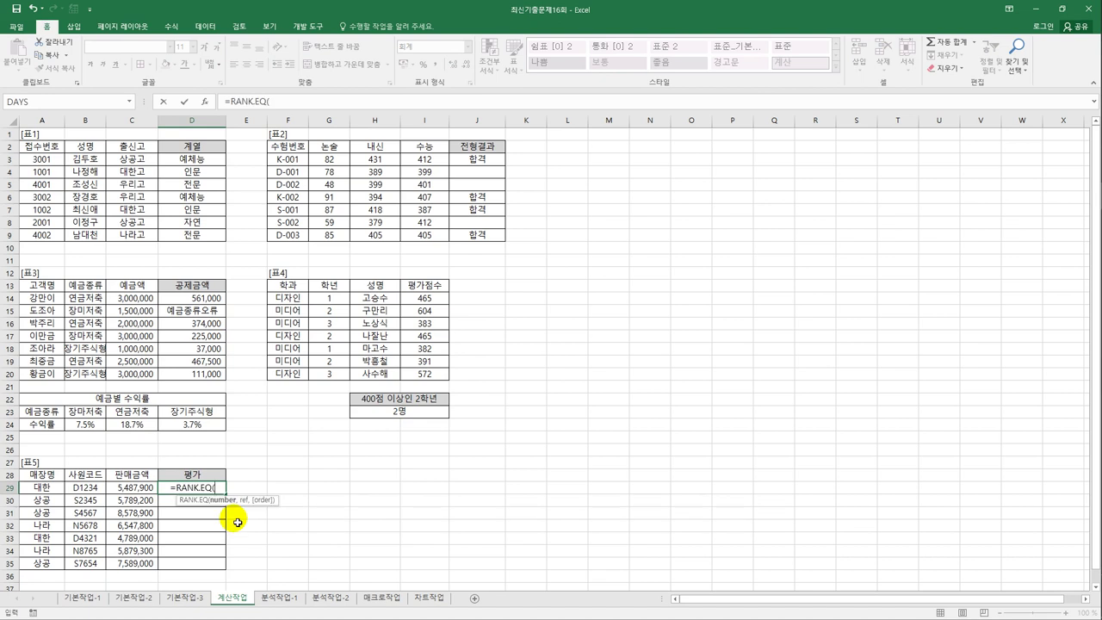
{"action": "left_click", "coordinate": [131, 488]}
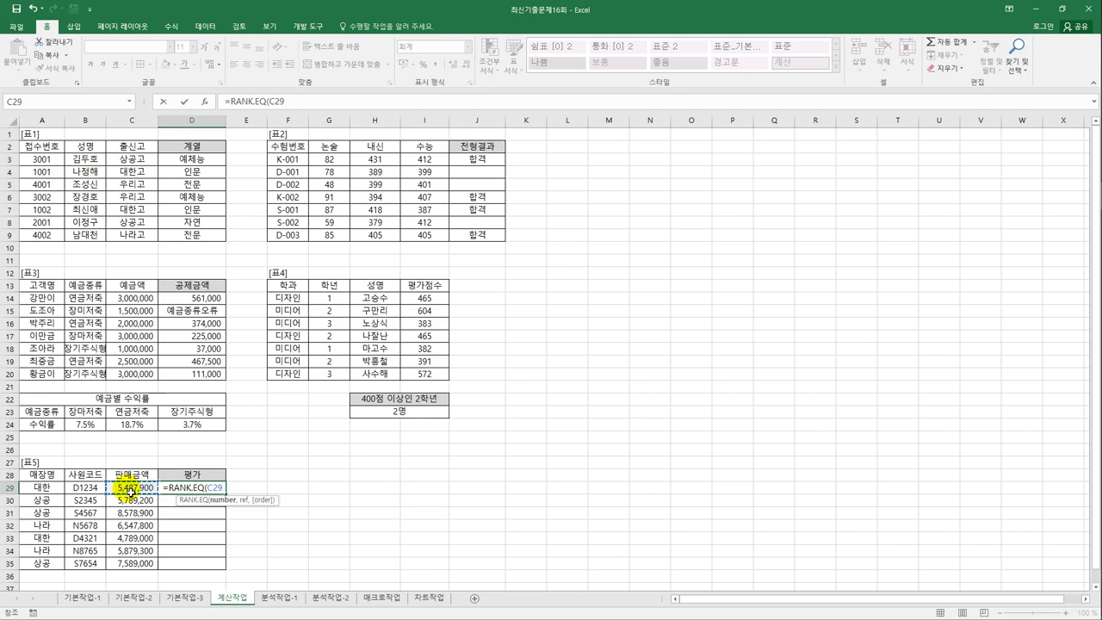
- Complete the RANK.EQ formula with the absolute range $C$29:$C$35 and fill it down from D29 to D35
{"action": "type", "text": ","}
{"action": "left_click_drag", "start_coordinate": [132, 489], "coordinate": [139, 563]}
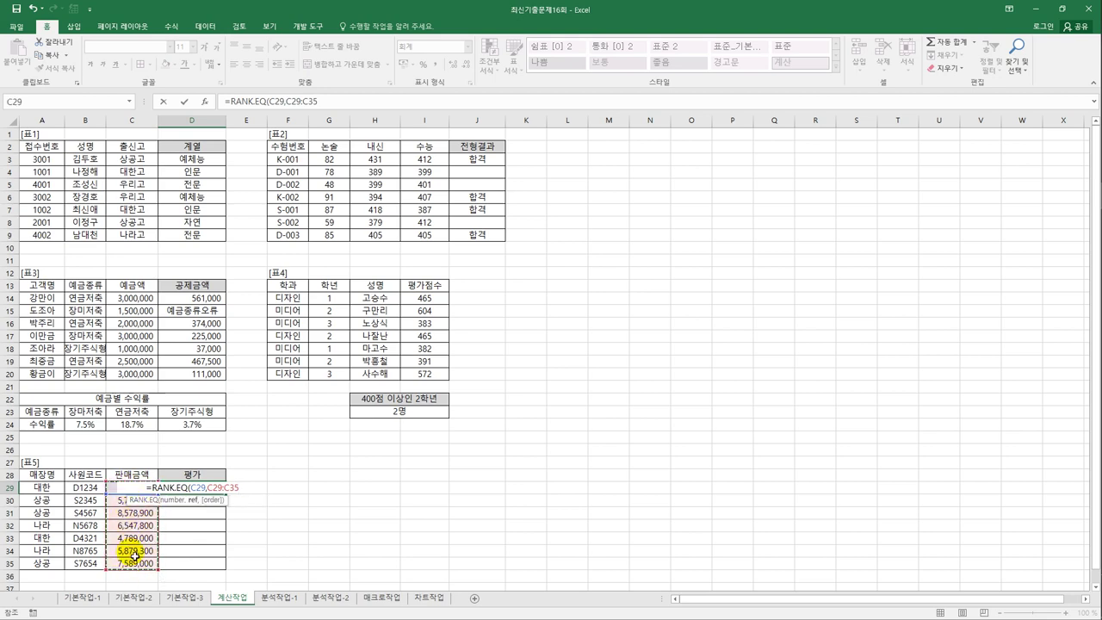
{"action": "key", "text": "F4"}
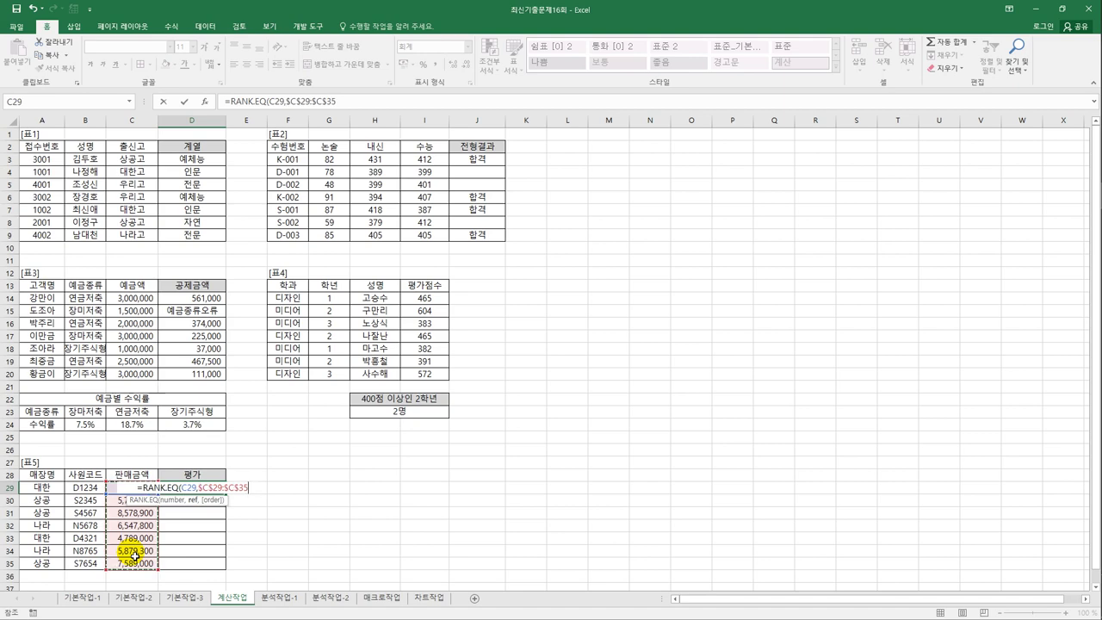
{"action": "type", "text": ")"}
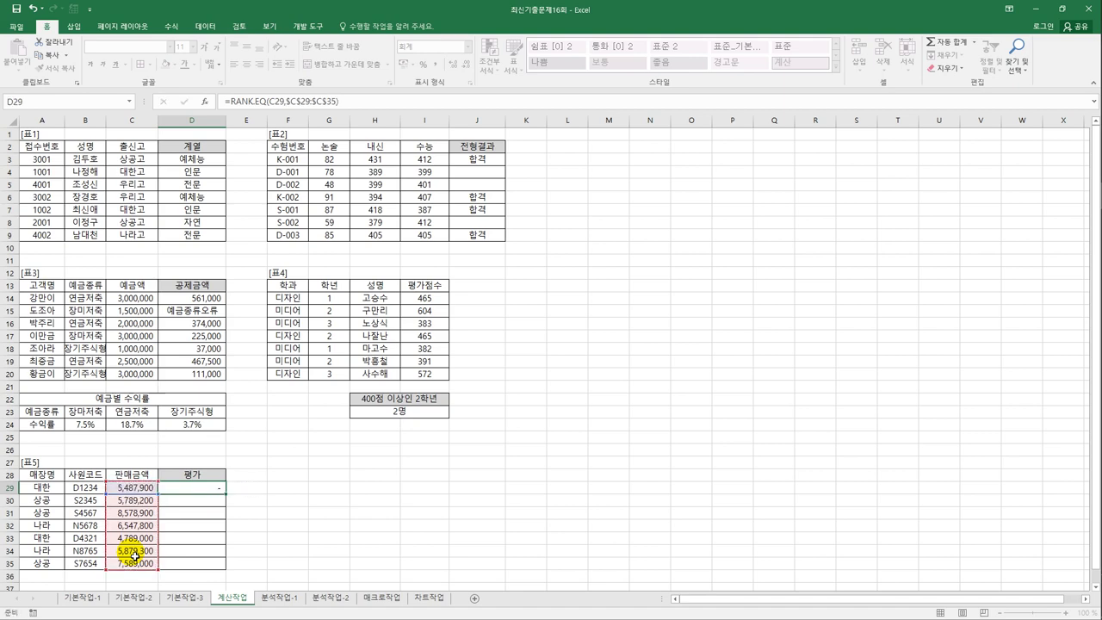
{"action": "key", "text": "Return"}
{"action": "left_click", "coordinate": [203, 492]}
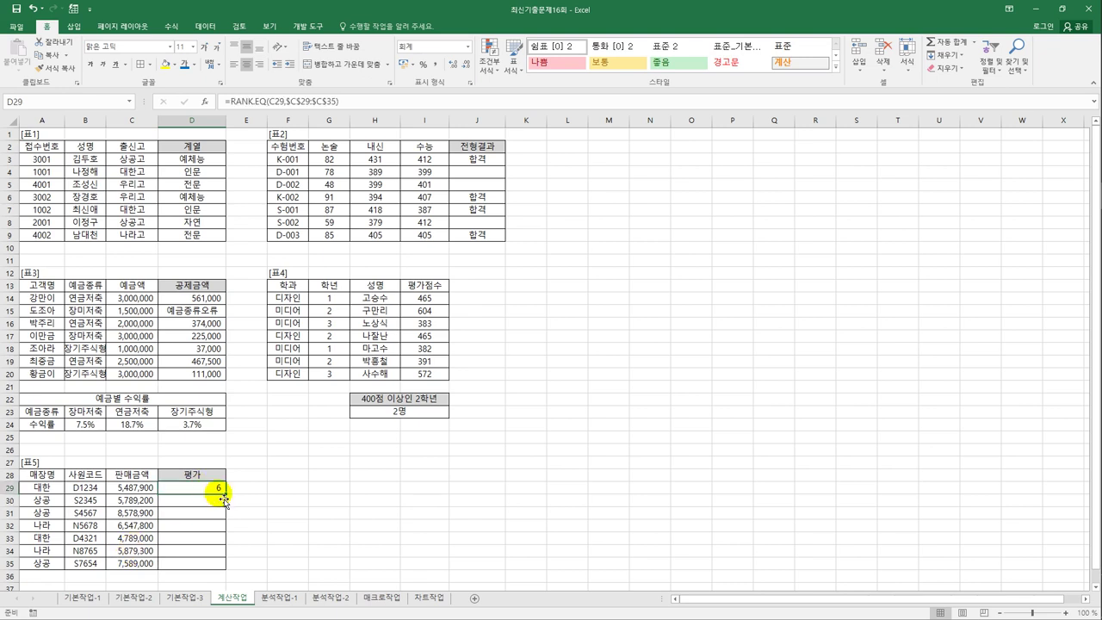
{"action": "left_click_drag", "start_coordinate": [226, 495], "coordinate": [230, 577]}
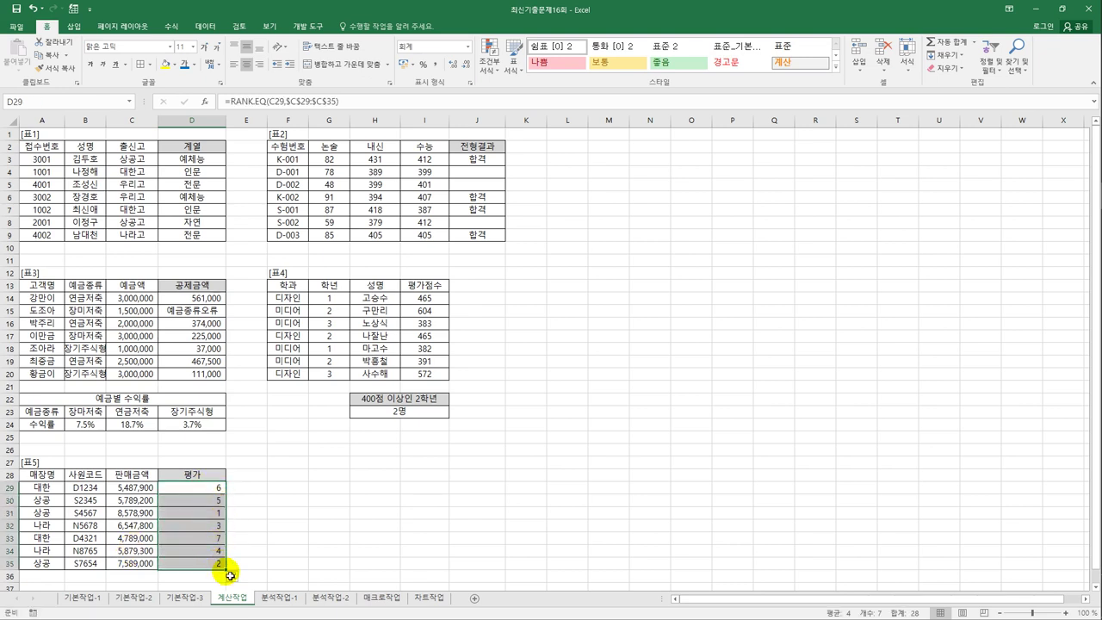
- Wrap the RANK.EQ formula in D29 in an IF function that tests whether the rank is <=3
{"action": "left_click", "coordinate": [217, 487]}
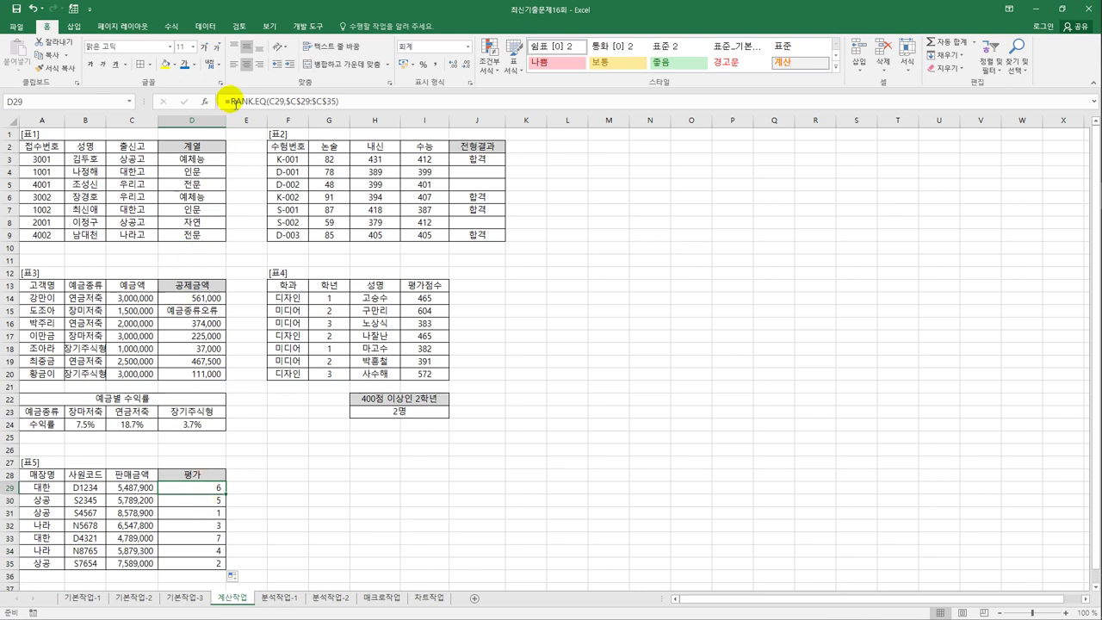
{"action": "left_click", "coordinate": [233, 101]}
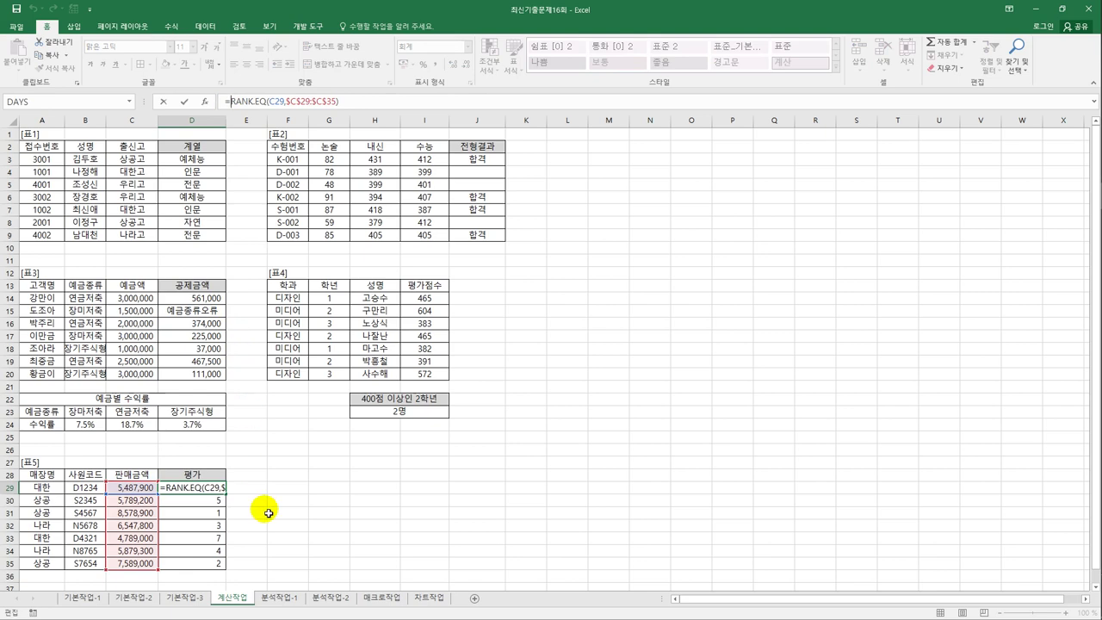
{"action": "type", "text": "if"}
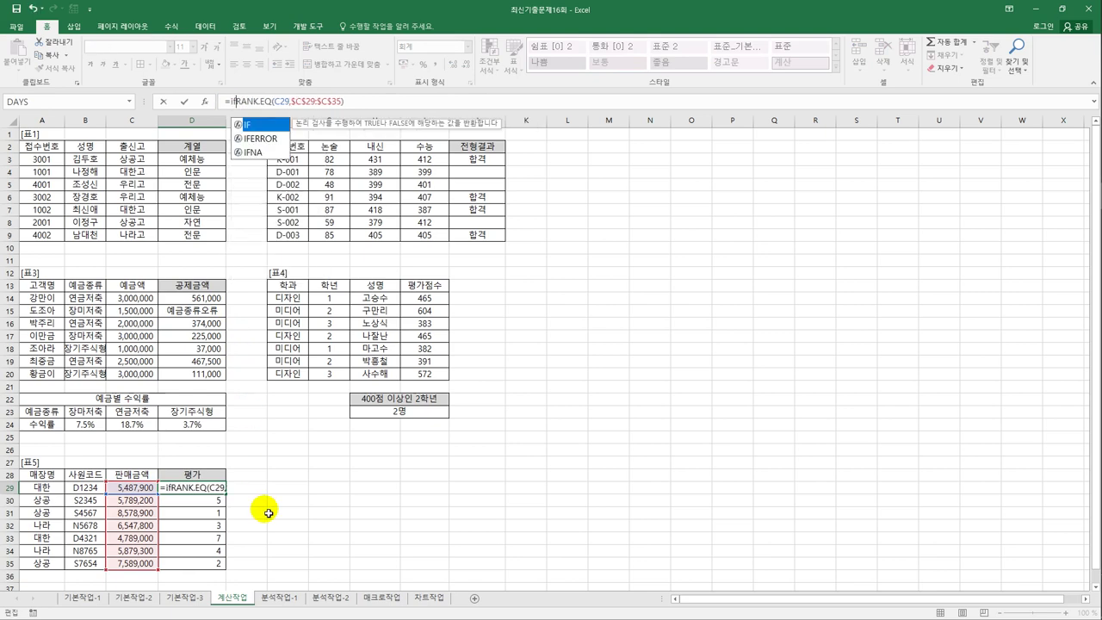
{"action": "key", "text": "Tab"}
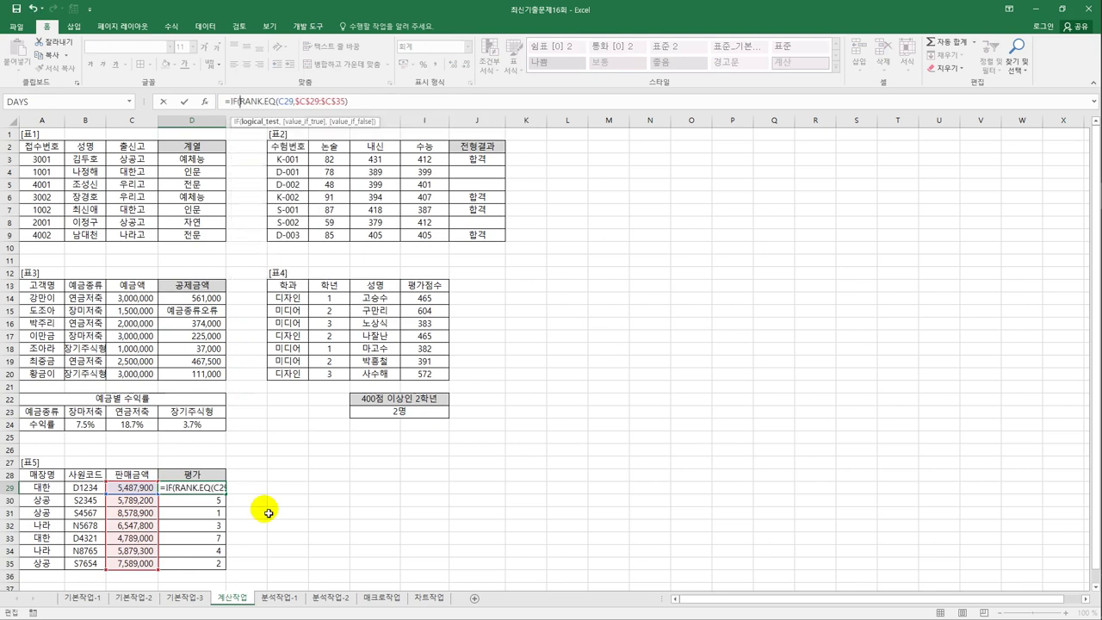
{"action": "left_click", "coordinate": [365, 105]}
{"action": "type", "text": "<"}
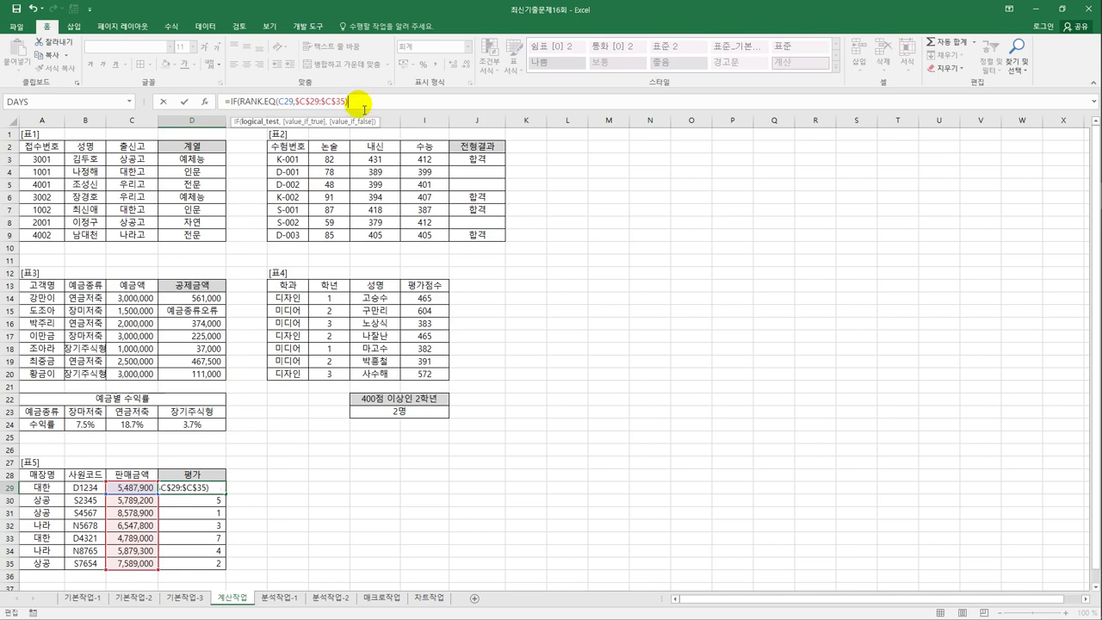
{"action": "type", "text": "=3"}
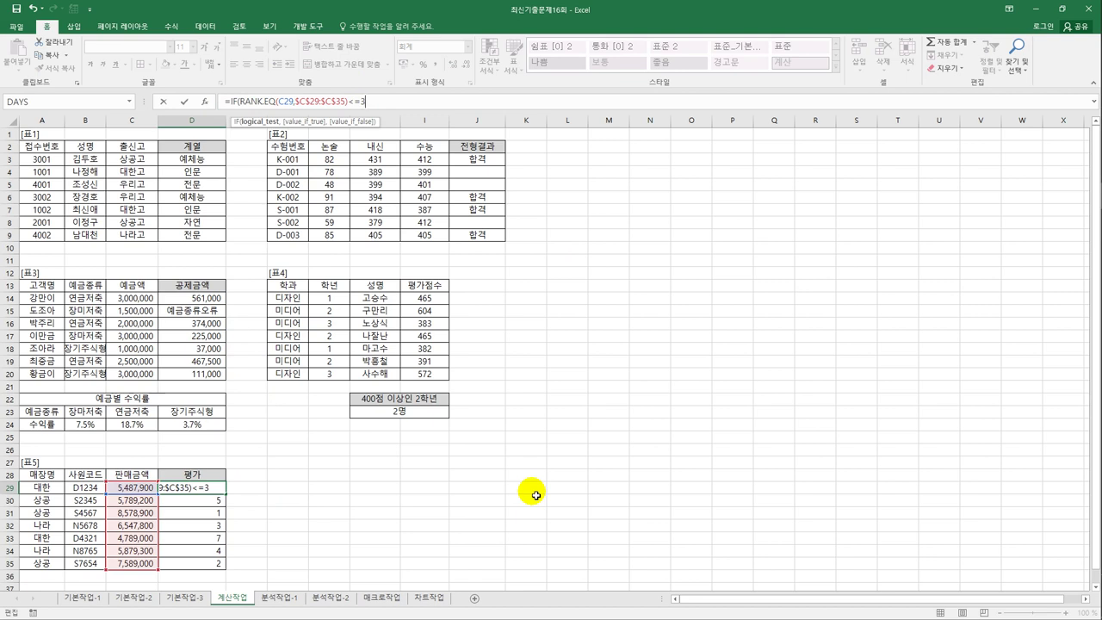
- Complete the IF formula in D29 to return "우수사원" if true and "" otherwise, and fill it down to D35
{"action": "type", "text": ",\"우수사원\""}
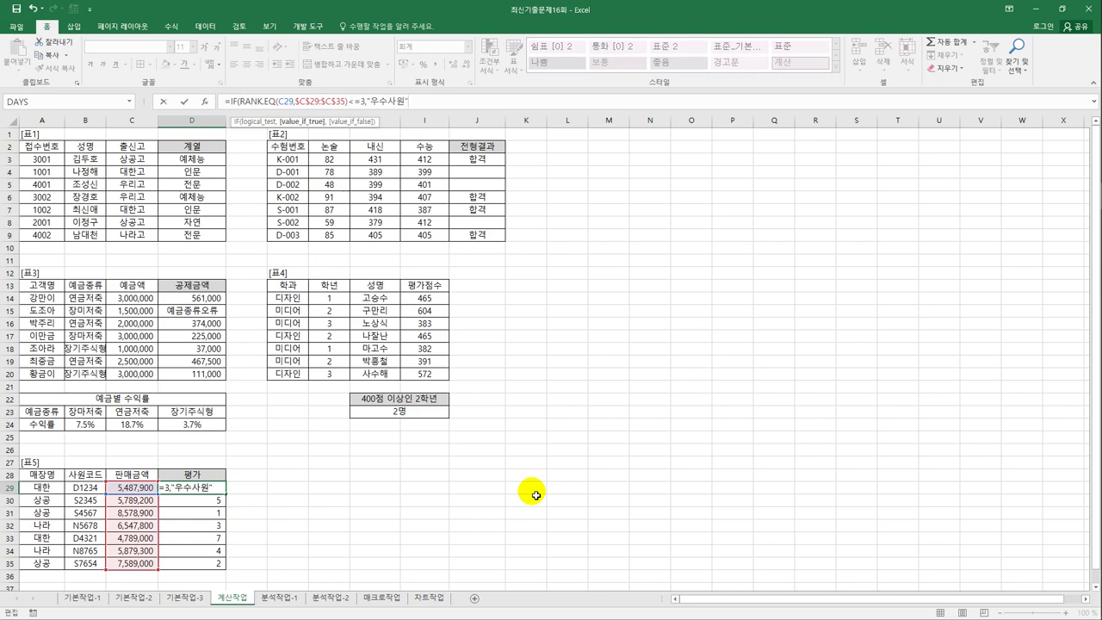
{"action": "type", "text": ",\"\")"}
{"action": "key", "text": "Return"}
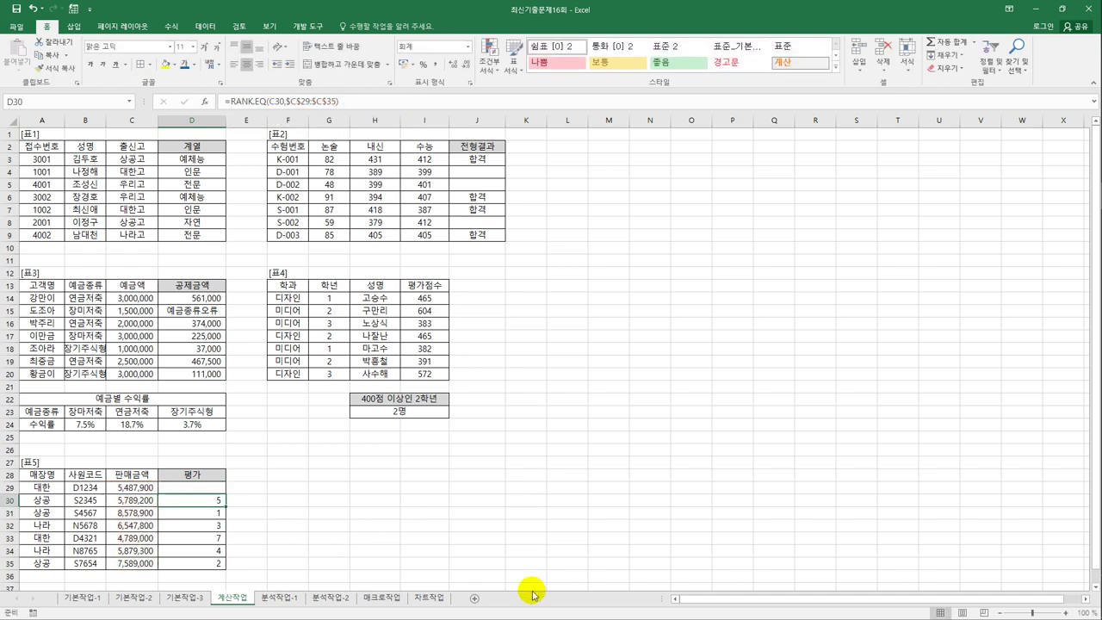
{"action": "left_click", "coordinate": [215, 489]}
{"action": "left_click_drag", "start_coordinate": [225, 493], "coordinate": [232, 572]}
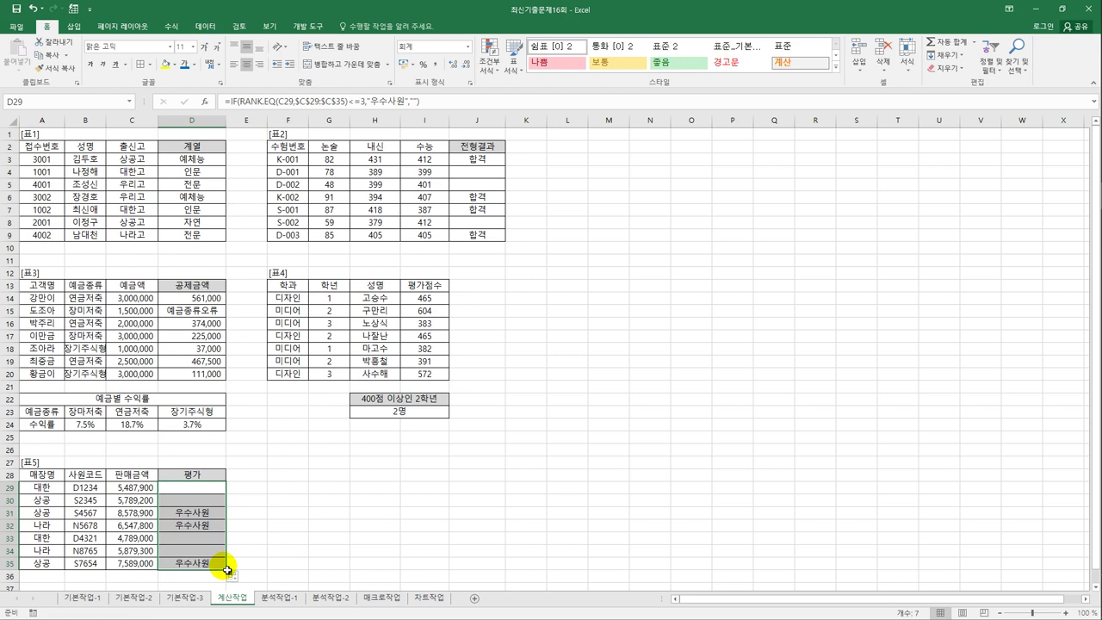
- On the 분석작업-1 sheet, name the exchange rate cell C13 환율
{"action": "left_click", "coordinate": [267, 597]}
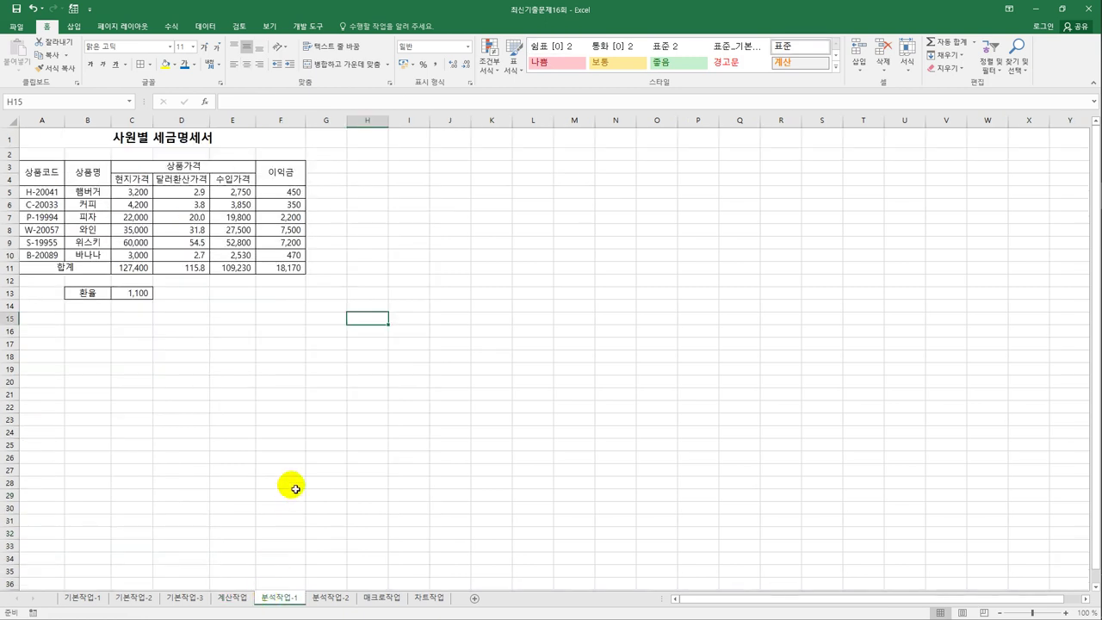
{"action": "left_click", "coordinate": [298, 470]}
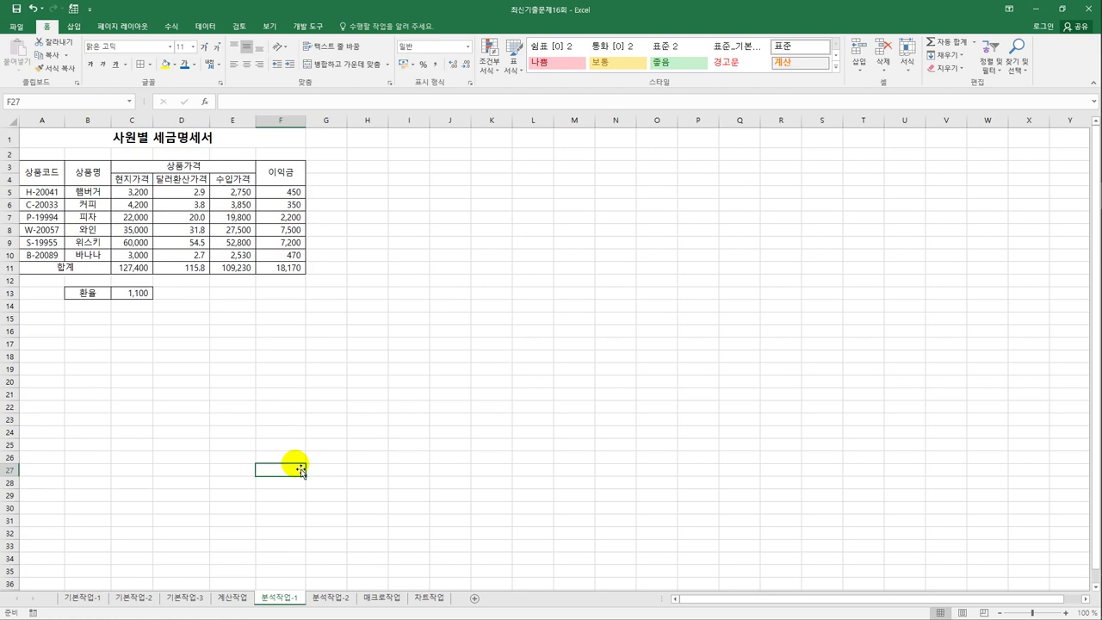
{"action": "left_click", "coordinate": [125, 296]}
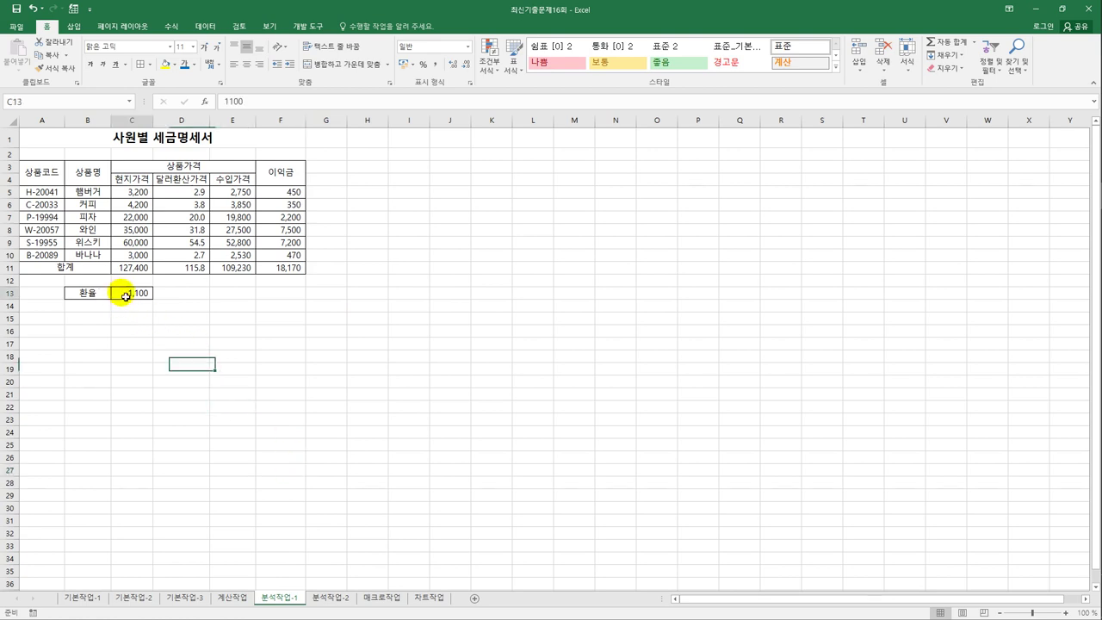
{"action": "left_click", "coordinate": [58, 103]}
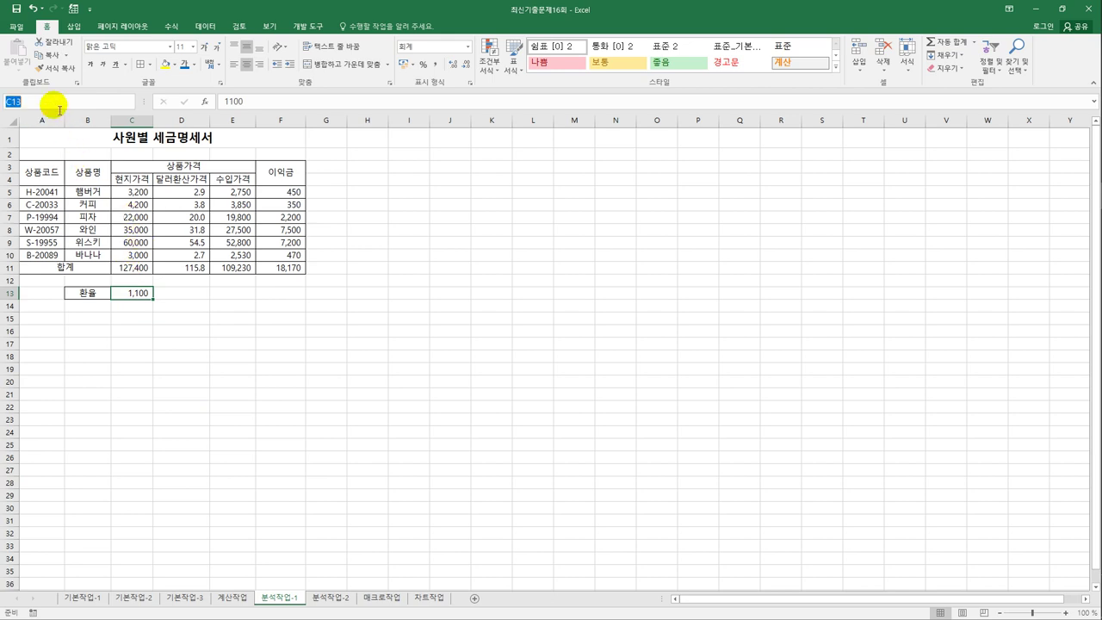
{"action": "type", "text": "환율"}
- Name the profit total cell F11 이익금합계
{"action": "left_click", "coordinate": [269, 267]}
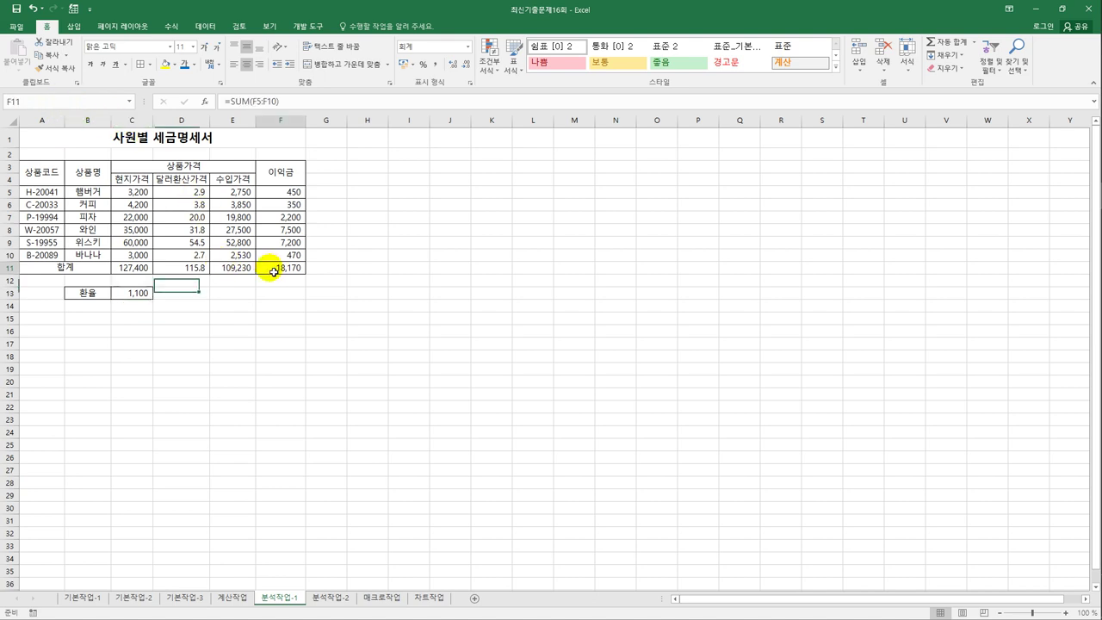
{"action": "left_click", "coordinate": [67, 101]}
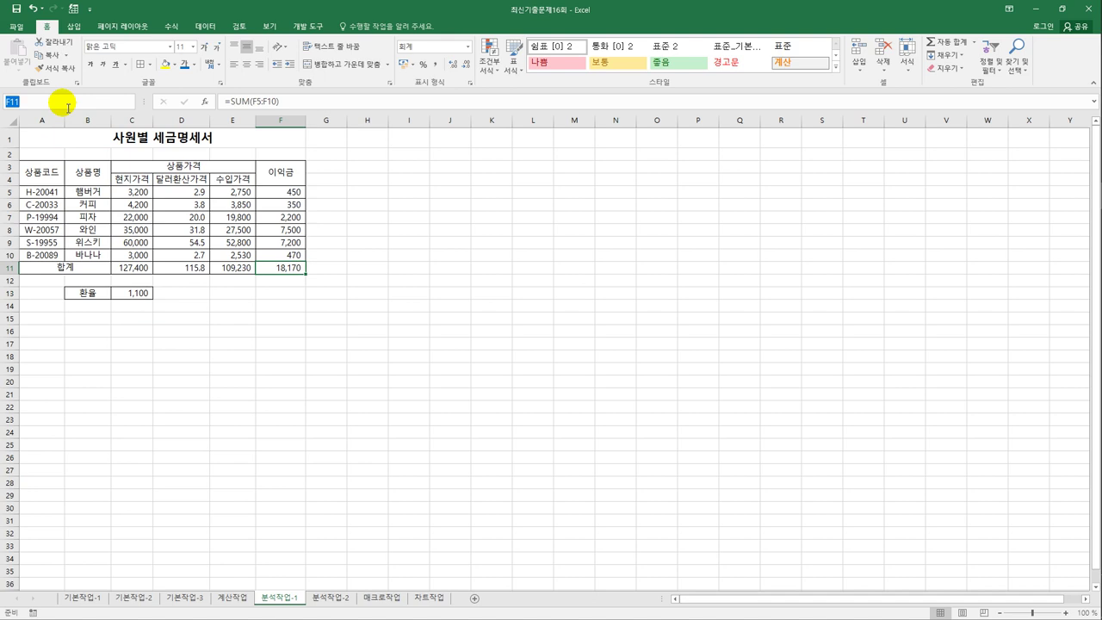
{"action": "type", "text": "이익금합계"}
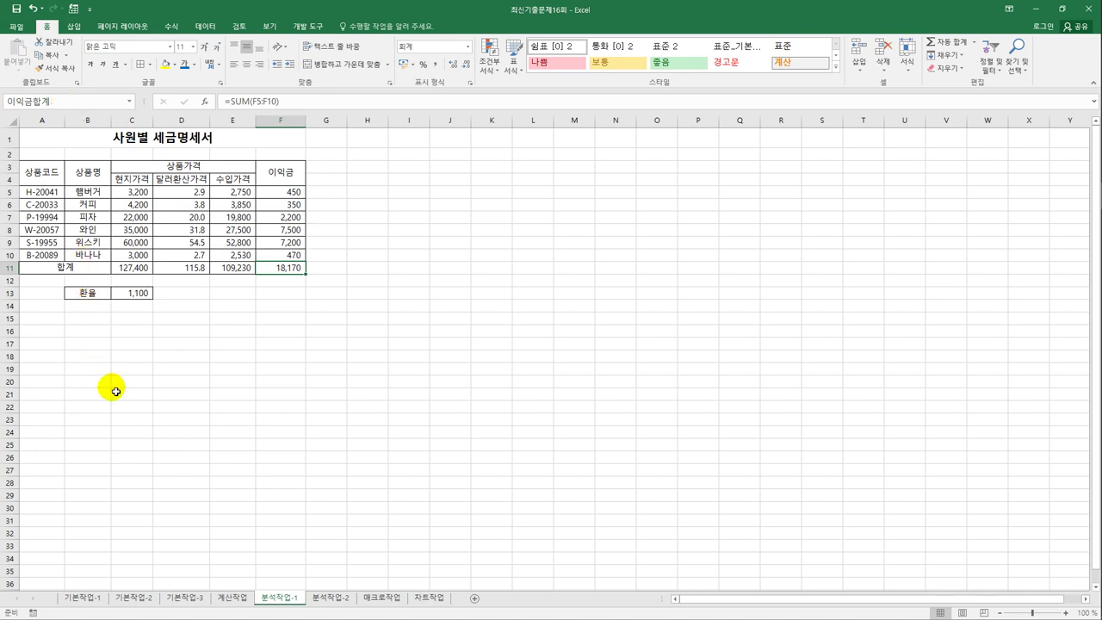
- Add a scenario for C13 in the Scenario Manager, clearing its description and naming it 환율인상
{"action": "left_click", "coordinate": [142, 294]}
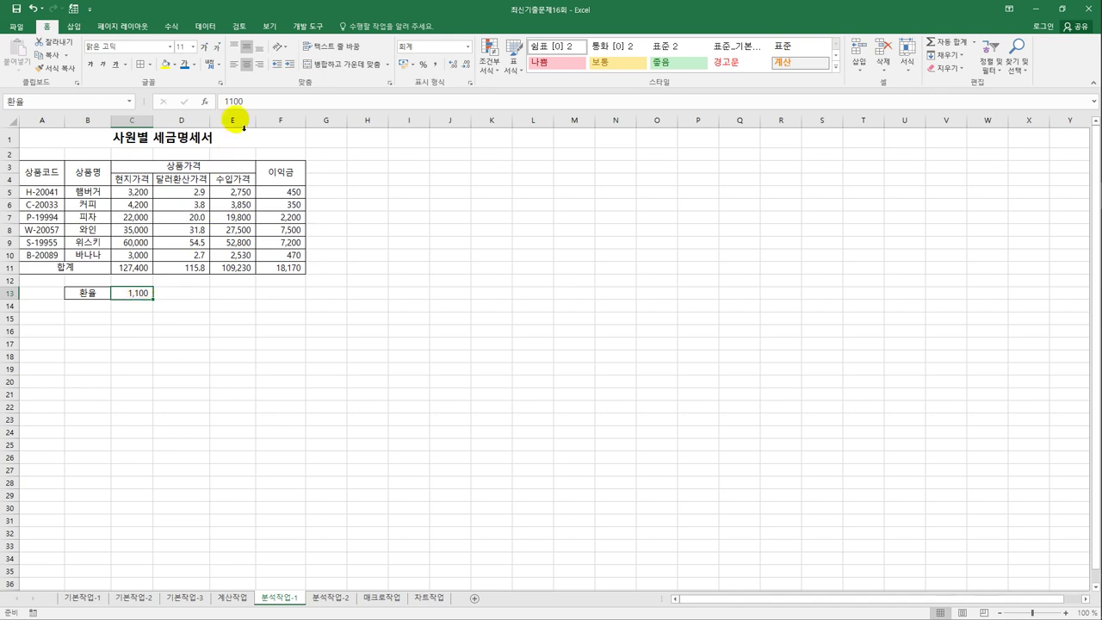
{"action": "left_click", "coordinate": [214, 29]}
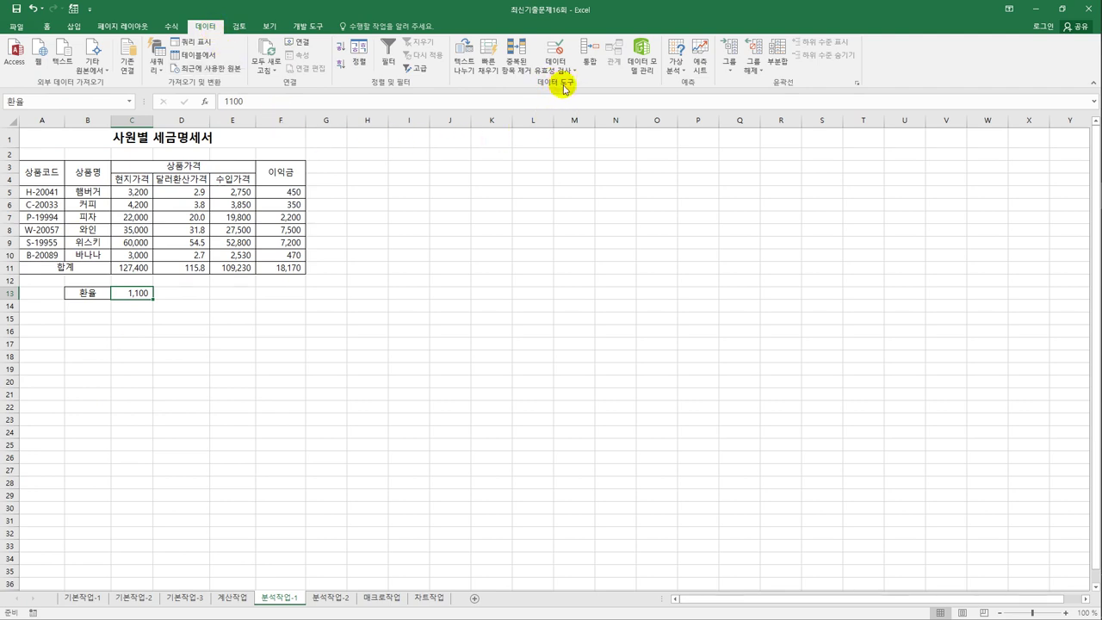
{"action": "left_click", "coordinate": [677, 70]}
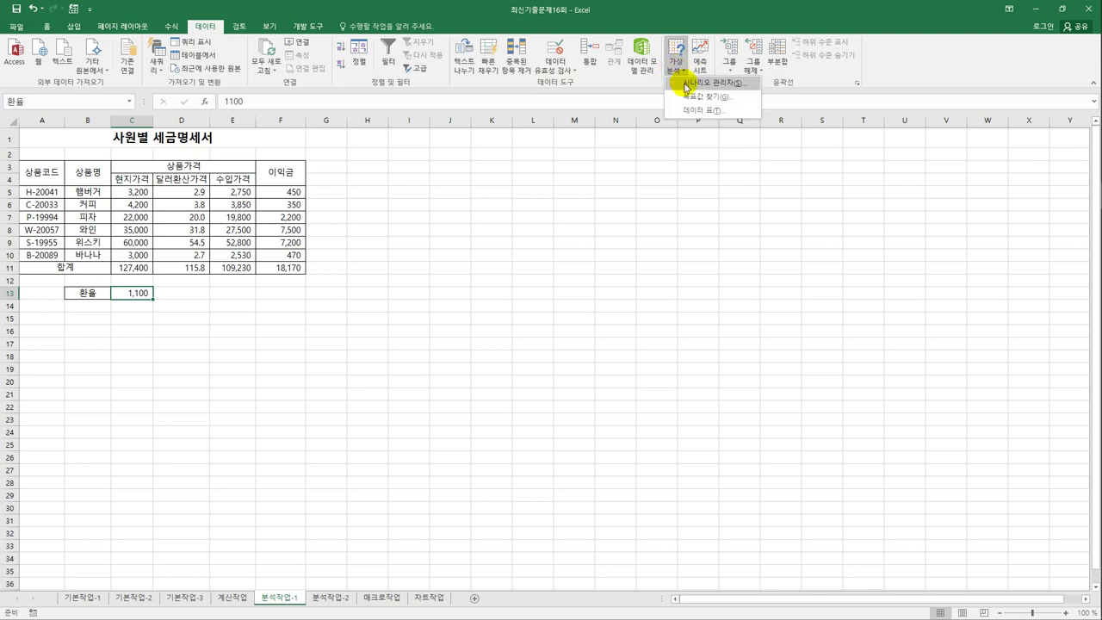
{"action": "left_click", "coordinate": [689, 83]}
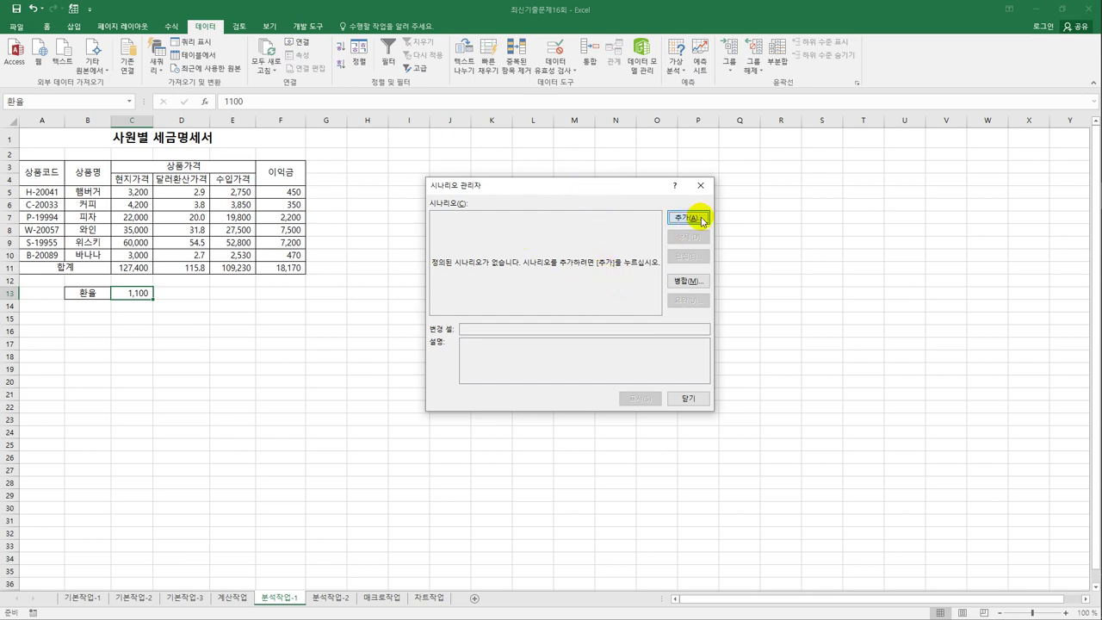
{"action": "left_click", "coordinate": [688, 218]}
{"action": "left_click_drag", "start_coordinate": [558, 297], "coordinate": [405, 293]}
{"action": "key", "text": "Delete"}
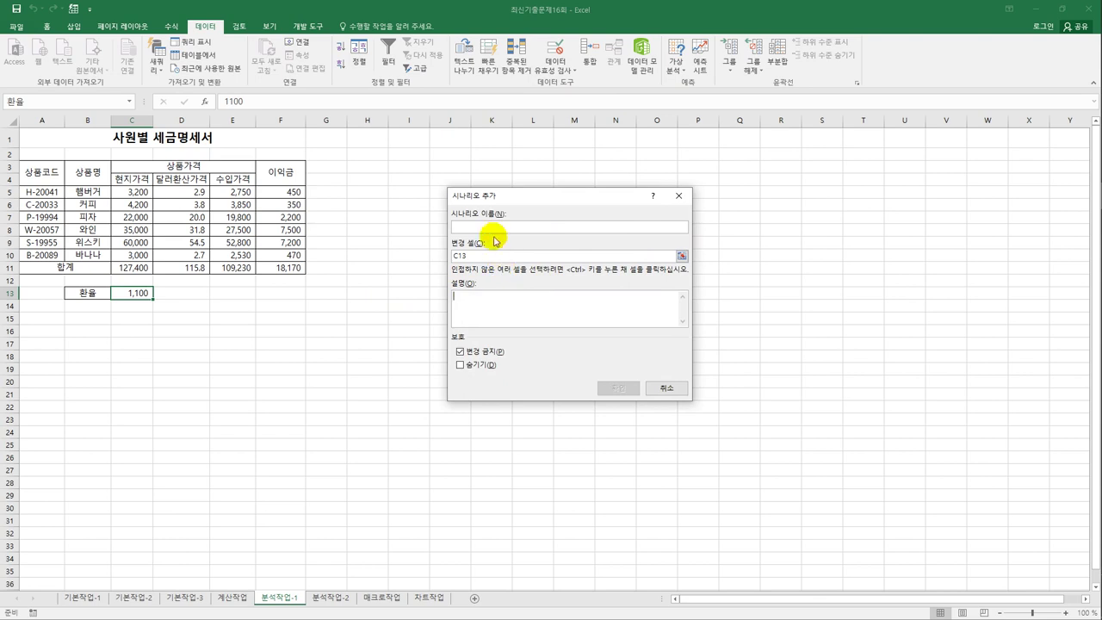
{"action": "left_click", "coordinate": [497, 227]}
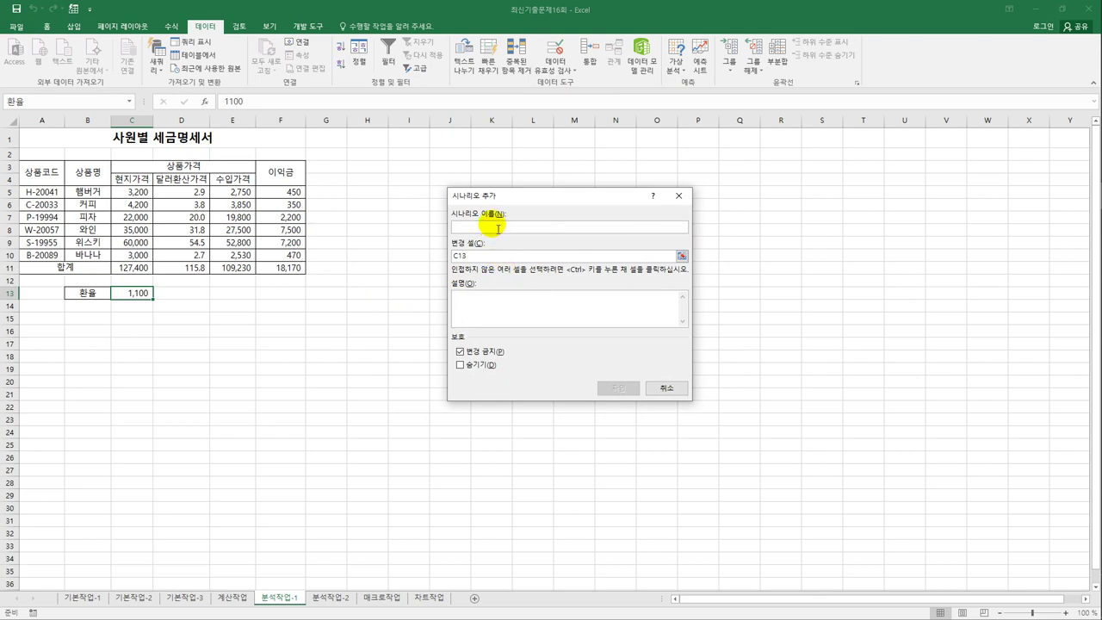
{"action": "type", "text": "환율인ㅅ"}
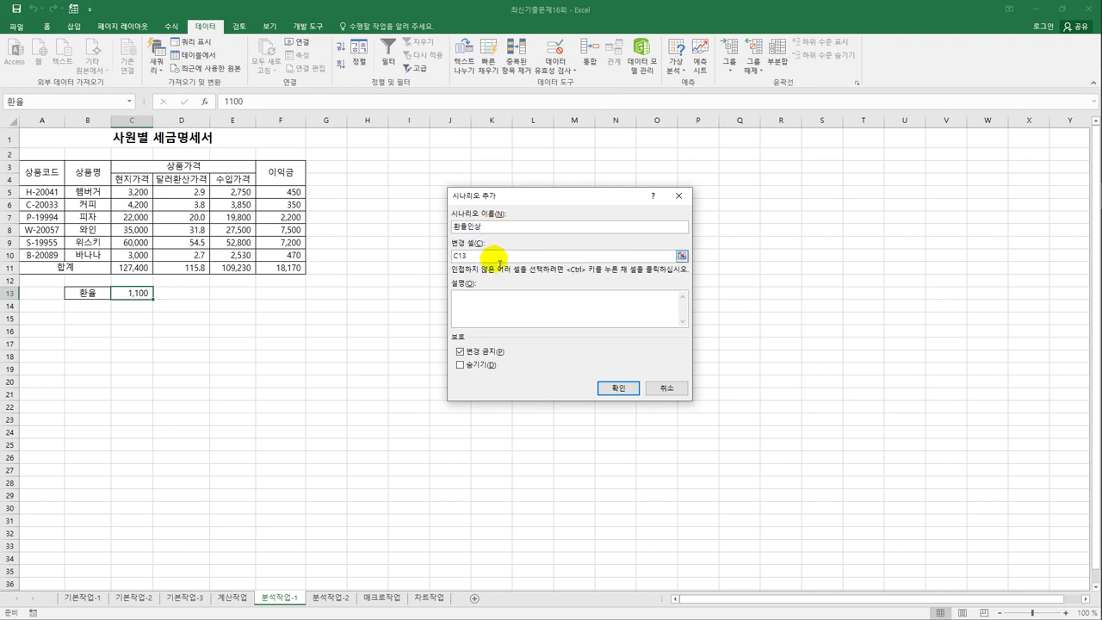
- Set the 환율인상 scenario's changing cell to $C$13 with the value 1200, and start adding another scenario
{"action": "left_click", "coordinate": [450, 256]}
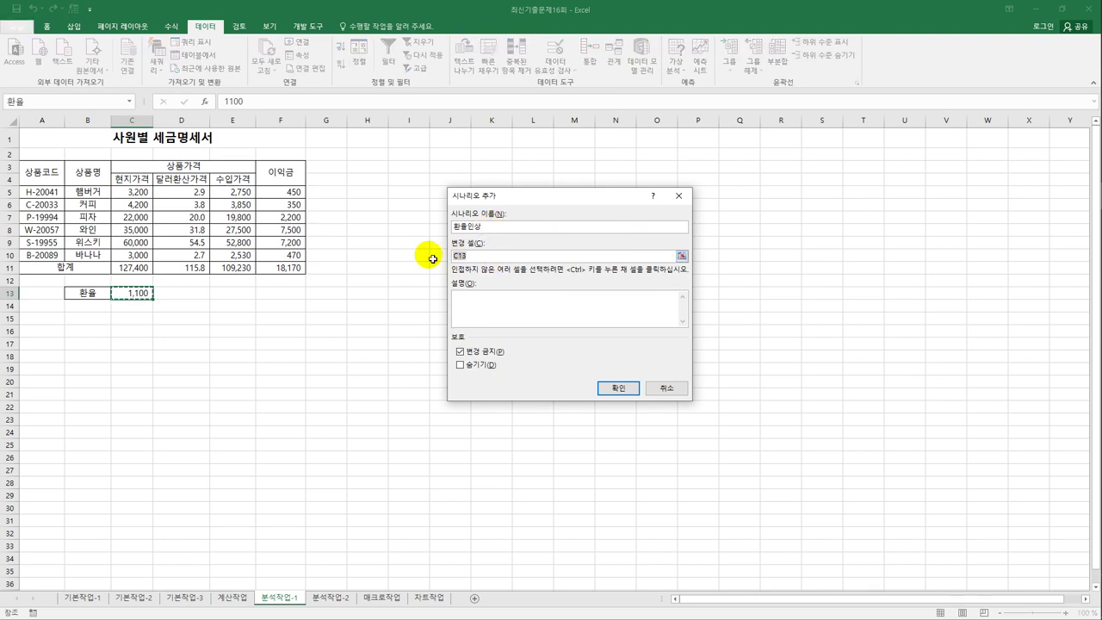
{"action": "left_click", "coordinate": [136, 298]}
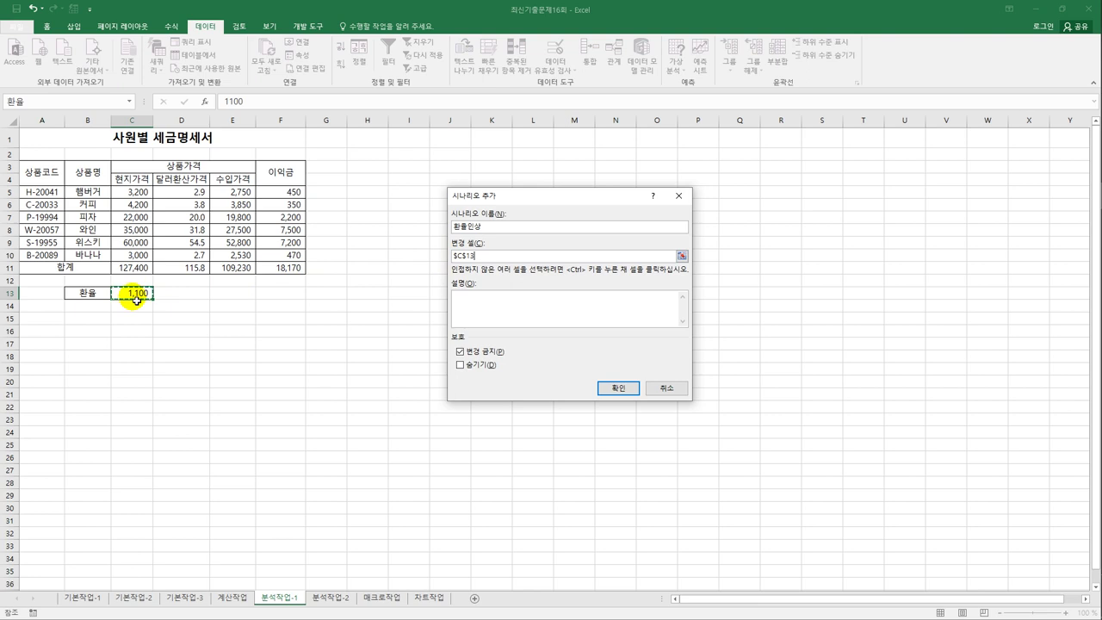
{"action": "left_click", "coordinate": [613, 388]}
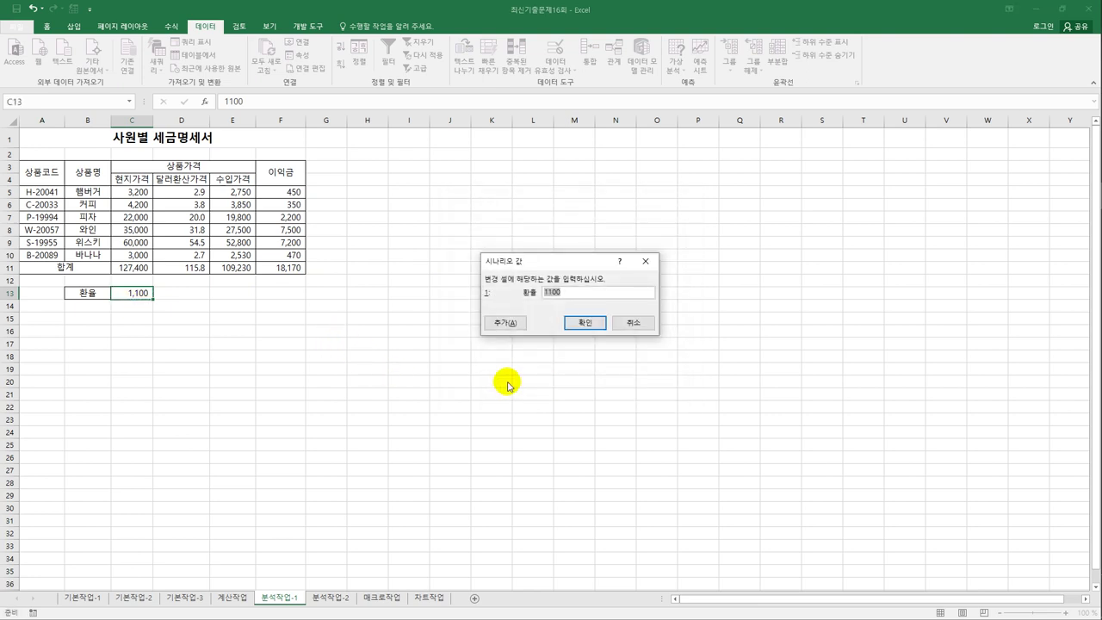
{"action": "type", "text": "1200"}
{"action": "left_click", "coordinate": [509, 322]}
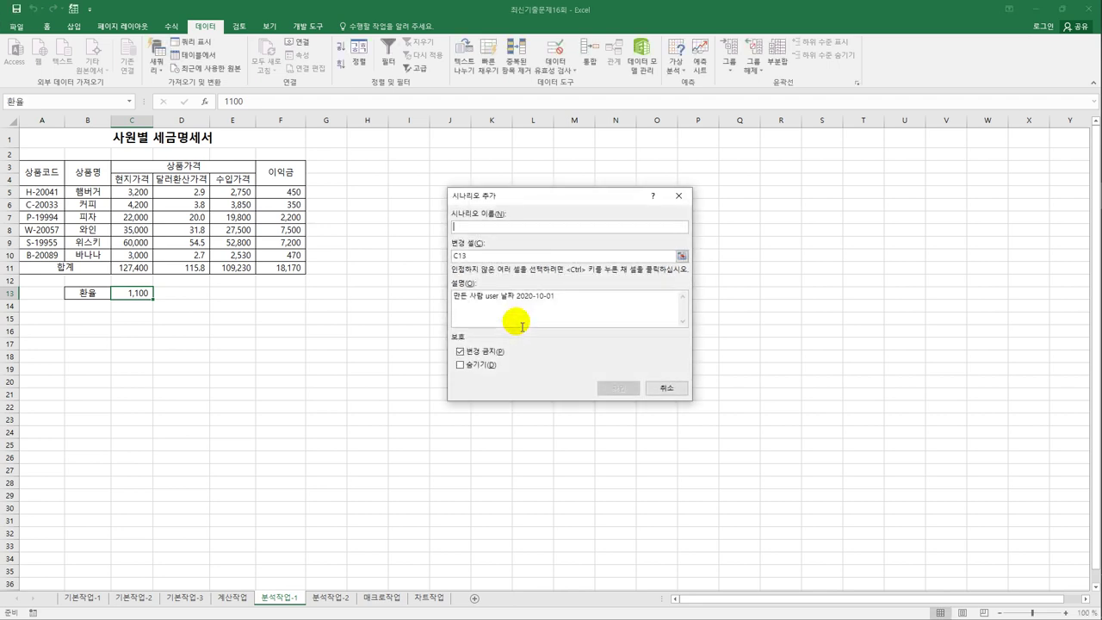
- Define the second scenario as 환율인하 with an empty description and a 환율 value of 1000
{"action": "left_click_drag", "start_coordinate": [584, 307], "coordinate": [423, 295]}
{"action": "key", "text": "Delete"}
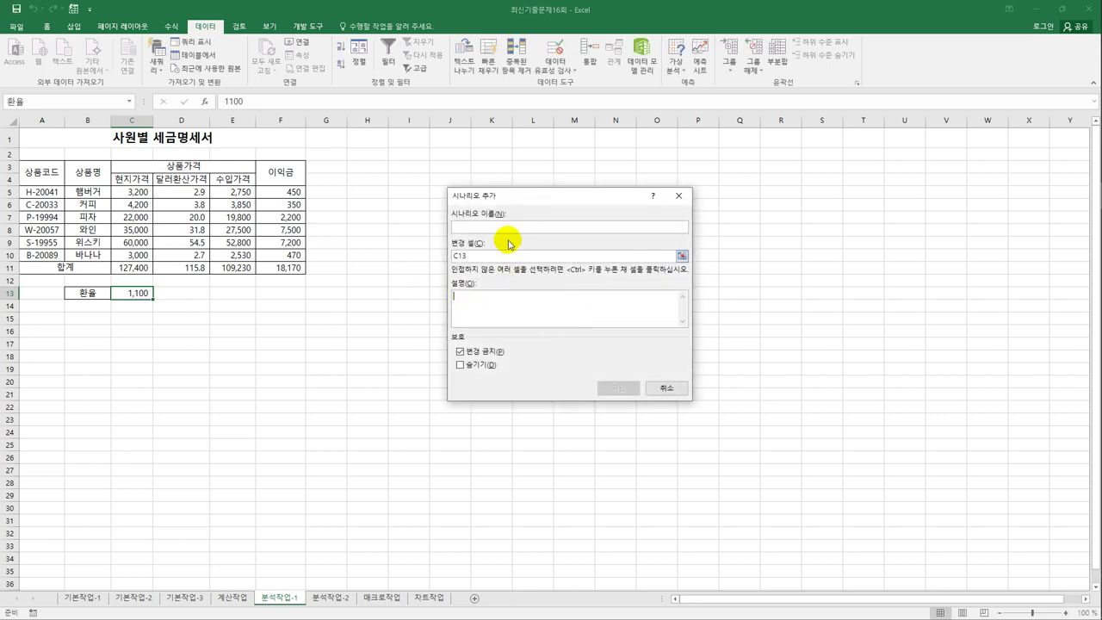
{"action": "left_click", "coordinate": [511, 230]}
{"action": "type", "text": "환율인하"}
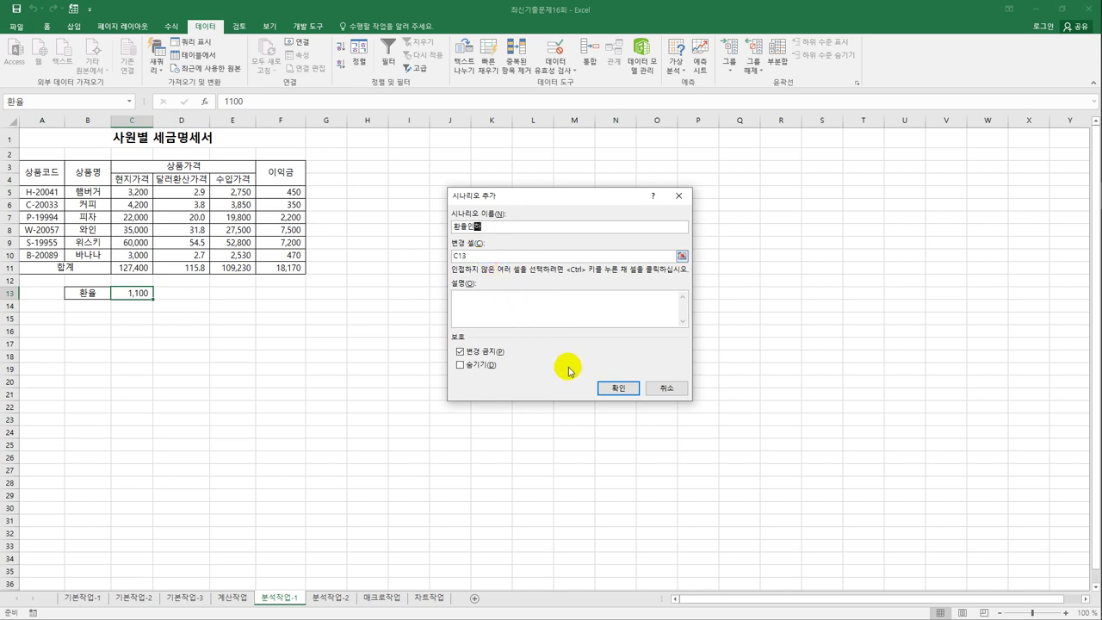
{"action": "left_click", "coordinate": [613, 389]}
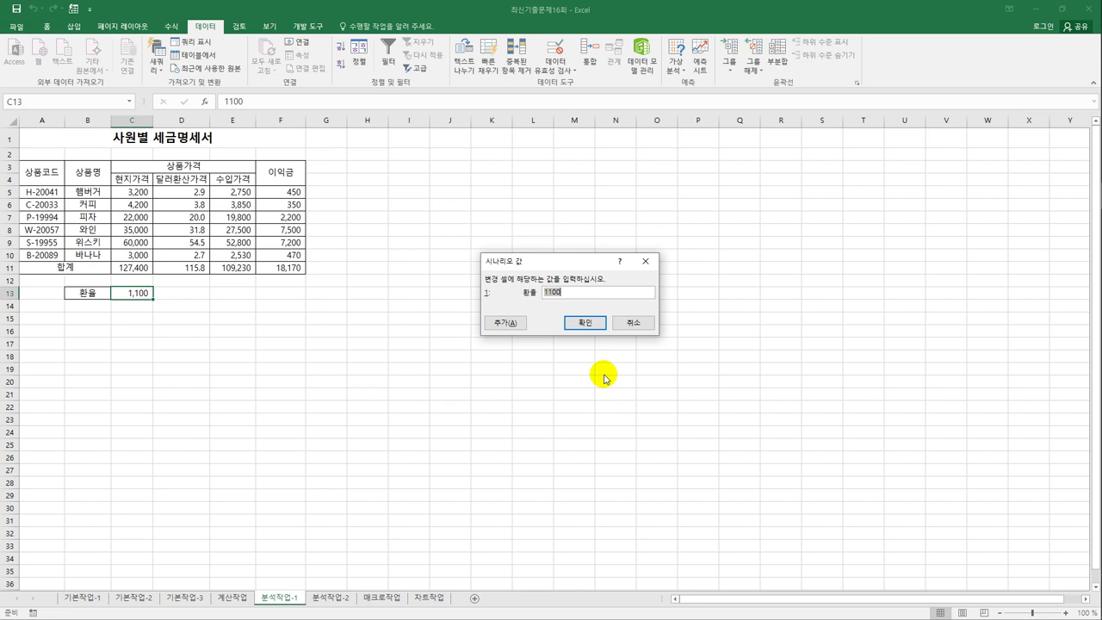
{"action": "type", "text": "1000"}
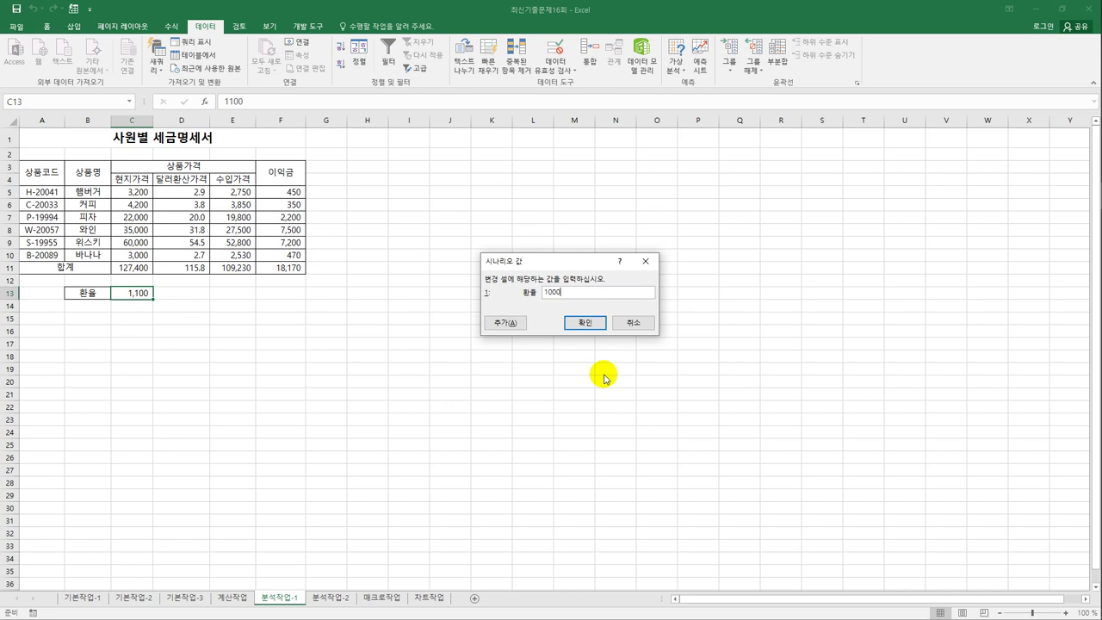
{"action": "left_click", "coordinate": [586, 324]}
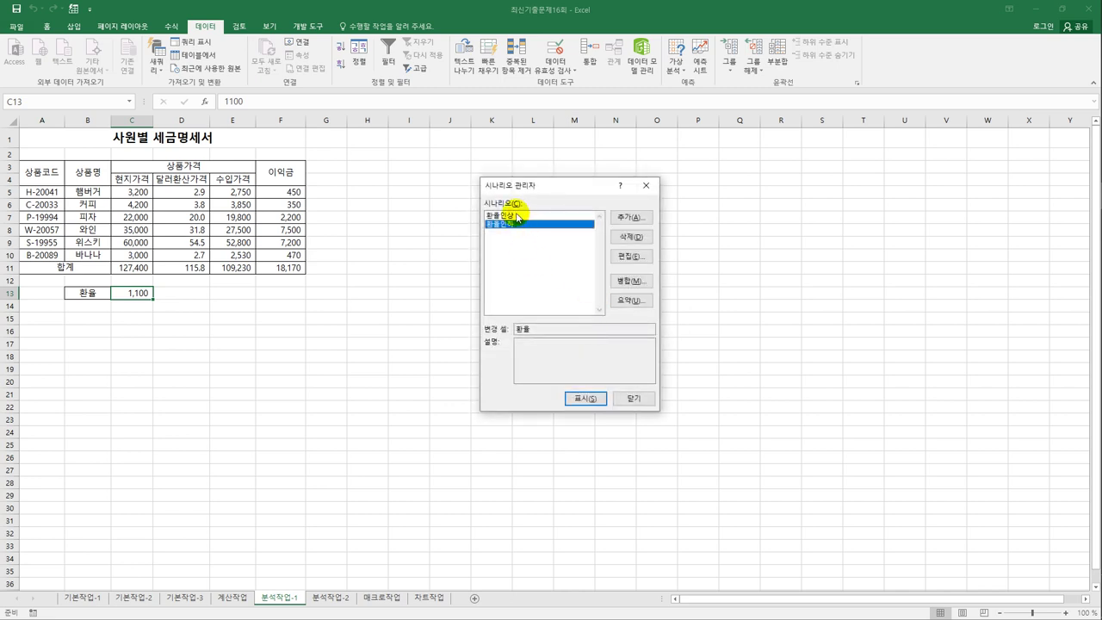
- Create a scenario summary report with F11 as the result cell, and return to the 분석작업-1 sheet
{"action": "left_click", "coordinate": [633, 305]}
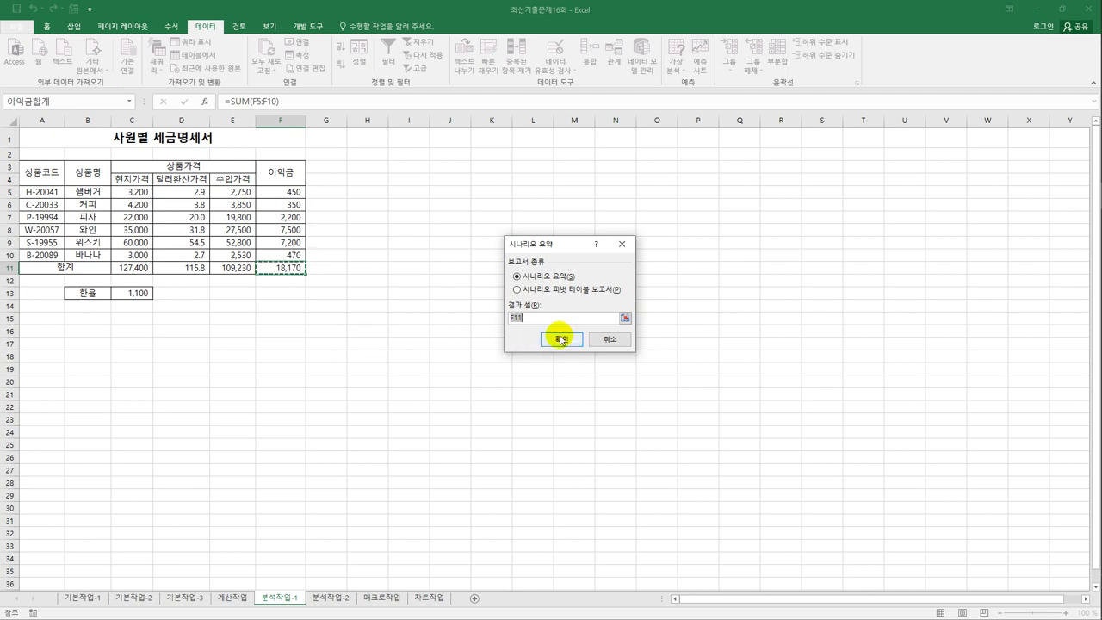
{"action": "left_click", "coordinate": [560, 339]}
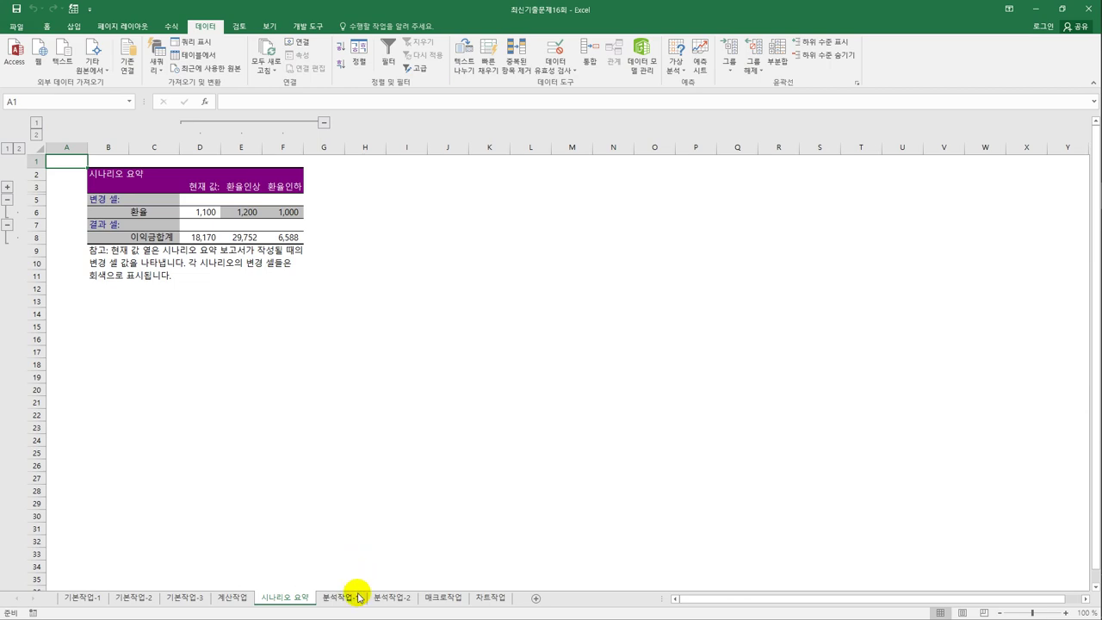
{"action": "left_click", "coordinate": [358, 598]}
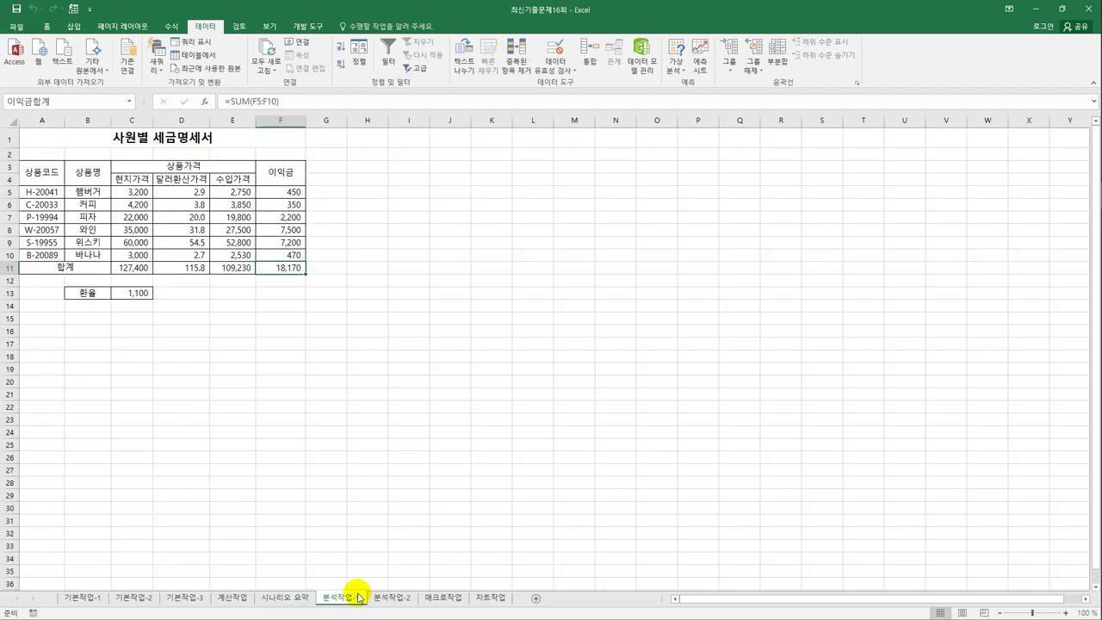
- Move the 시나리오 요약 sheet so that it sits directly after the 분석작업-1 sheet
{"action": "left_click", "coordinate": [288, 597]}
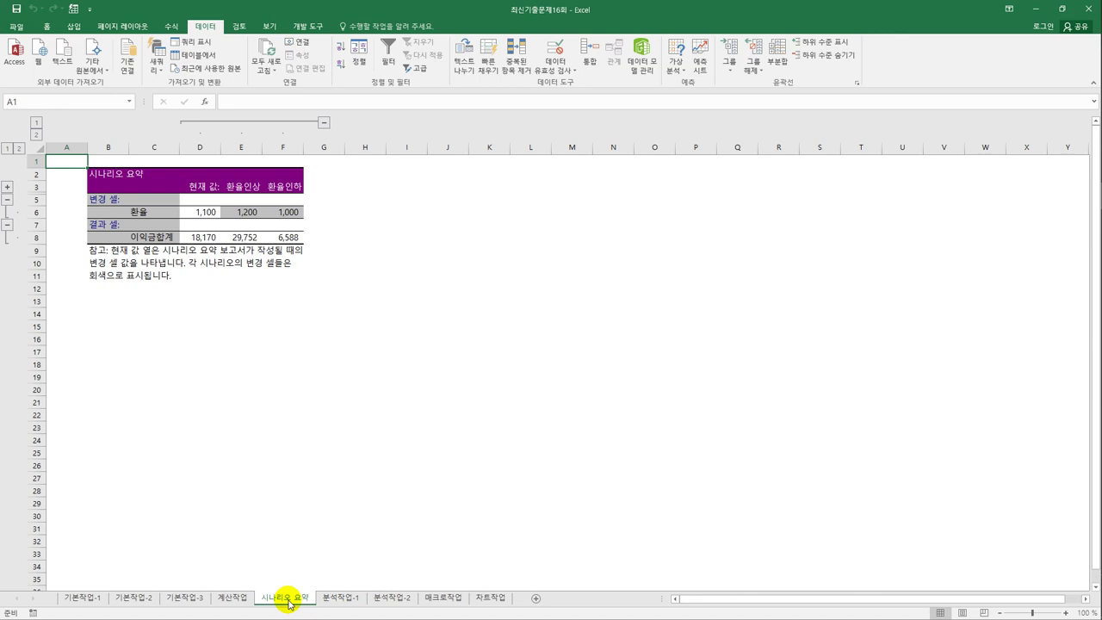
{"action": "left_click", "coordinate": [354, 603]}
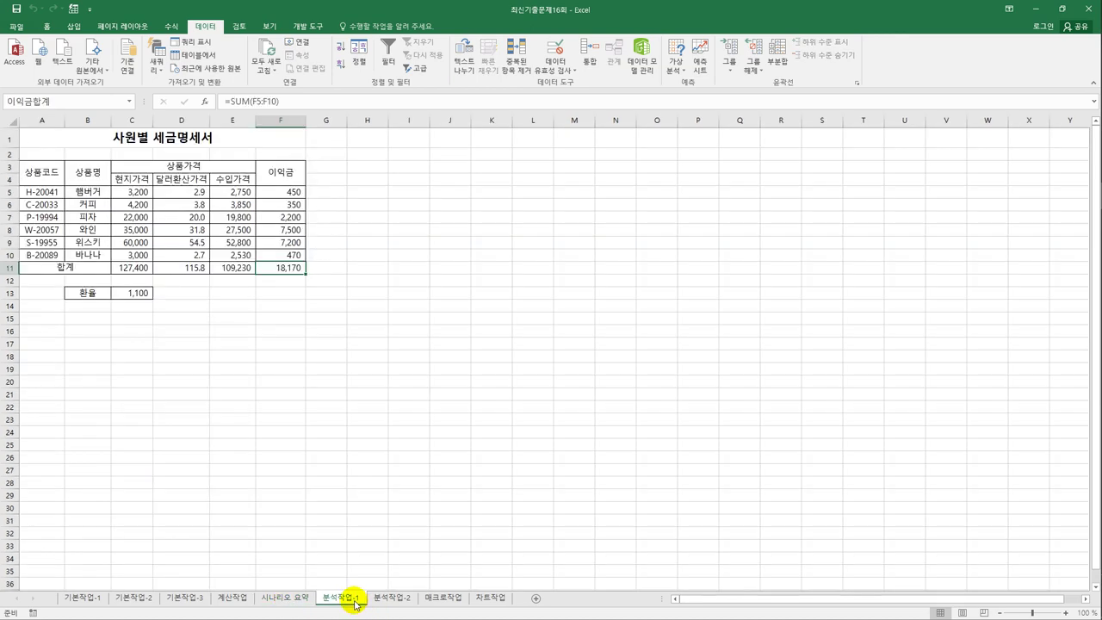
{"action": "left_click", "coordinate": [293, 600]}
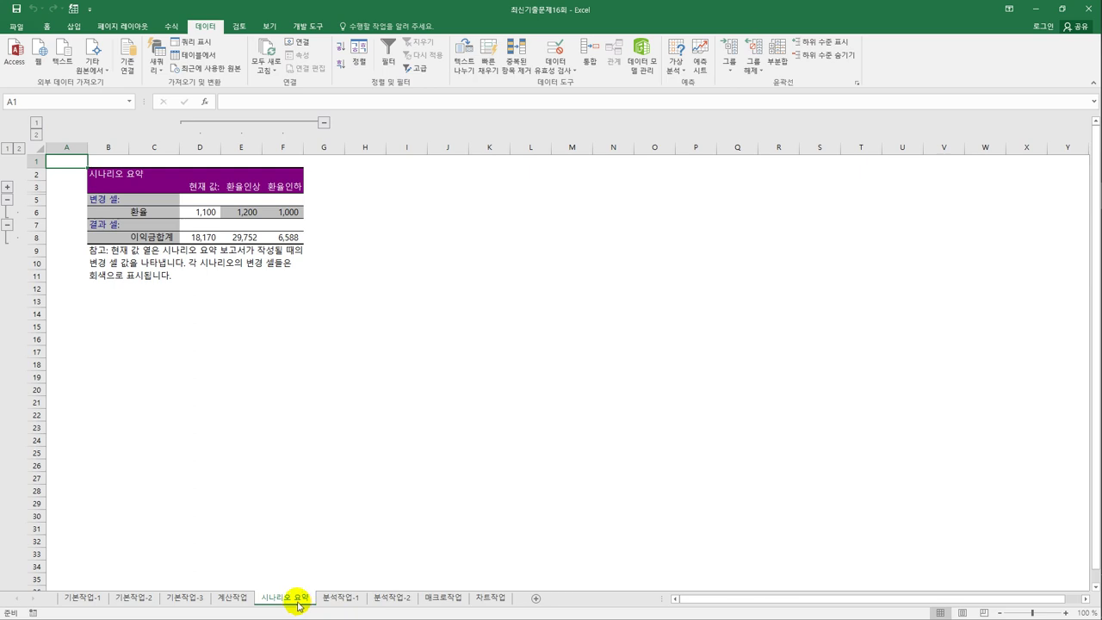
{"action": "mouse_move", "coordinate": [297, 599]}
{"action": "left_mouse_down"}
{"action": "mouse_move", "coordinate": [347, 570]}
{"action": "mouse_move", "coordinate": [379, 584]}
{"action": "mouse_move", "coordinate": [385, 603]}
{"action": "left_mouse_up"}
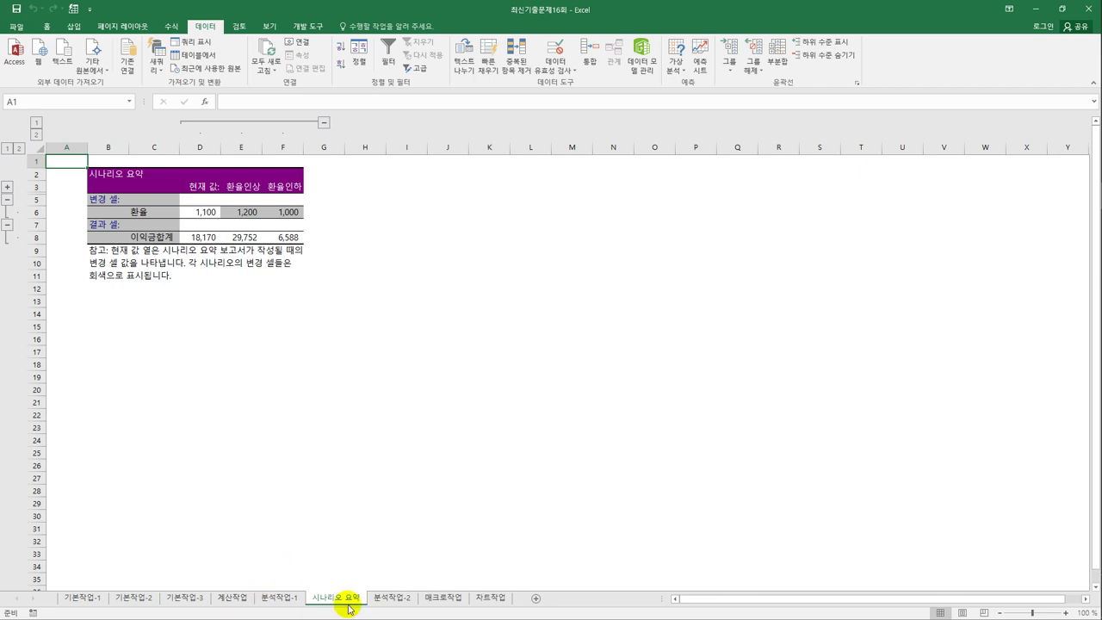
{"action": "mouse_move", "coordinate": [349, 609]}
{"action": "left_mouse_down"}
{"action": "mouse_move", "coordinate": [292, 580]}
{"action": "mouse_move", "coordinate": [279, 595]}
{"action": "mouse_move", "coordinate": [370, 596]}
{"action": "left_mouse_up"}
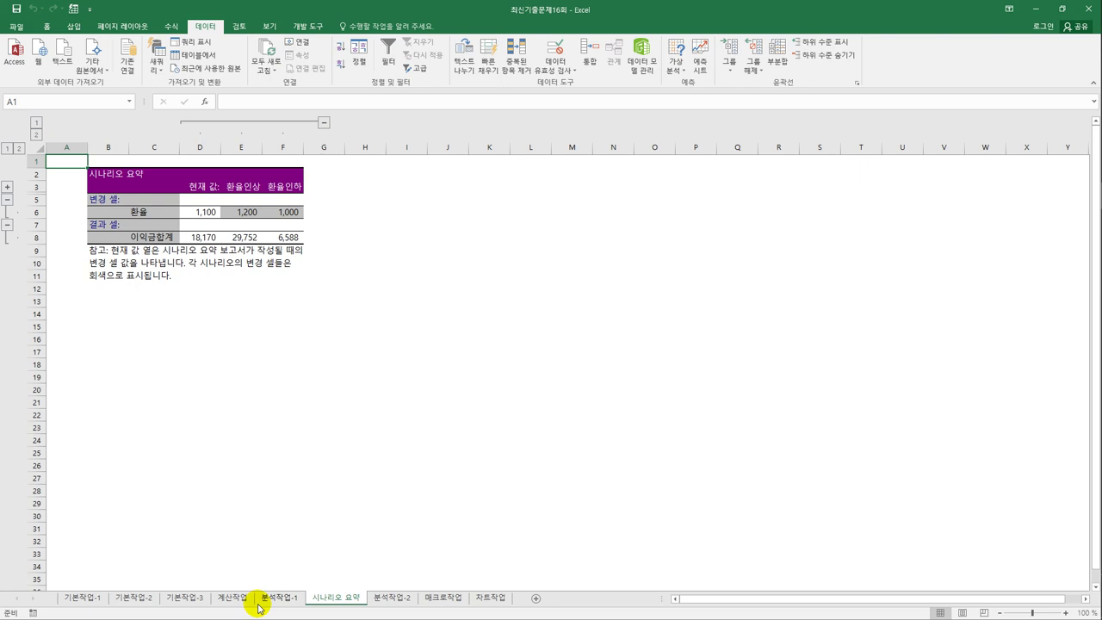
- On the 분석작업-2 sheet, sort the 미술/실용아트 강좌 table by 과정 in descending order
{"action": "left_click", "coordinate": [388, 602]}
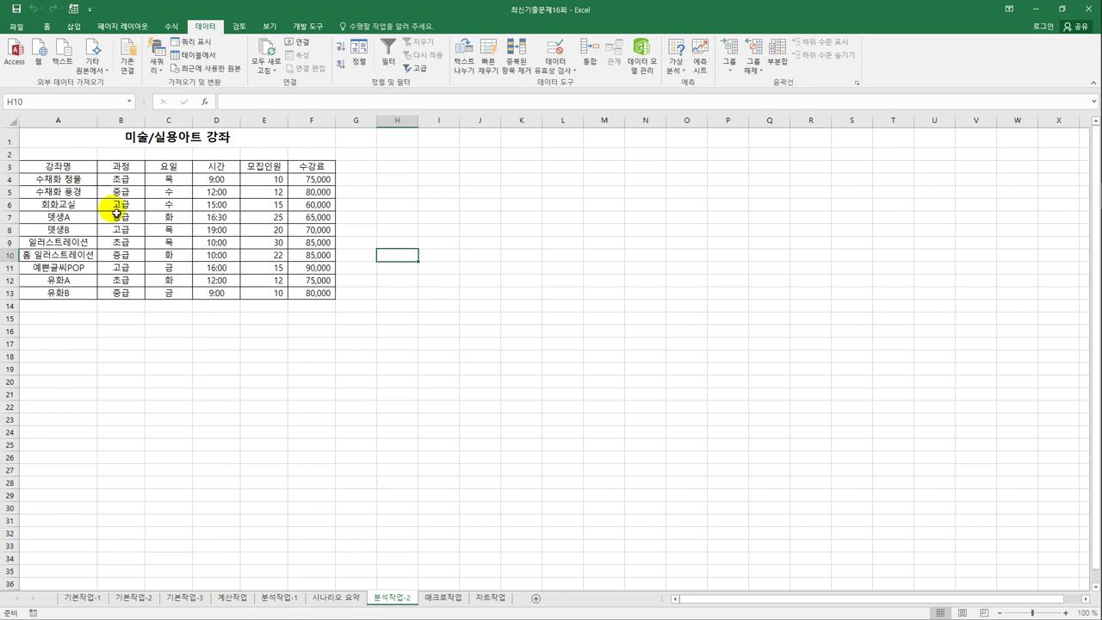
{"action": "left_click", "coordinate": [122, 170]}
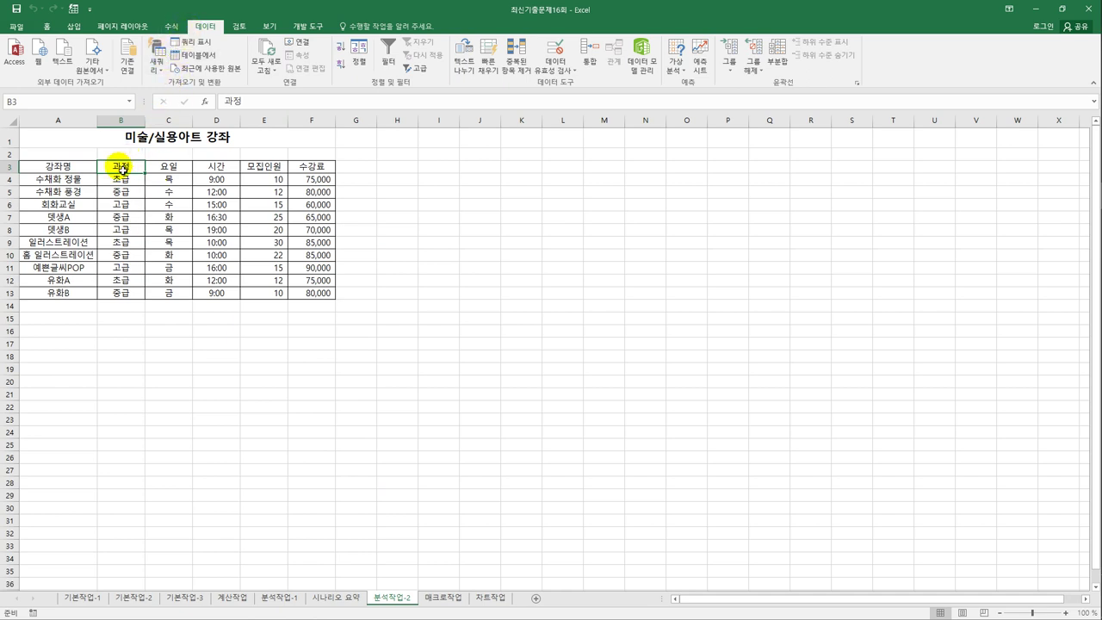
{"action": "left_click", "coordinate": [343, 67]}
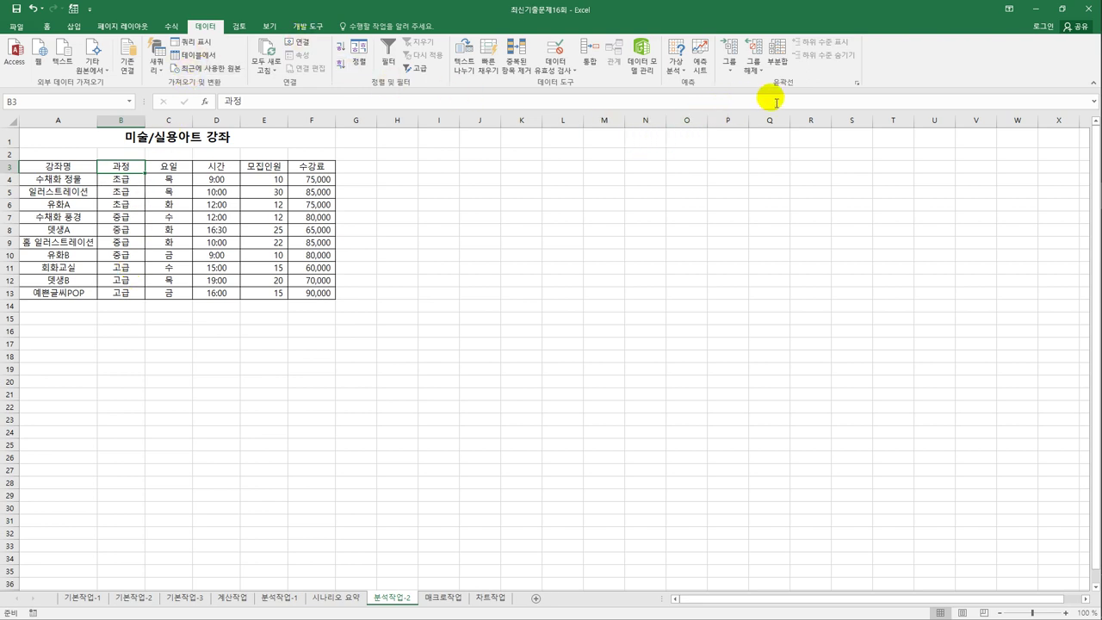
- Add subtotals to the course table grouped by 과정, using 평균 for 모집인원 and 수강료
{"action": "left_click", "coordinate": [777, 67]}
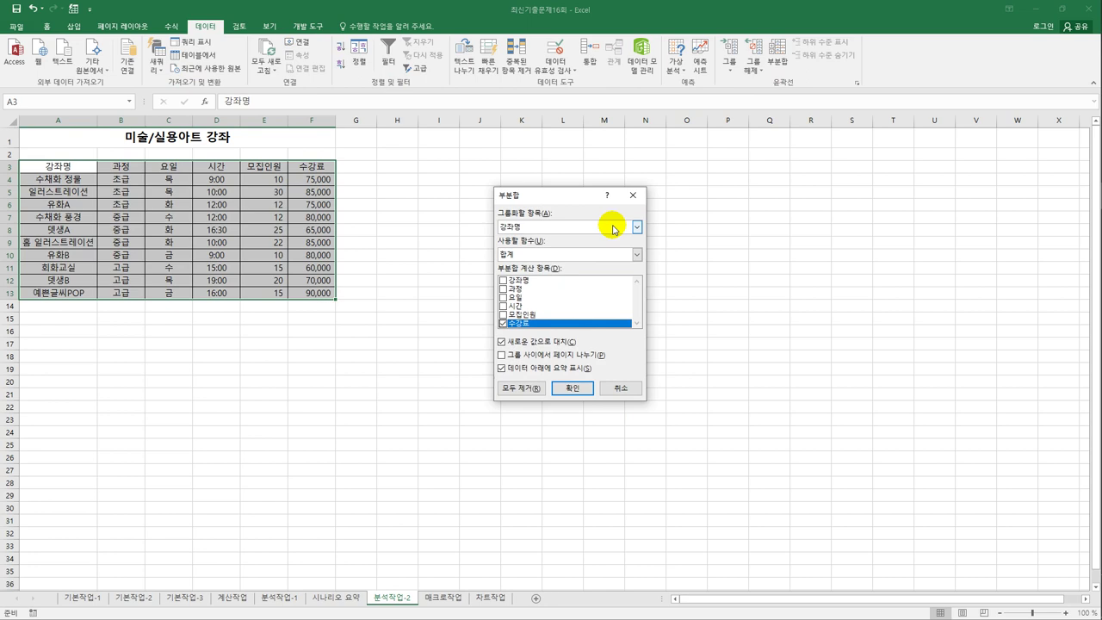
{"action": "left_click", "coordinate": [566, 227]}
{"action": "left_click", "coordinate": [565, 248]}
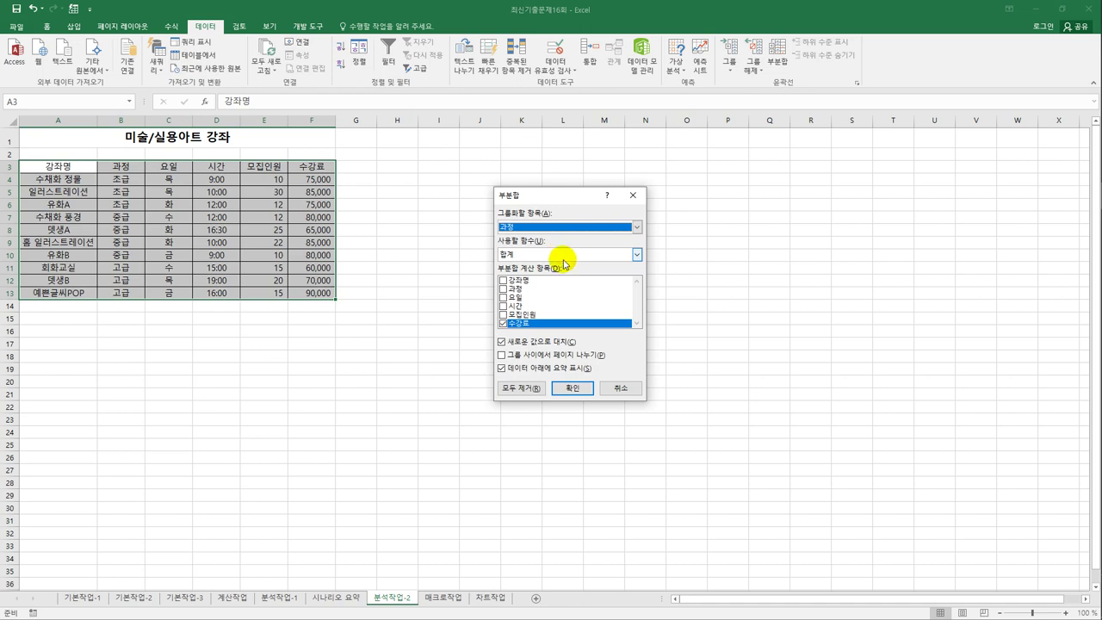
{"action": "left_click", "coordinate": [563, 255]}
{"action": "left_click", "coordinate": [560, 289]}
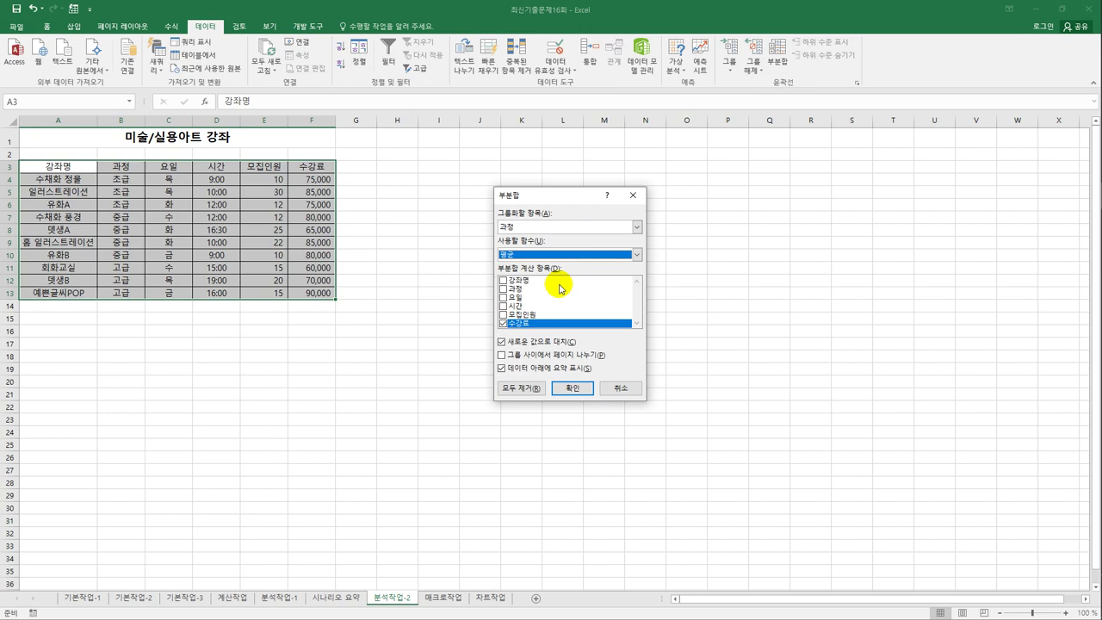
{"action": "left_click", "coordinate": [503, 314]}
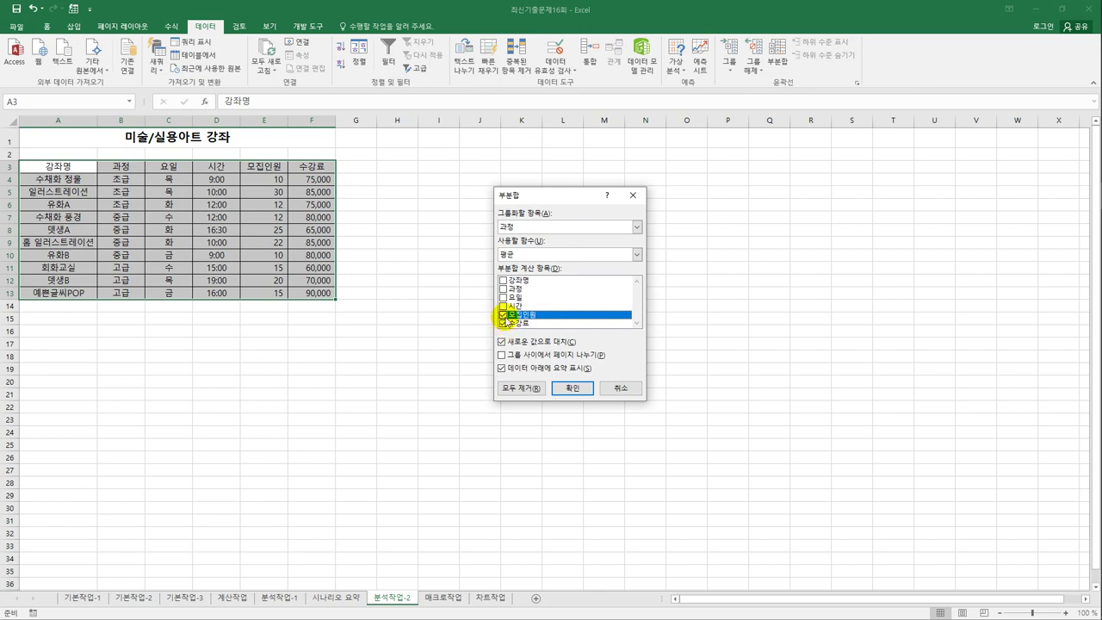
{"action": "left_click", "coordinate": [573, 388]}
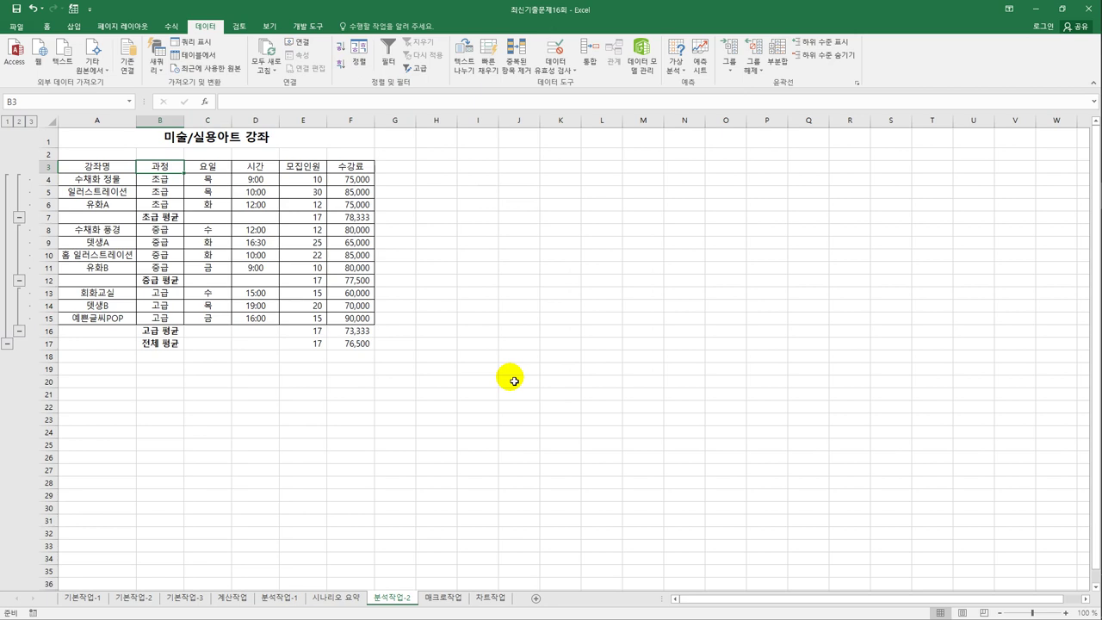
- Add a second subtotal by 과정 using 최대값 for 모집인원 and 수강료, without replacing the existing average subtotals
{"action": "left_click", "coordinate": [778, 55]}
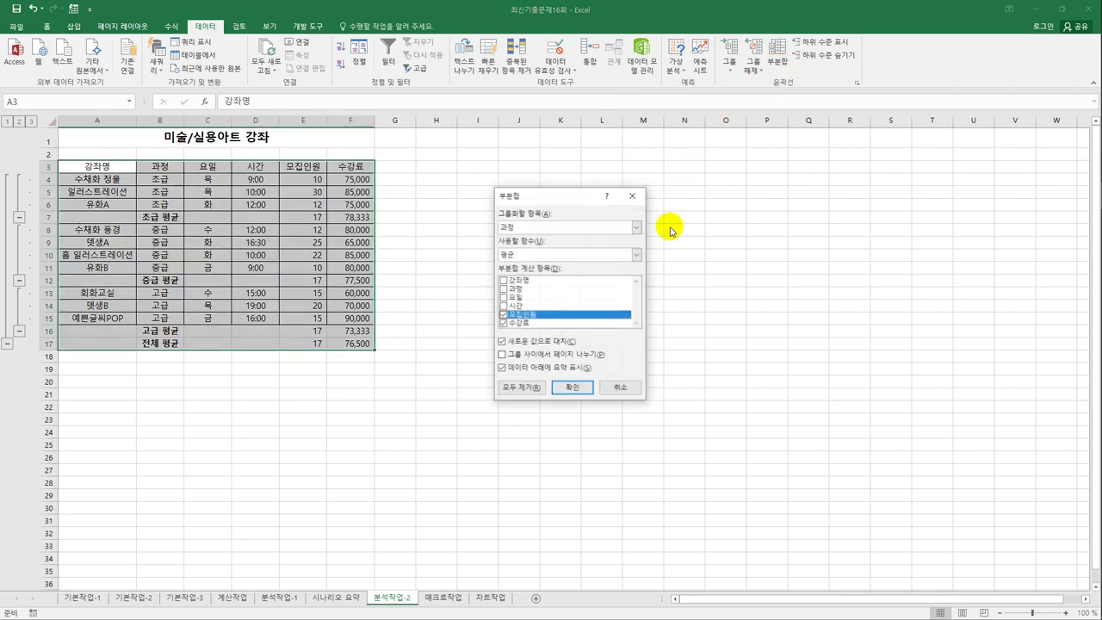
{"action": "left_click", "coordinate": [551, 255]}
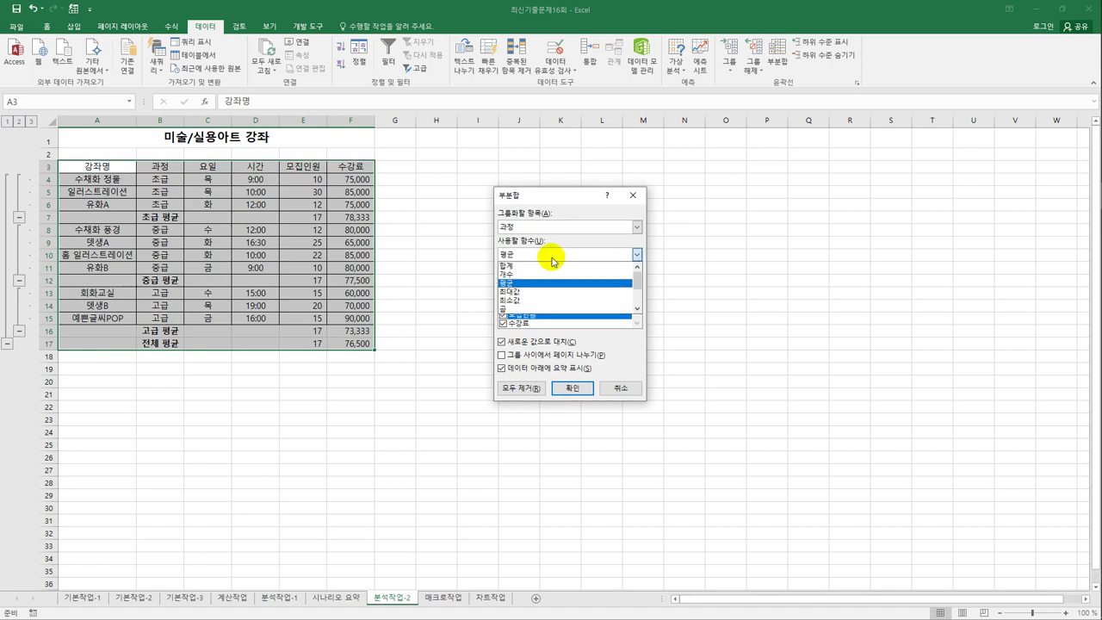
{"action": "left_click", "coordinate": [553, 295]}
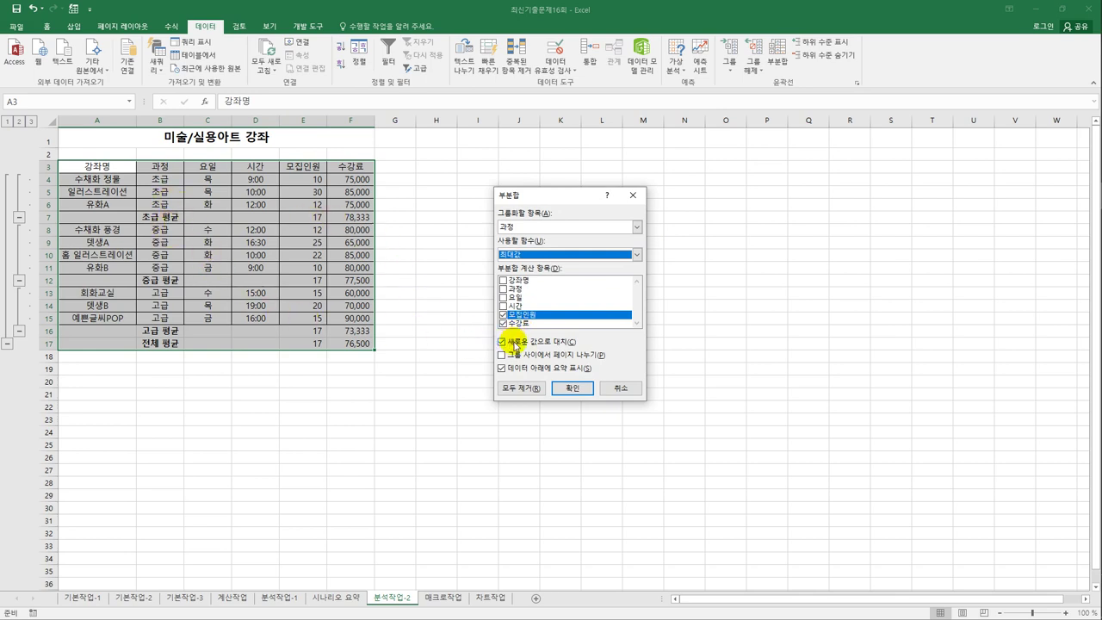
{"action": "left_click", "coordinate": [509, 342]}
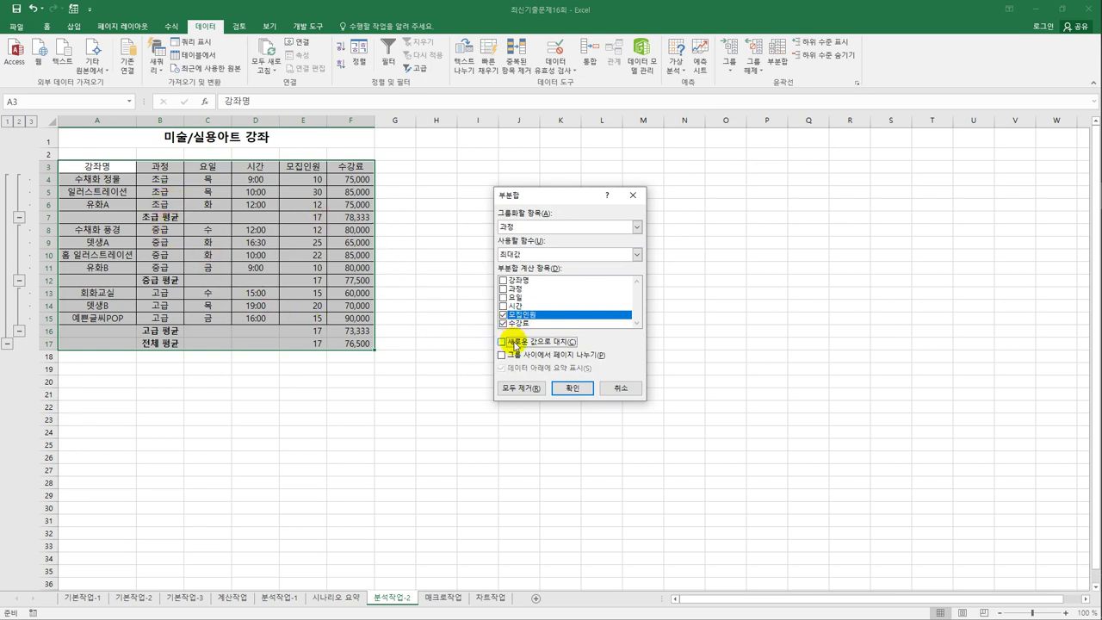
{"action": "left_click", "coordinate": [572, 387]}
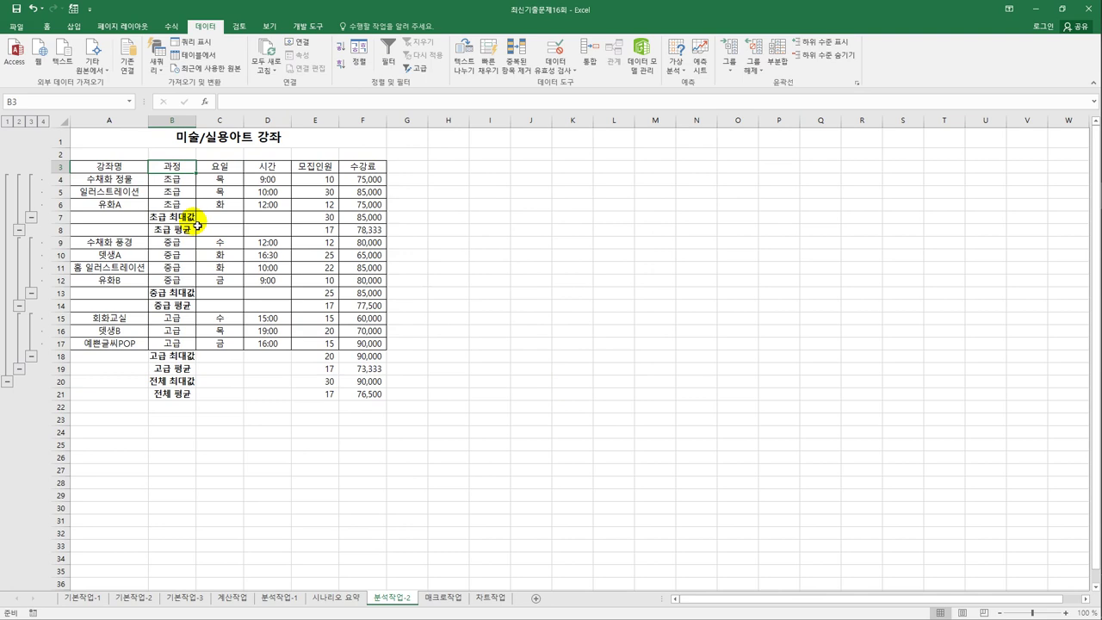
- On the 매크로작업 sheet, select an empty cell outside the table and start recording a macro named 합계
{"action": "left_click", "coordinate": [445, 598]}
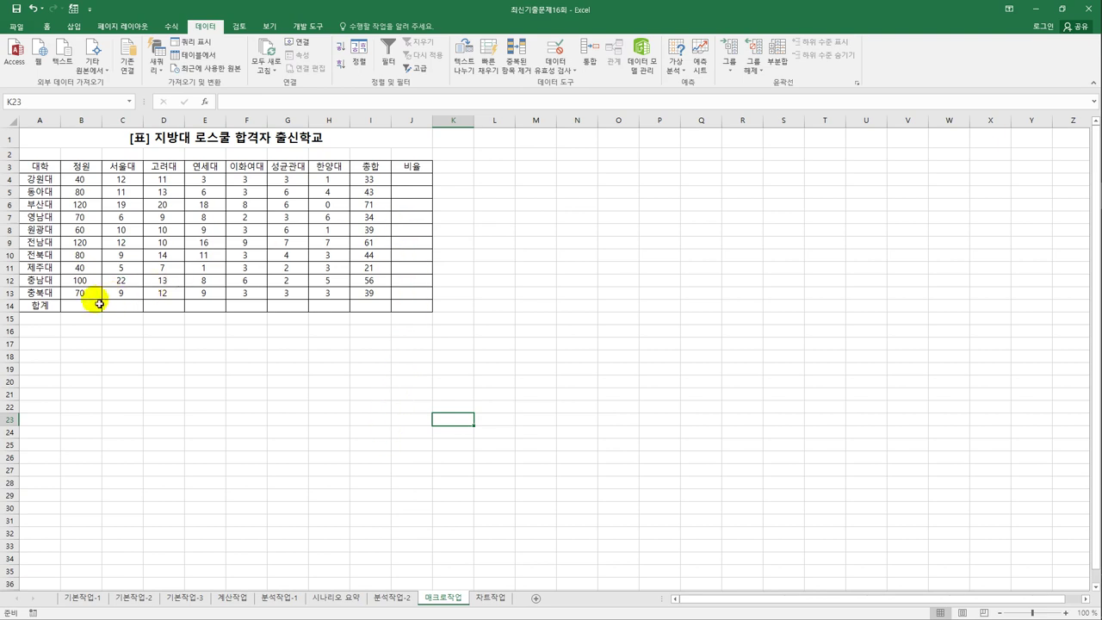
{"action": "left_click_drag", "start_coordinate": [91, 313], "coordinate": [362, 315]}
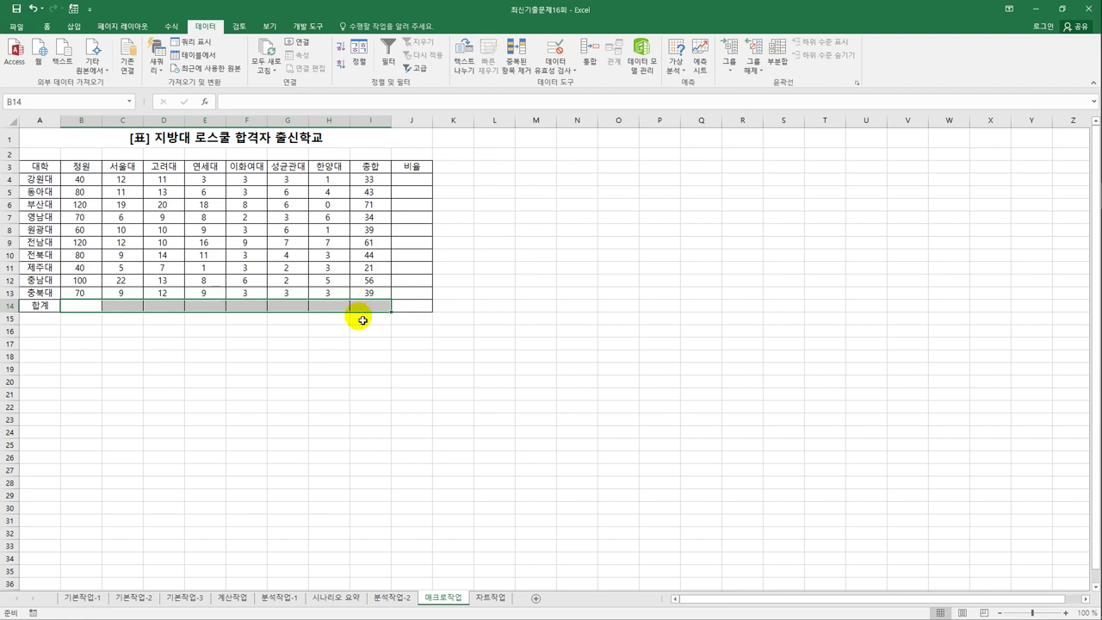
{"action": "left_click", "coordinate": [385, 367]}
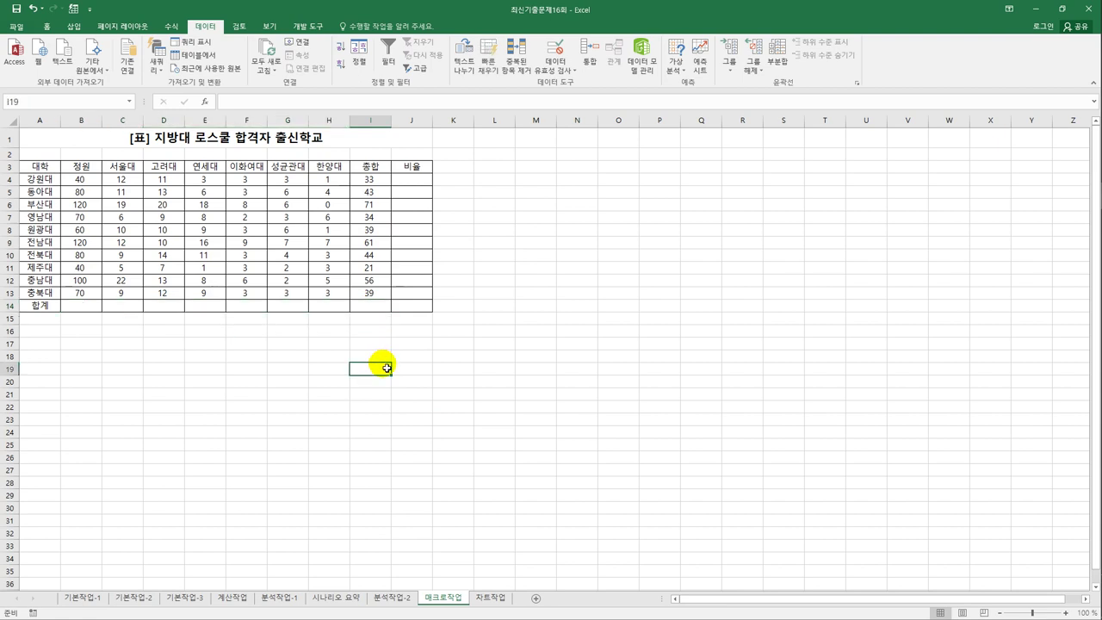
{"action": "left_click", "coordinate": [571, 331]}
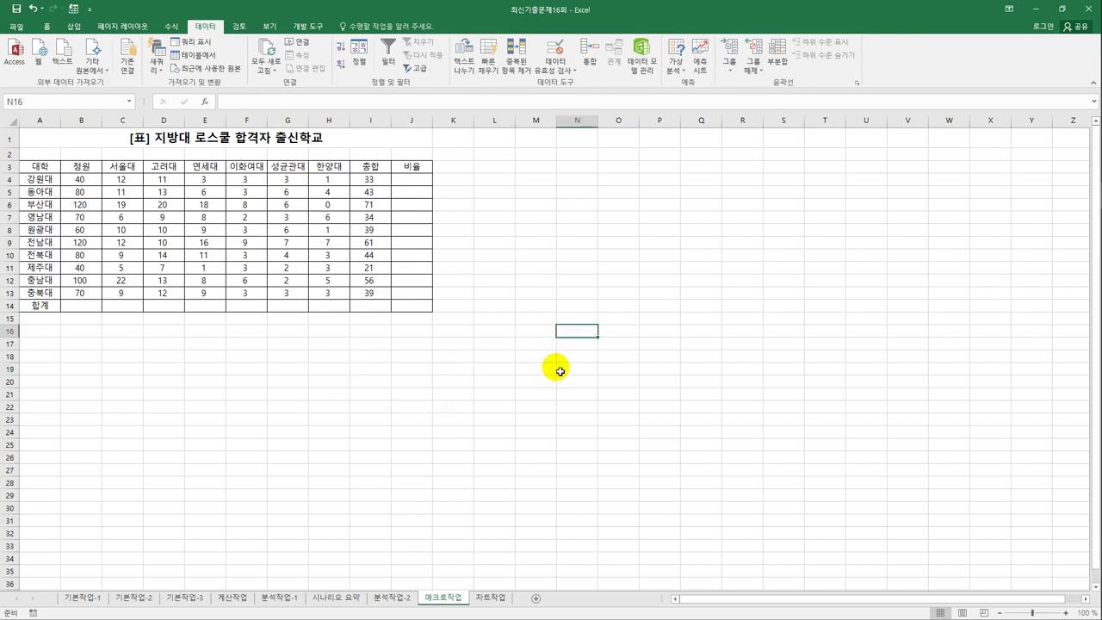
{"action": "left_click", "coordinate": [310, 29]}
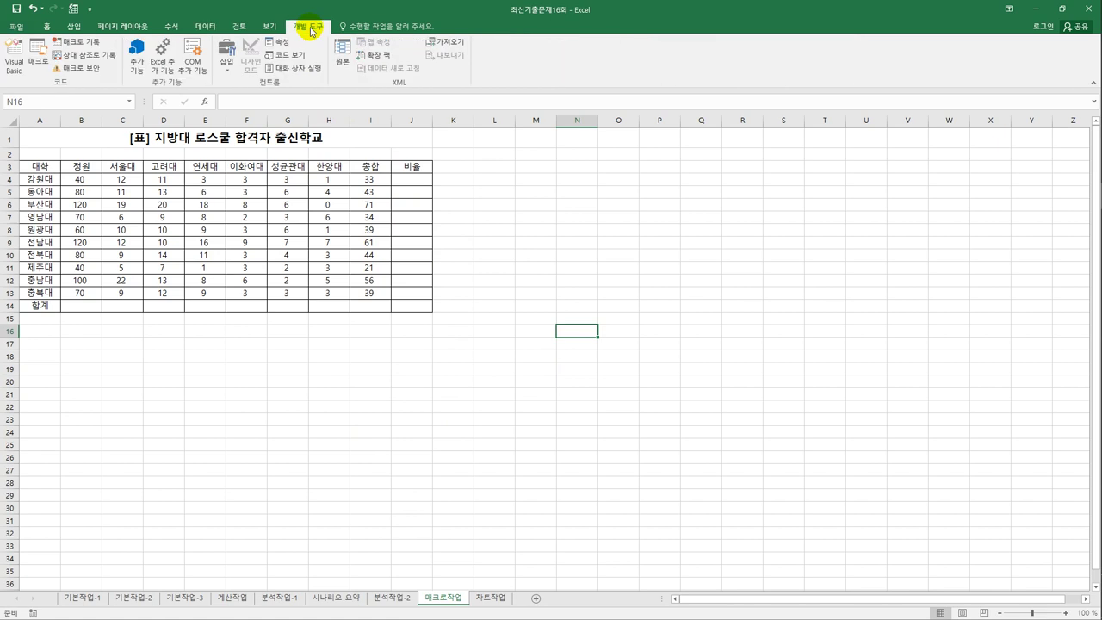
{"action": "left_click", "coordinate": [89, 50]}
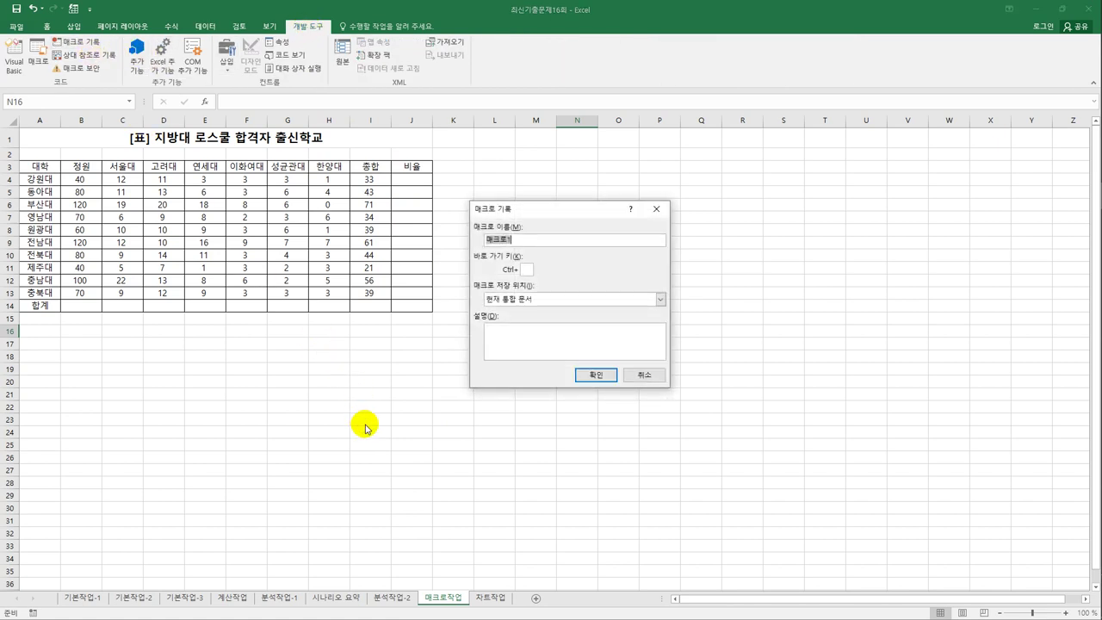
{"action": "type", "text": "합"}
{"action": "type", "text": "ㅂ계"}
{"action": "left_click", "coordinate": [596, 375]}
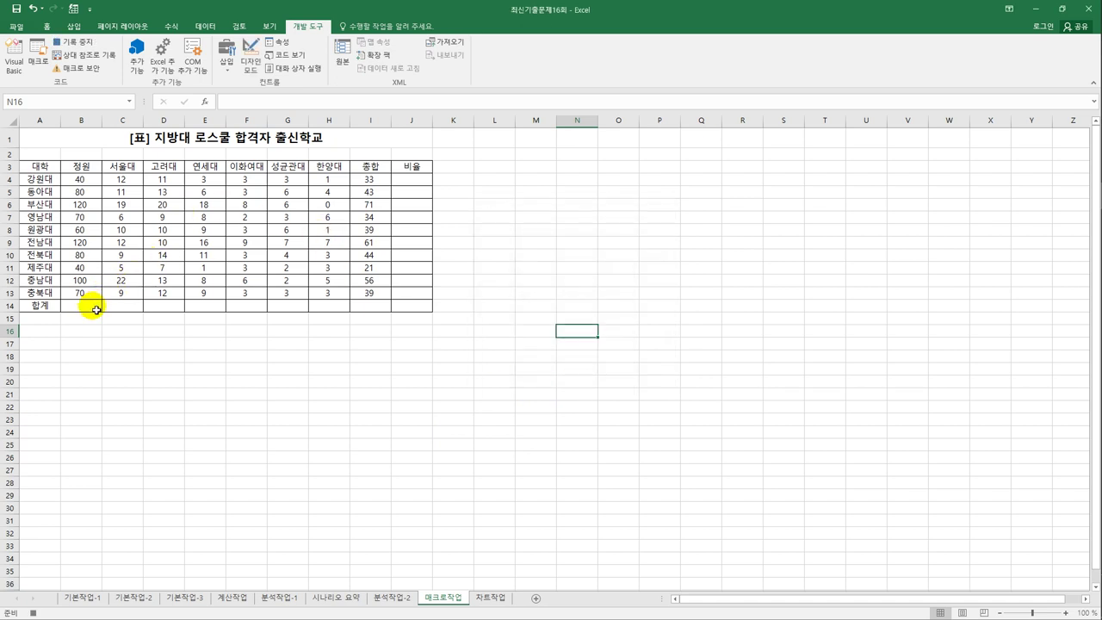
- Fill the 합계 row B14:I14 with AutoSum totals of the columns above, and stop recording the macro
{"action": "left_click_drag", "start_coordinate": [86, 179], "coordinate": [361, 312]}
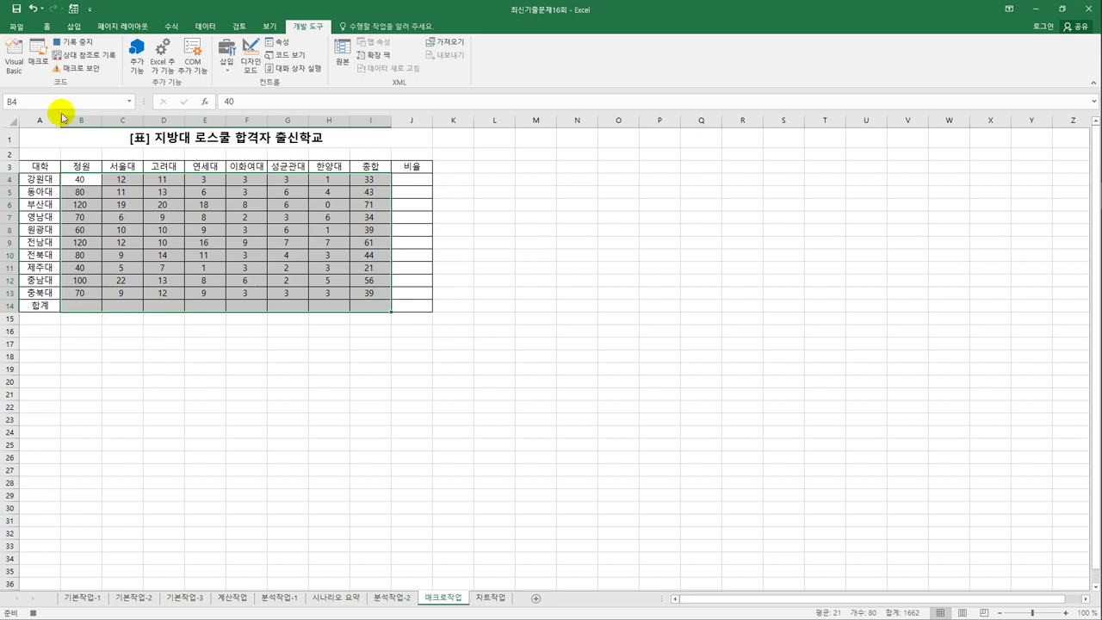
{"action": "left_click", "coordinate": [173, 29]}
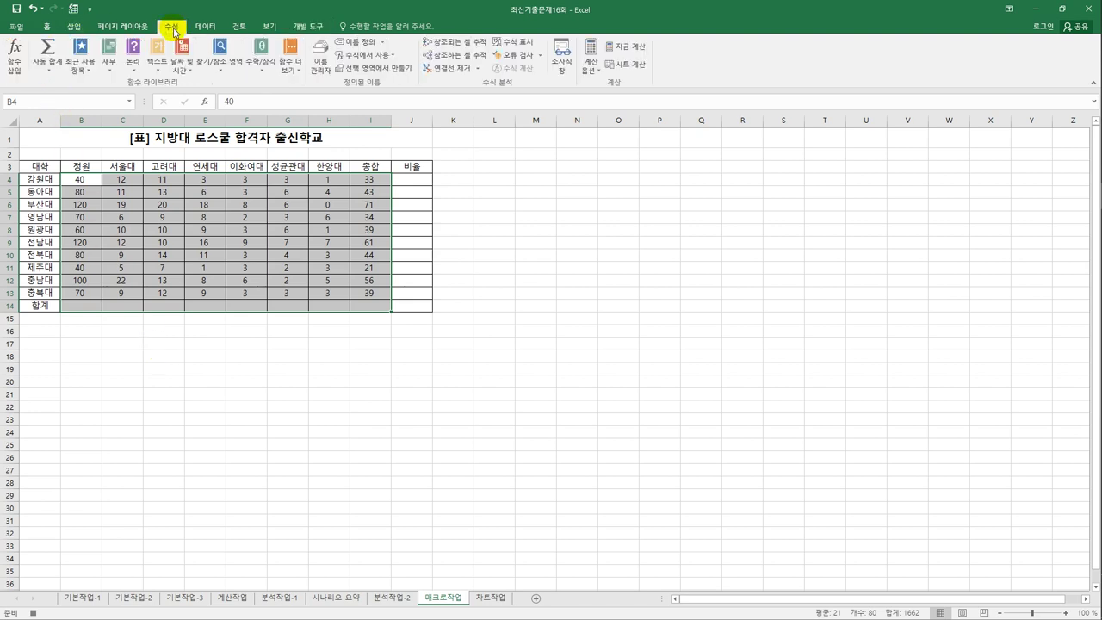
{"action": "left_click", "coordinate": [47, 70]}
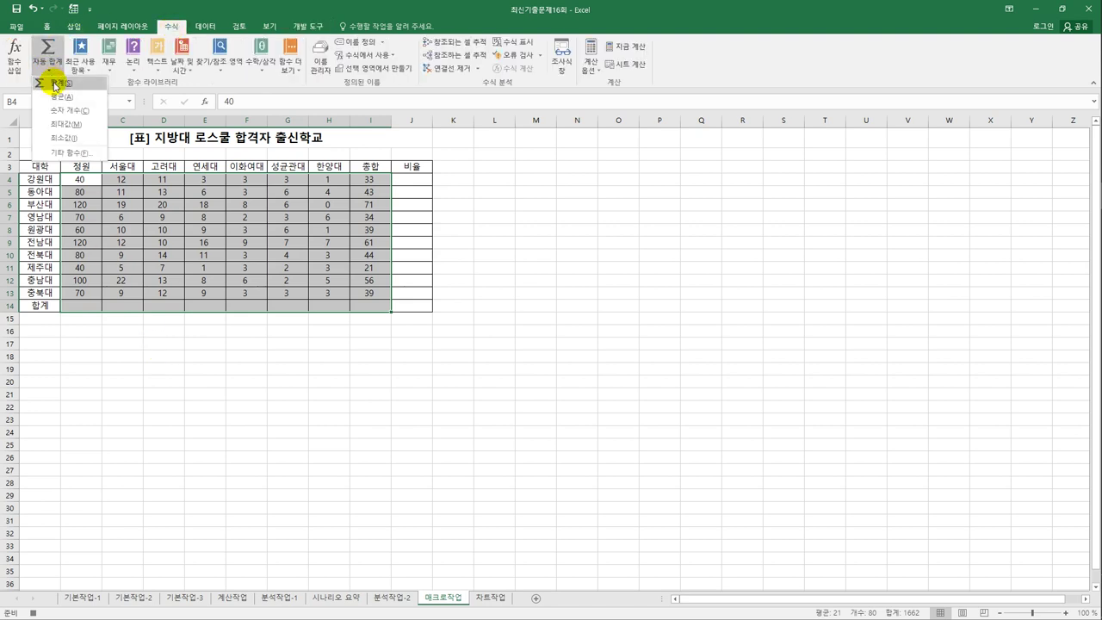
{"action": "left_click", "coordinate": [54, 83]}
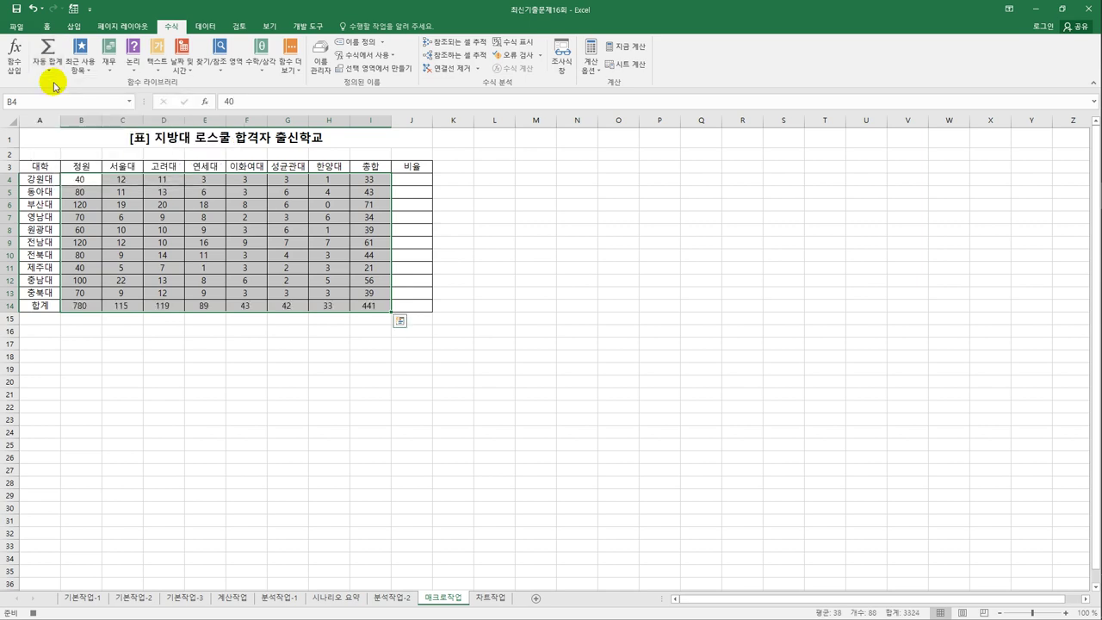
{"action": "left_click", "coordinate": [363, 308]}
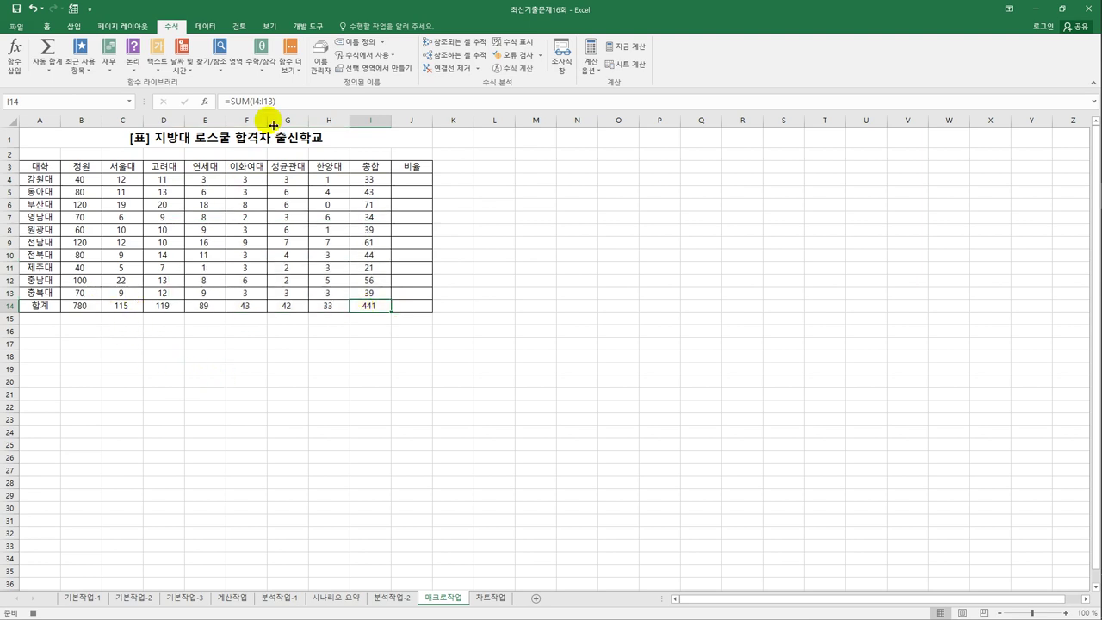
{"action": "left_click", "coordinate": [305, 26]}
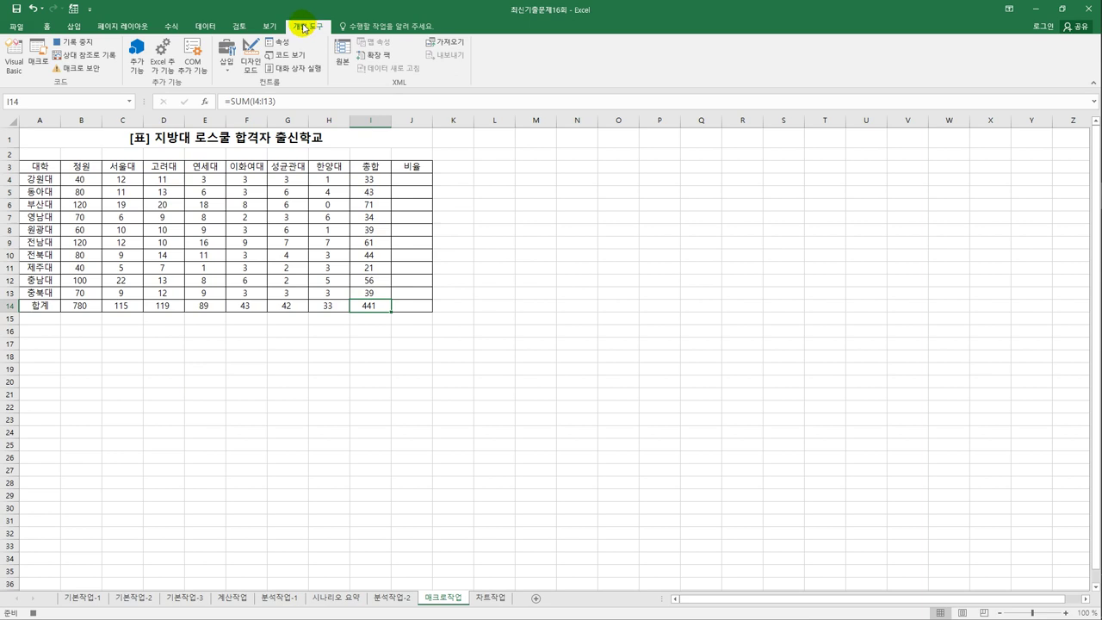
{"action": "left_click", "coordinate": [74, 42]}
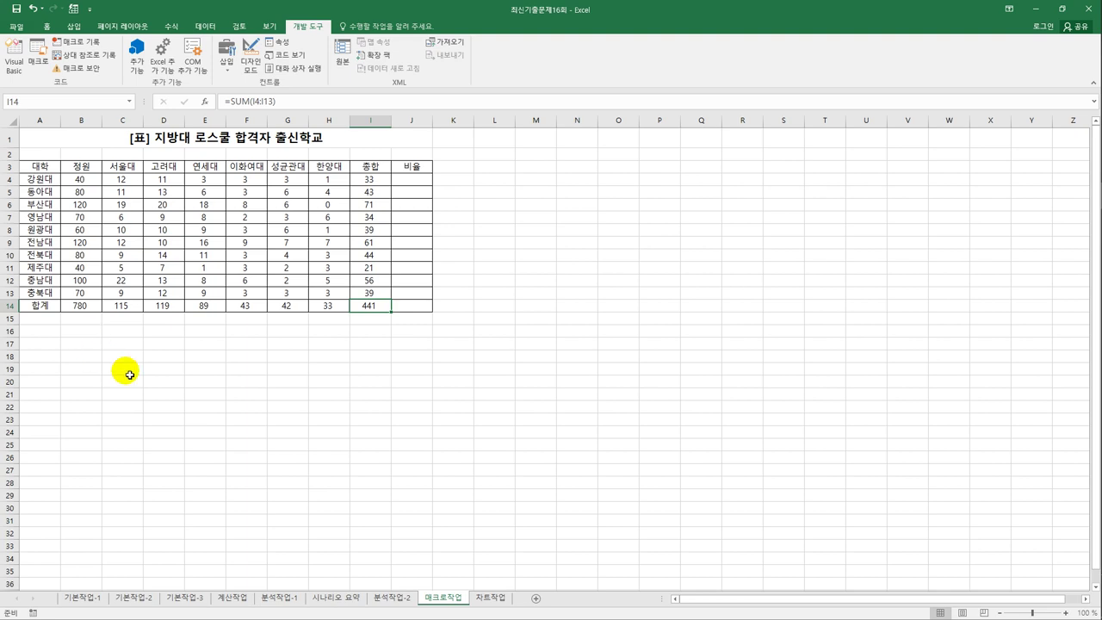
- Draw a rounded rectangle covering L4:M5, about 3.81 cm wide and 1.19 cm high, and label it 합계
{"action": "left_click", "coordinate": [76, 27]}
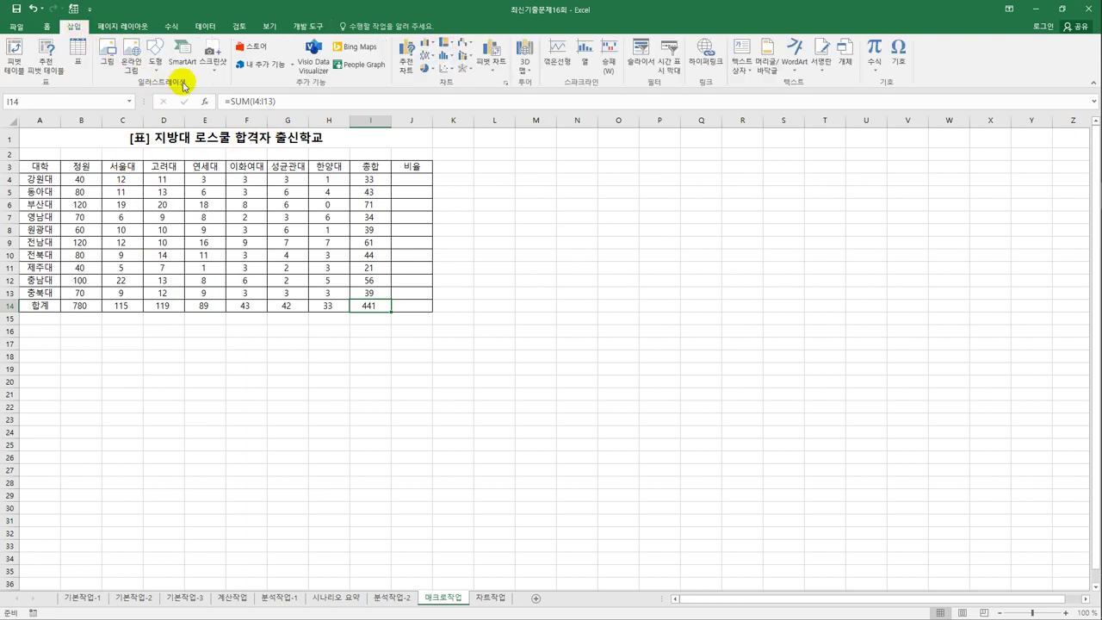
{"action": "left_click", "coordinate": [156, 65]}
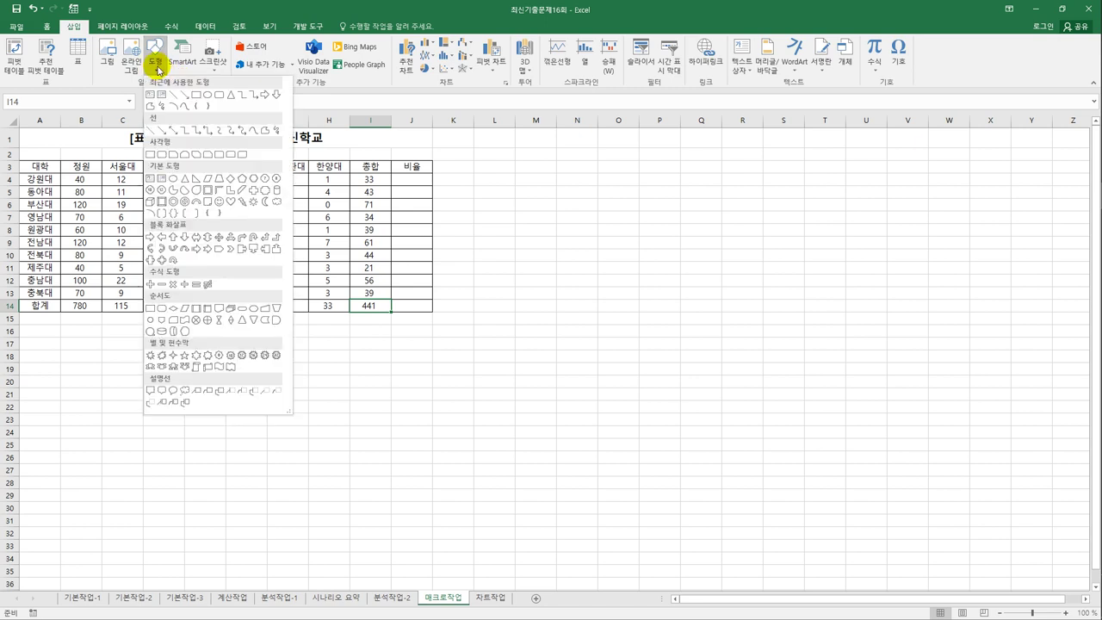
{"action": "left_click", "coordinate": [165, 156]}
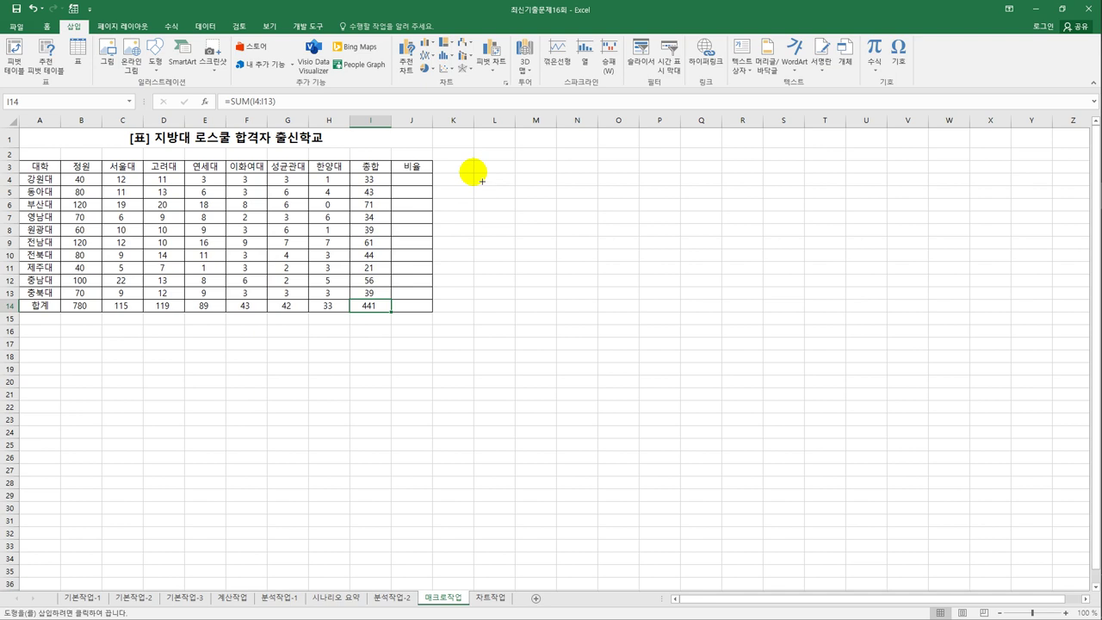
{"action": "left_click_drag", "start_coordinate": [482, 178], "coordinate": [544, 205]}
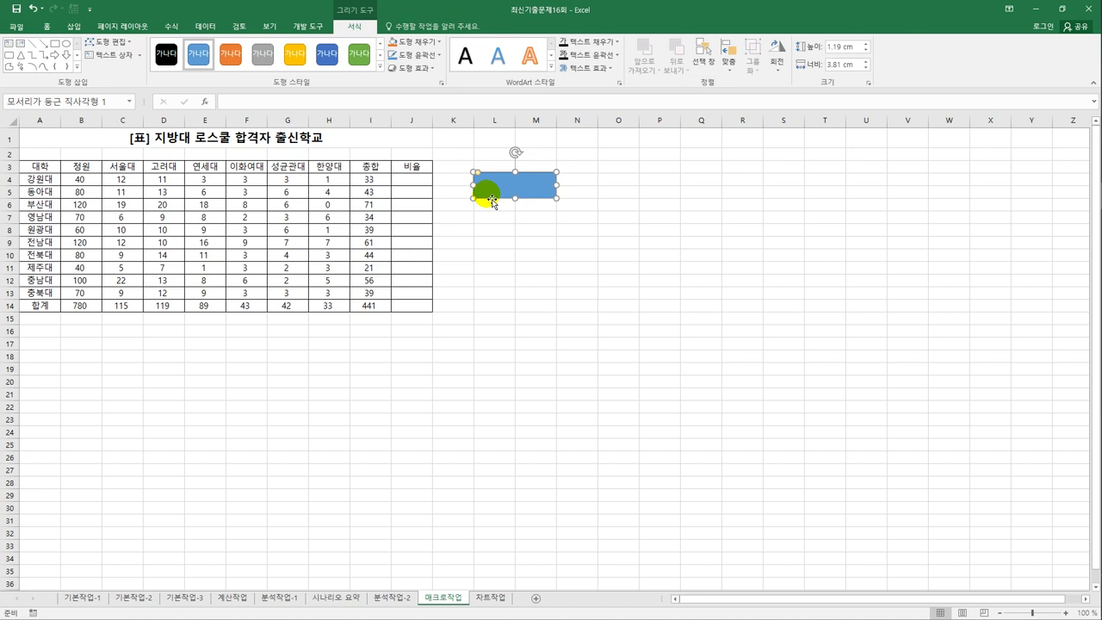
{"action": "type", "text": "비"}
{"action": "type", "text": "계"}
- Assign the 합계 macro to the rounded rectangle and deselect the shape
{"action": "right_click", "coordinate": [527, 192]}
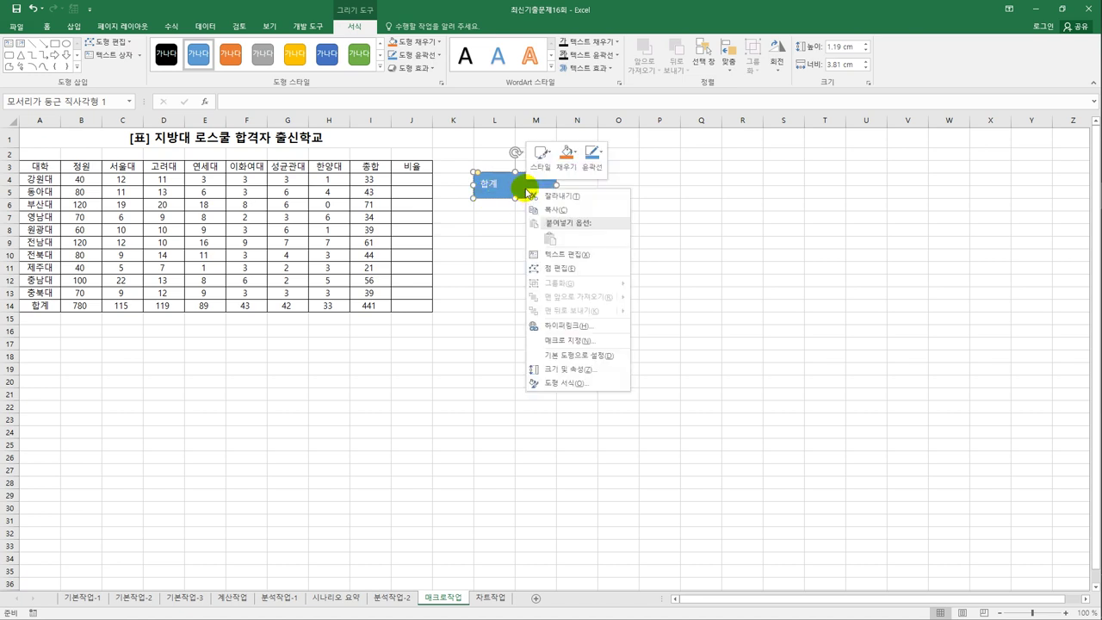
{"action": "left_click", "coordinate": [574, 340]}
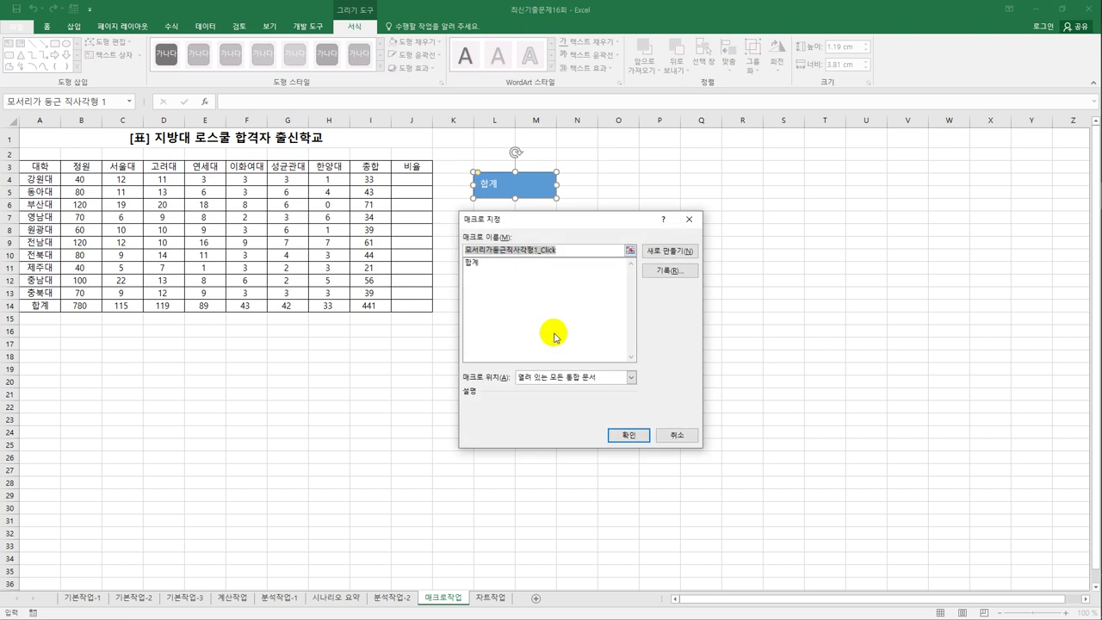
{"action": "left_click", "coordinate": [487, 262]}
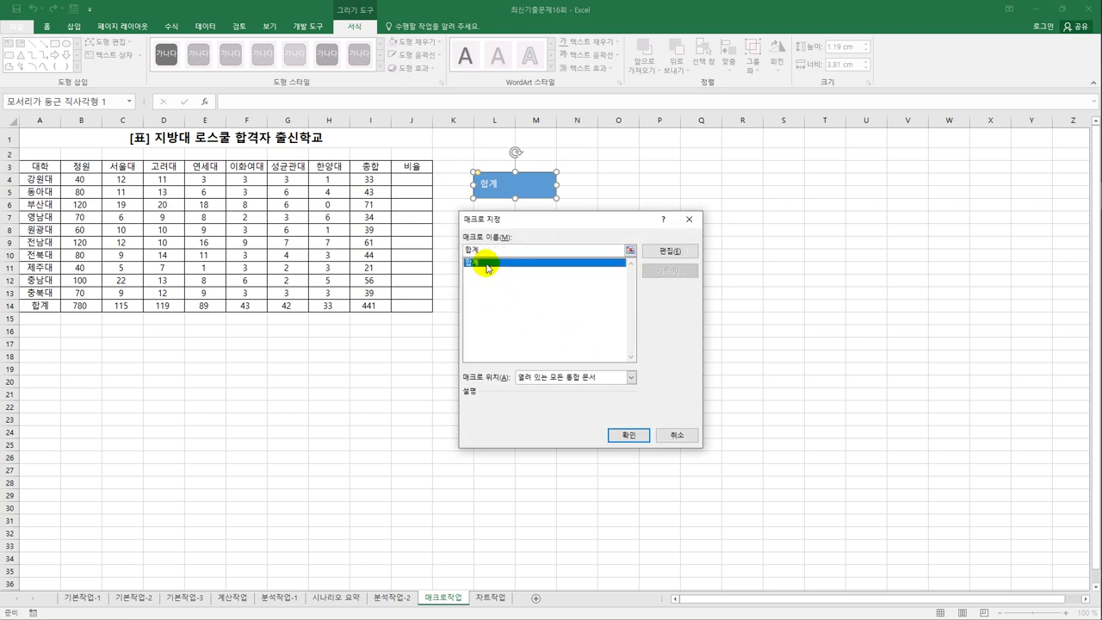
{"action": "left_click", "coordinate": [627, 434]}
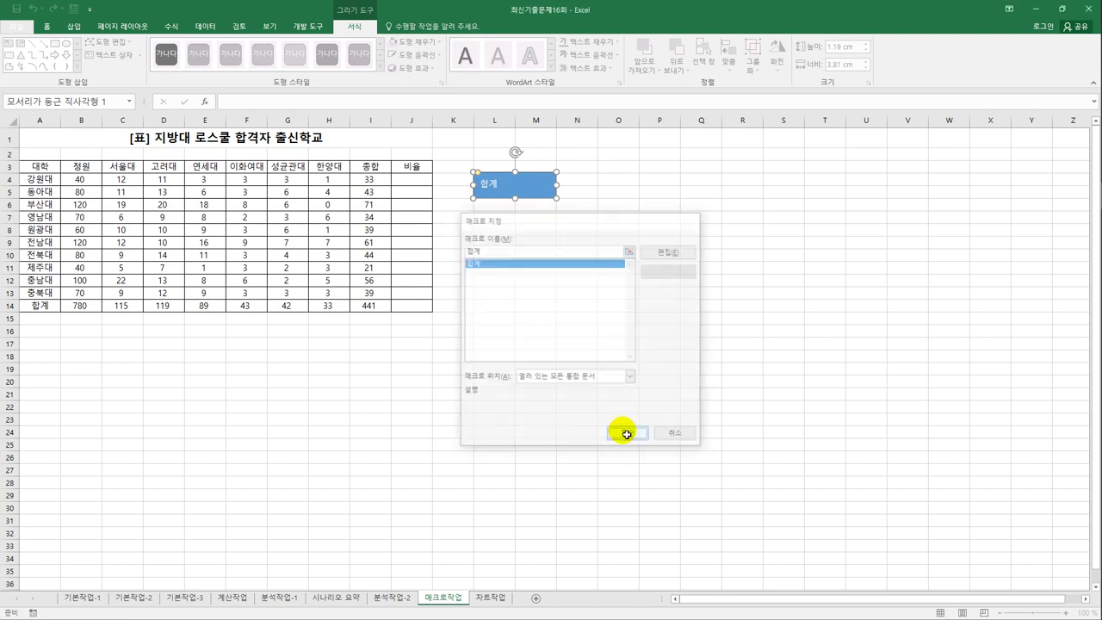
{"action": "left_click", "coordinate": [608, 405]}
- Test the 합계 shape by clearing the totals in B14:I14 and running its assigned macro to refill them
{"action": "left_click", "coordinate": [82, 306]}
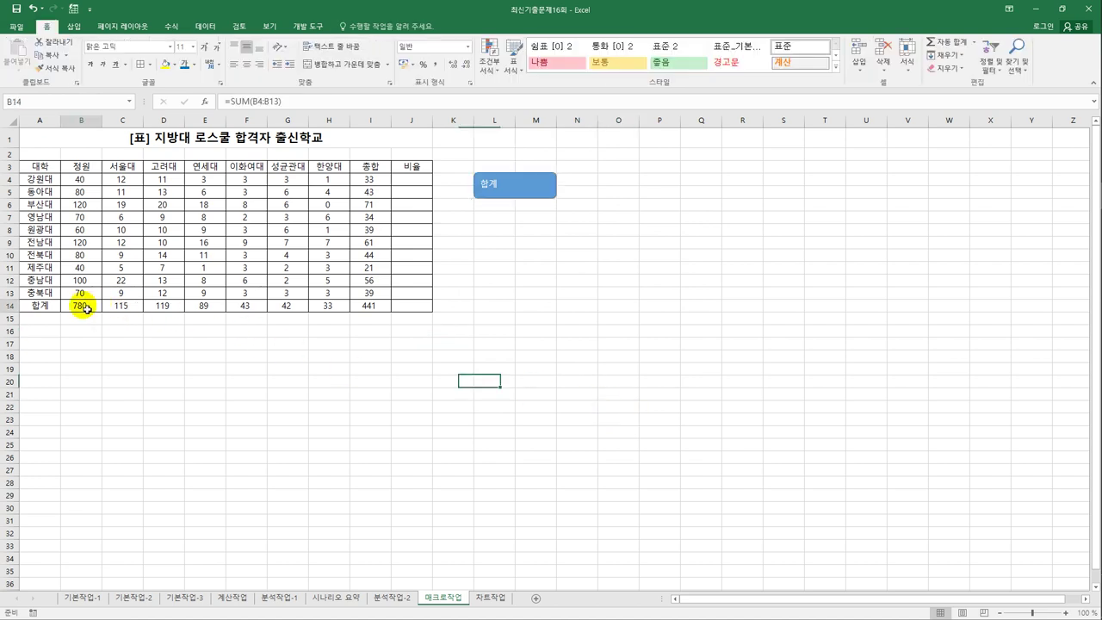
{"action": "left_click_drag", "start_coordinate": [82, 306], "coordinate": [351, 305]}
{"action": "key", "text": "Delete"}
{"action": "left_click", "coordinate": [479, 374]}
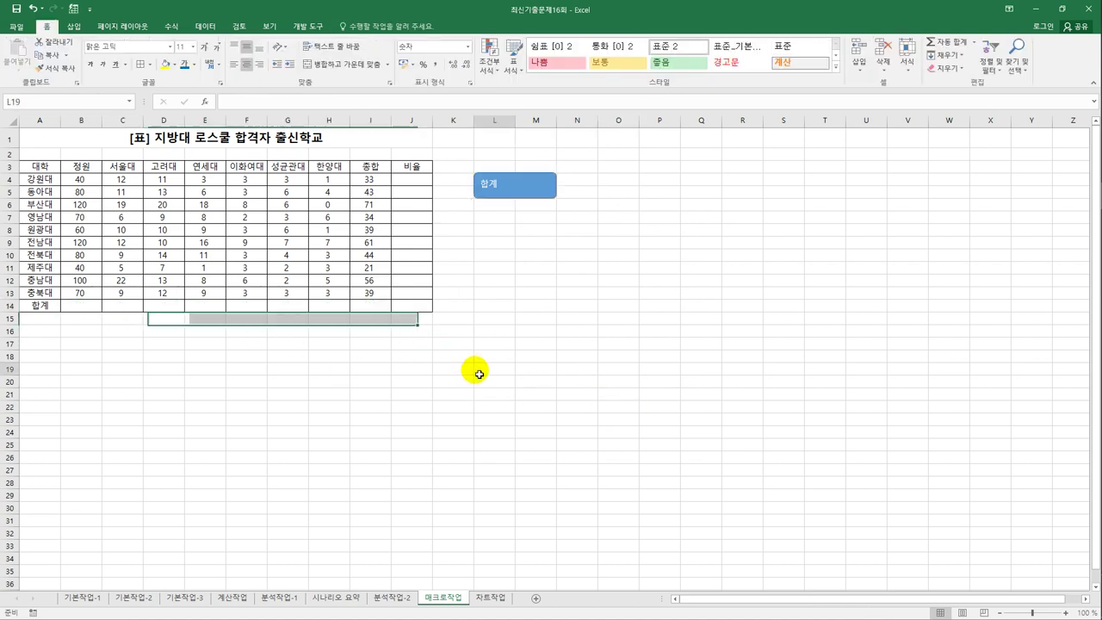
{"action": "left_click", "coordinate": [515, 190]}
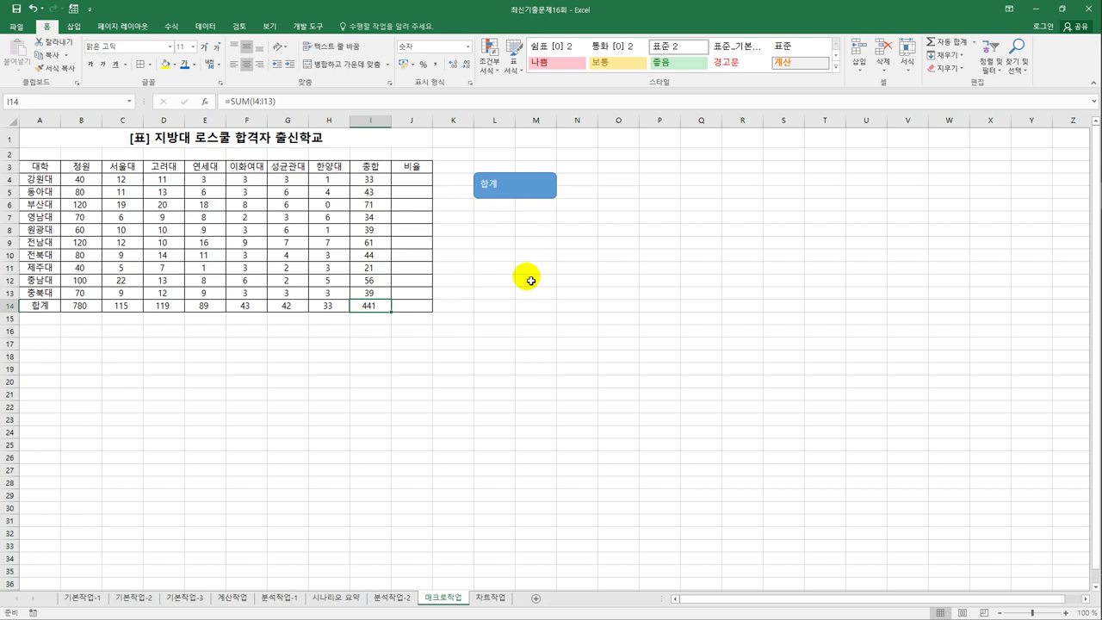
- Select empty cell N14 outside the table and start recording a macro named 비율 in the current workbook
{"action": "left_click", "coordinate": [531, 280]}
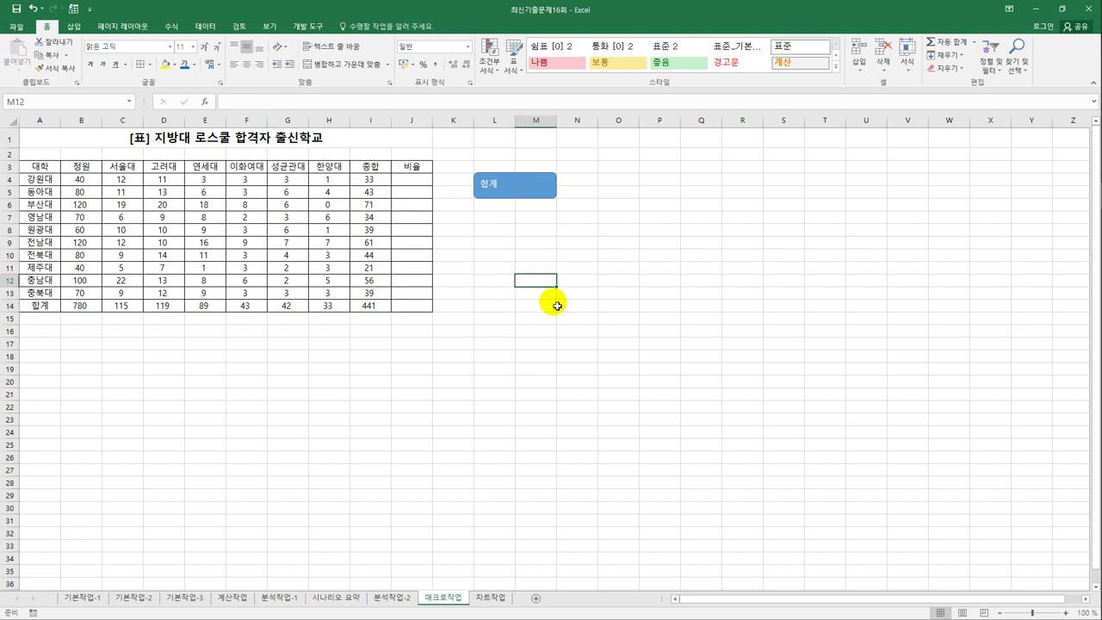
{"action": "left_click", "coordinate": [570, 307]}
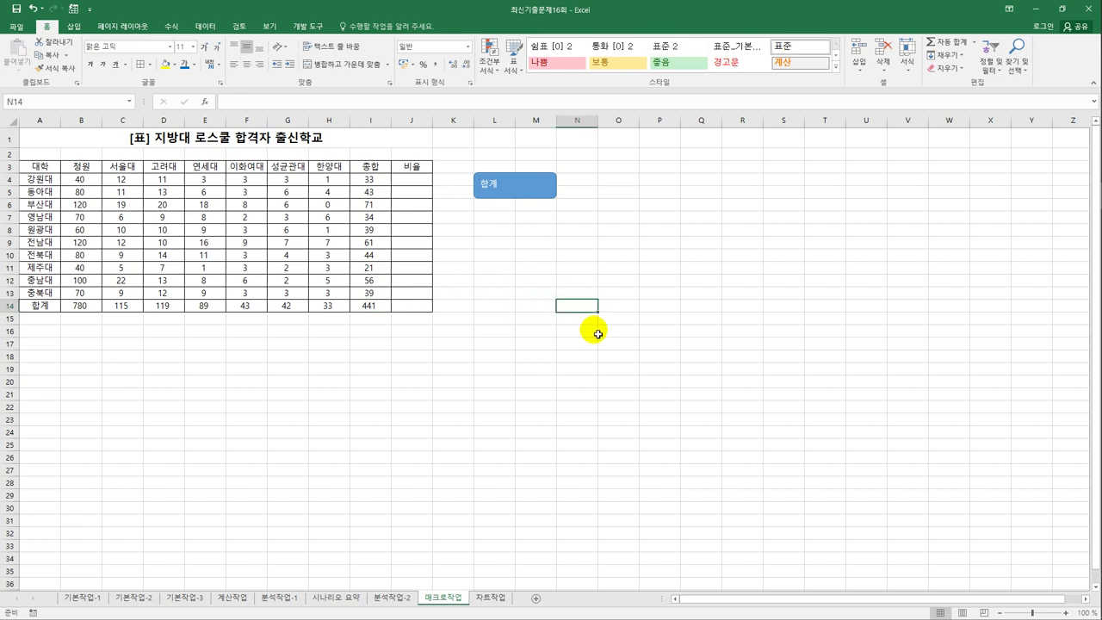
{"action": "left_click", "coordinate": [307, 26]}
{"action": "left_click", "coordinate": [76, 41]}
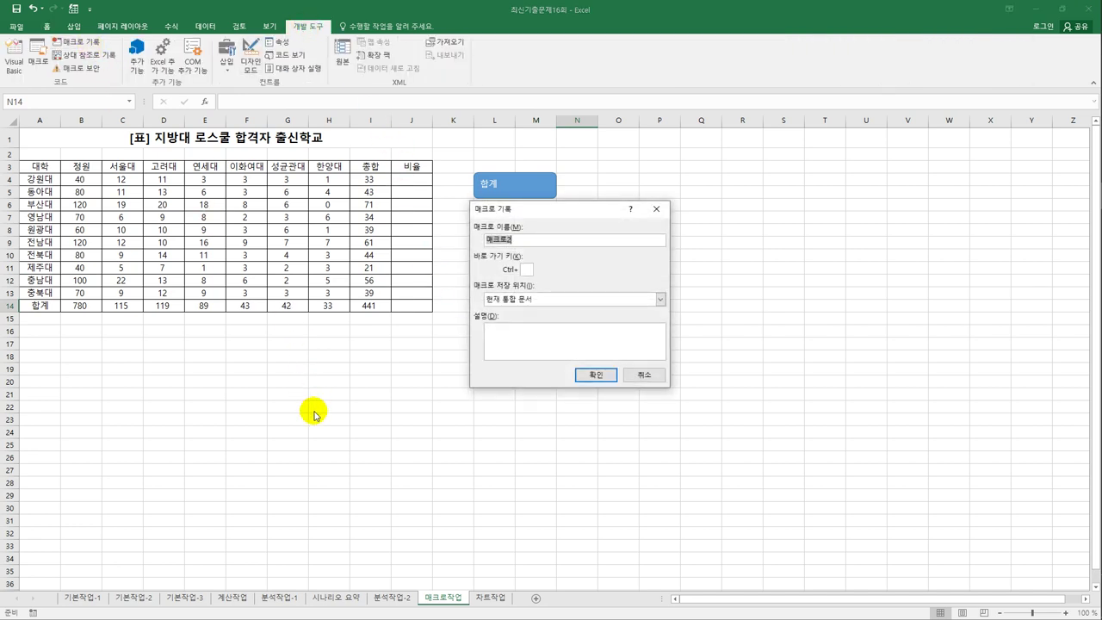
{"action": "type", "text": "비율"}
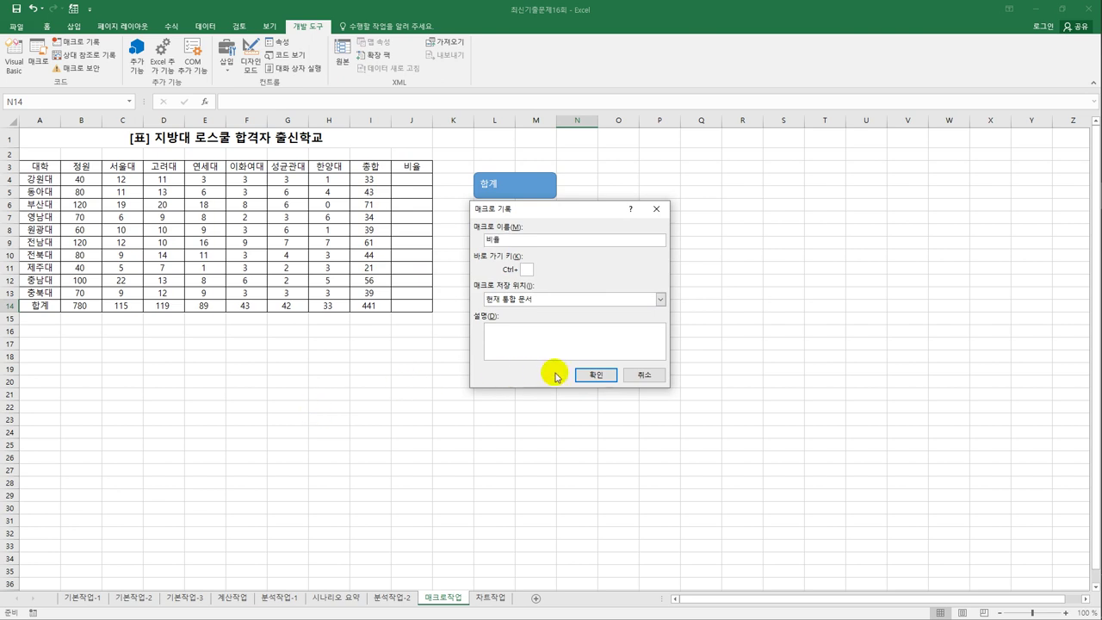
{"action": "left_click", "coordinate": [599, 377]}
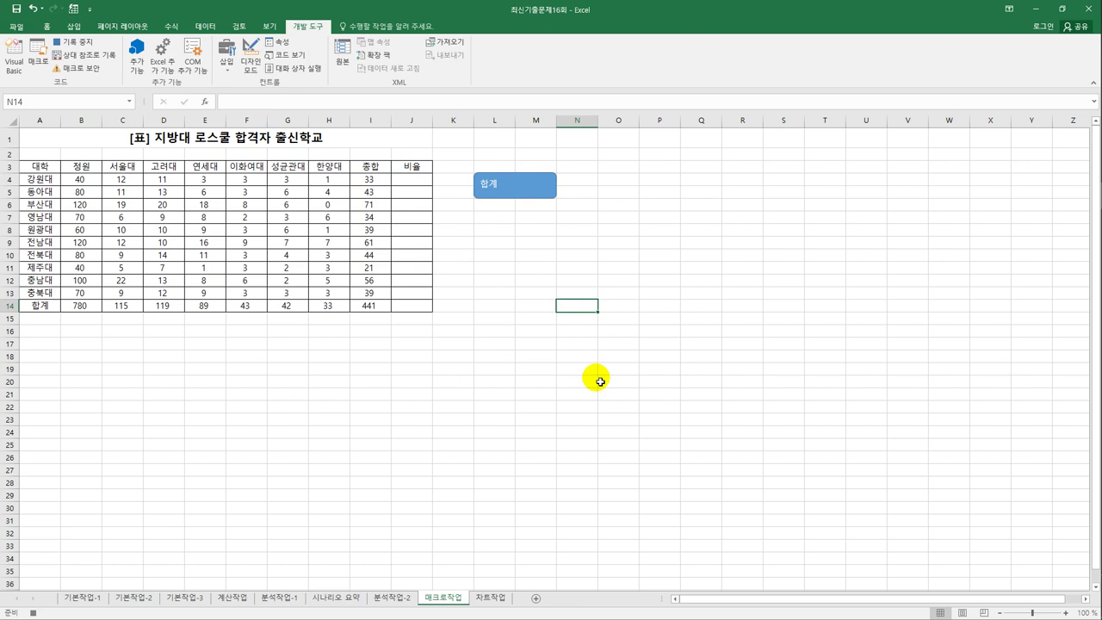
- Enter the formula =(I4/B4)*100 in J4 and fill it down the 비율 column to J14
{"action": "left_click", "coordinate": [409, 182]}
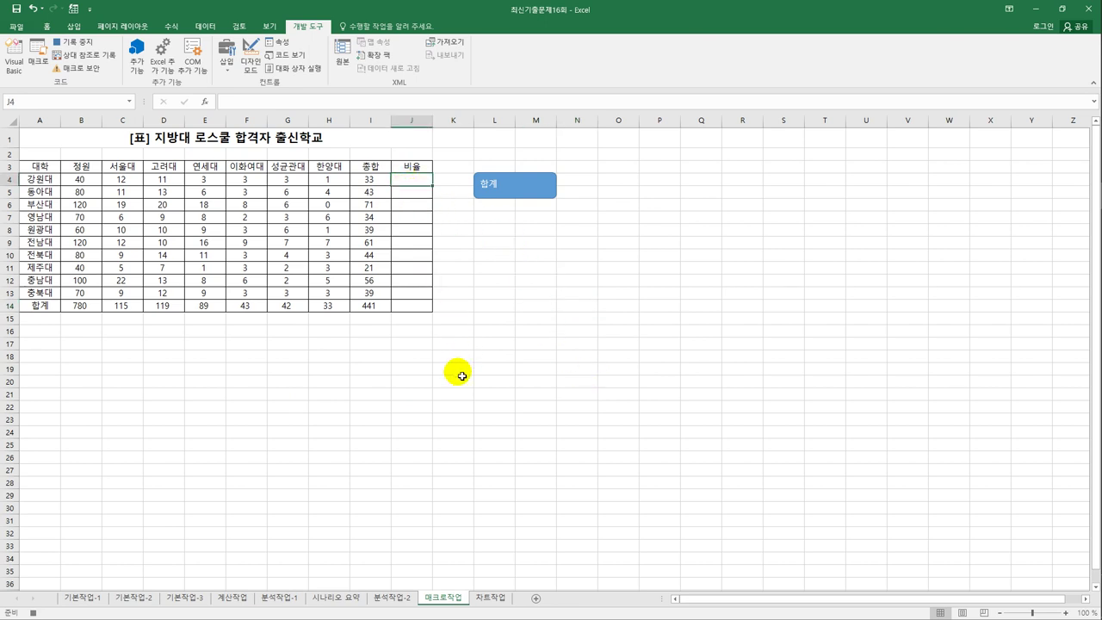
{"action": "type", "text": "=("}
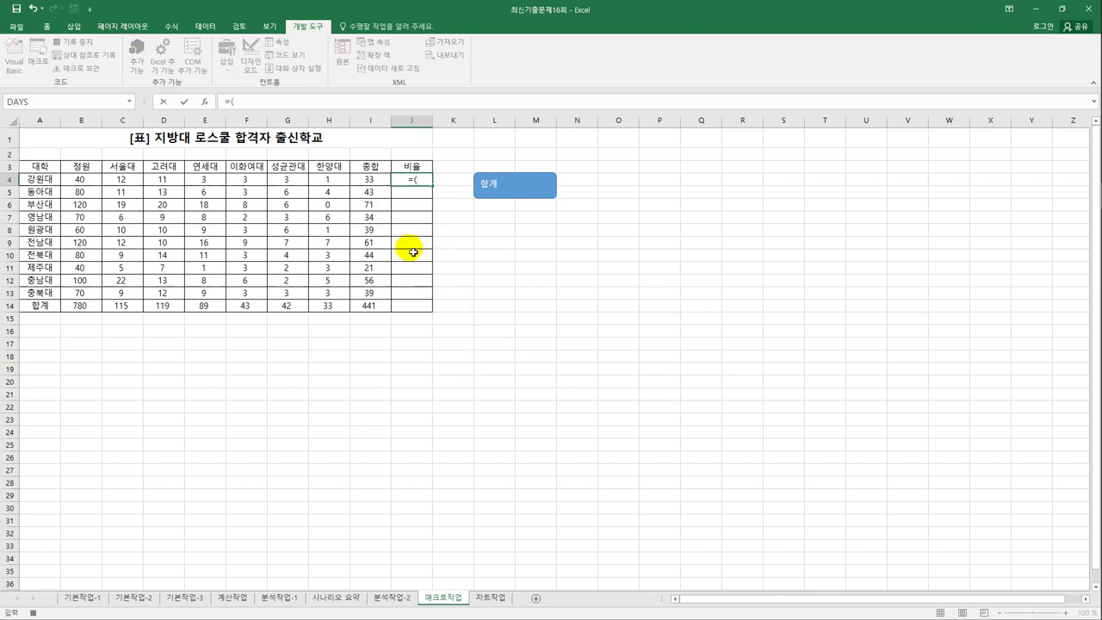
{"action": "left_click", "coordinate": [383, 184]}
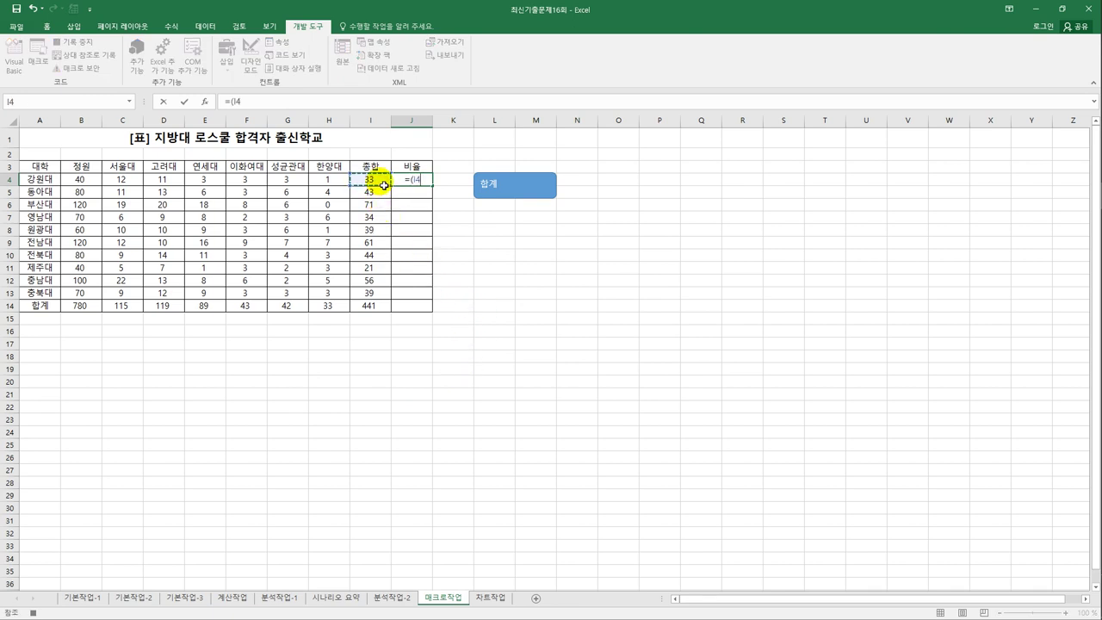
{"action": "type", "text": "/"}
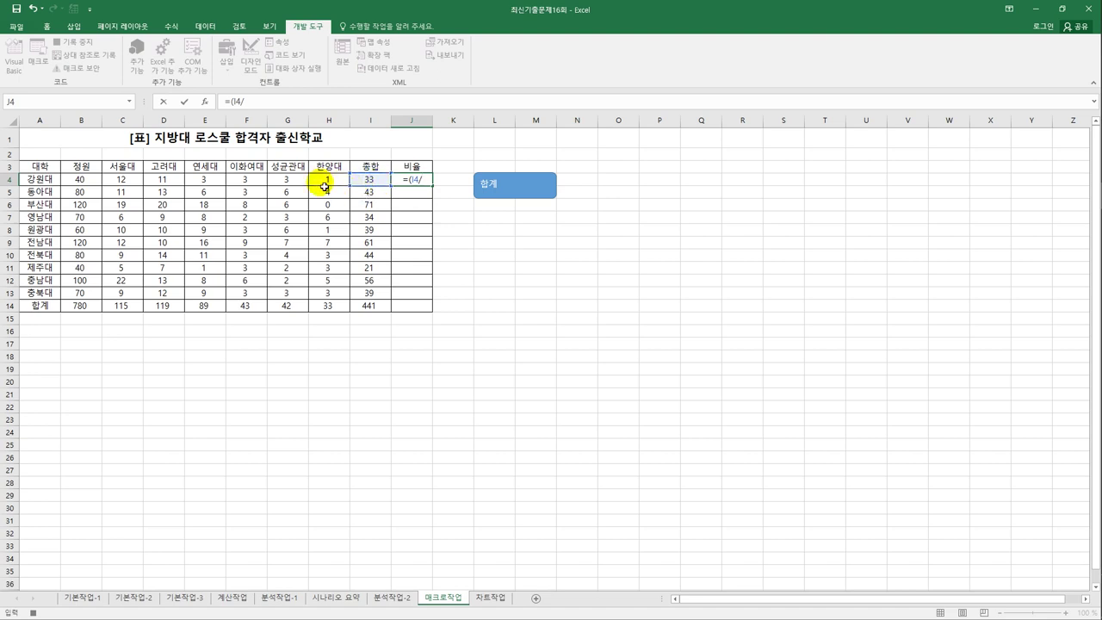
{"action": "left_click", "coordinate": [92, 184]}
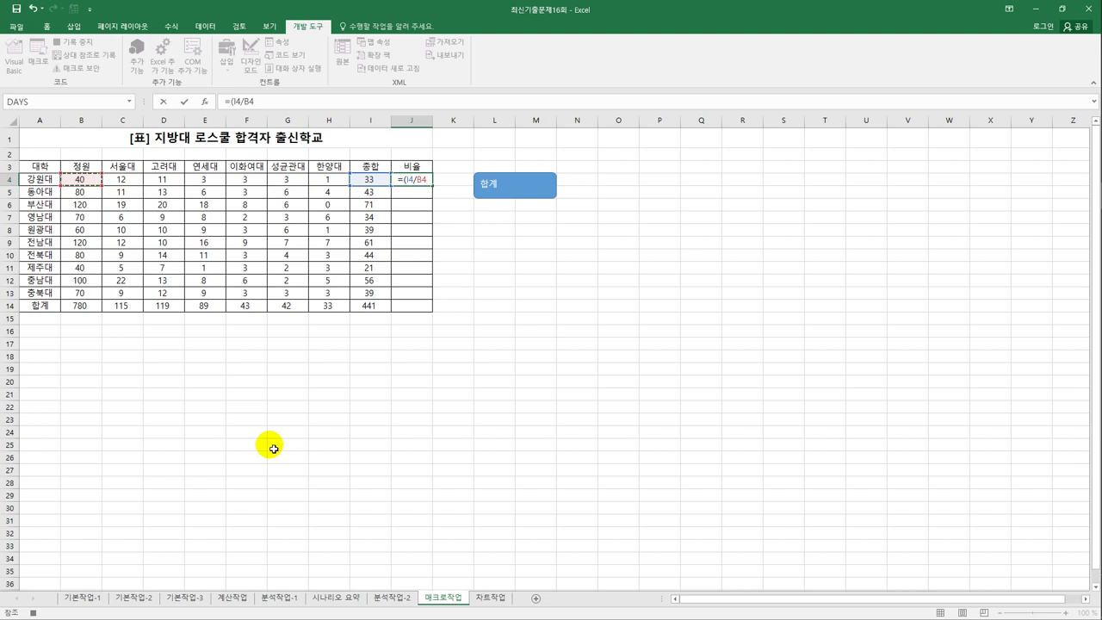
{"action": "type", "text": ")*100"}
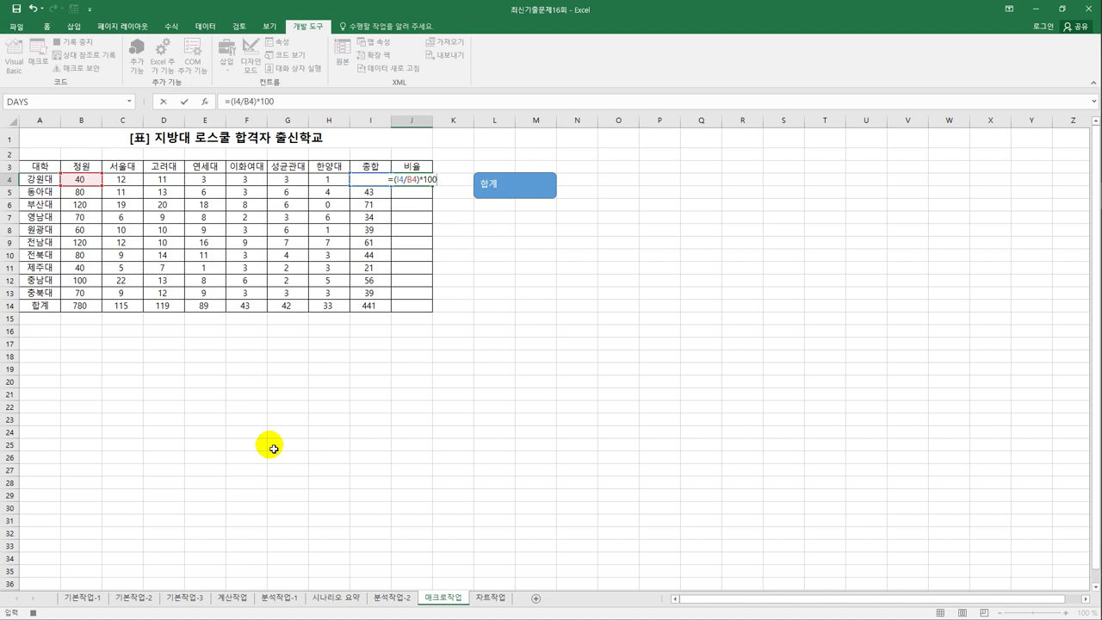
{"action": "key", "text": "Return"}
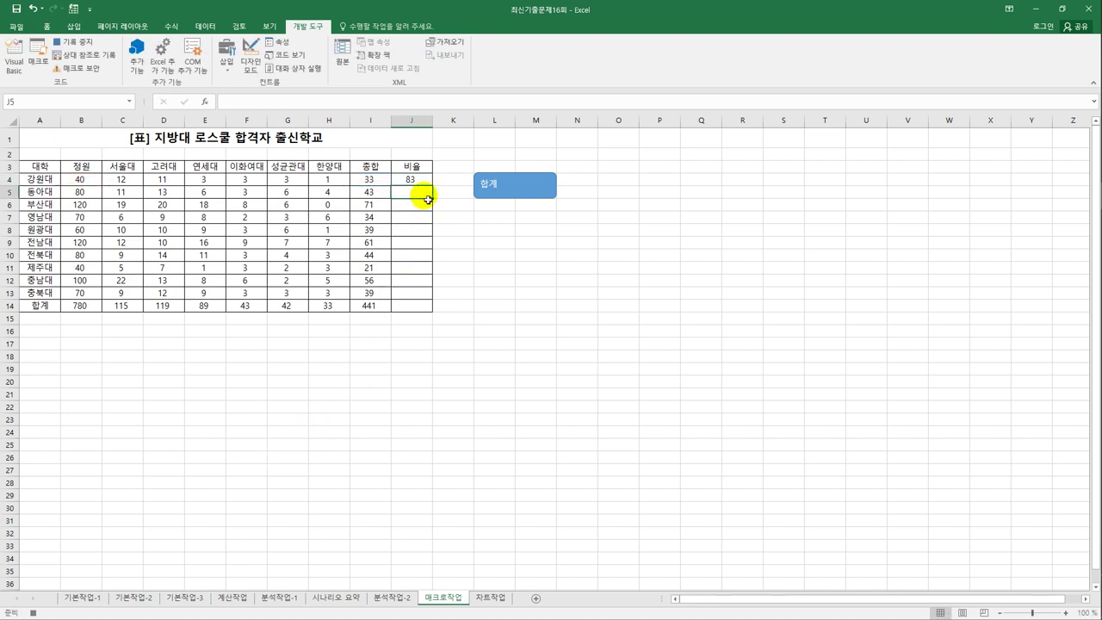
{"action": "left_click", "coordinate": [428, 181]}
{"action": "left_click_drag", "start_coordinate": [431, 184], "coordinate": [435, 317]}
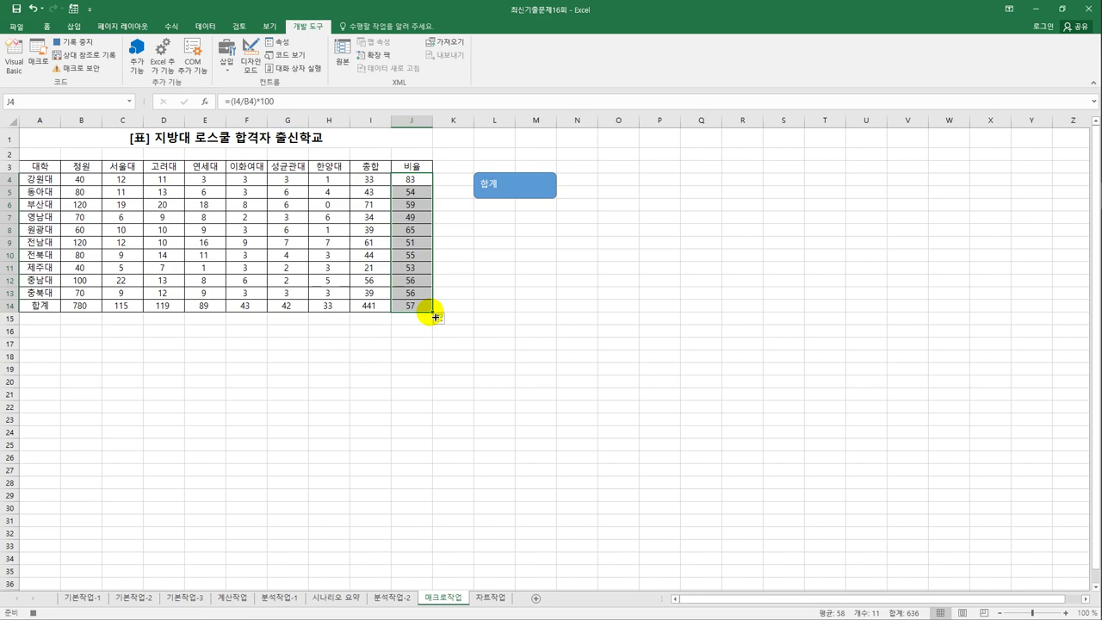
- Format the 비율 values in J4:J14 with two decimal places, stop recording the macro, and select an empty cell
{"action": "left_click", "coordinate": [50, 29]}
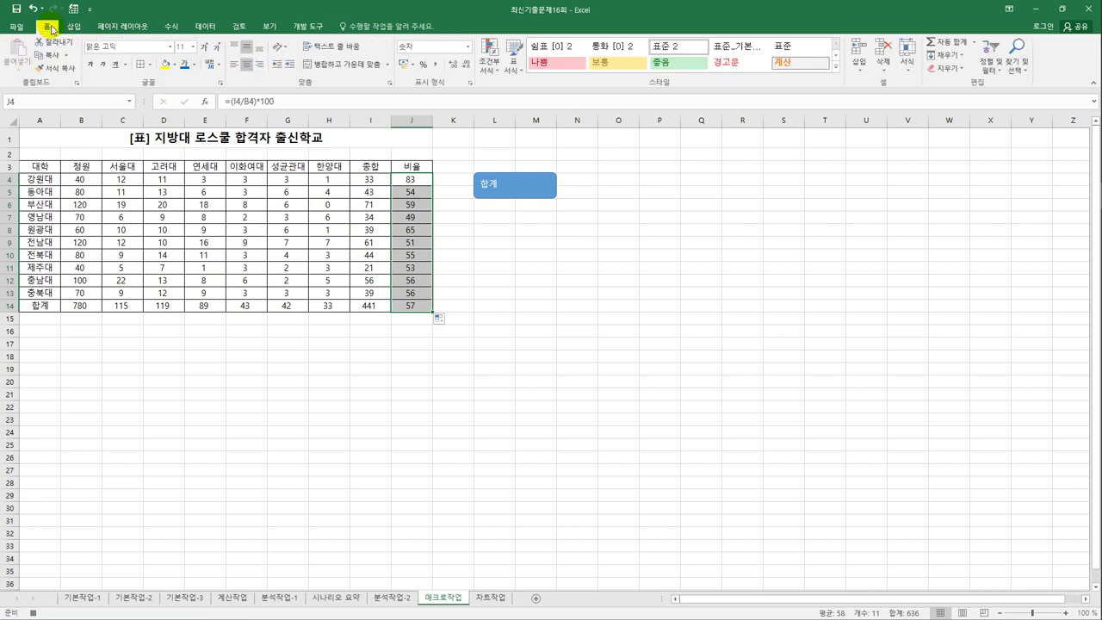
{"action": "left_click", "coordinate": [451, 67]}
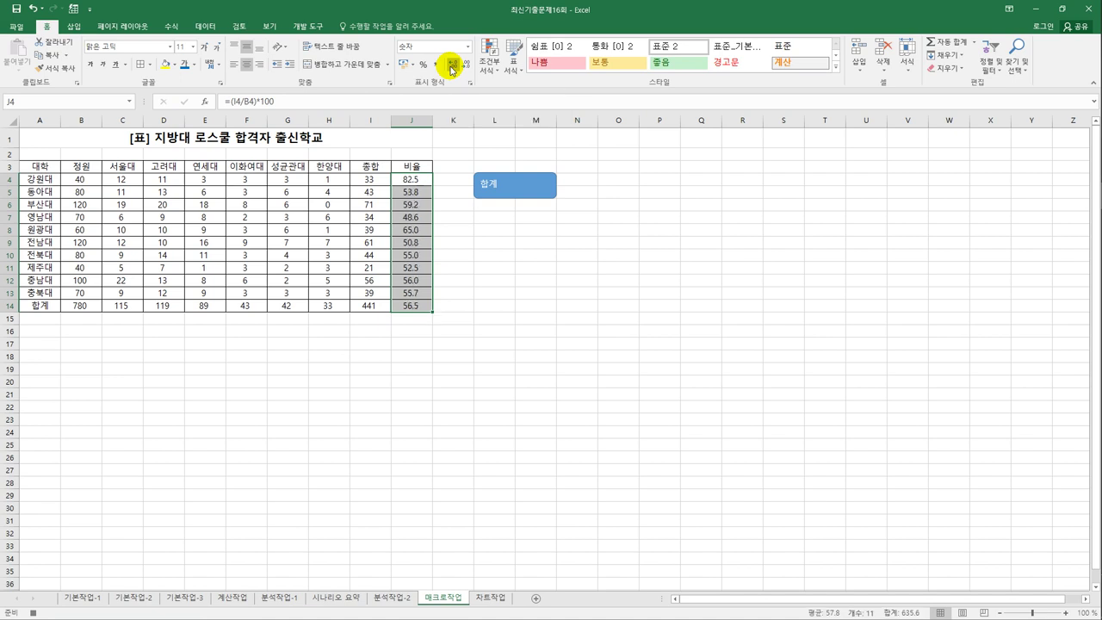
{"action": "left_click", "coordinate": [451, 67]}
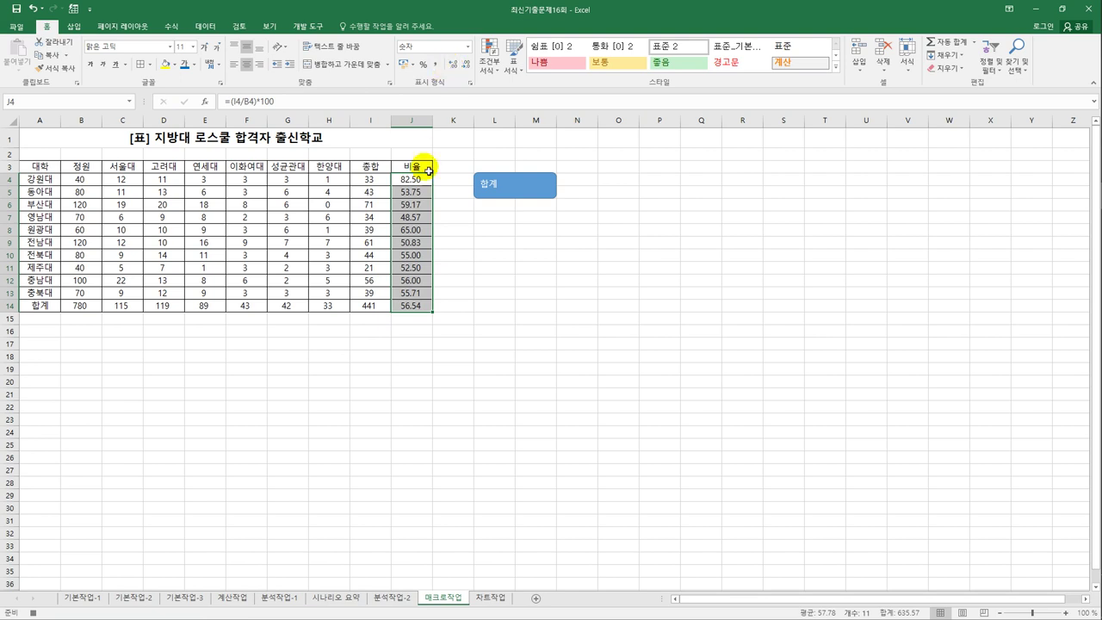
{"action": "left_click", "coordinate": [411, 314]}
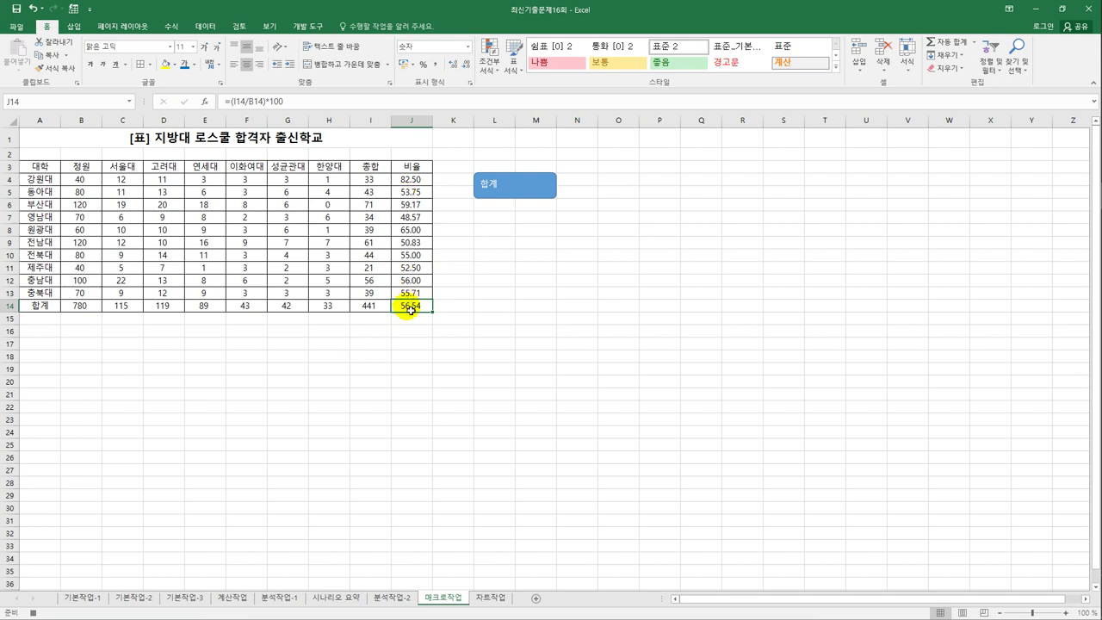
{"action": "left_click", "coordinate": [306, 26]}
{"action": "left_click", "coordinate": [80, 48]}
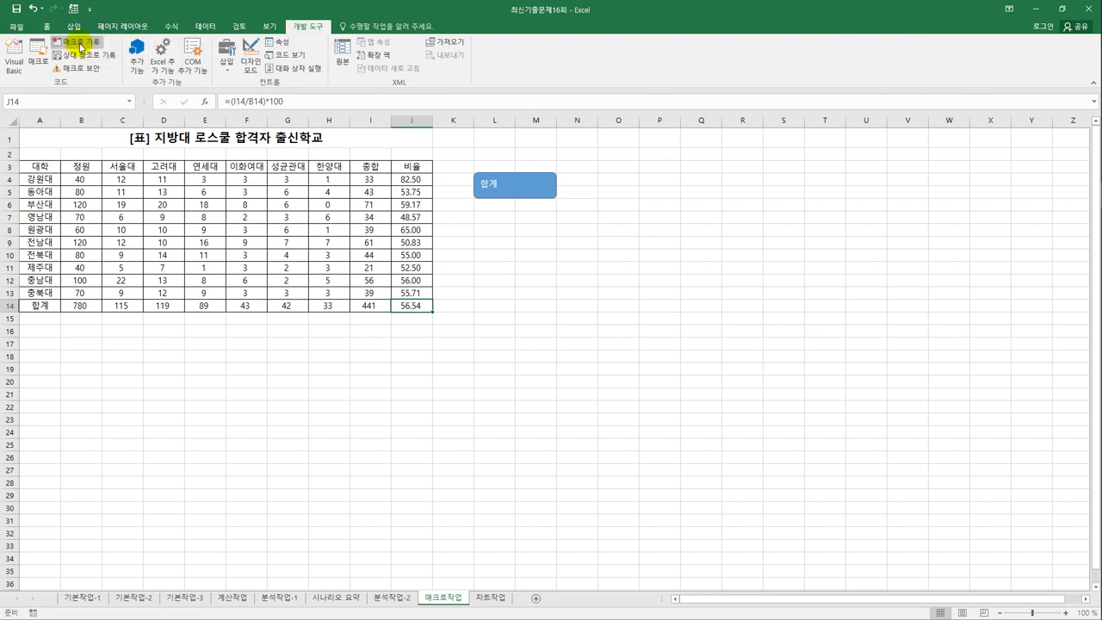
{"action": "left_click", "coordinate": [526, 361]}
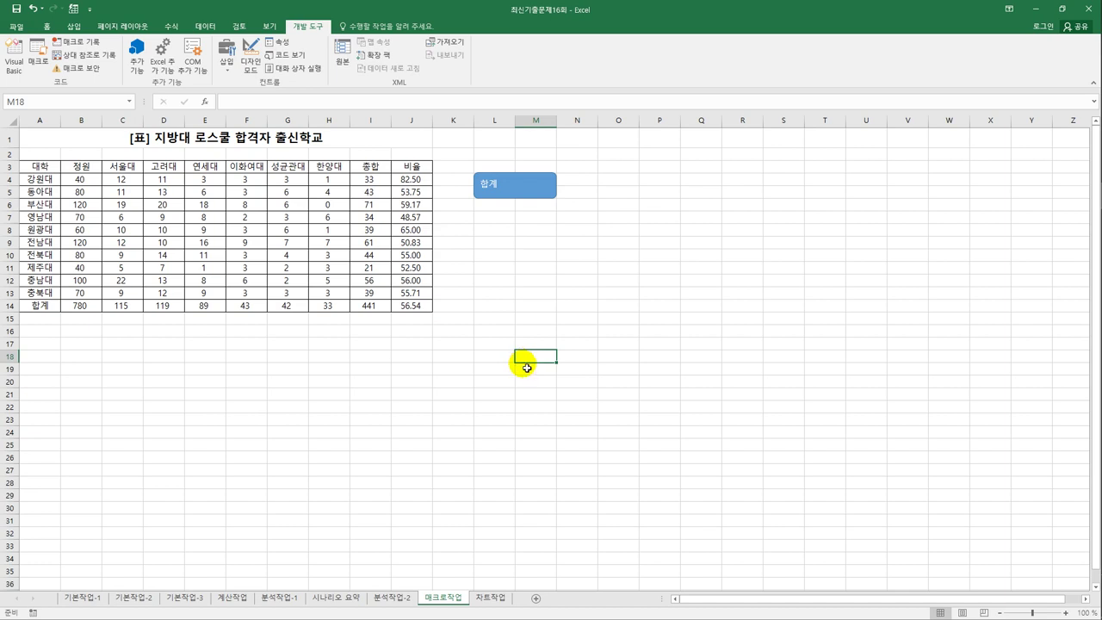
- Draw a cross shape (십자형) covering L7:M8, about 3.81 cm wide and 1.16 cm high, and label it 비율
{"action": "left_click", "coordinate": [73, 26]}
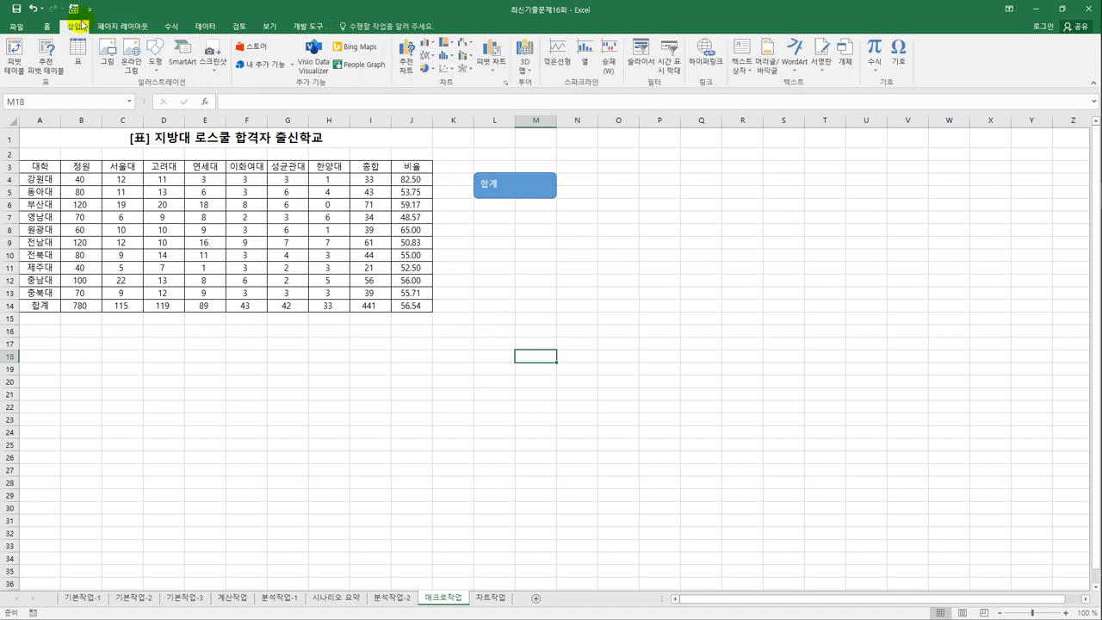
{"action": "left_click", "coordinate": [161, 77]}
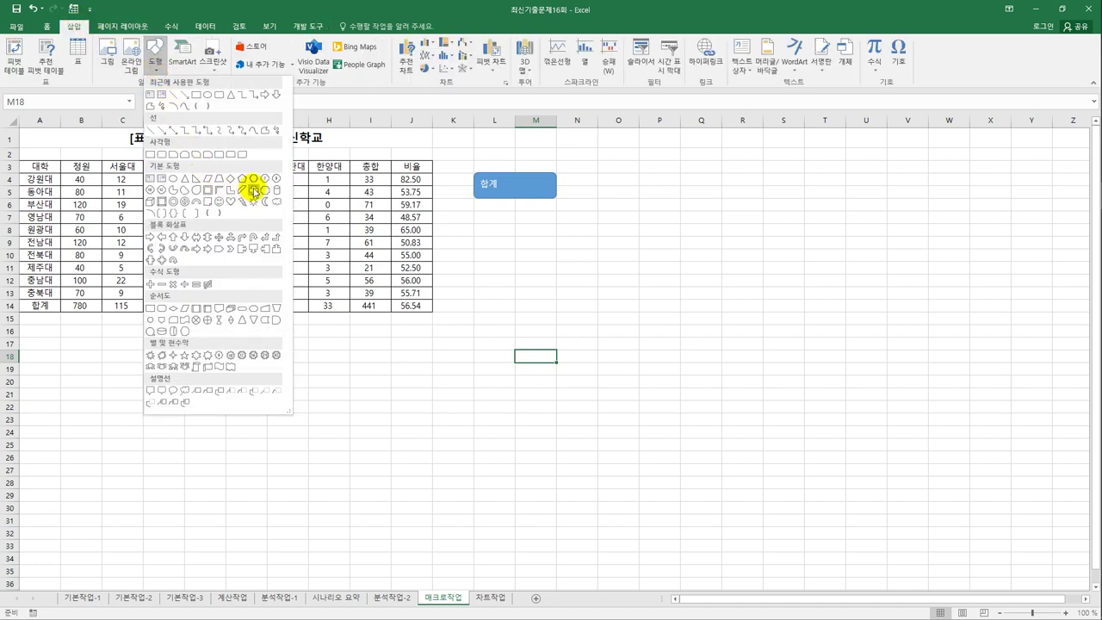
{"action": "left_click", "coordinate": [254, 192]}
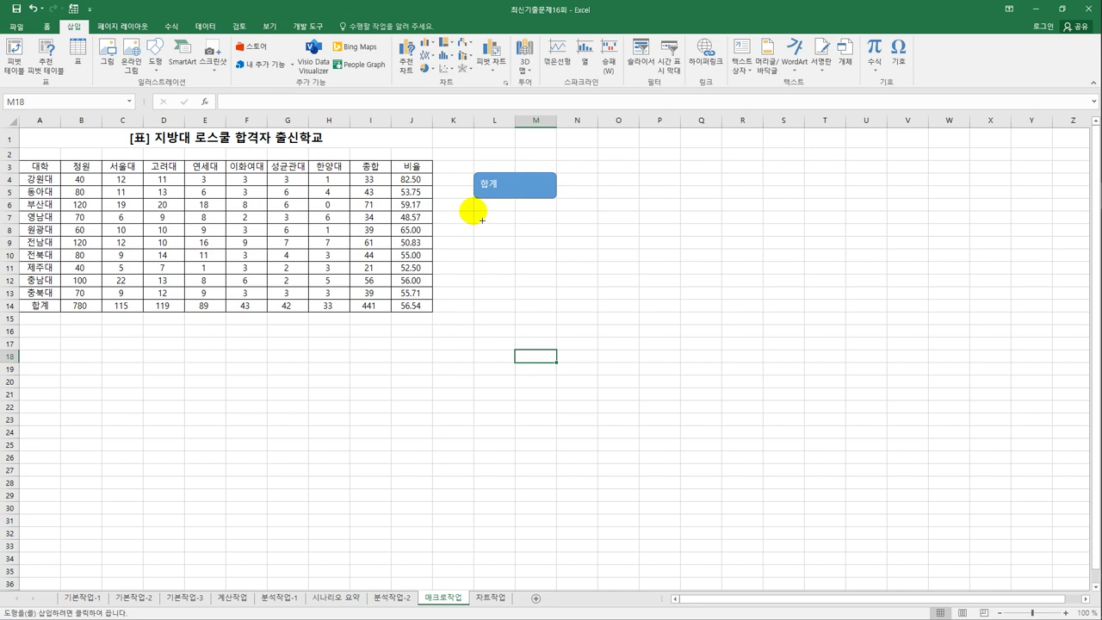
{"action": "mouse_move", "coordinate": [482, 221]}
{"action": "left_mouse_down"}
{"action": "mouse_move", "coordinate": [539, 244]}
{"action": "mouse_move", "coordinate": [557, 236]}
{"action": "left_mouse_up"}
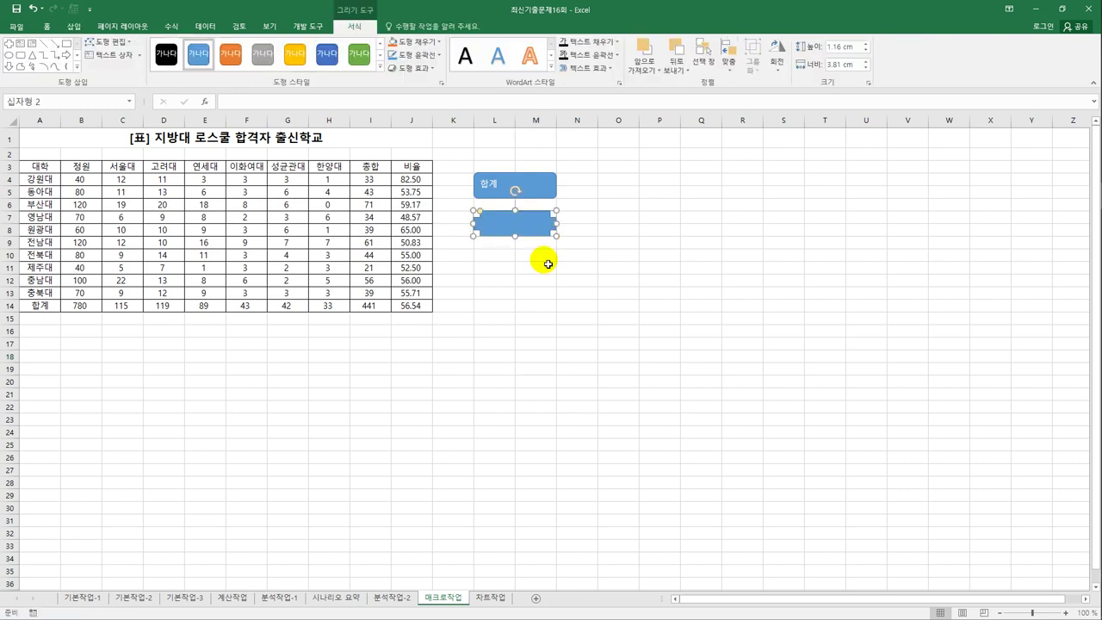
{"action": "type", "text": "비율"}
- Assign the 비율 macro to the cross shape and deselect the shape by selecting empty cell N15
{"action": "right_click", "coordinate": [496, 223]}
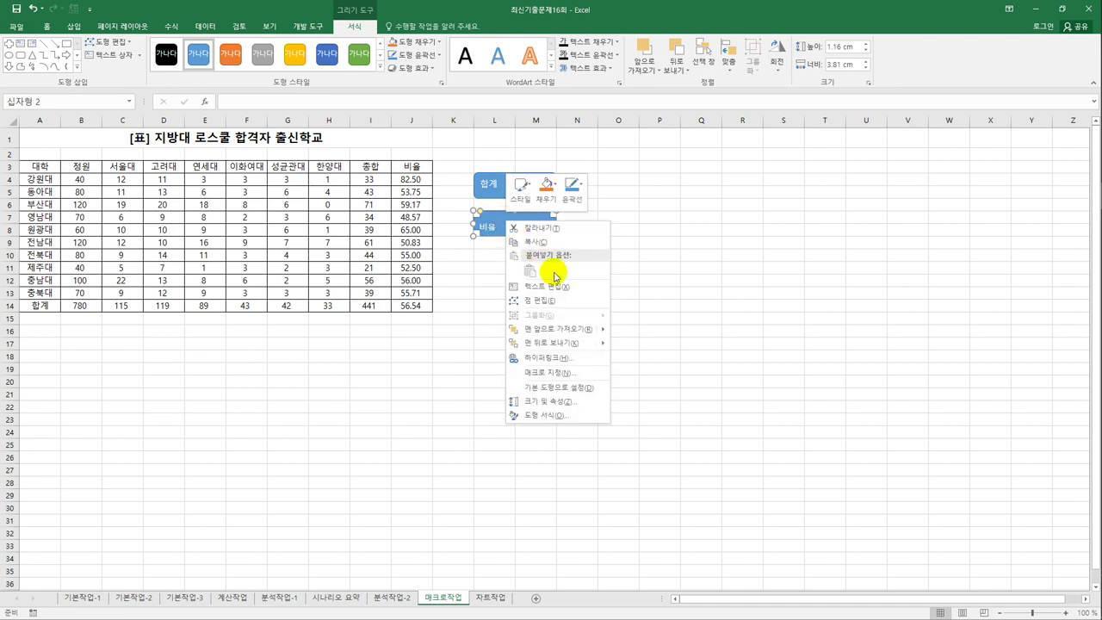
{"action": "left_click", "coordinate": [571, 372]}
{"action": "left_click", "coordinate": [486, 293]}
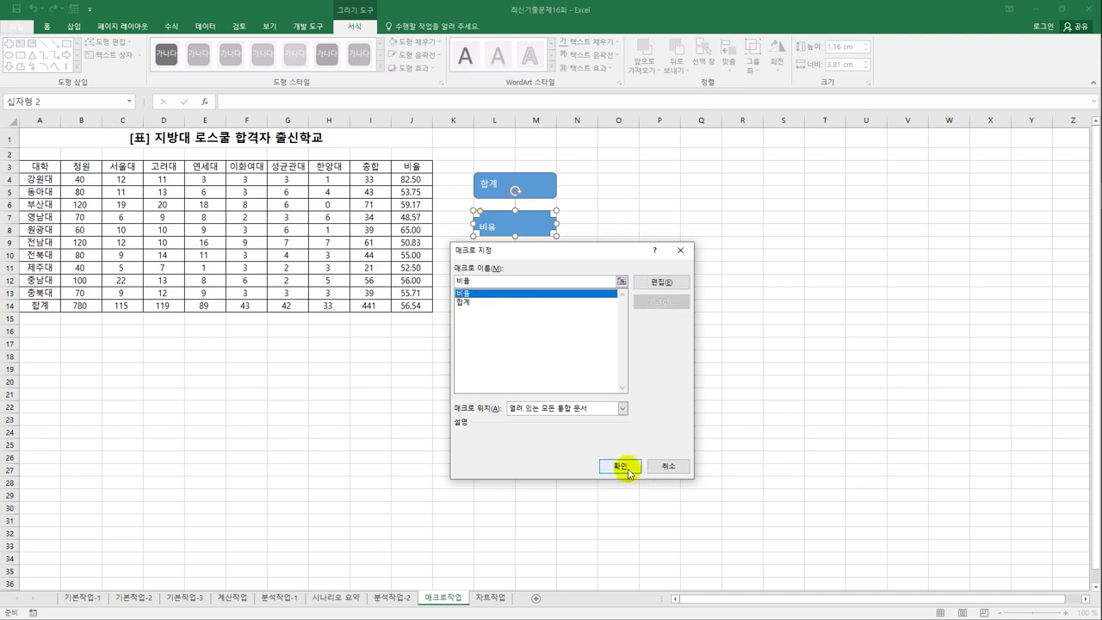
{"action": "left_click", "coordinate": [629, 470]}
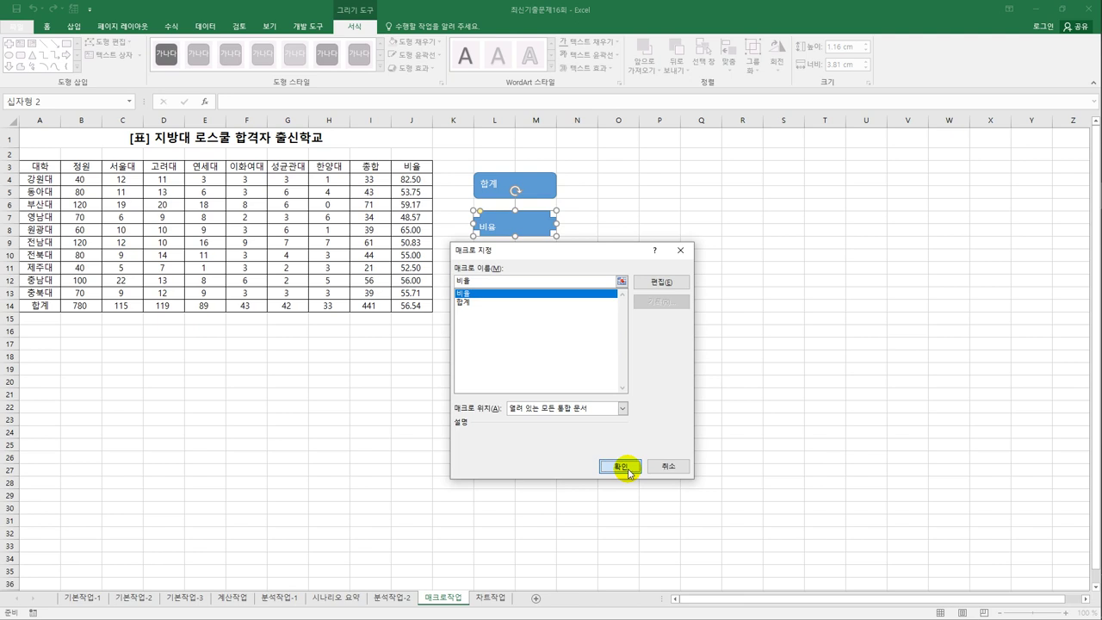
{"action": "left_click", "coordinate": [566, 319]}
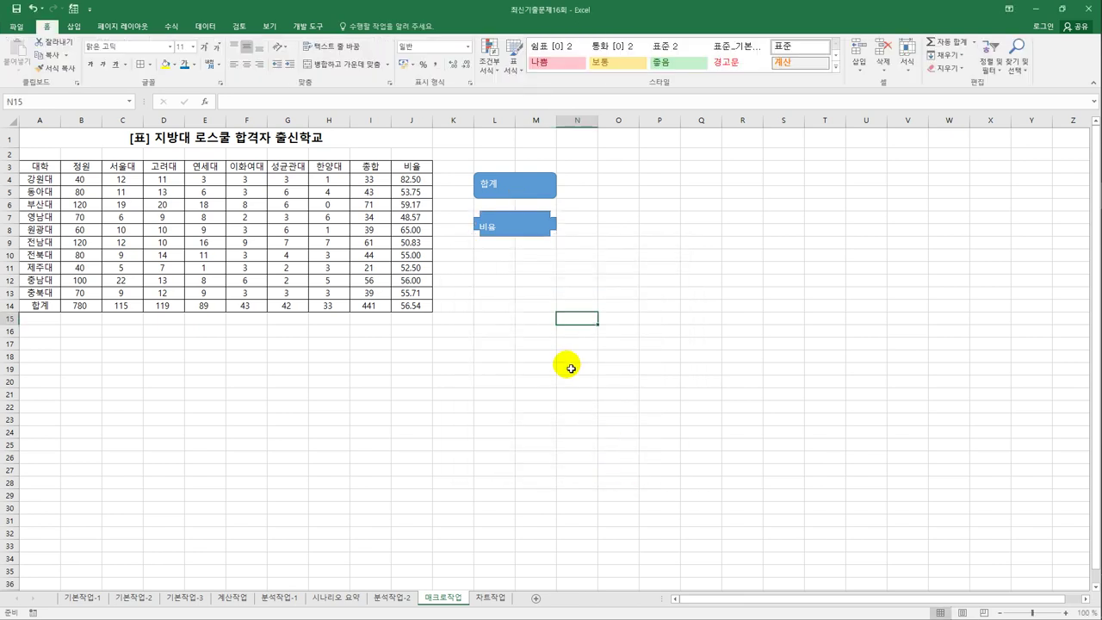
- Test the 비율 macro by clearing J4:J14 and running it from the cross shape to refill the column
{"action": "left_click", "coordinate": [422, 179]}
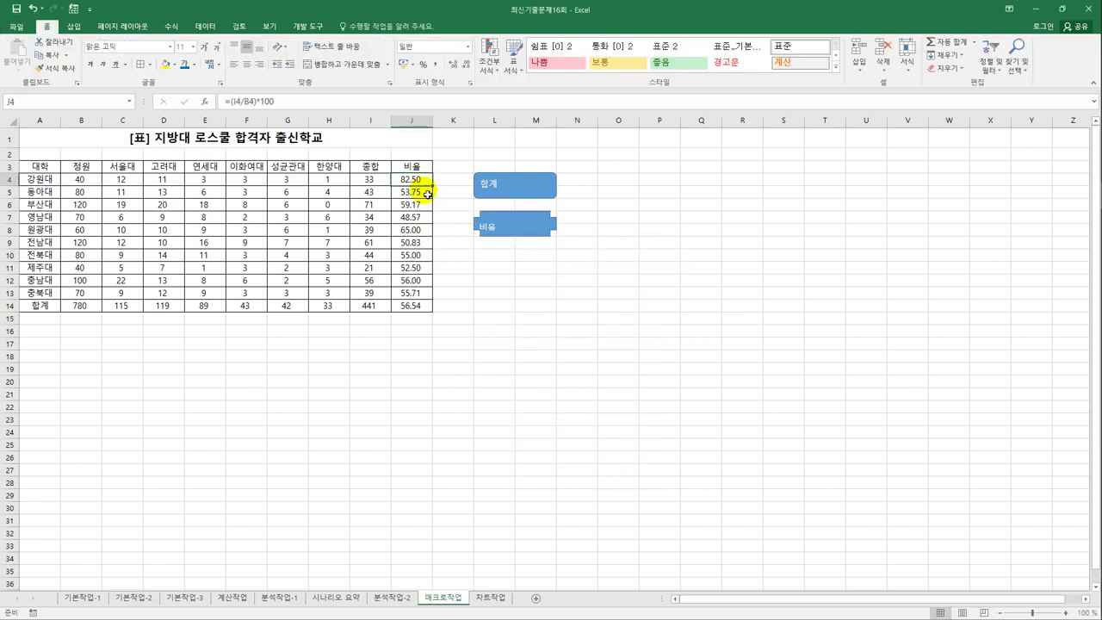
{"action": "left_click_drag", "start_coordinate": [428, 194], "coordinate": [419, 306]}
{"action": "key", "text": "Delete"}
{"action": "left_click", "coordinate": [456, 357]}
{"action": "left_click", "coordinate": [514, 227]}
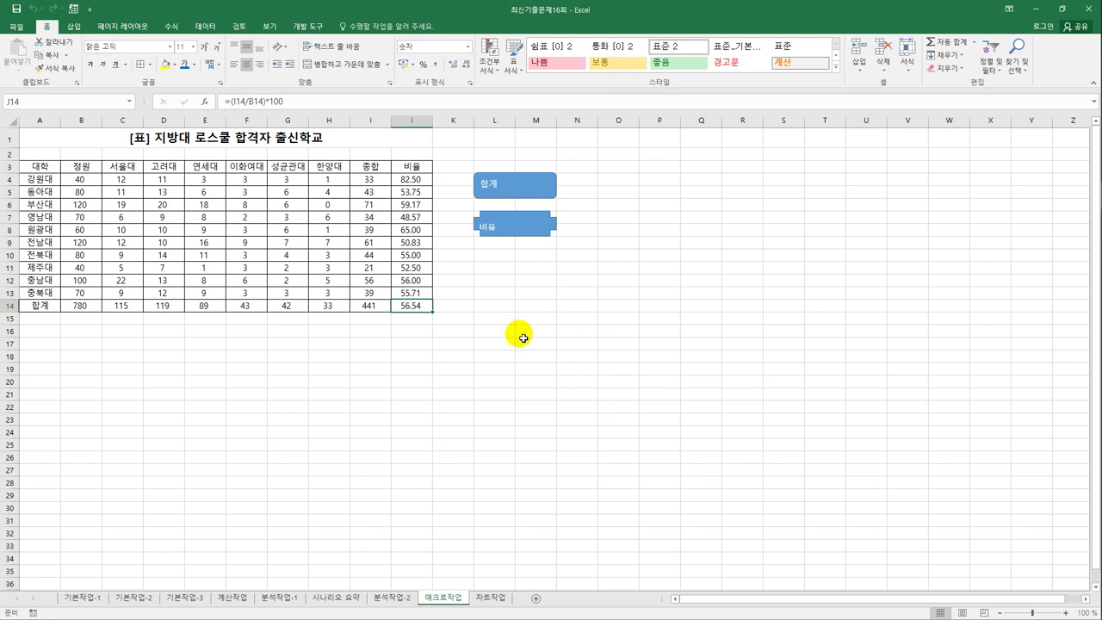
- Change the chart on the 차트작업 sheet to a line chart with markers (표식이 있는 꺾은선형)
{"action": "left_click", "coordinate": [499, 596]}
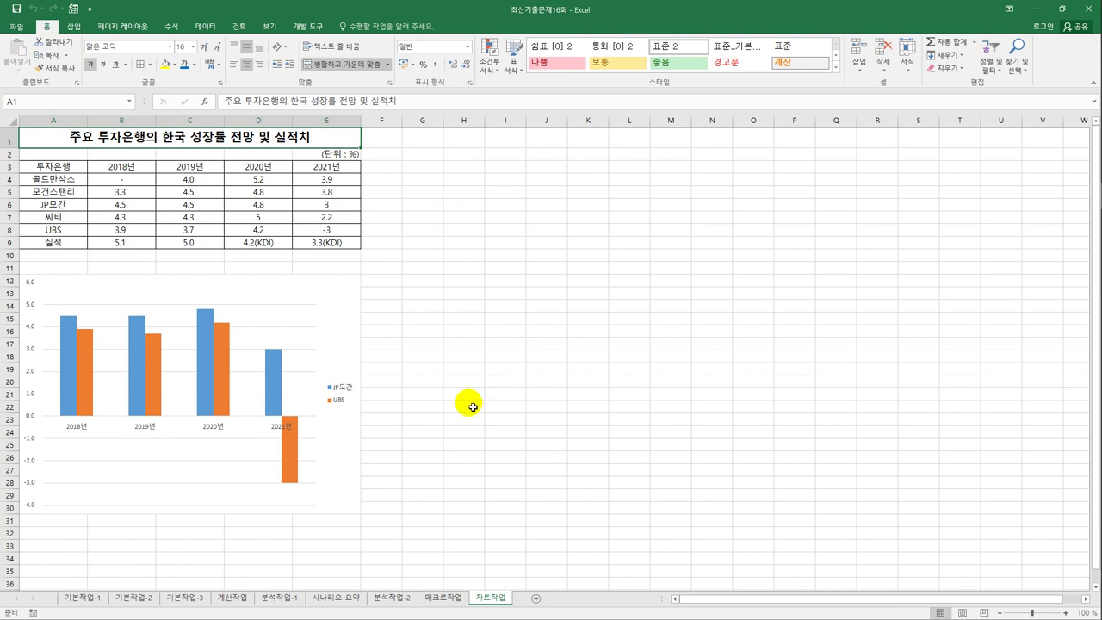
{"action": "left_click", "coordinate": [331, 307]}
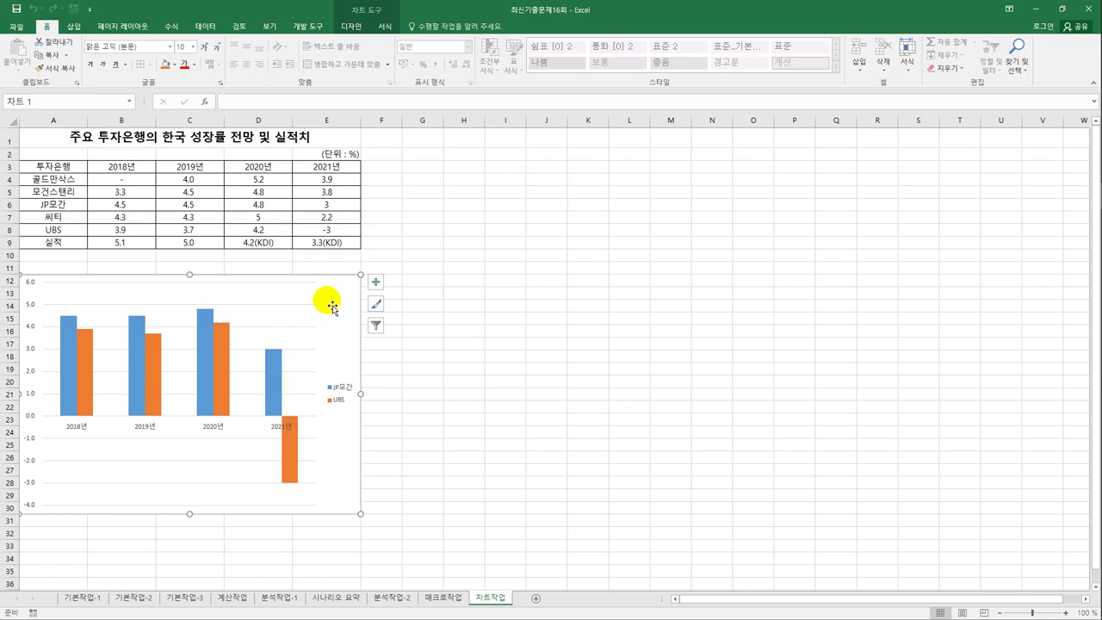
{"action": "left_click", "coordinate": [357, 27]}
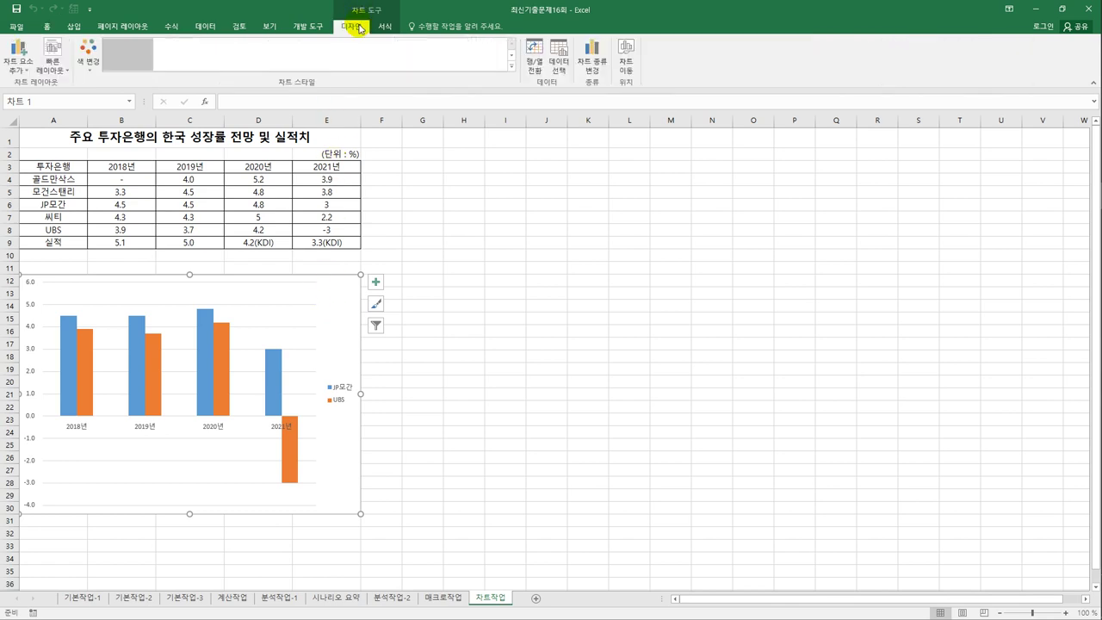
{"action": "left_click", "coordinate": [591, 68]}
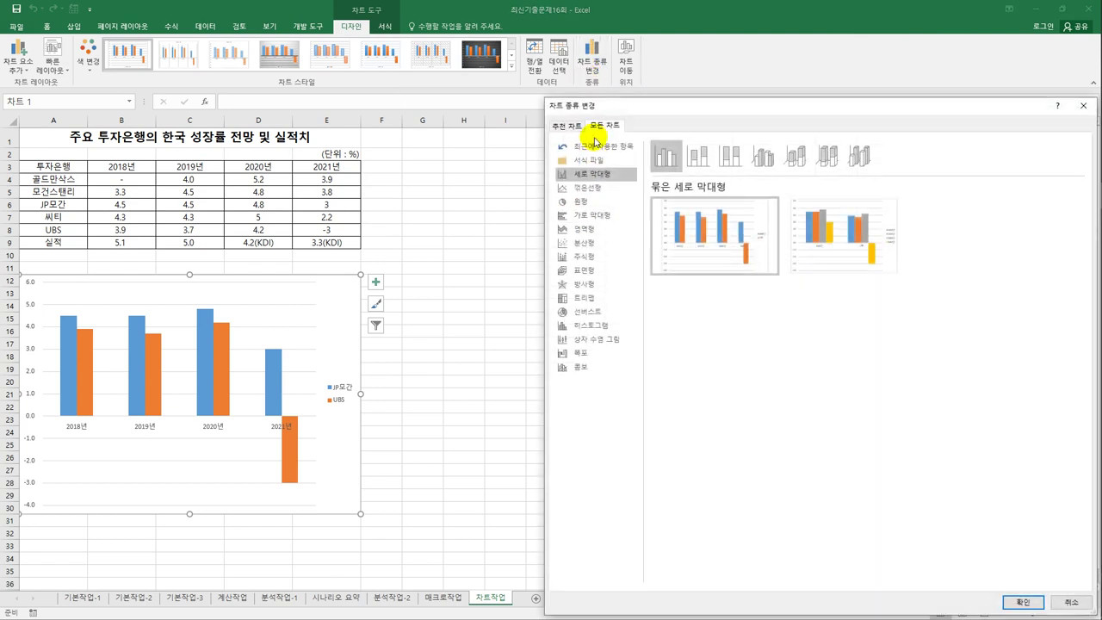
{"action": "left_click_drag", "start_coordinate": [593, 107], "coordinate": [441, 65]}
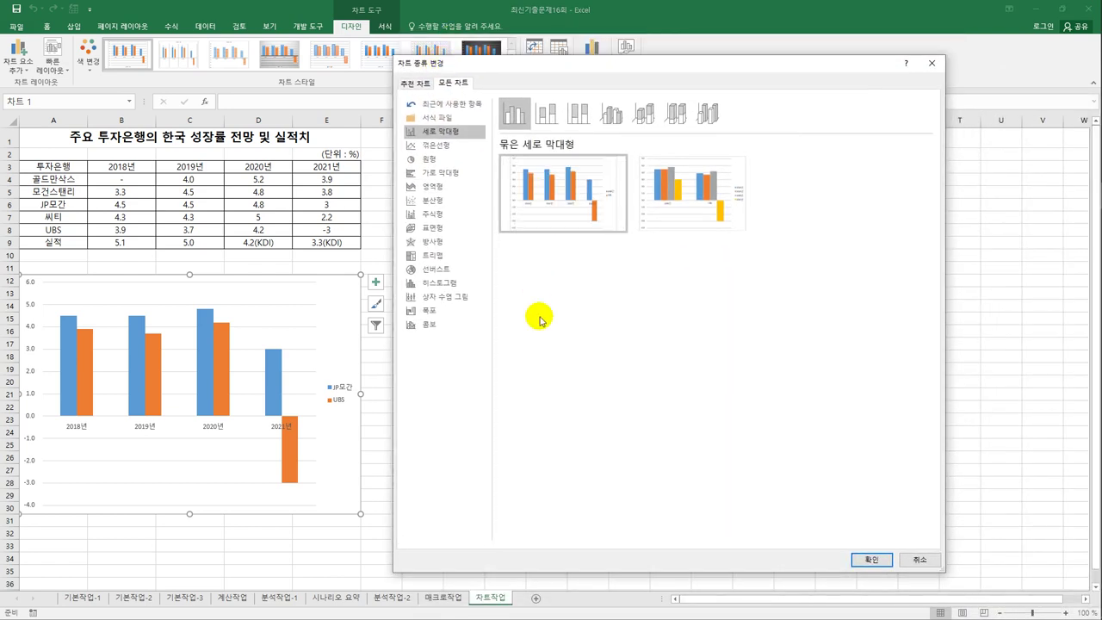
{"action": "left_click", "coordinate": [435, 144]}
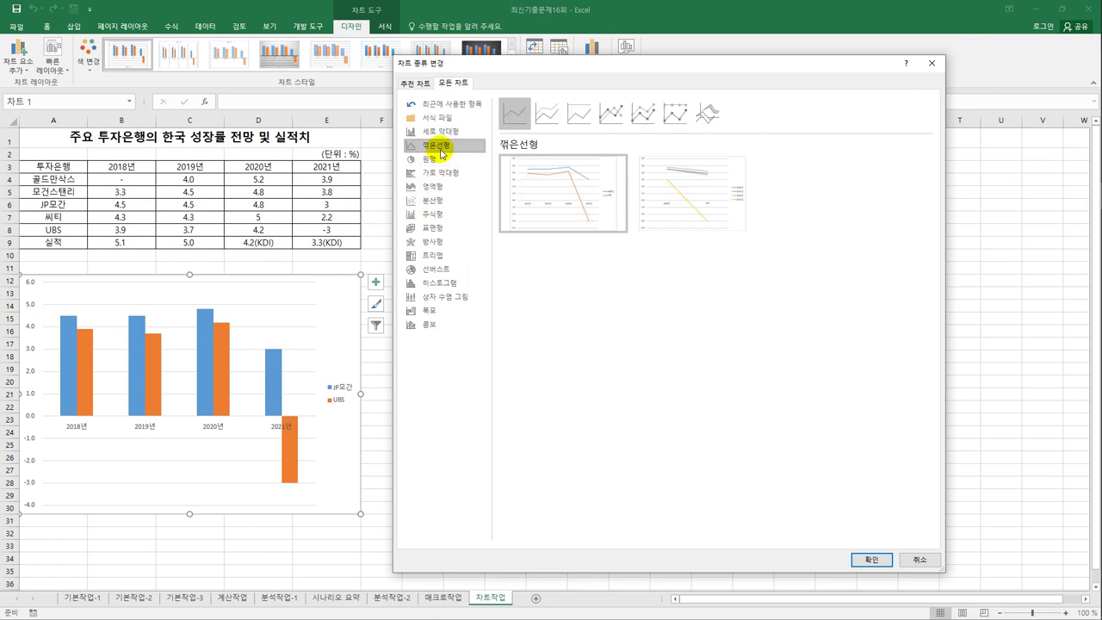
{"action": "left_click", "coordinate": [615, 122]}
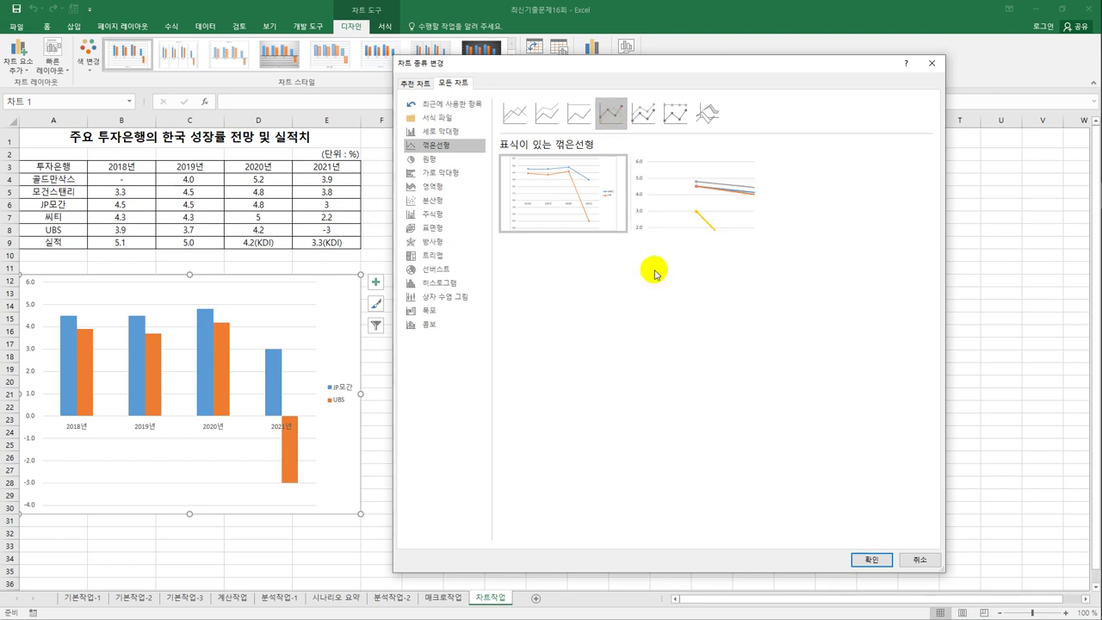
{"action": "left_click", "coordinate": [870, 560]}
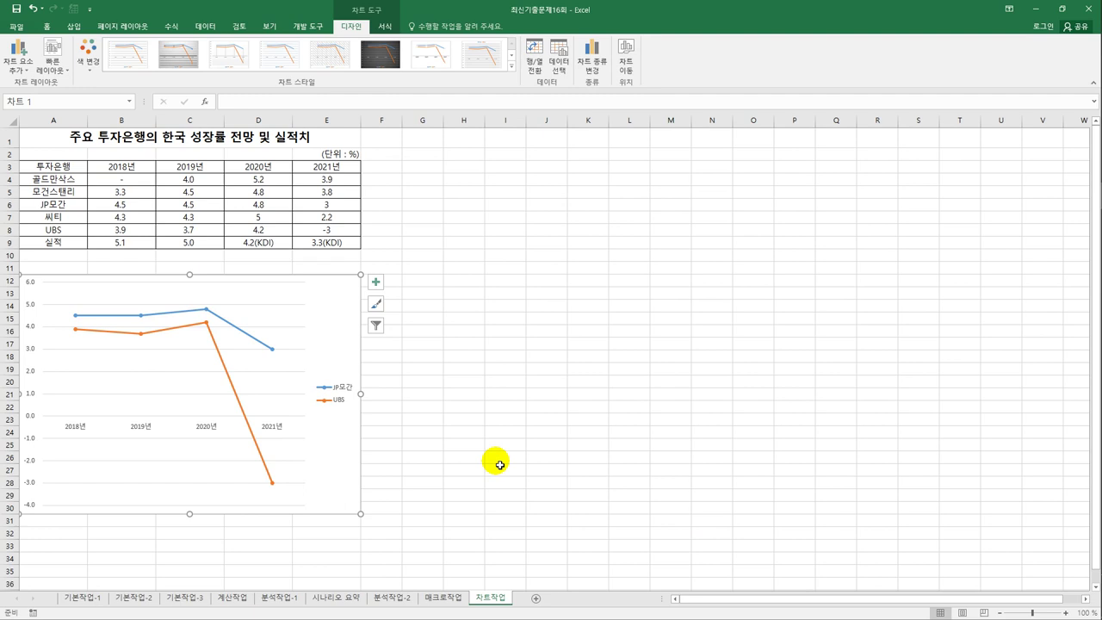
- Add the 모건스탠리 data in A5:E5 to the chart as a new series by copying and pasting it
{"action": "left_click_drag", "start_coordinate": [60, 191], "coordinate": [321, 197]}
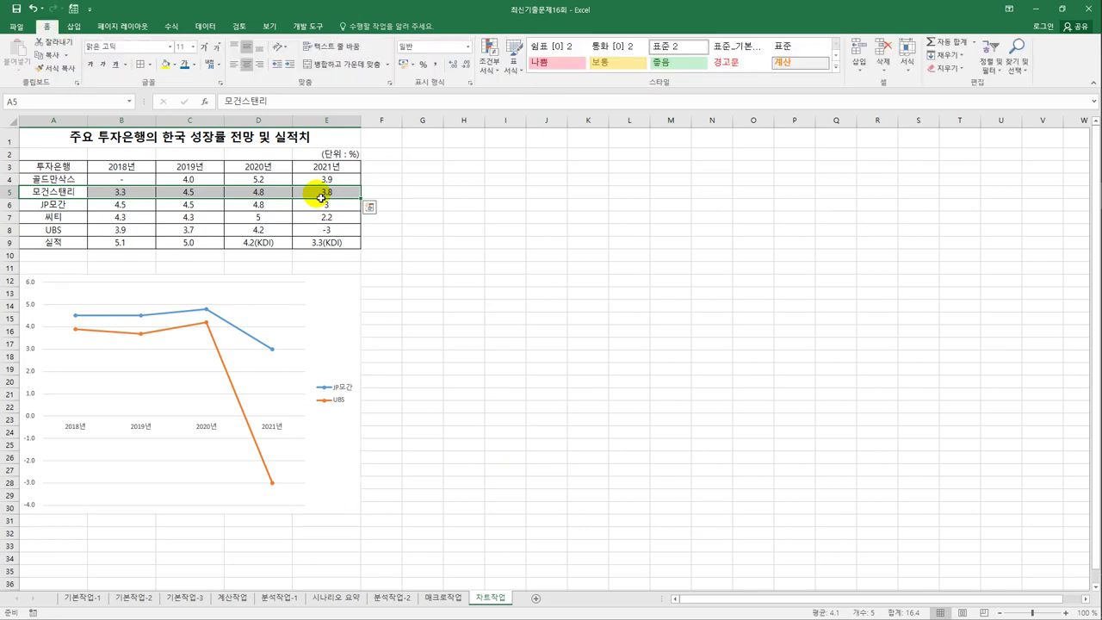
{"action": "key", "text": "ctrl+c"}
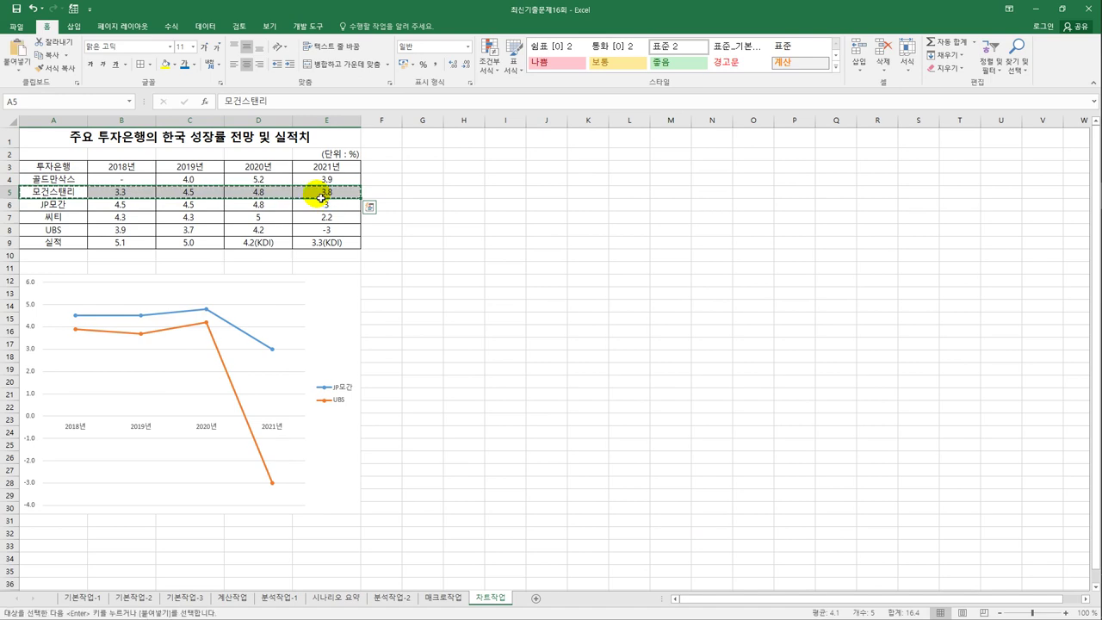
{"action": "left_click", "coordinate": [338, 317]}
{"action": "key", "text": "ctrl+v"}
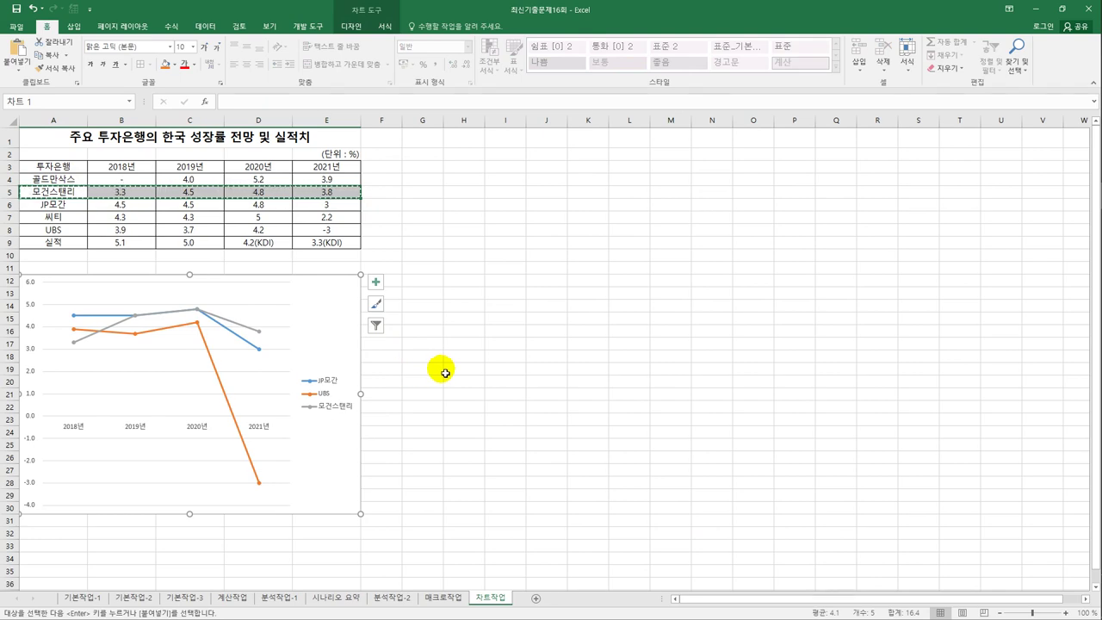
- Add a chart title (차트 제목) element to the line chart
{"action": "mouse_move", "coordinate": [255, 337]}
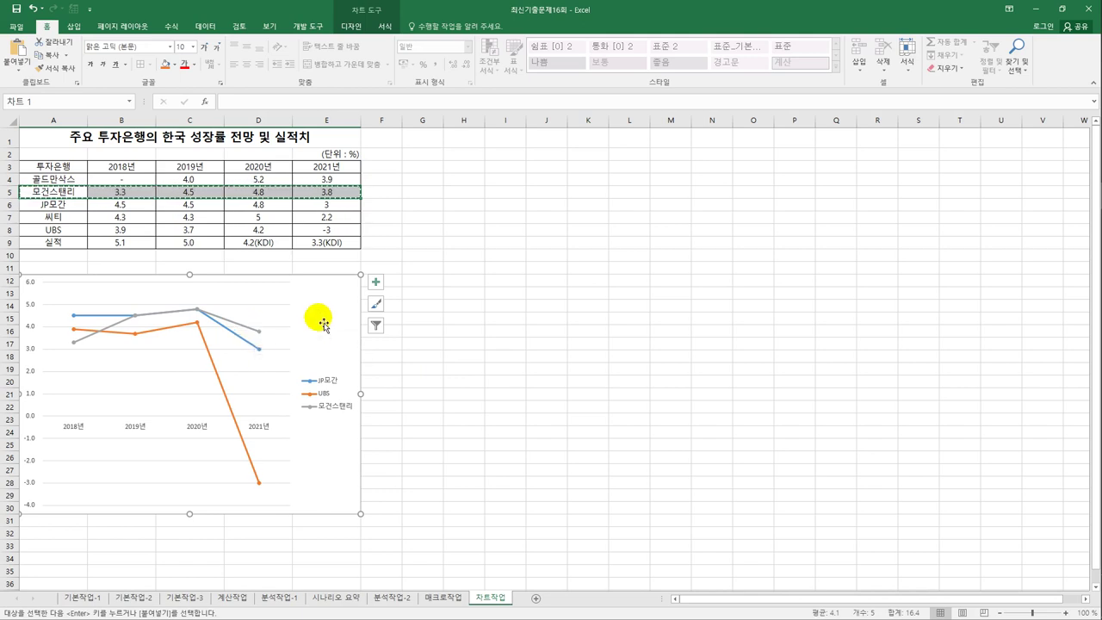
{"action": "left_click", "coordinate": [375, 284]}
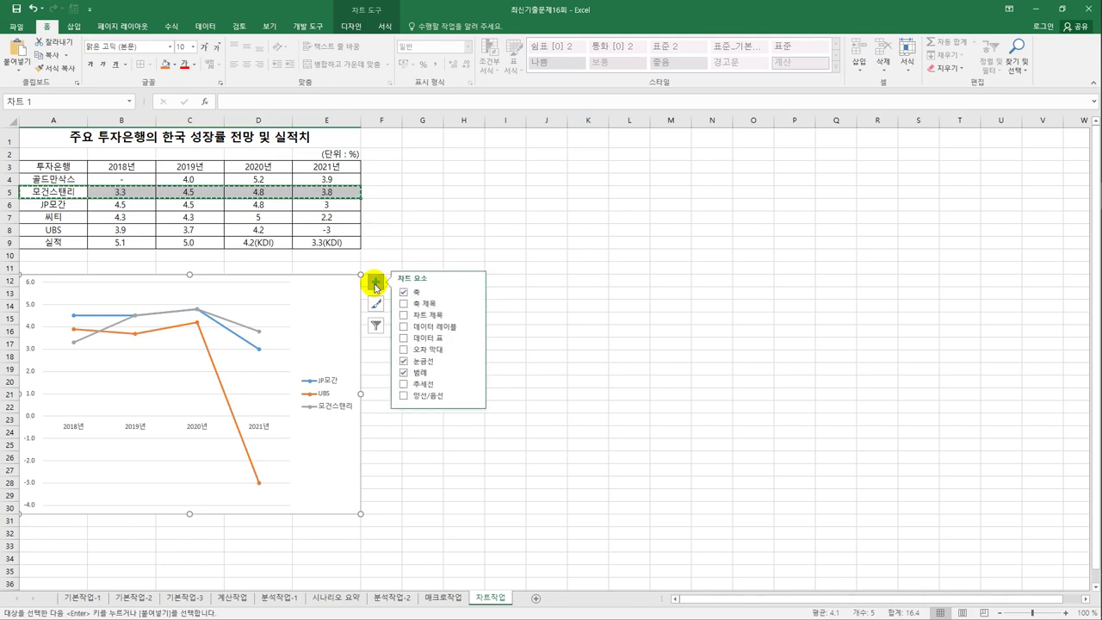
{"action": "left_click", "coordinate": [451, 317]}
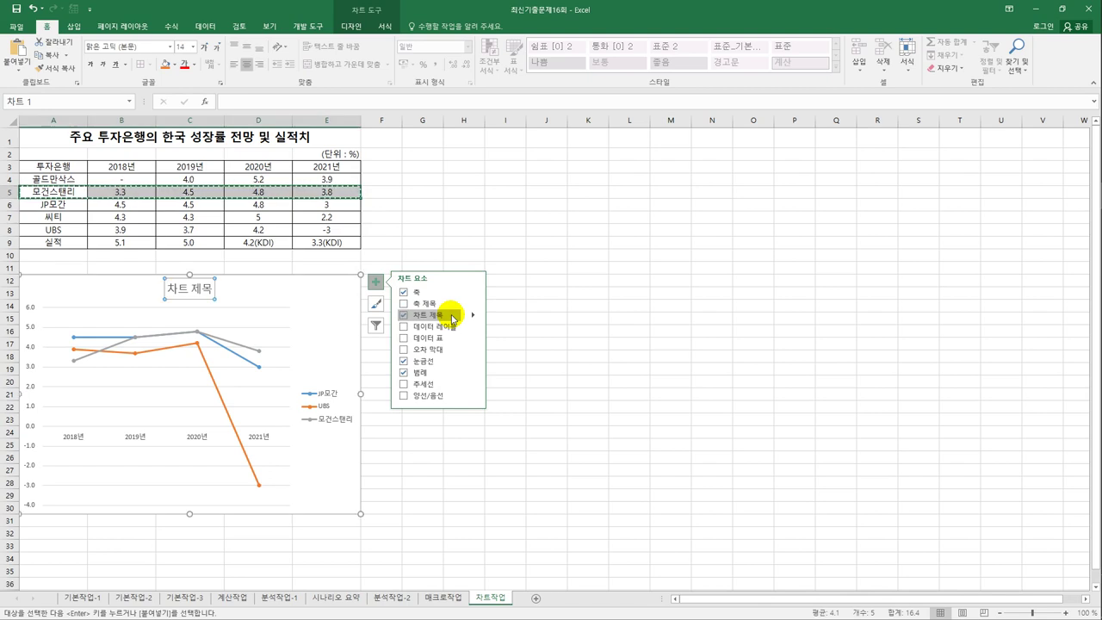
{"action": "left_click_drag", "start_coordinate": [171, 290], "coordinate": [222, 288]}
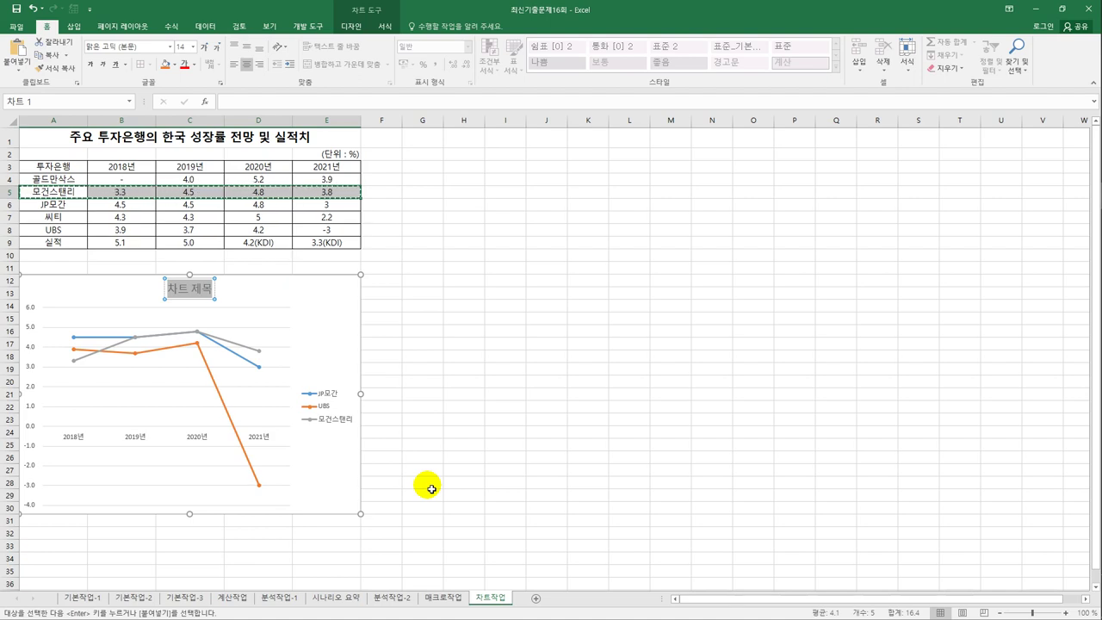
{"action": "type", "text": "한국"}
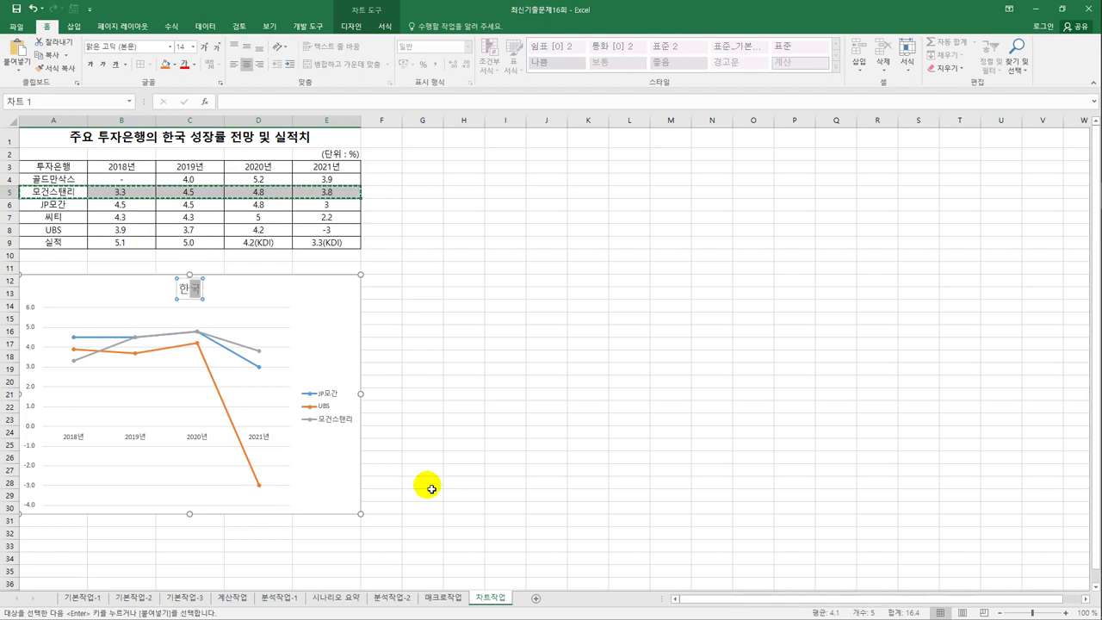
{"action": "type", "text": "성자"}
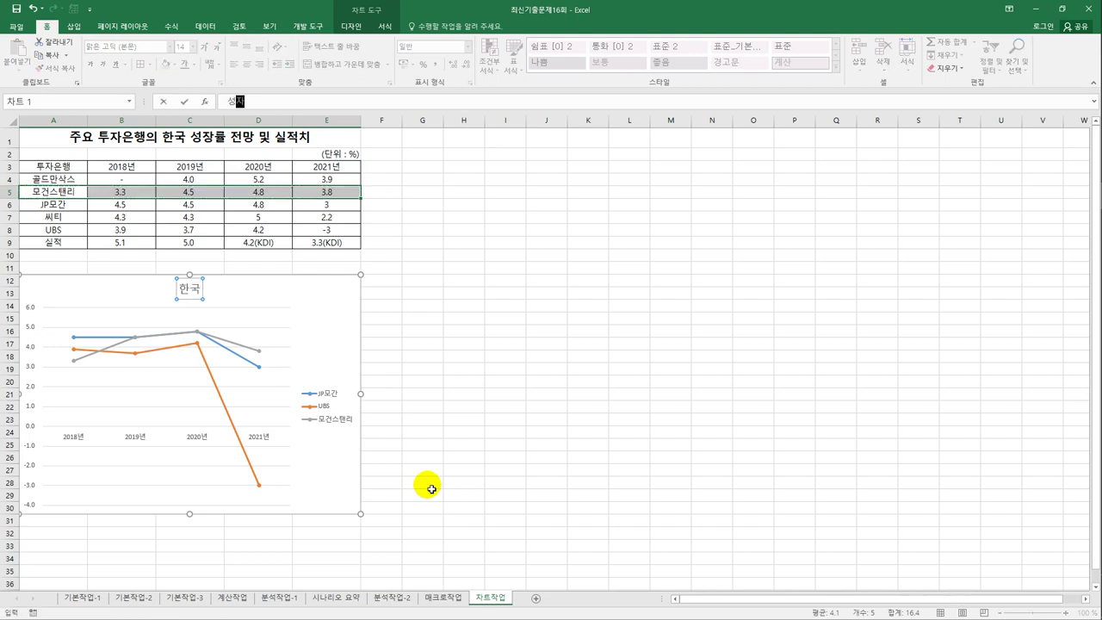
{"action": "left_click", "coordinate": [233, 105]}
{"action": "key", "text": "Escape"}
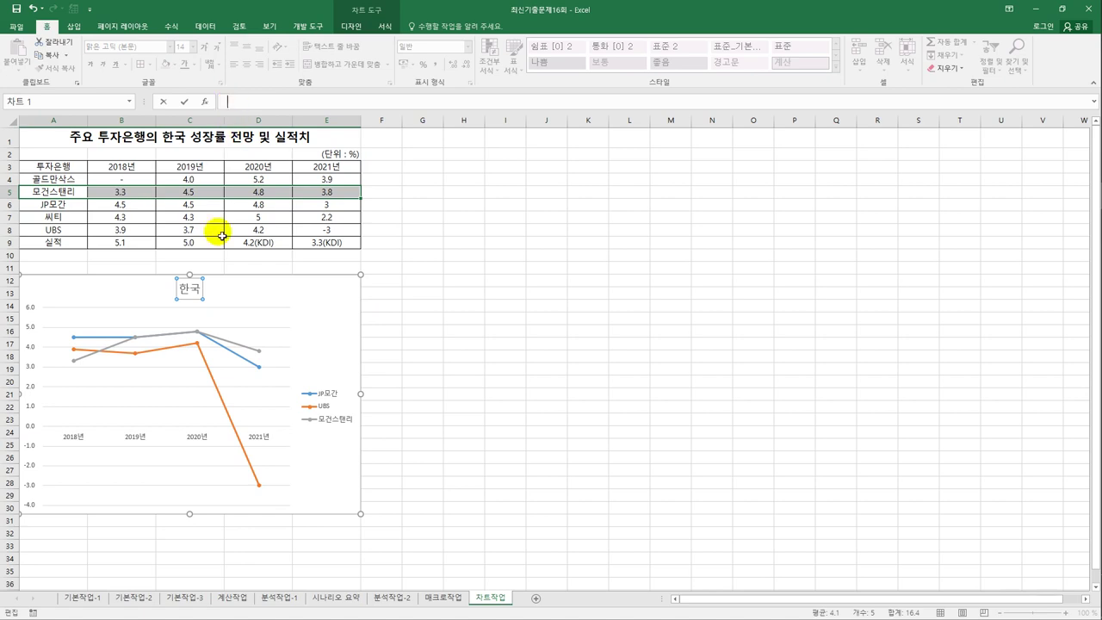
- Replace the chart title's text with 한국 성장률 전망 및 실적 and finish editing the title
{"action": "left_click", "coordinate": [197, 291]}
{"action": "key", "text": "BackSpace"}
{"action": "key", "text": "BackSpace"}
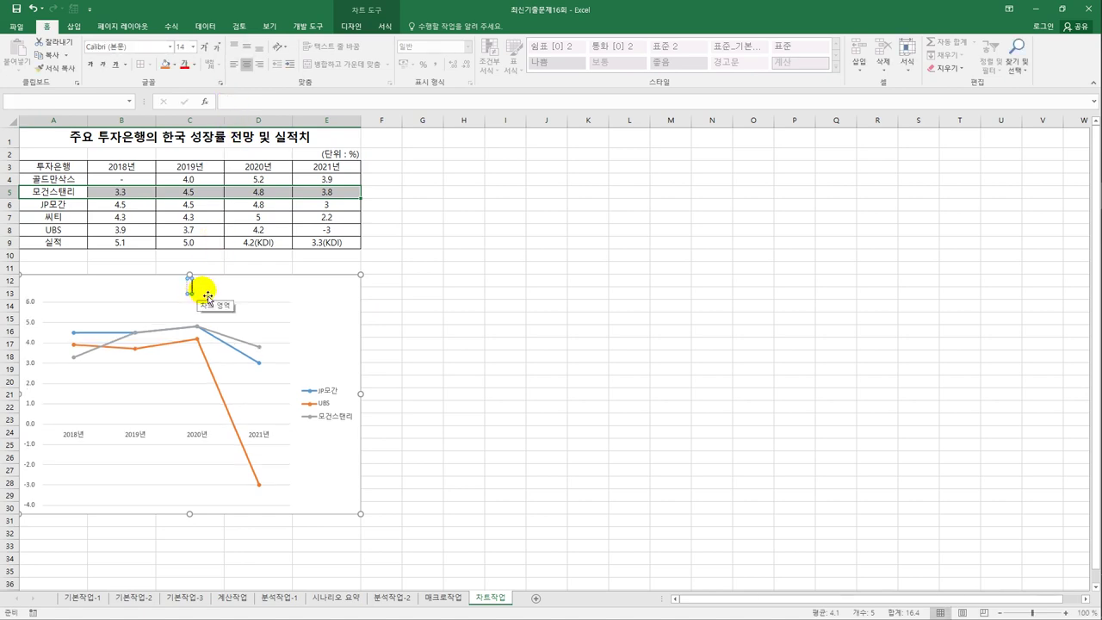
{"action": "type", "text": "한국"}
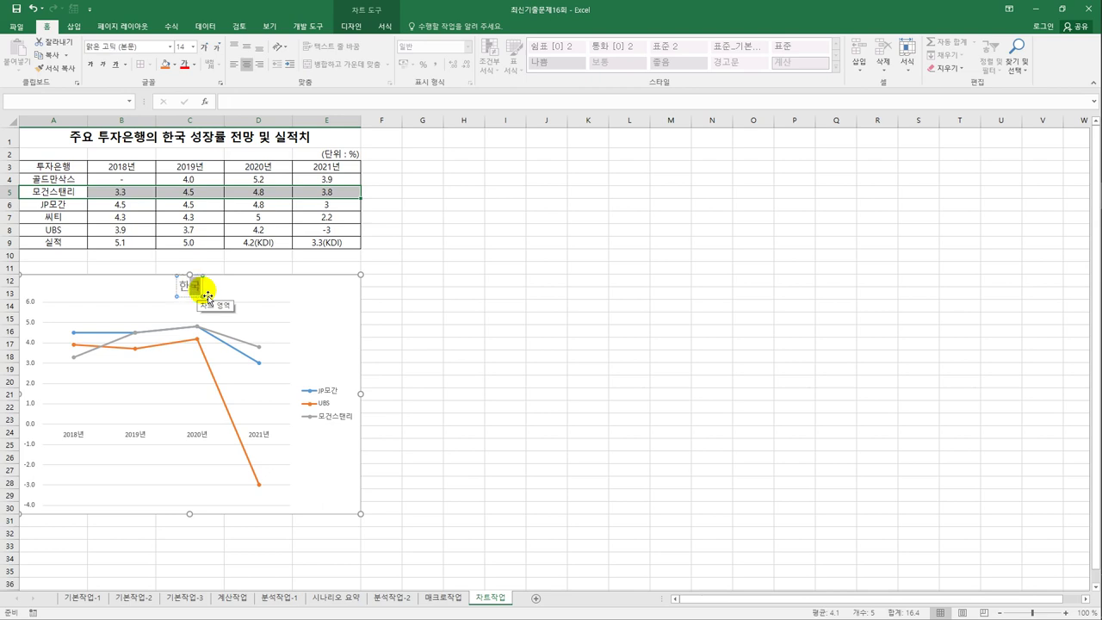
{"action": "type", "text": " 성장률"}
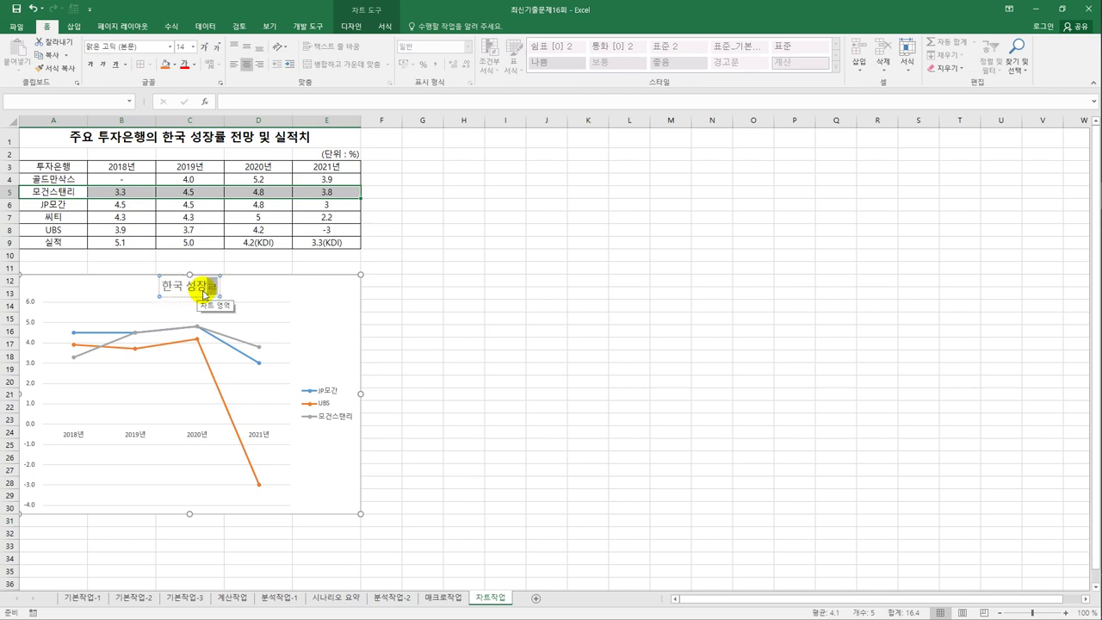
{"action": "type", "text": " 전망"}
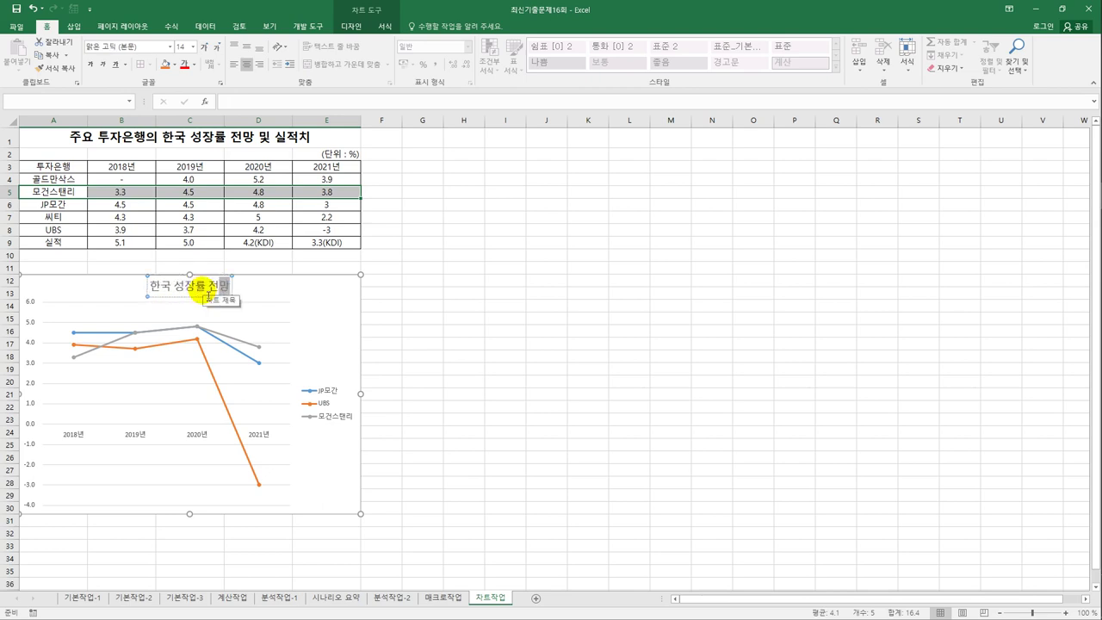
{"action": "type", "text": " 및 ㅅㅣㄹ적"}
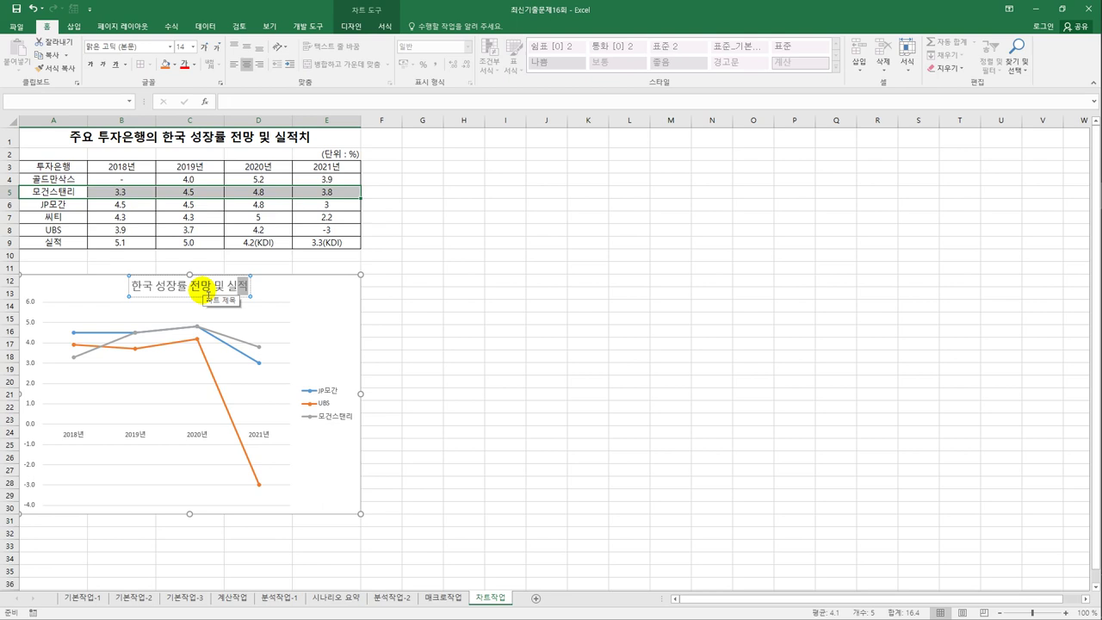
{"action": "left_click", "coordinate": [184, 306]}
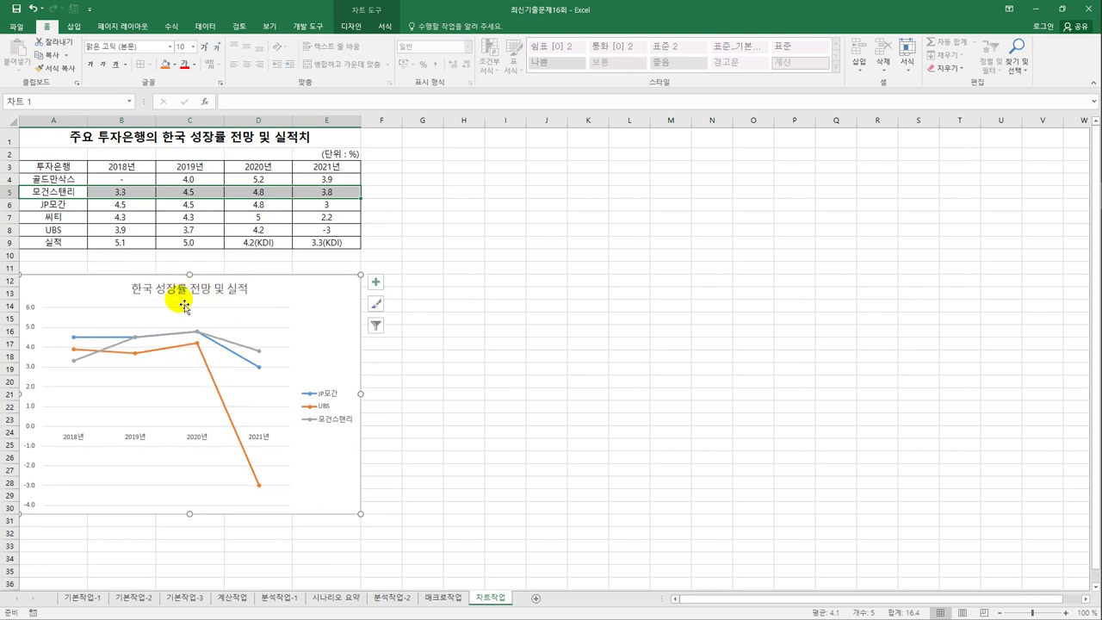
- Format the chart title in the 궁서체 font with bold style
{"action": "left_click", "coordinate": [184, 300]}
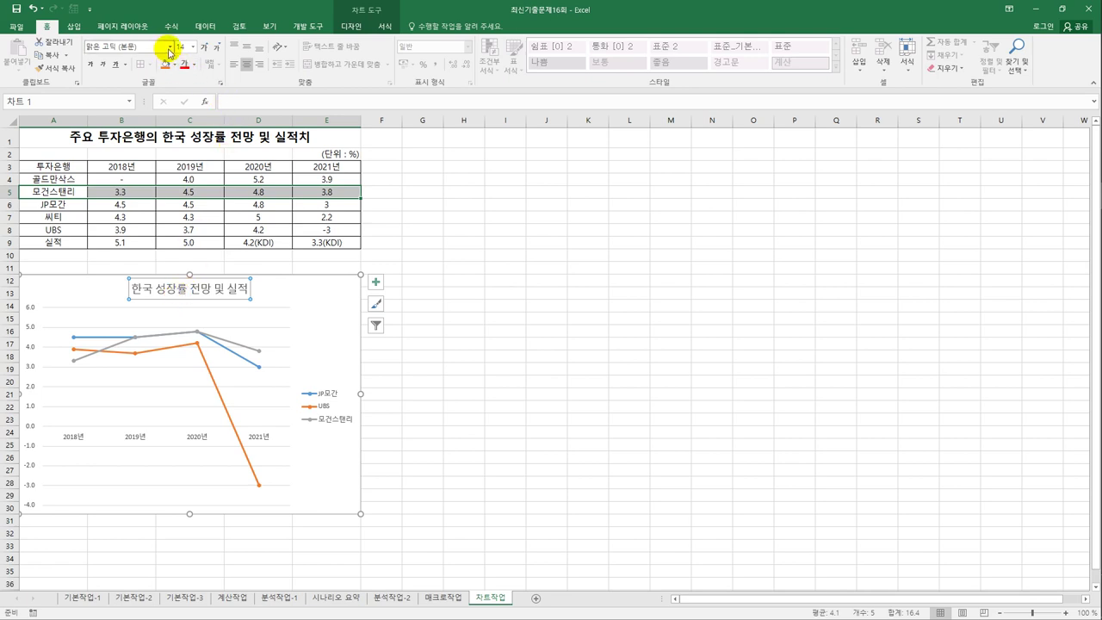
{"action": "left_click", "coordinate": [171, 47]}
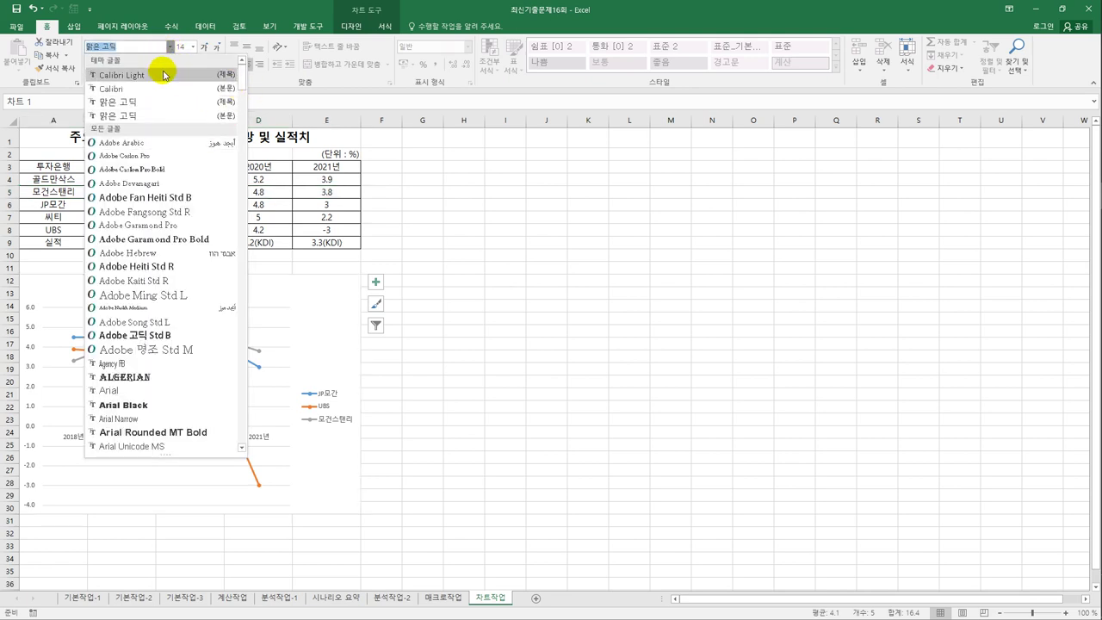
{"action": "type", "text": "궁서체"}
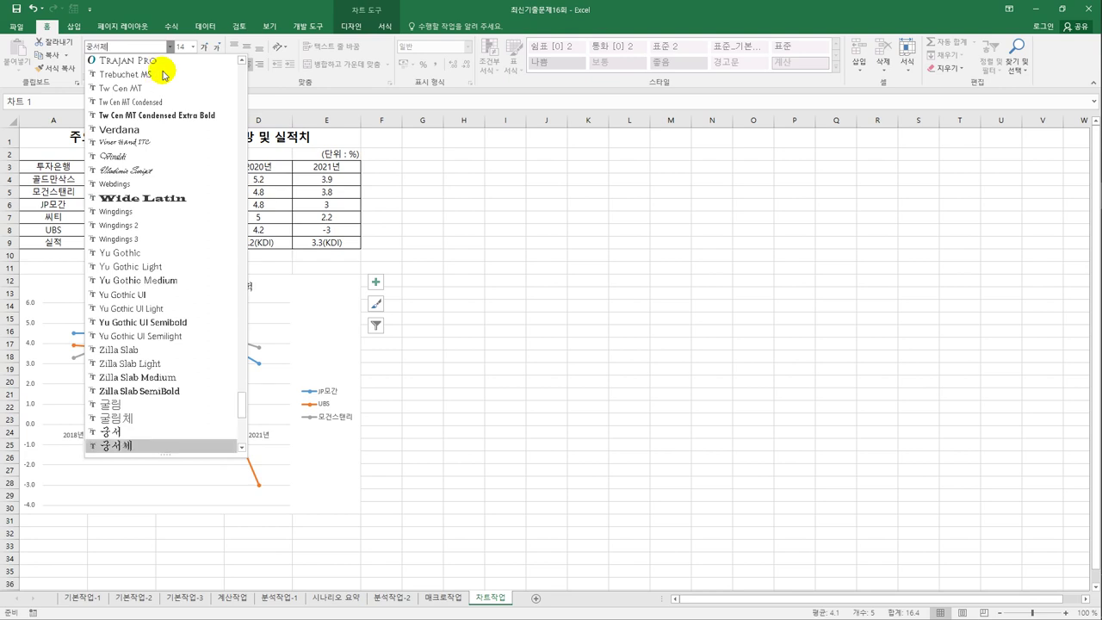
{"action": "left_click", "coordinate": [139, 446]}
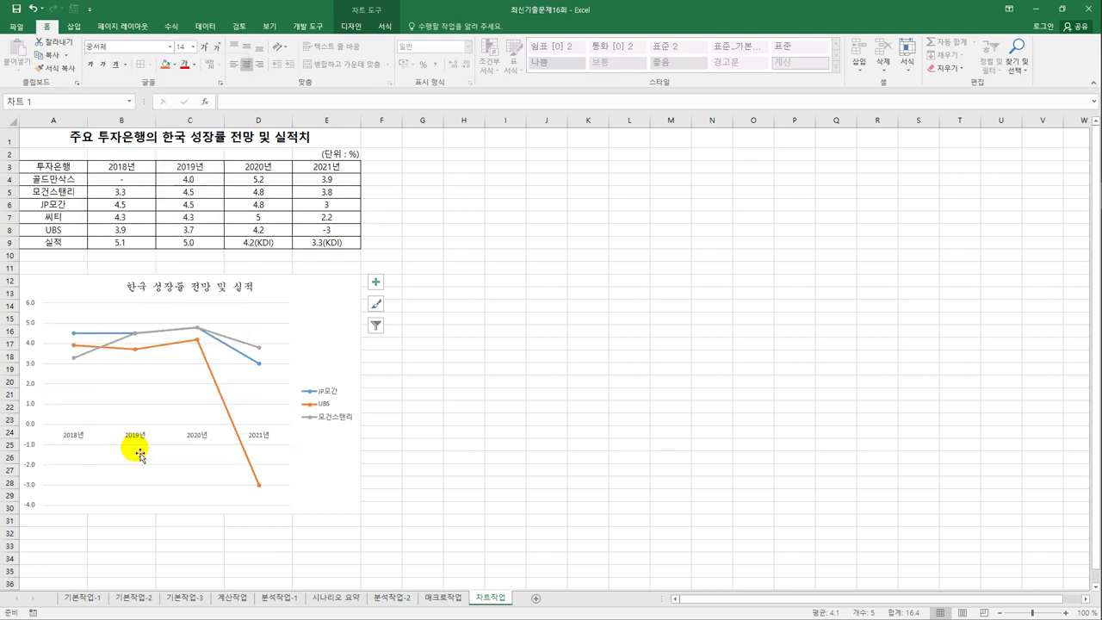
{"action": "left_click", "coordinate": [91, 65]}
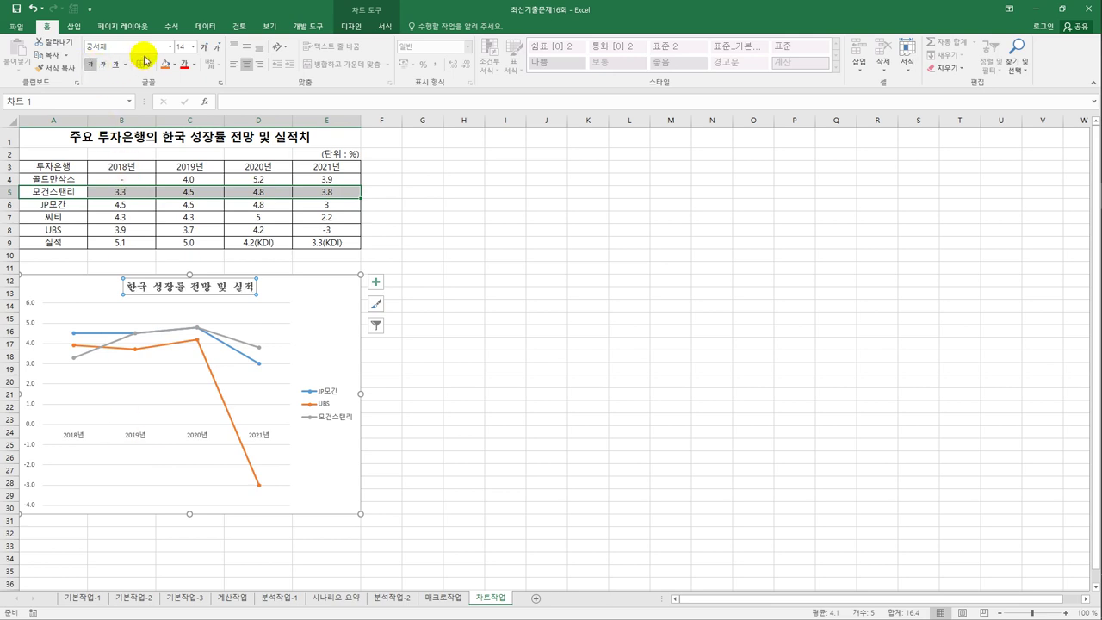
- Set the chart title's font size to 12
{"action": "left_click", "coordinate": [193, 47]}
{"action": "left_click", "coordinate": [185, 117]}
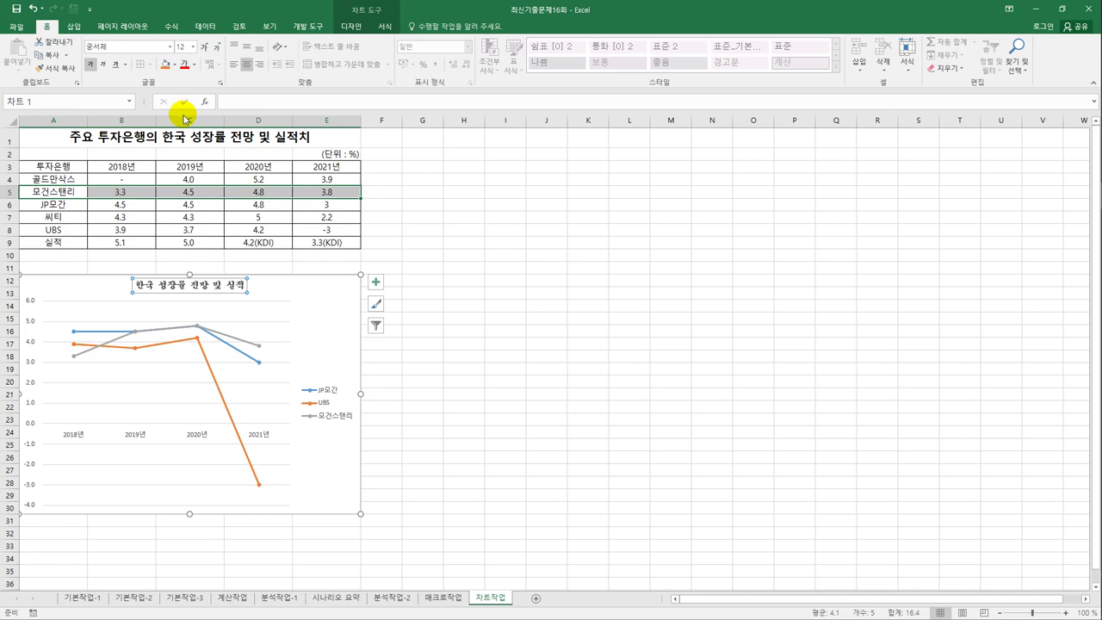
{"action": "left_click", "coordinate": [505, 421]}
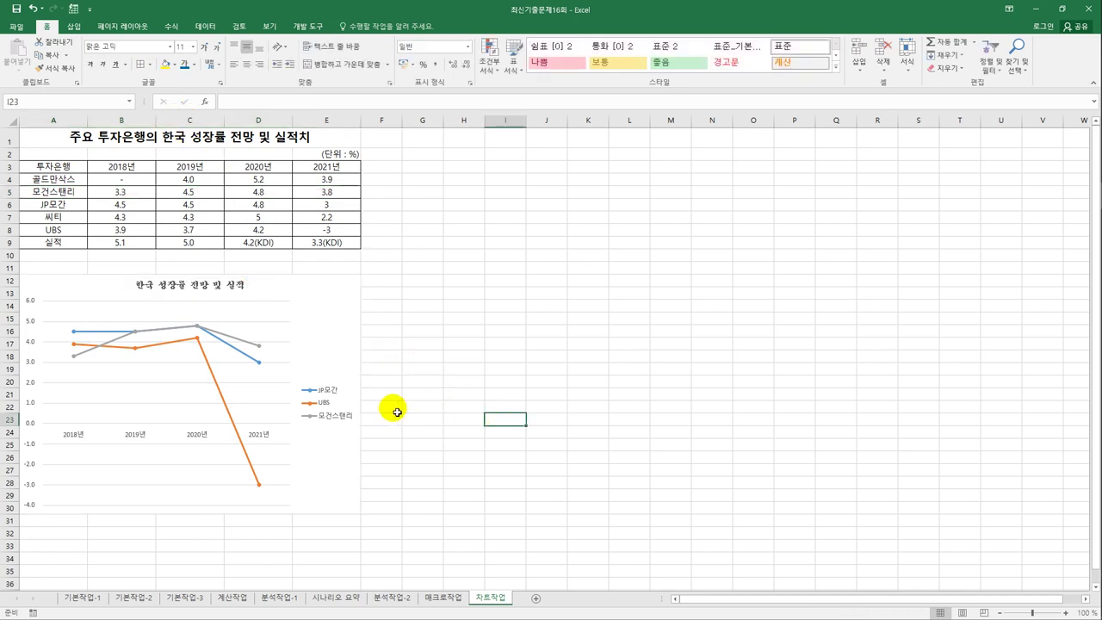
- Add a primary vertical (기본 세로) axis title to the line chart
{"action": "left_click", "coordinate": [341, 323]}
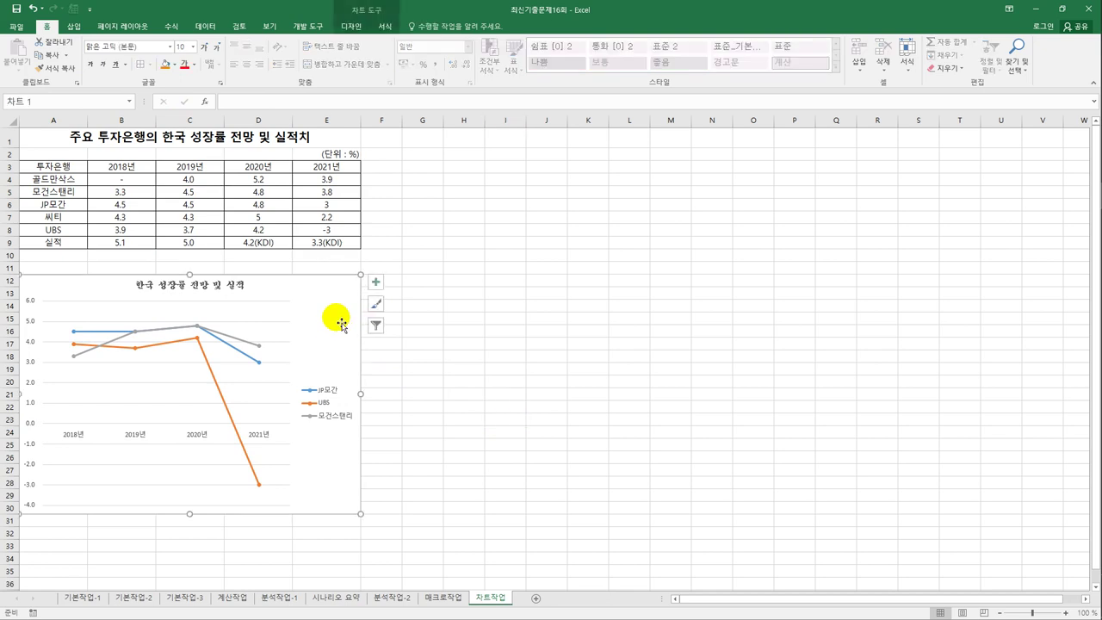
{"action": "left_click", "coordinate": [376, 284]}
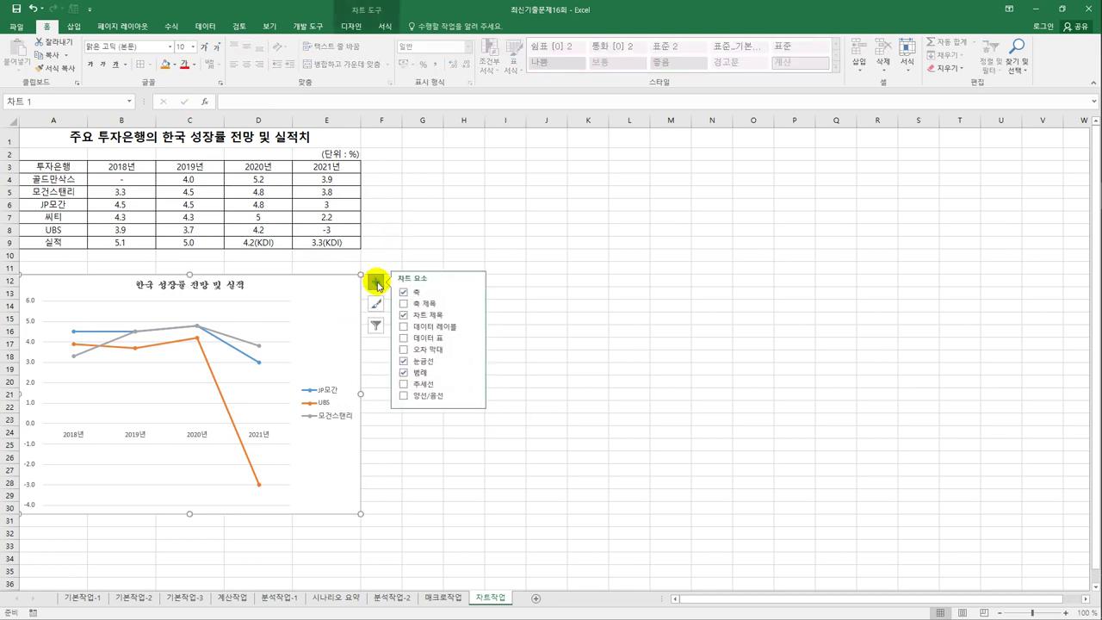
{"action": "left_click", "coordinate": [472, 304]}
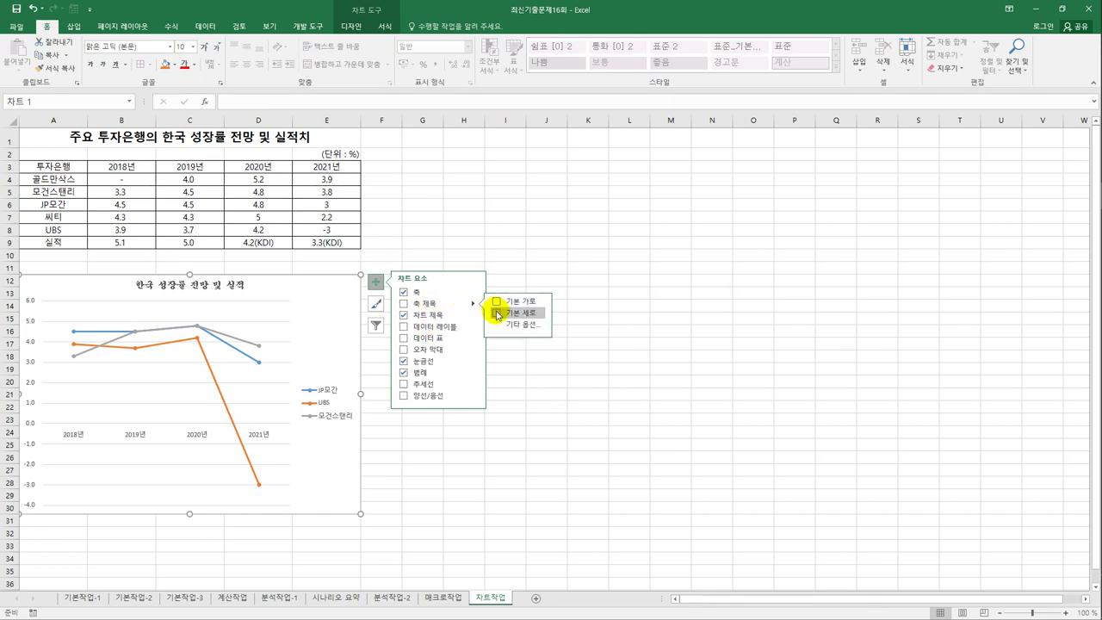
{"action": "left_click", "coordinate": [497, 313]}
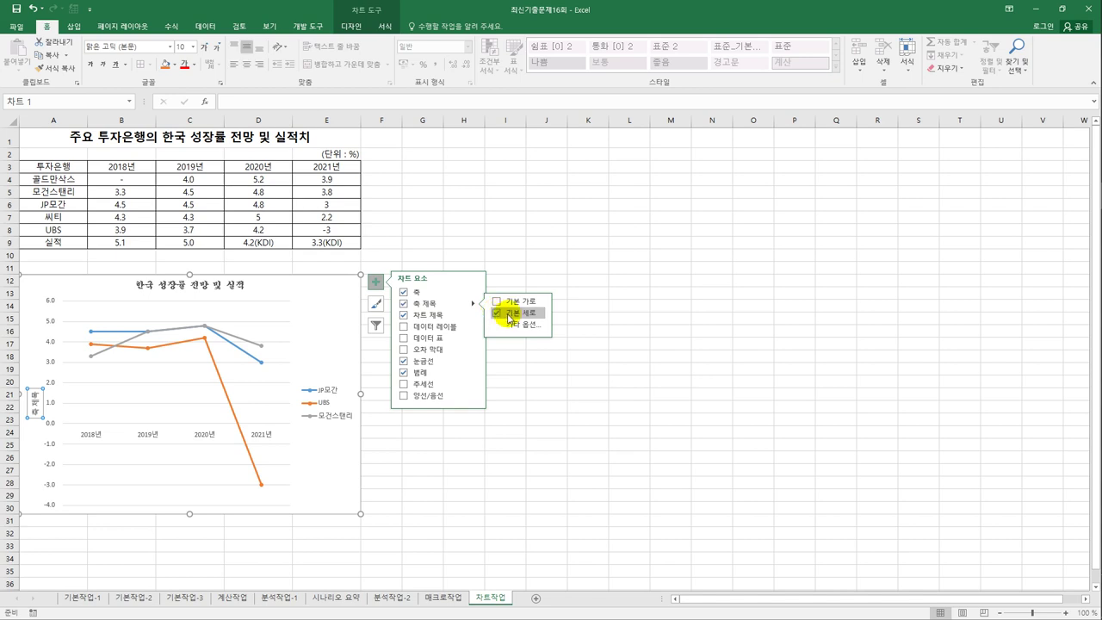
- Replace the vertical axis title's placeholder text with (단위:%) and finish editing it
{"action": "left_click", "coordinate": [34, 395]}
{"action": "left_click_drag", "start_coordinate": [34, 394], "coordinate": [39, 416]}
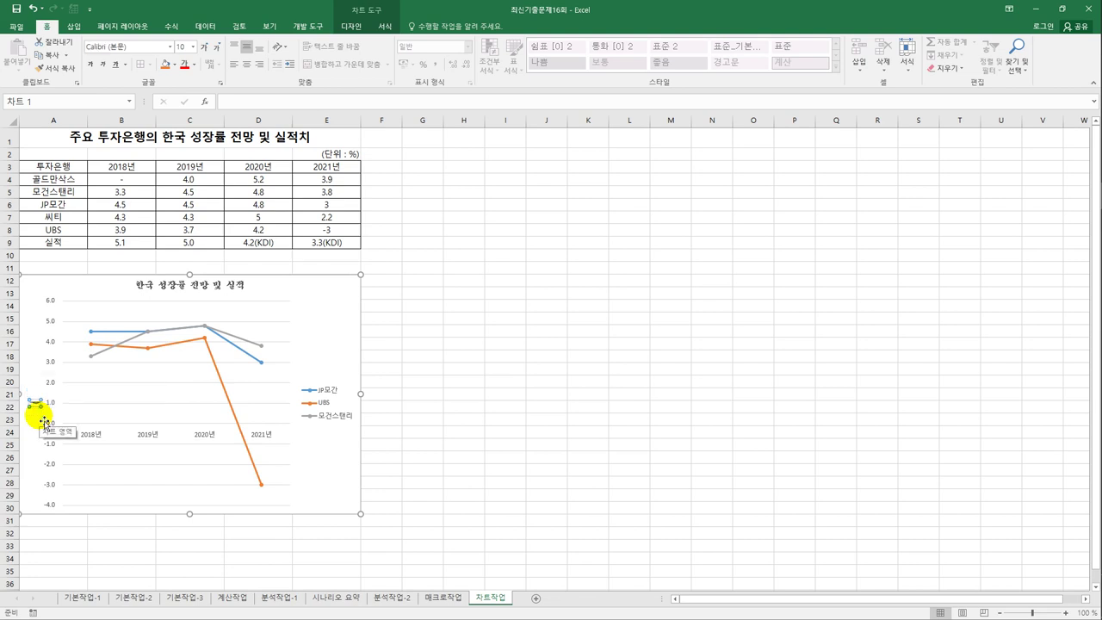
{"action": "type", "text": "단위(%"}
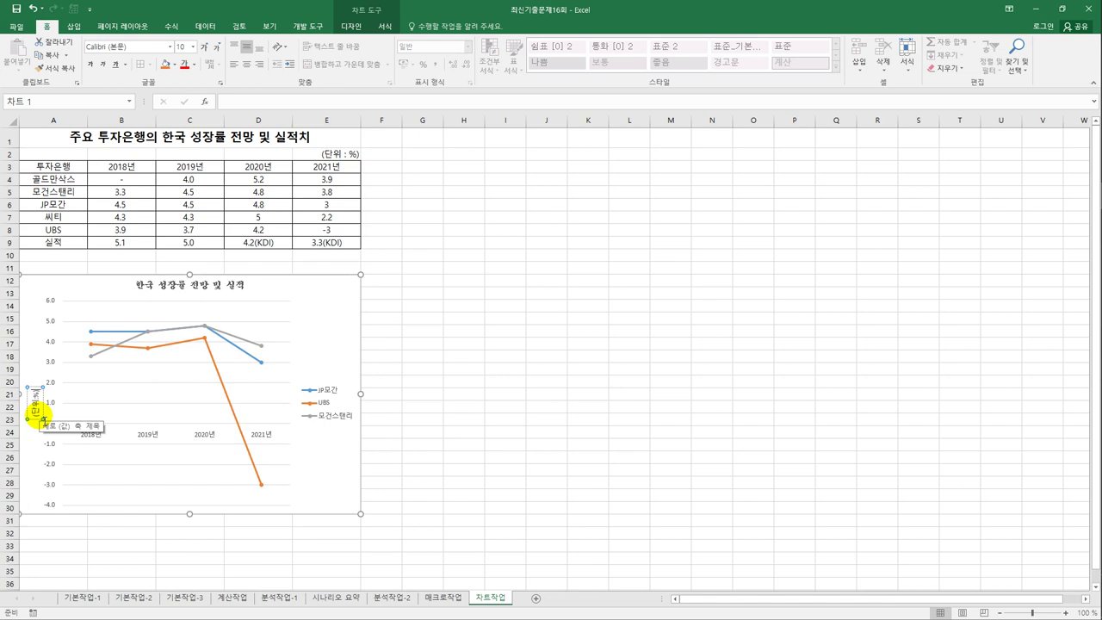
{"action": "left_click", "coordinate": [37, 425]}
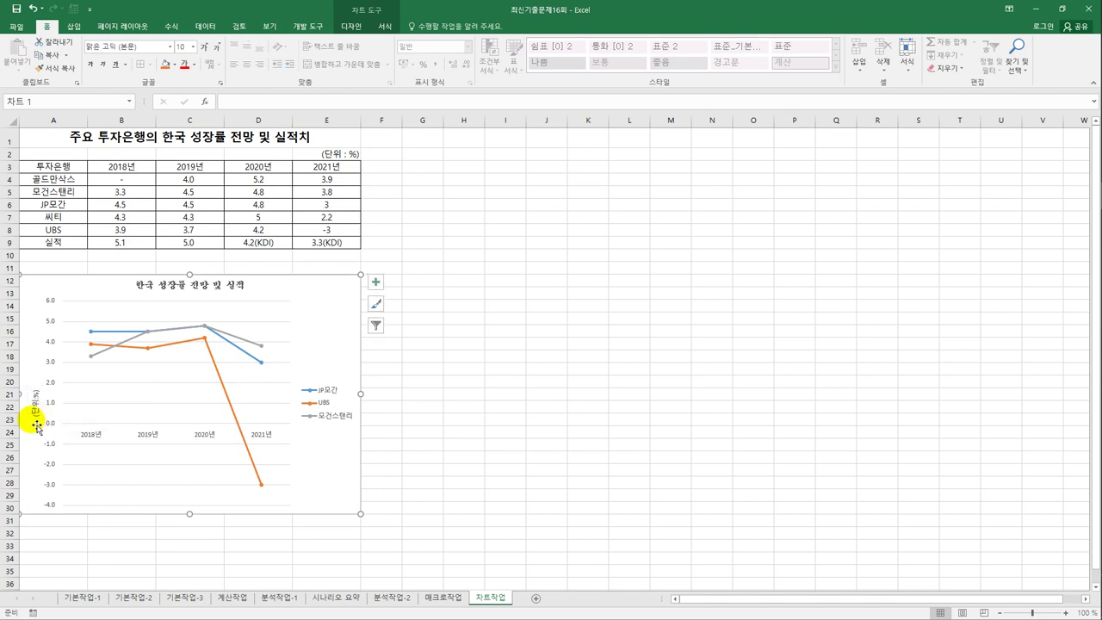
- Set the vertical axis title's text direction to horizontal (가로) in its alignment formatting options
{"action": "left_click", "coordinate": [35, 418]}
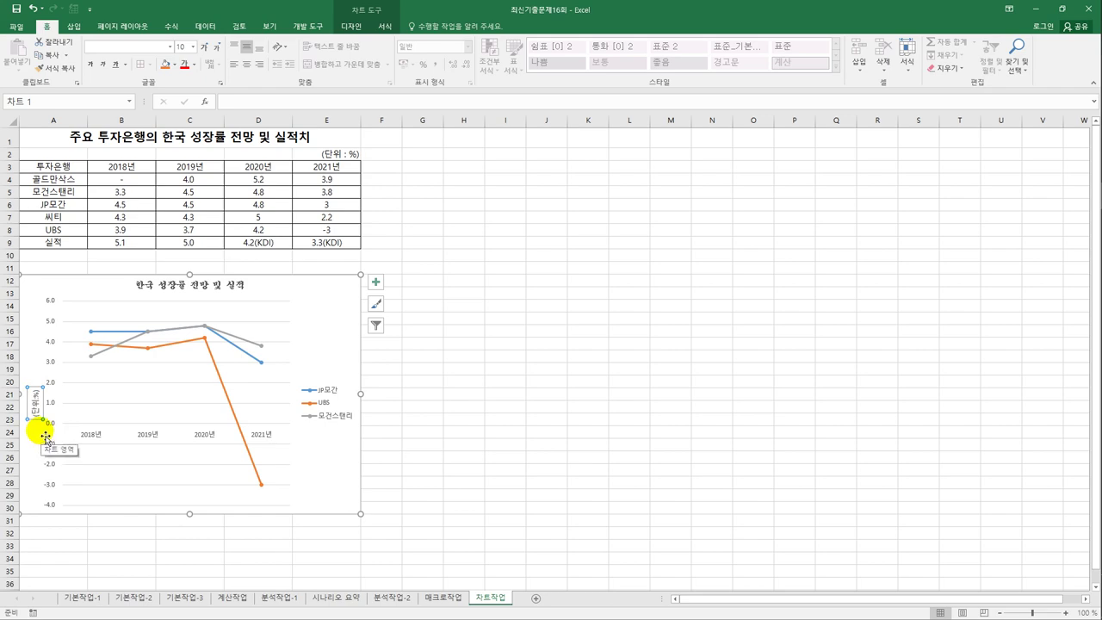
{"action": "right_click", "coordinate": [39, 394]}
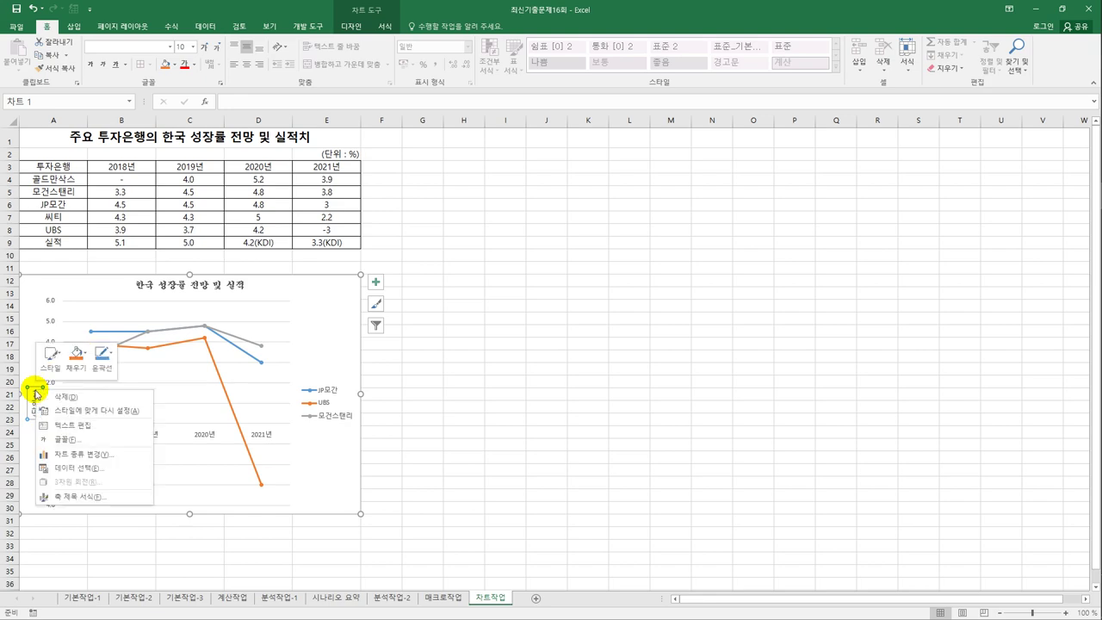
{"action": "left_click", "coordinate": [97, 498]}
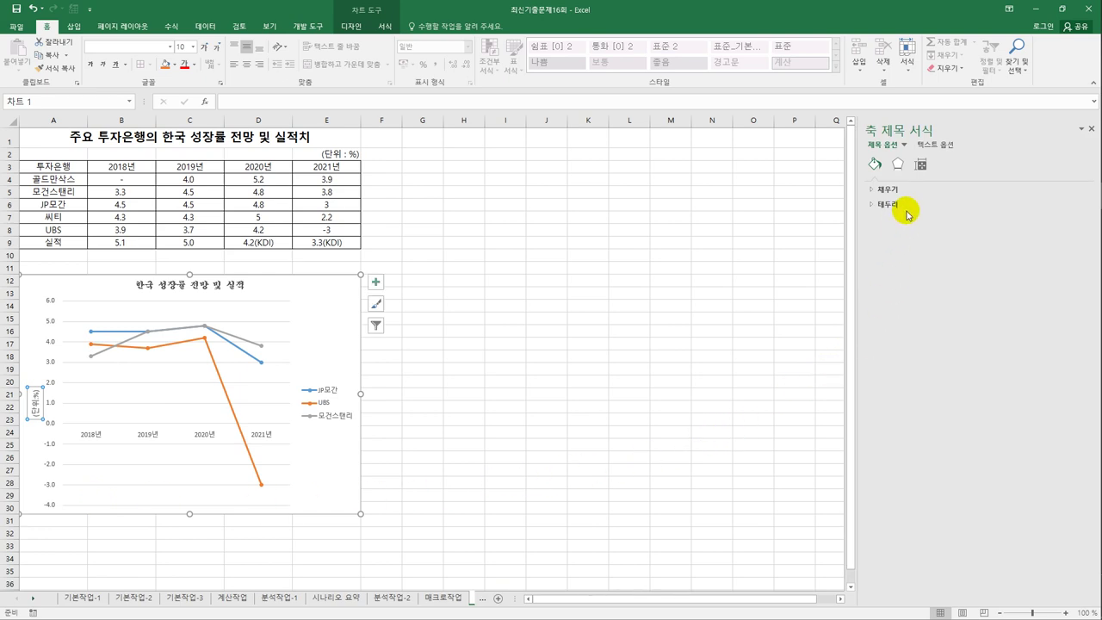
{"action": "left_click", "coordinate": [922, 164]}
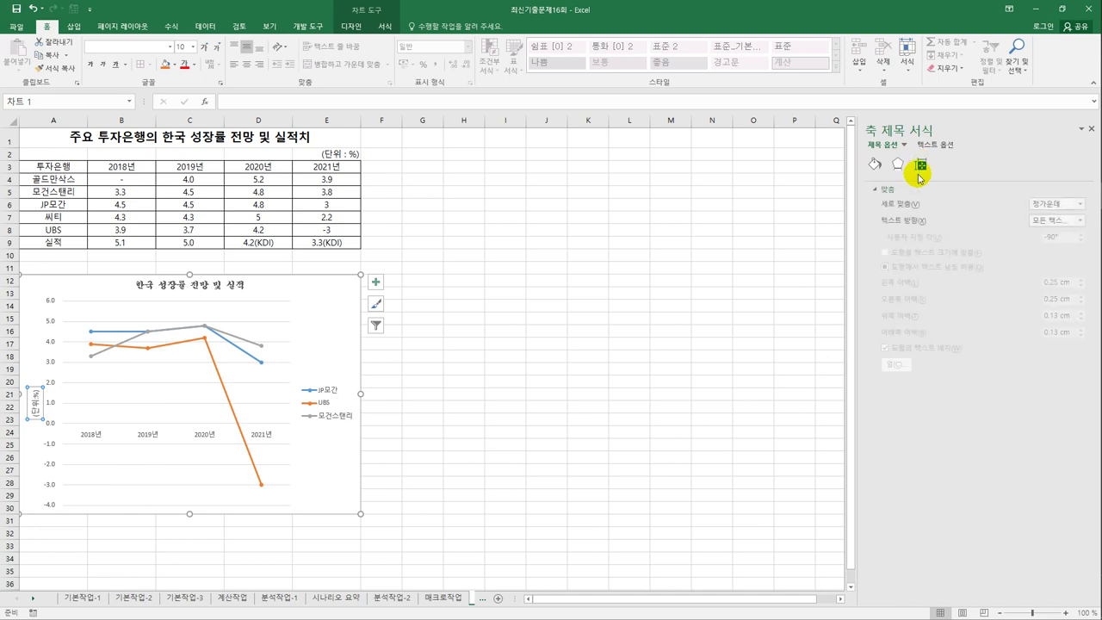
{"action": "left_click", "coordinate": [1044, 221]}
{"action": "left_click", "coordinate": [1011, 250]}
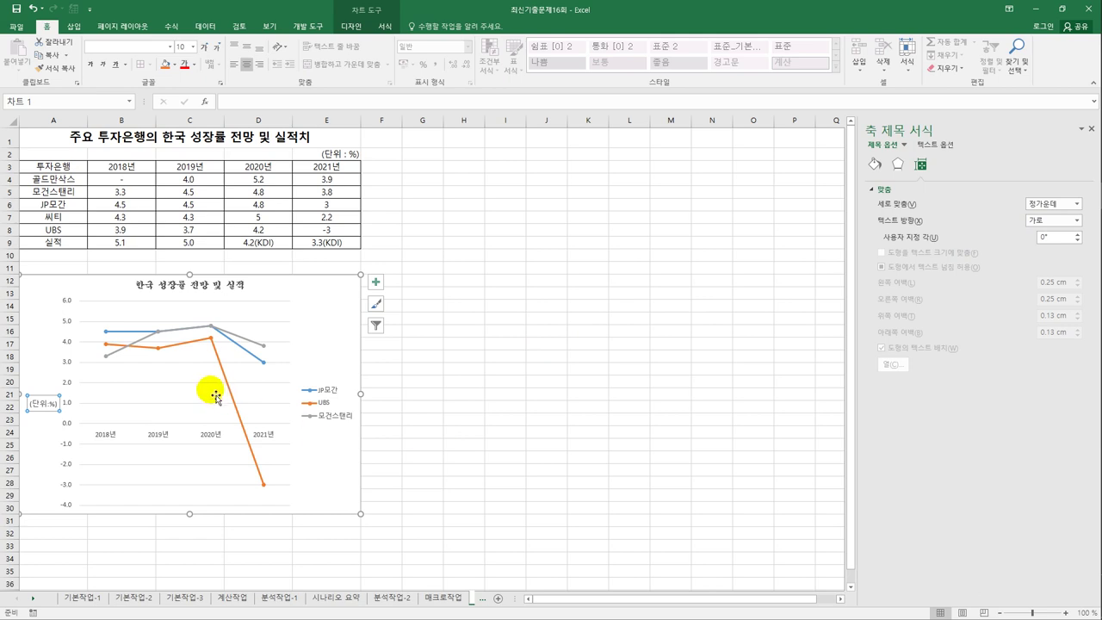
- Try out data labels placed at the 오른쪽 position on the UBS series and delete them again
{"action": "left_click", "coordinate": [214, 343]}
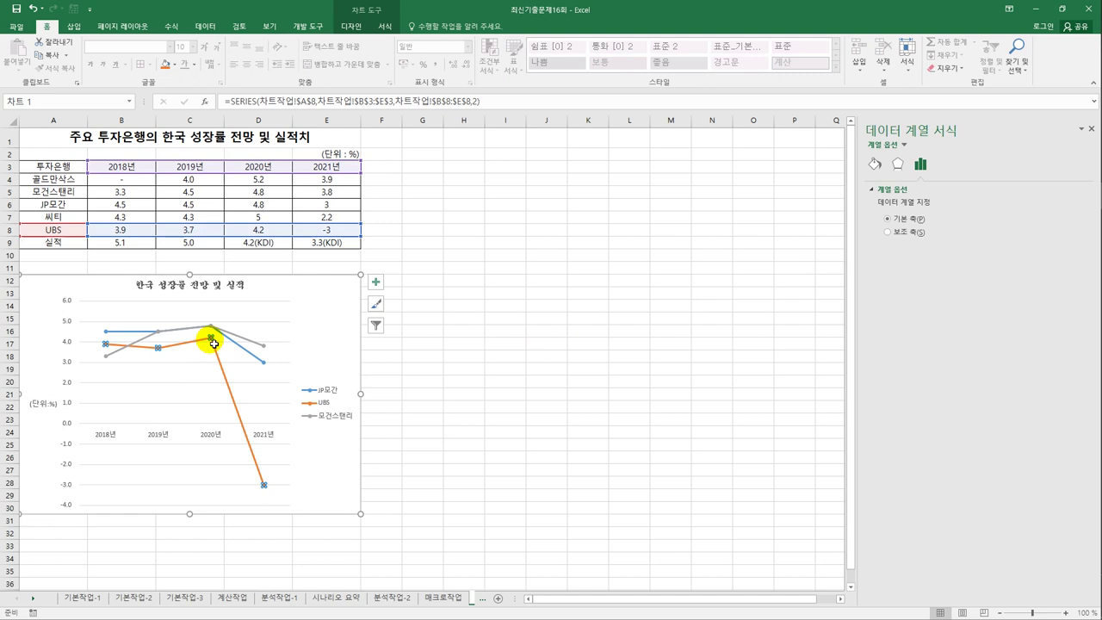
{"action": "left_click", "coordinate": [382, 290]}
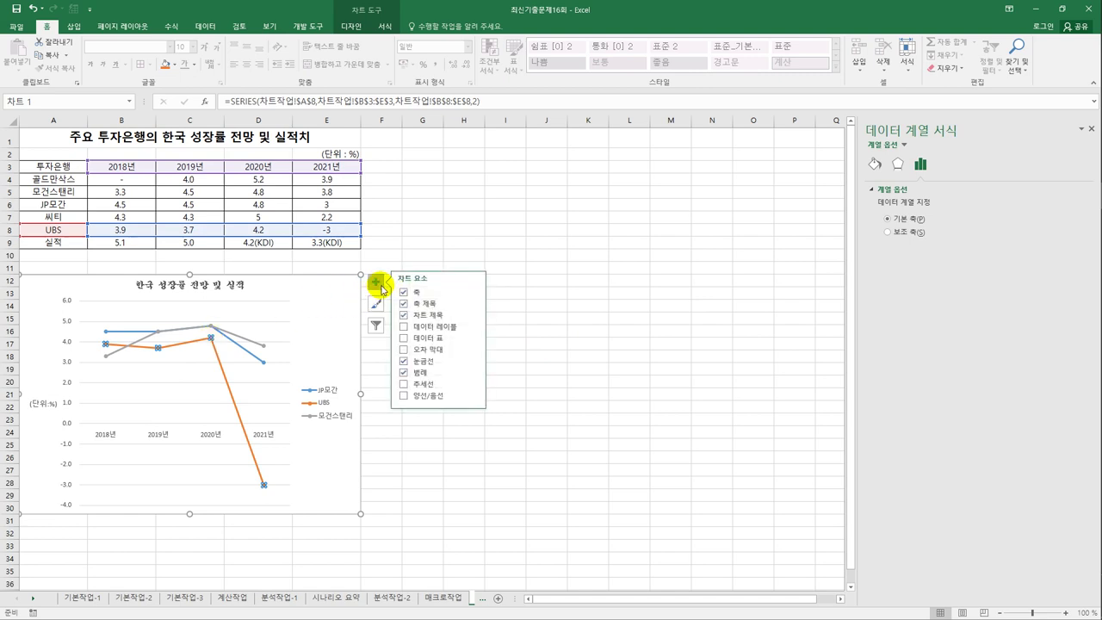
{"action": "left_click", "coordinate": [472, 327]}
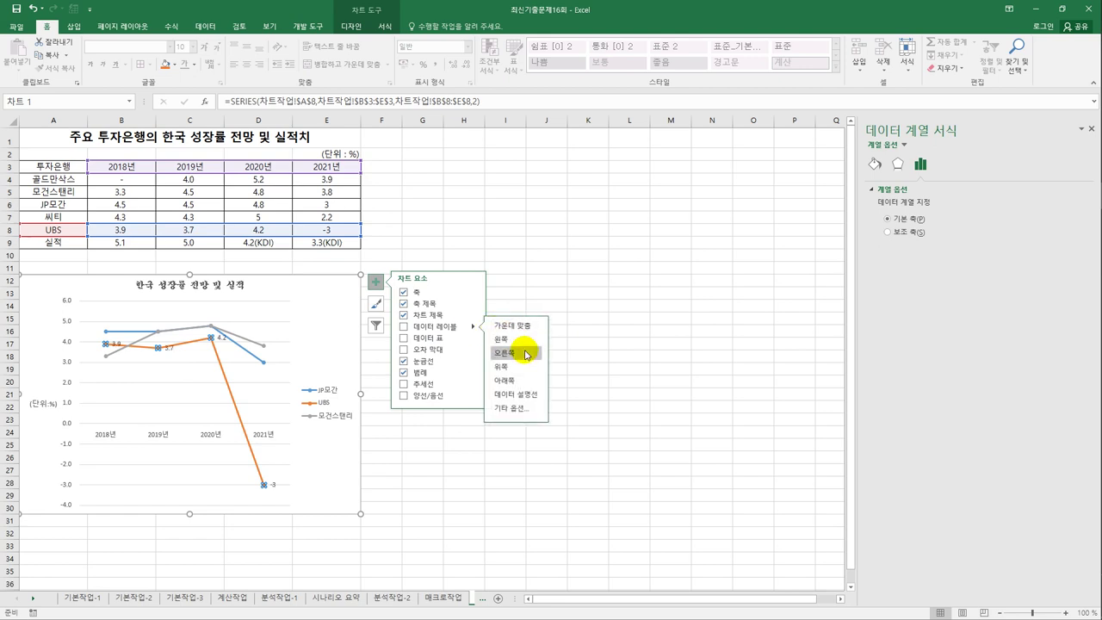
{"action": "left_click", "coordinate": [527, 354]}
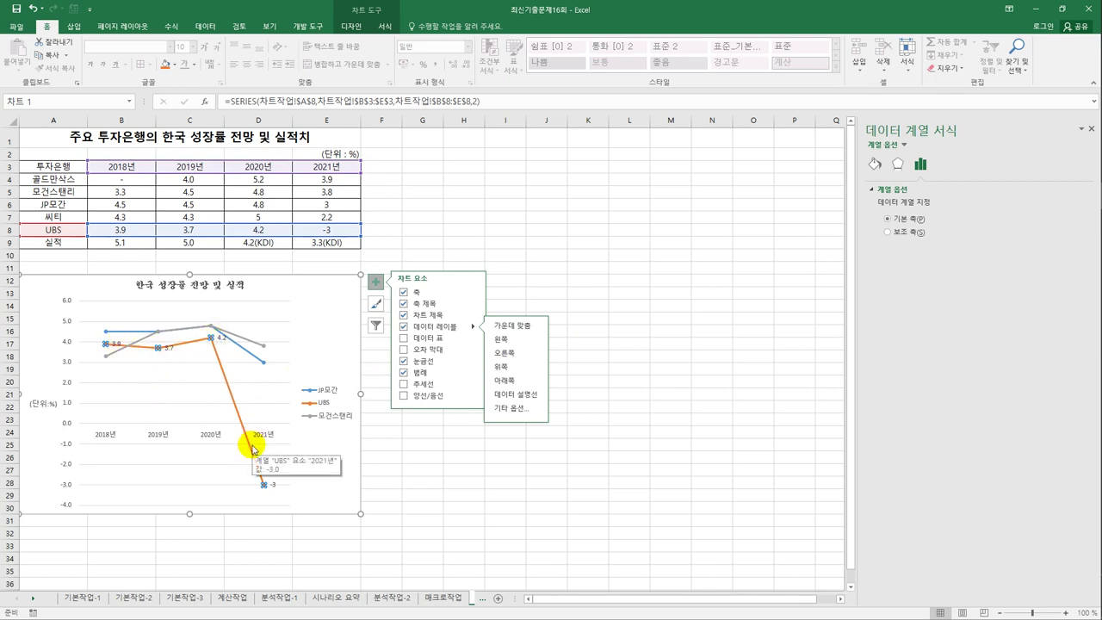
{"action": "left_click", "coordinate": [378, 476]}
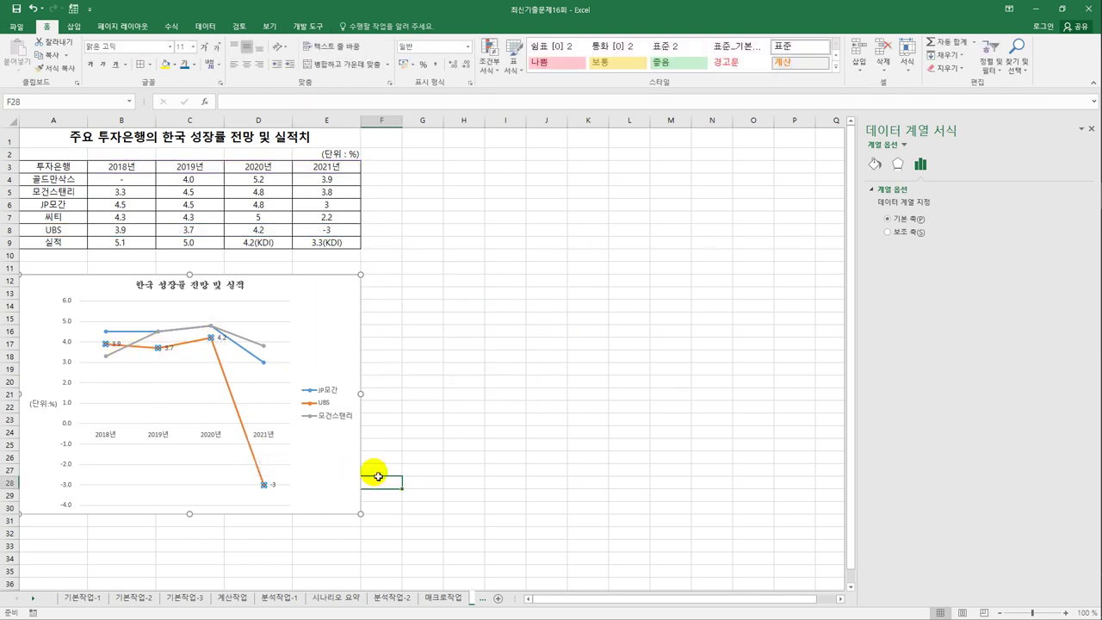
{"action": "left_click", "coordinate": [228, 345]}
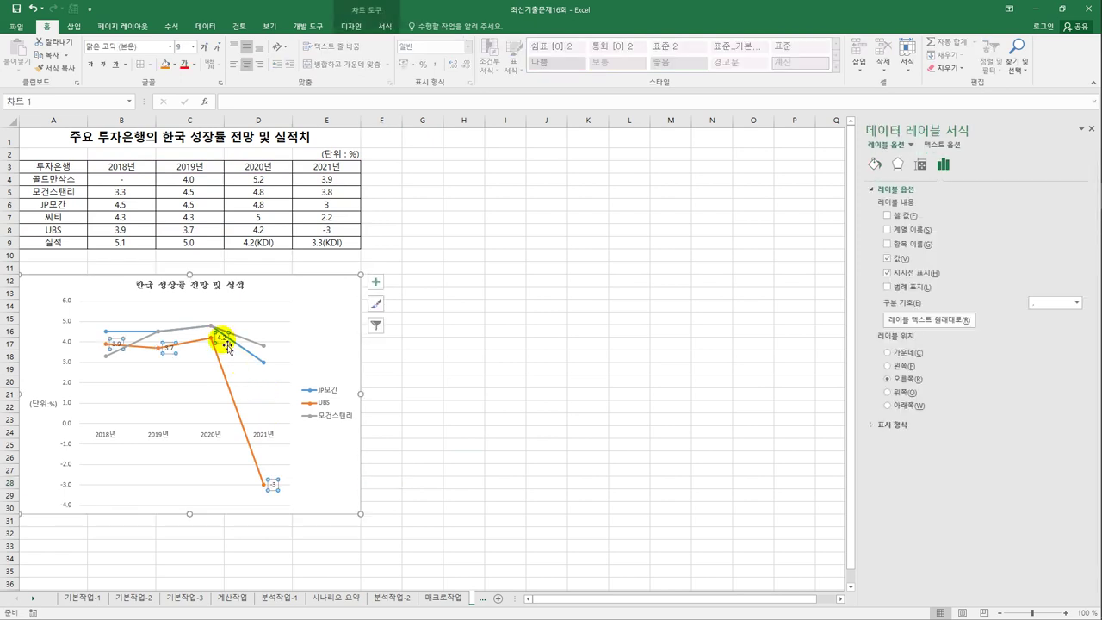
{"action": "key", "text": "Delete"}
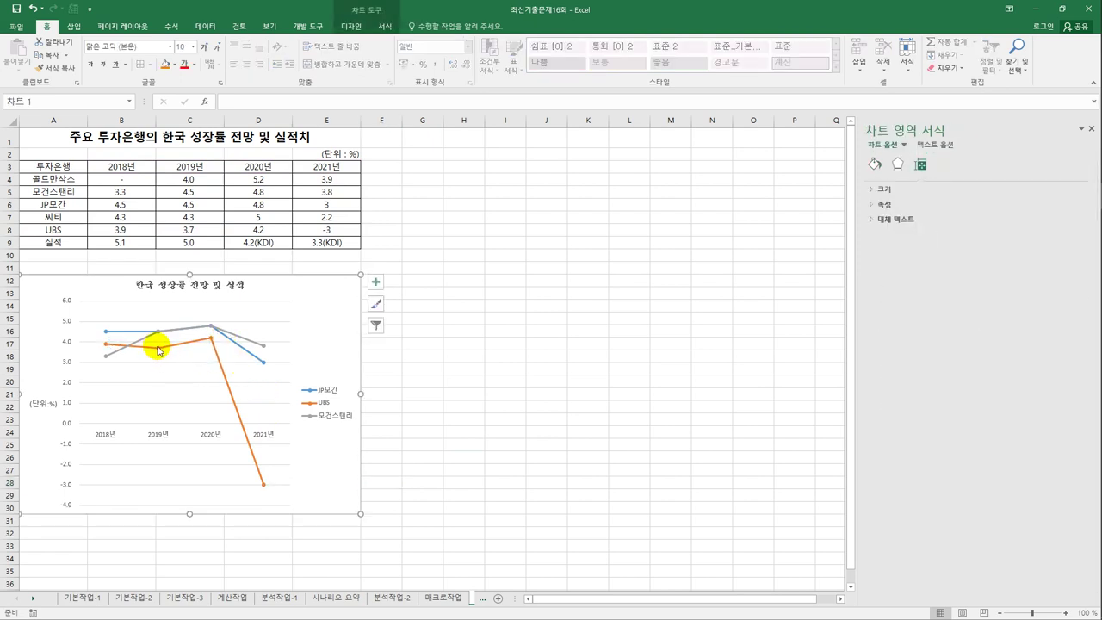
- Add value data labels to the UBS line series through the series' own commands
{"action": "left_click", "coordinate": [160, 351]}
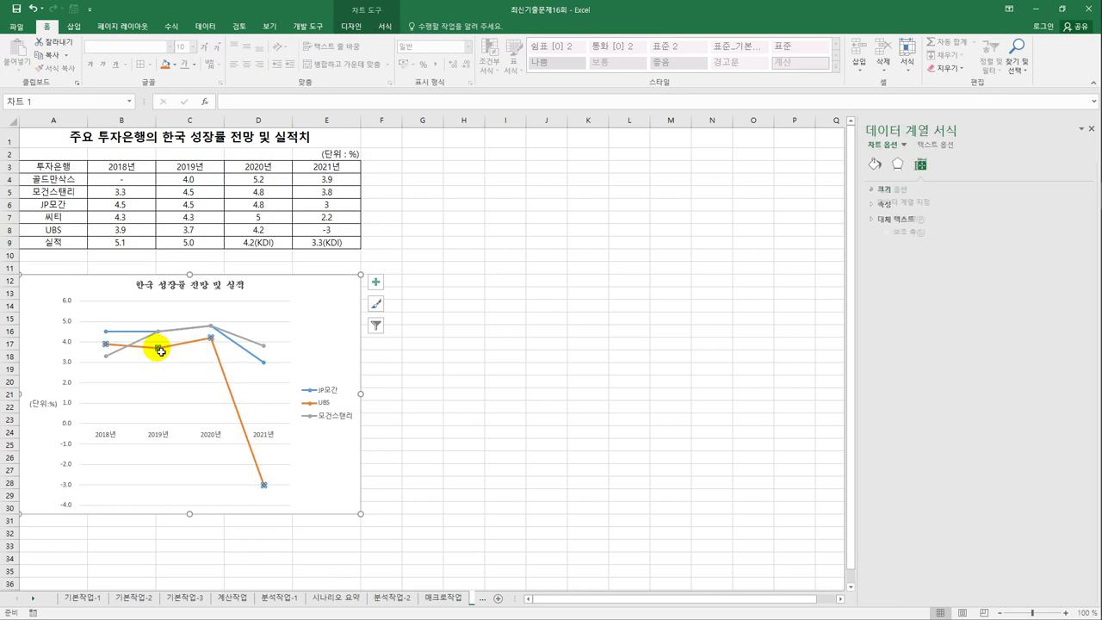
{"action": "right_click", "coordinate": [160, 351]}
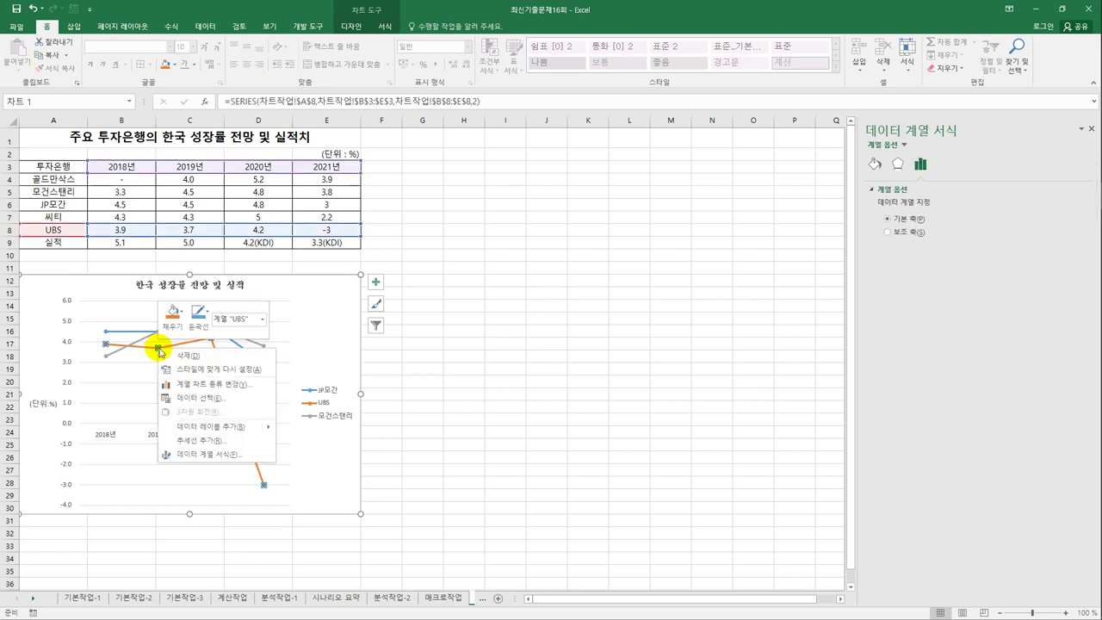
{"action": "left_click", "coordinate": [230, 428]}
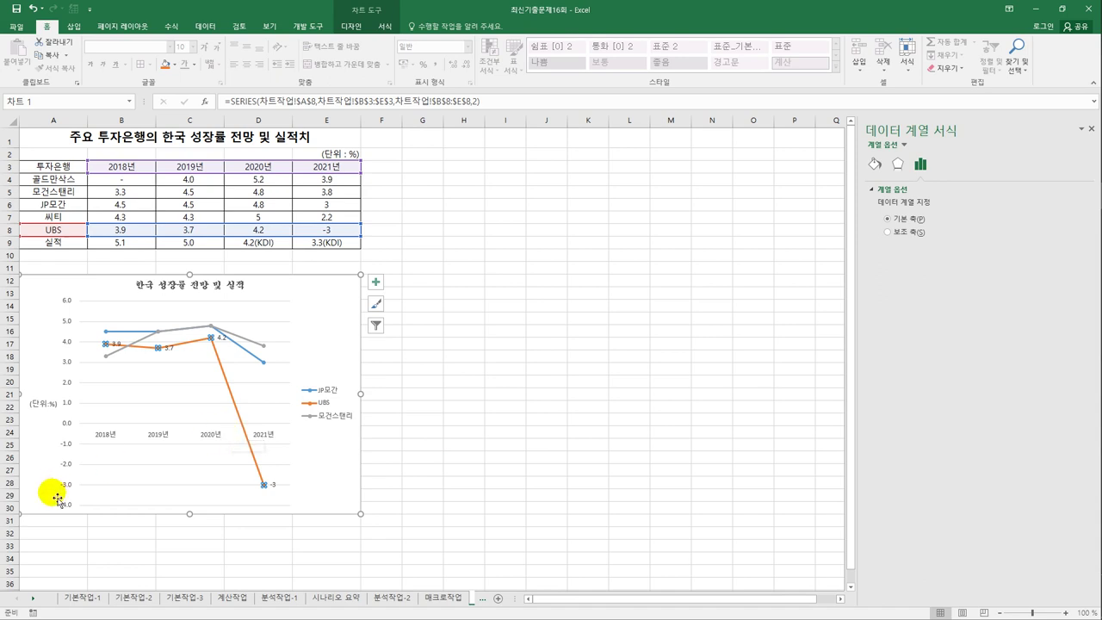
- Set the major unit (주 단위) of the chart's vertical value axis to 2
{"action": "left_click", "coordinate": [66, 325]}
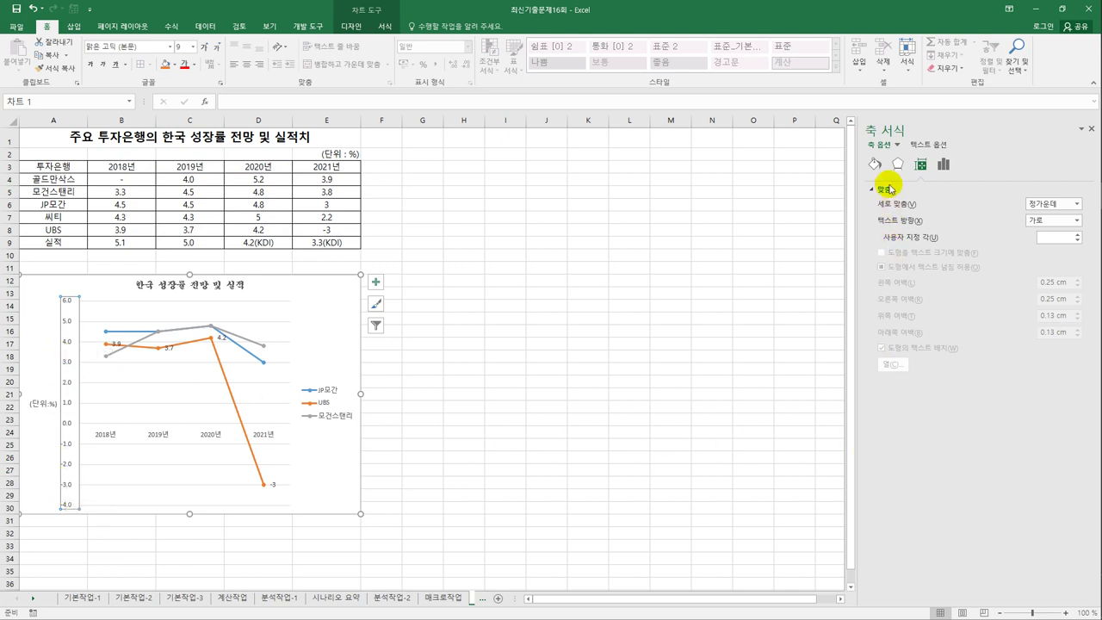
{"action": "left_click", "coordinate": [944, 163]}
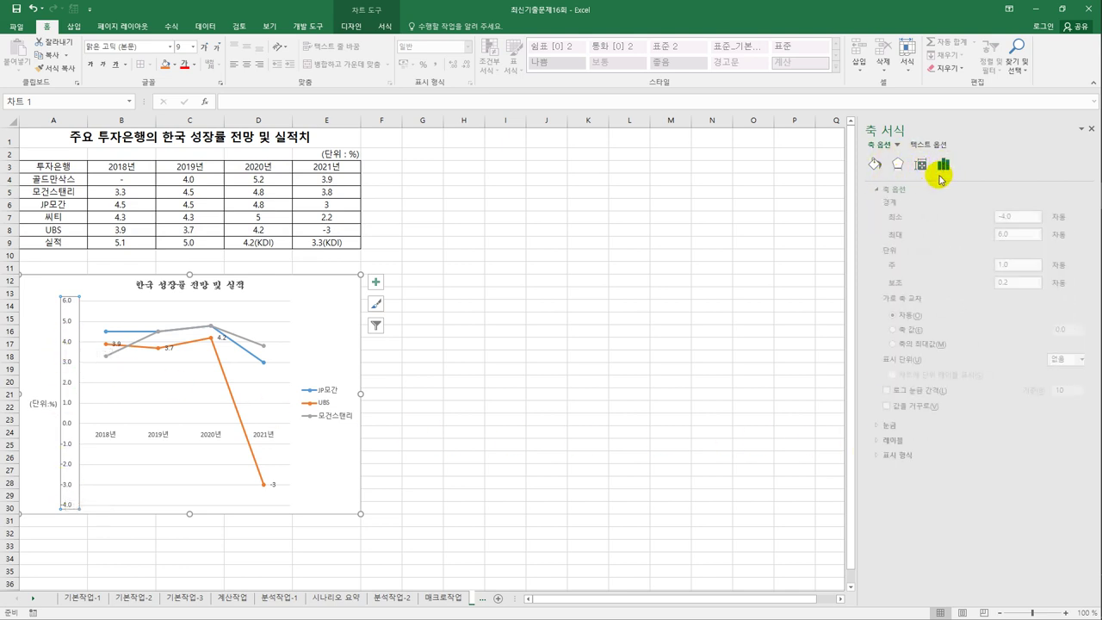
{"action": "double_click", "coordinate": [995, 265]}
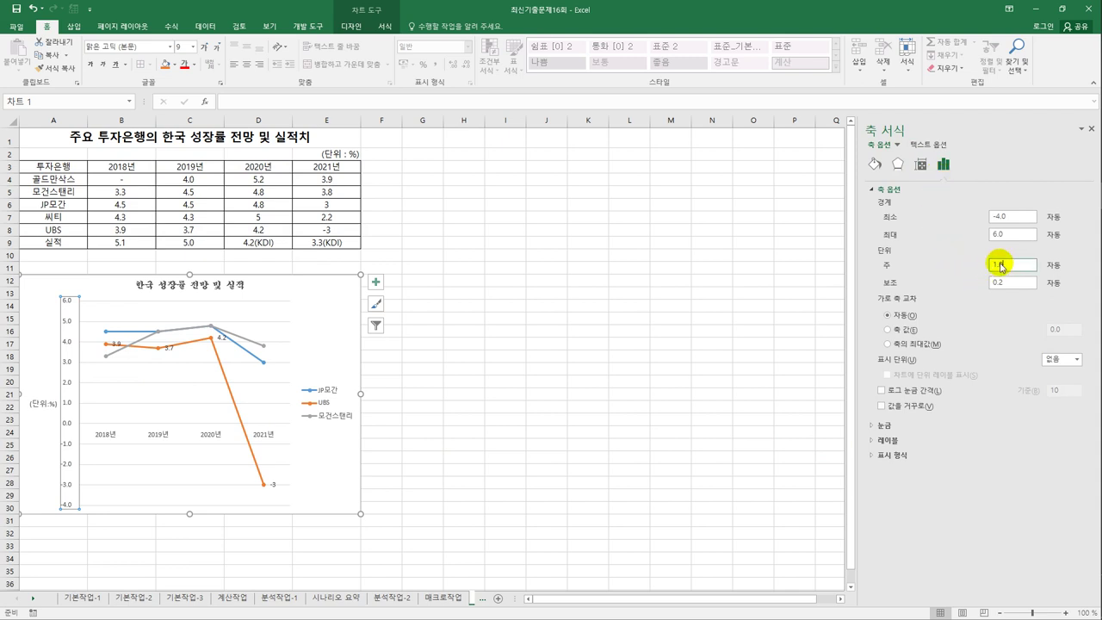
{"action": "type", "text": "2"}
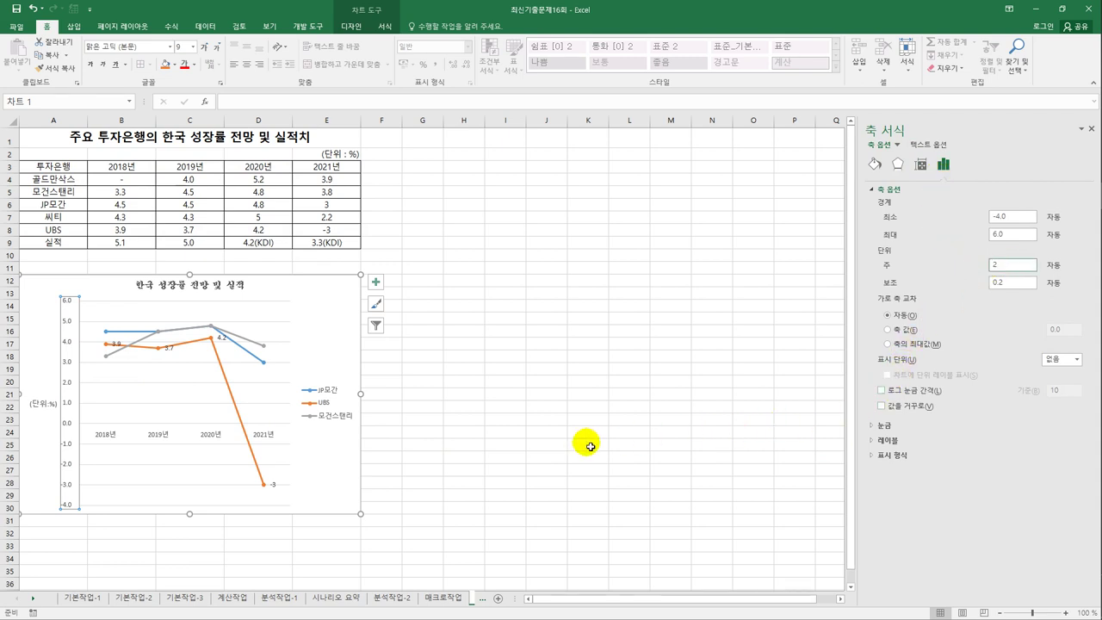
{"action": "left_click", "coordinate": [359, 485]}
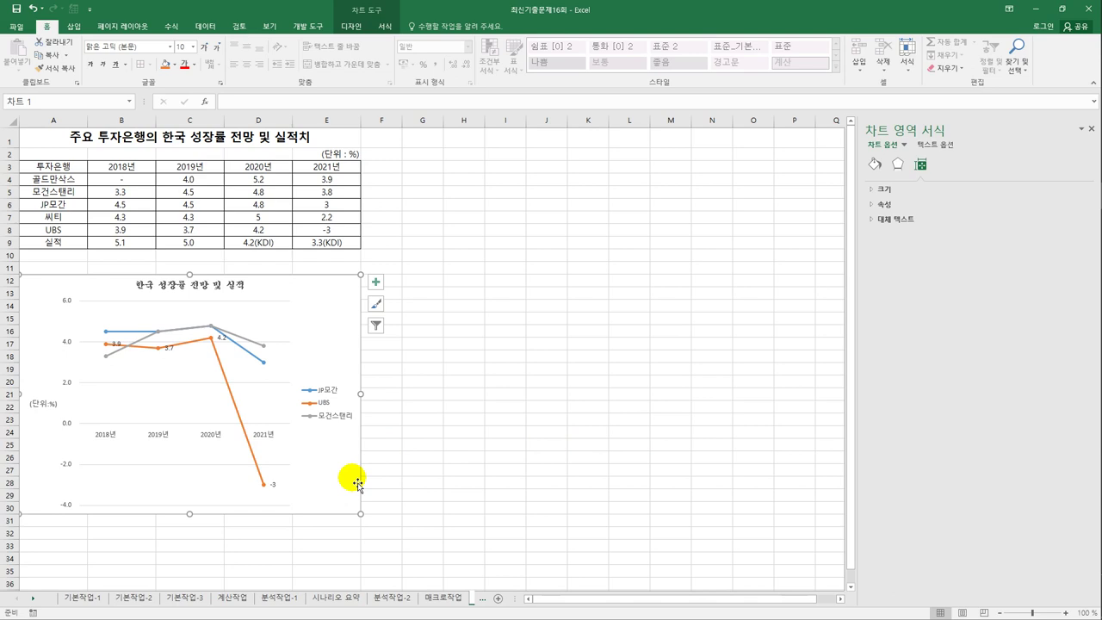
- Give the chart area's border rounded corners (둥근 모서리)
{"action": "right_click", "coordinate": [335, 299]}
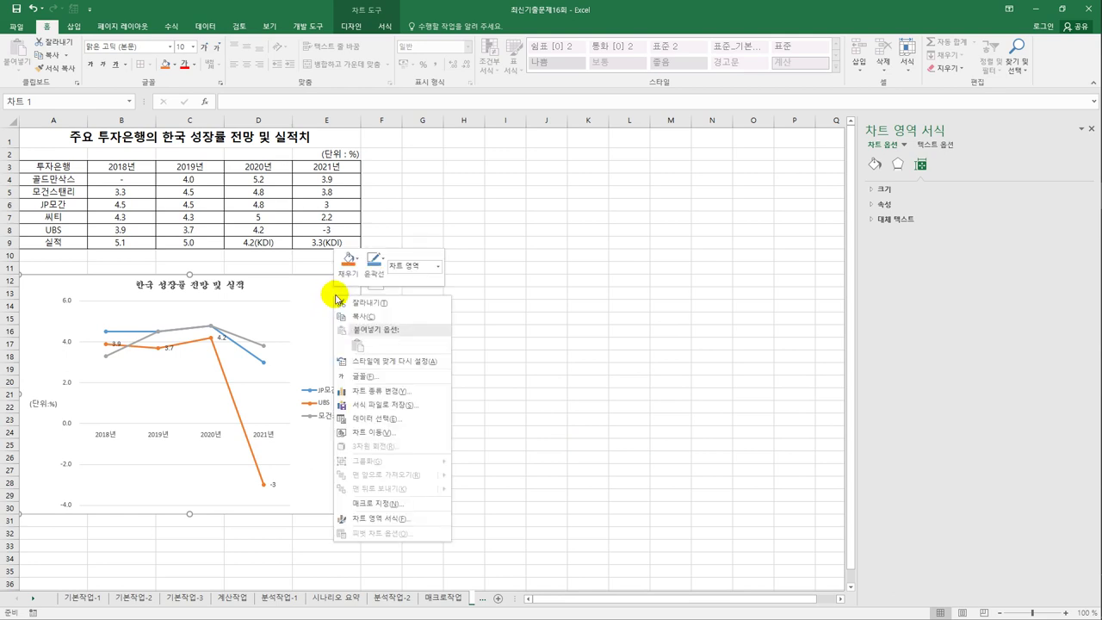
{"action": "left_click", "coordinate": [421, 519]}
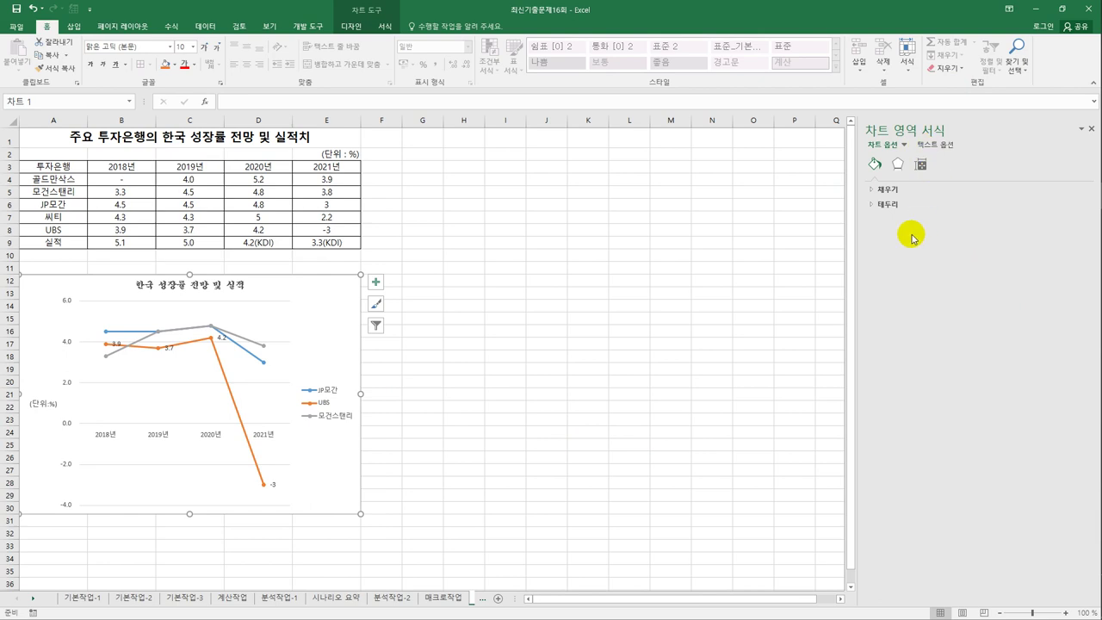
{"action": "left_click", "coordinate": [887, 204]}
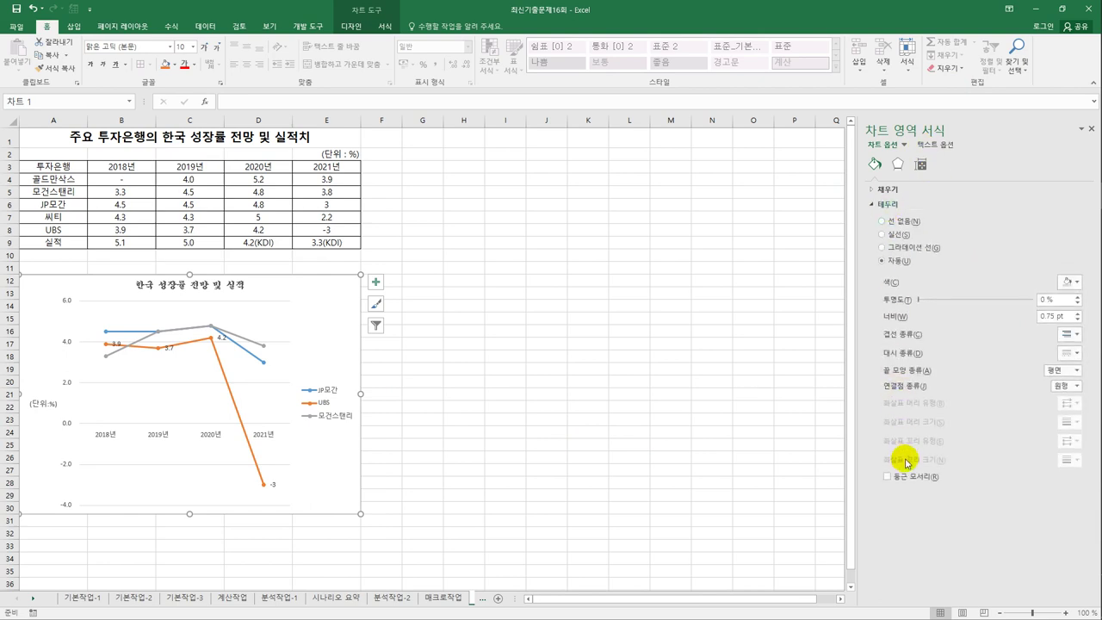
{"action": "left_click", "coordinate": [906, 479]}
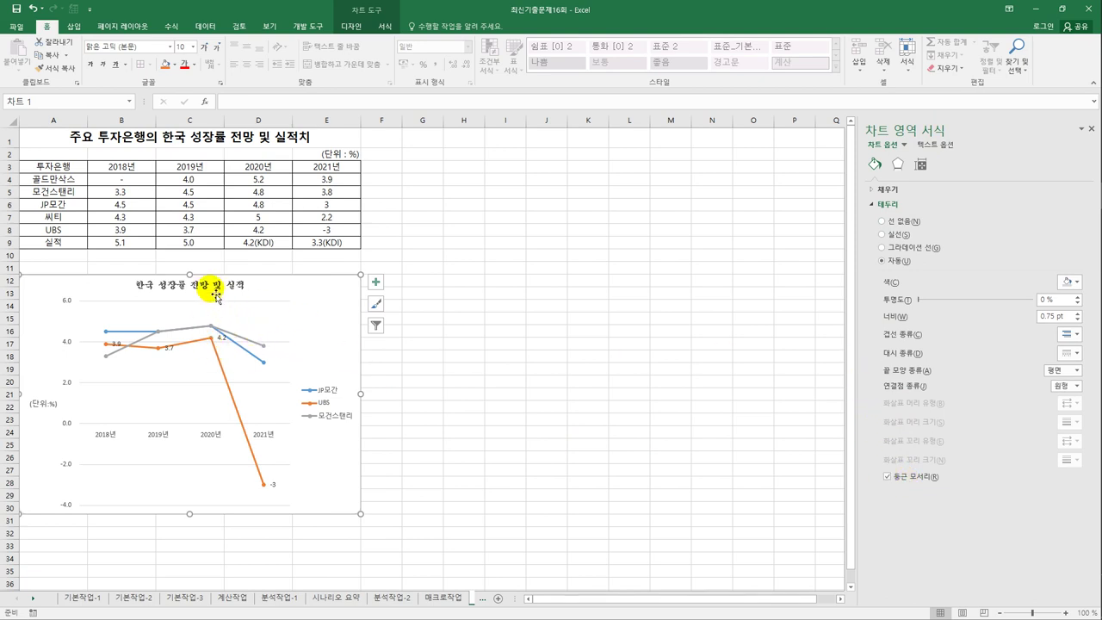
{"action": "left_click", "coordinate": [281, 327]}
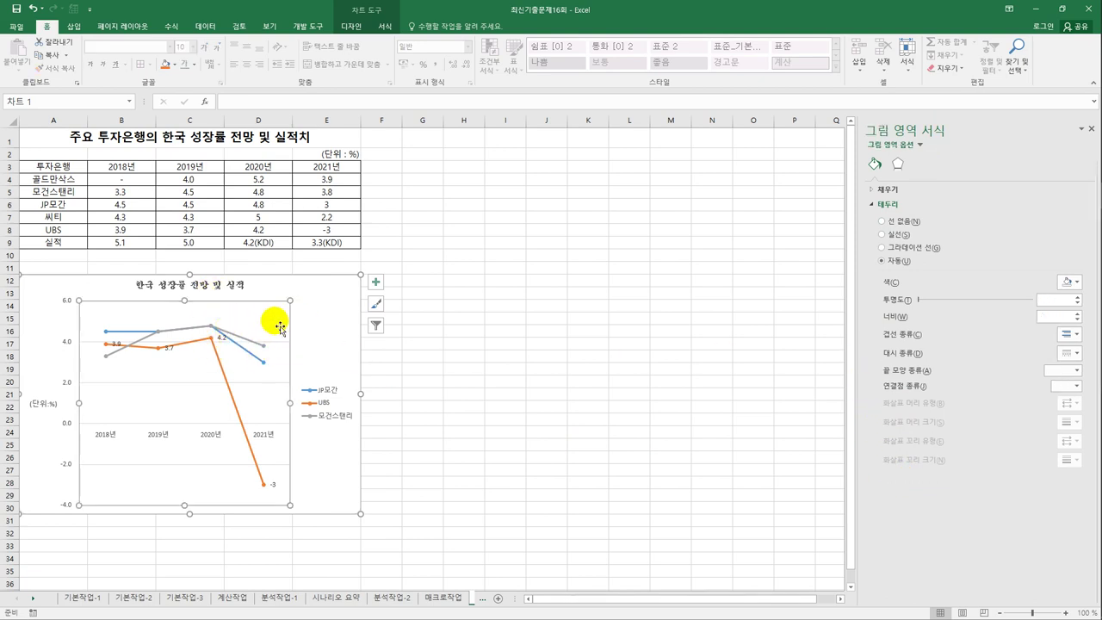
{"action": "left_click", "coordinate": [324, 397]}
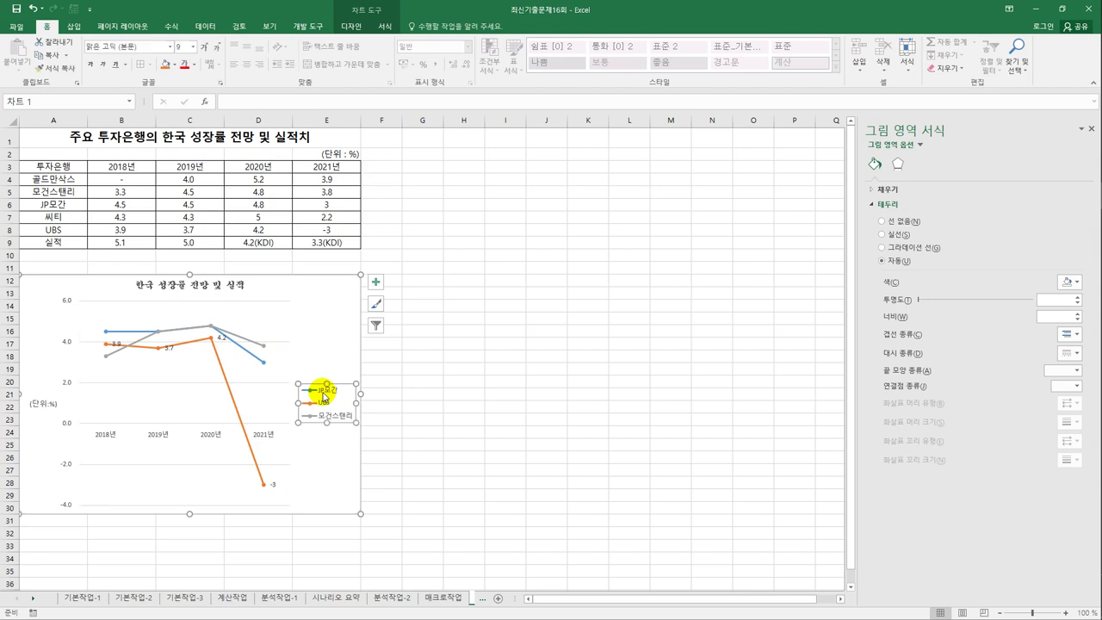
{"action": "left_click", "coordinate": [336, 336]}
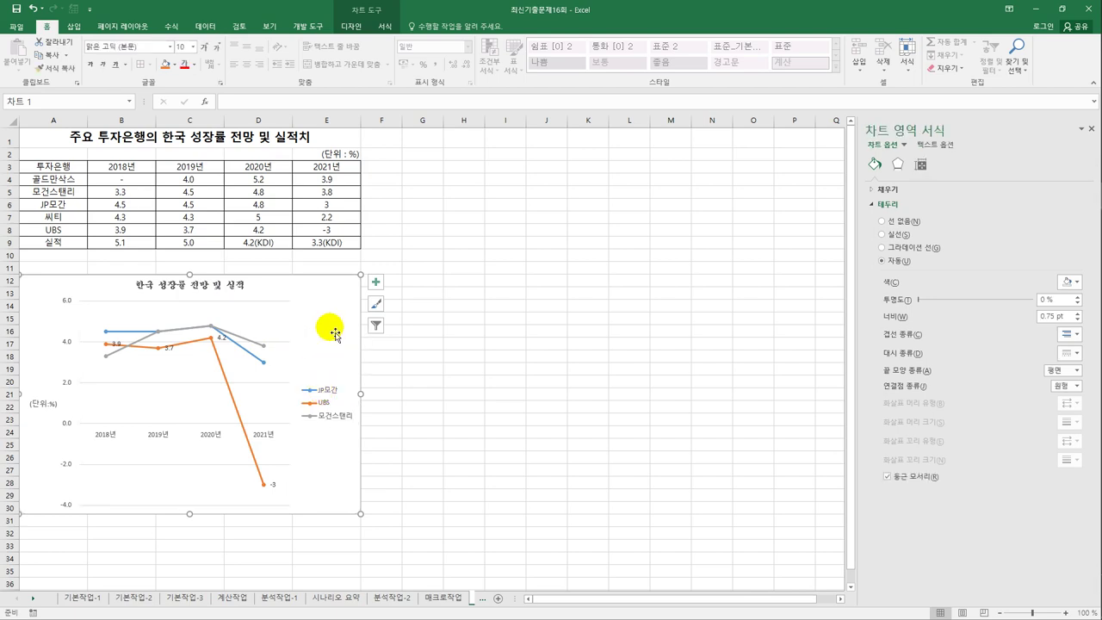
{"action": "left_click", "coordinate": [472, 344]}
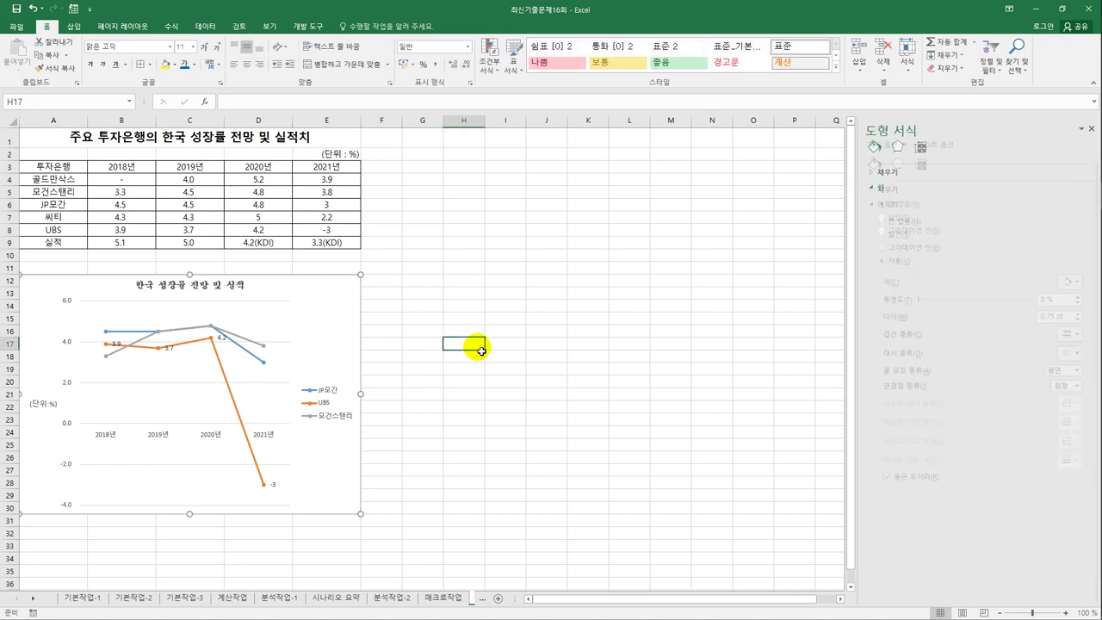